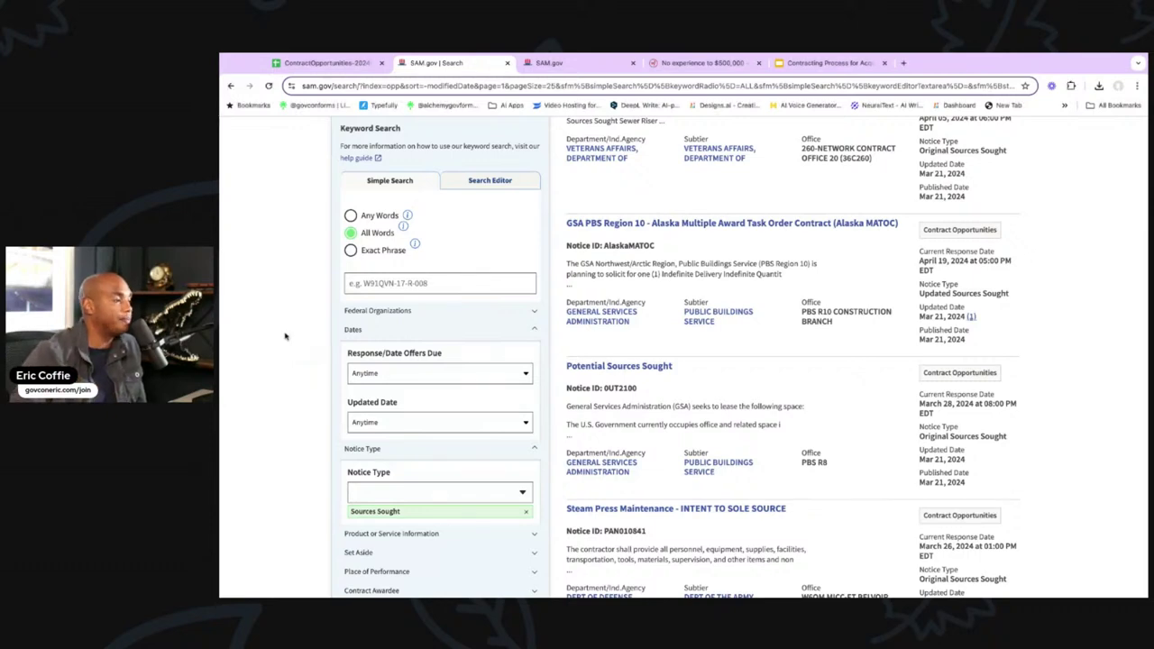
# Filter the Sources Sought opportunities by an updated date within the past 3 days
pyautogui.scroll(5, 291, 348)
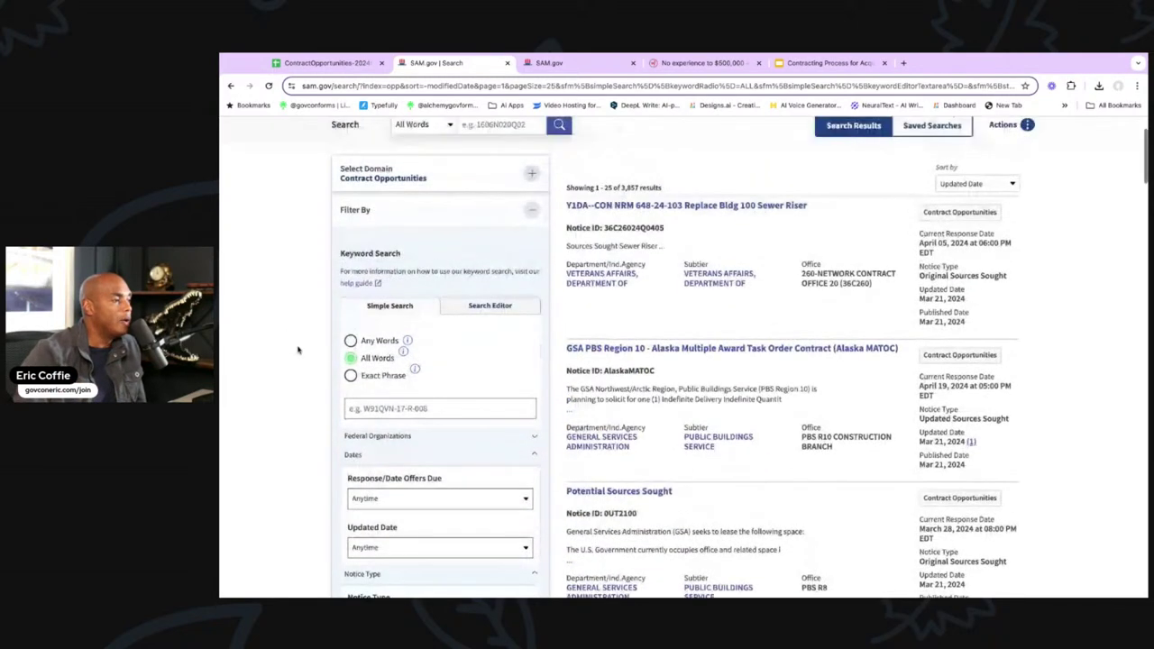
pyautogui.scroll(-5, 450, 279)
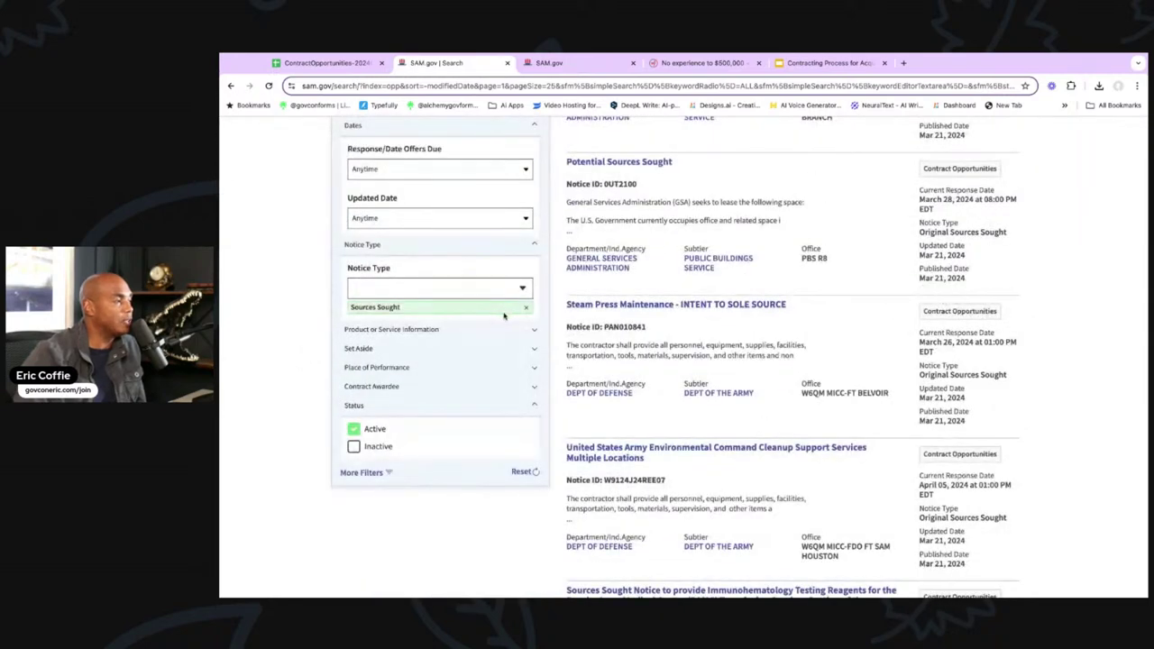
pyautogui.scroll(1, 508, 307)
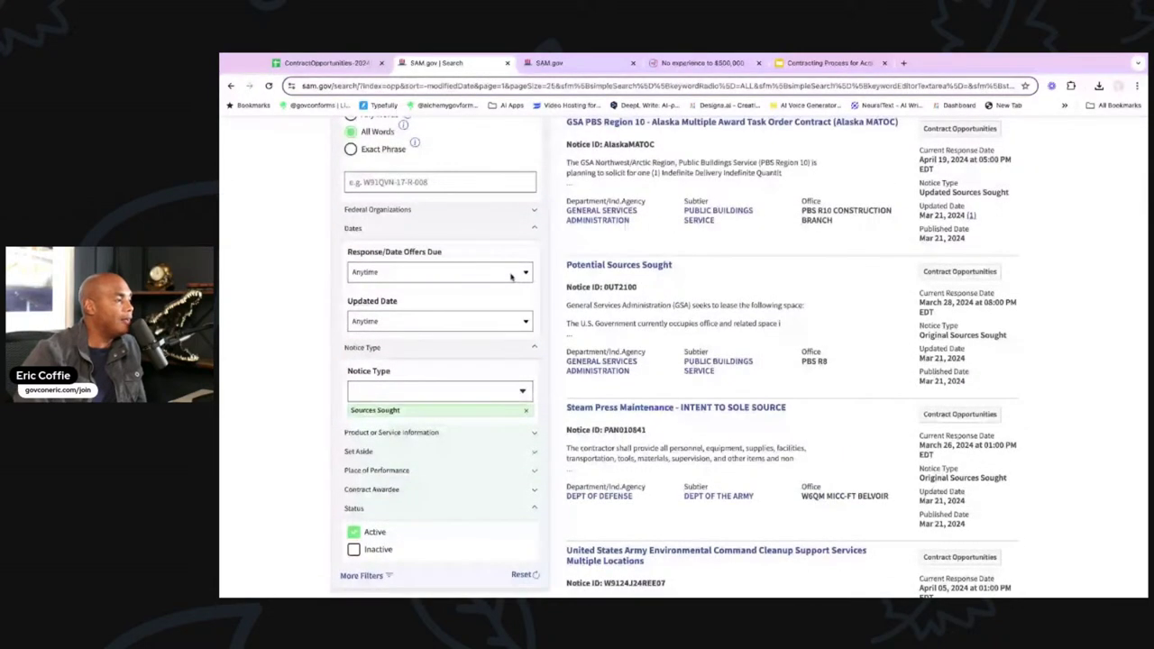
pyautogui.click(511, 321)
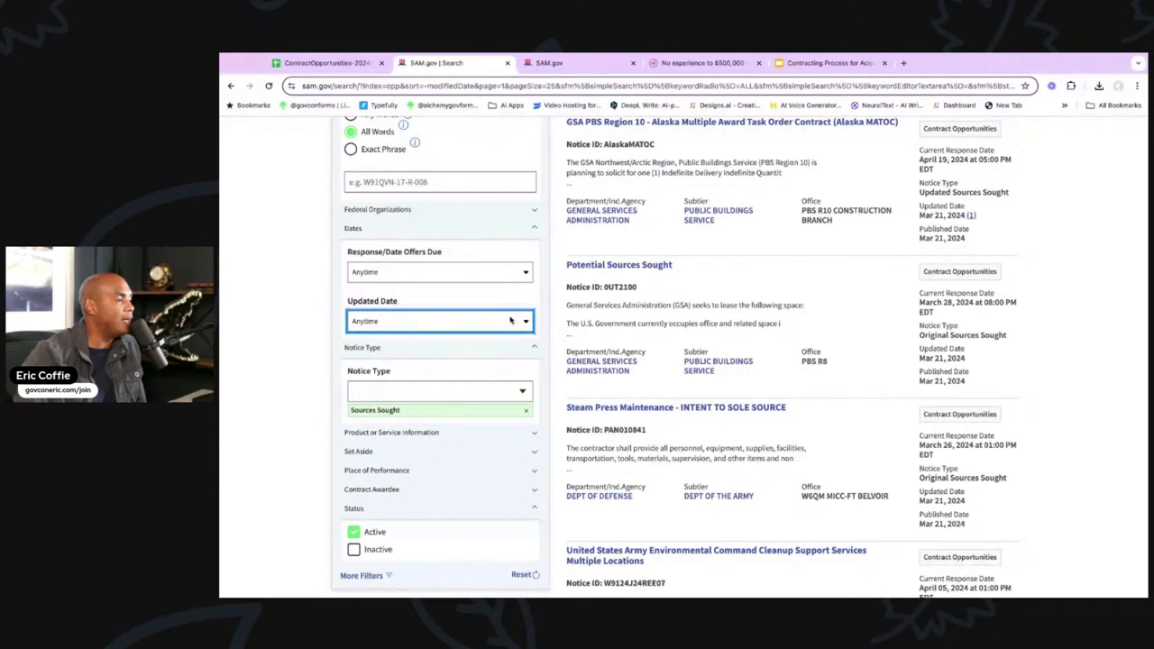
pyautogui.scroll(5, 510, 321)
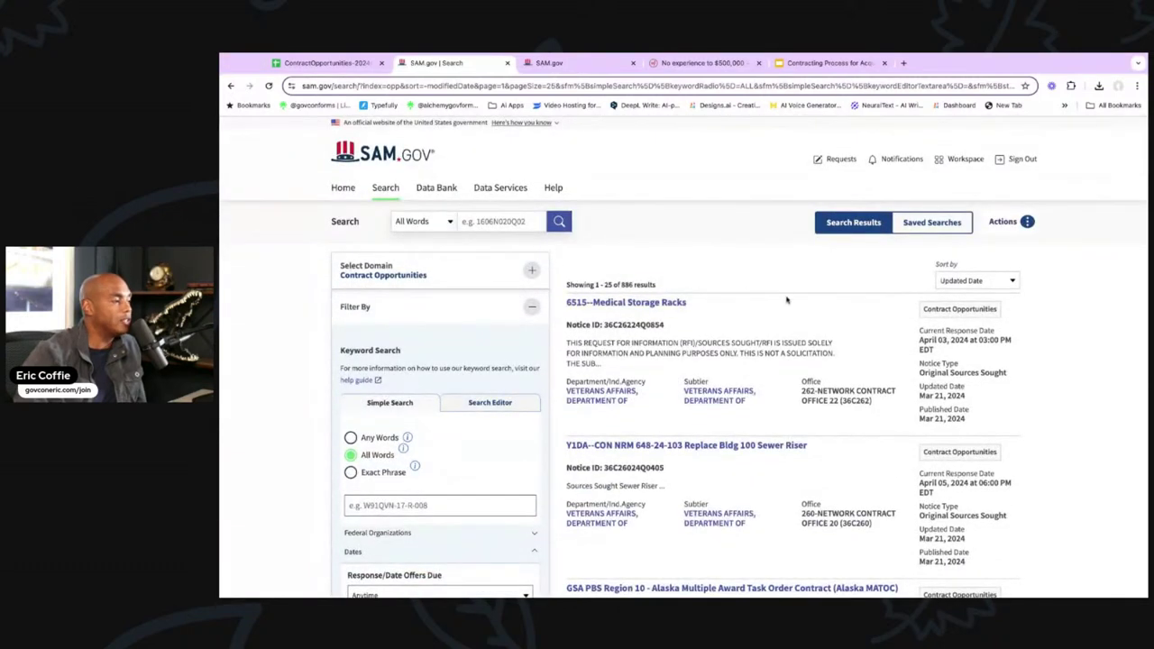
pyautogui.scroll(-3, 786, 298)
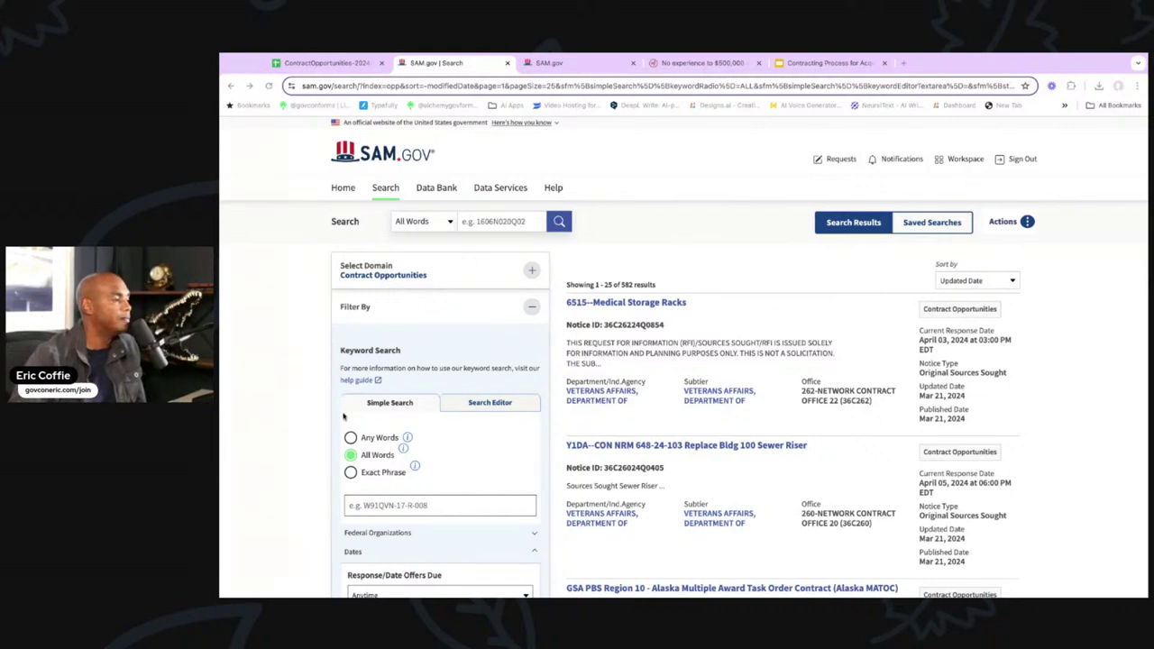
pyautogui.scroll(-1, 1015, 255)
pyautogui.scroll(-1, 1015, 255)
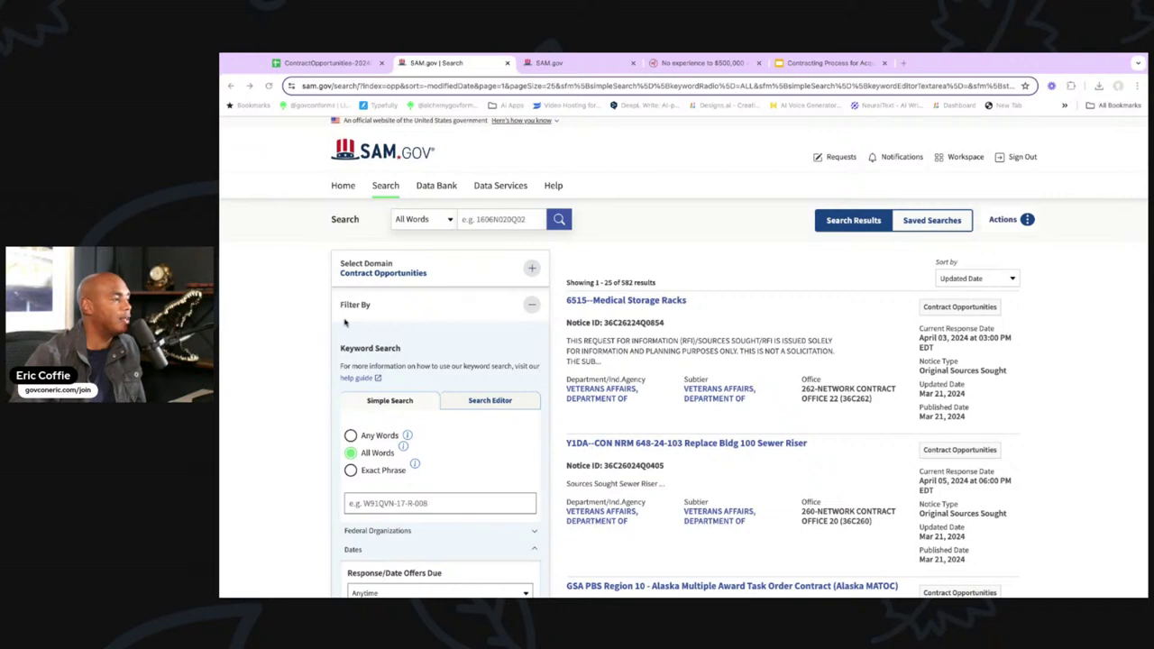
pyautogui.scroll(-5, 451, 379)
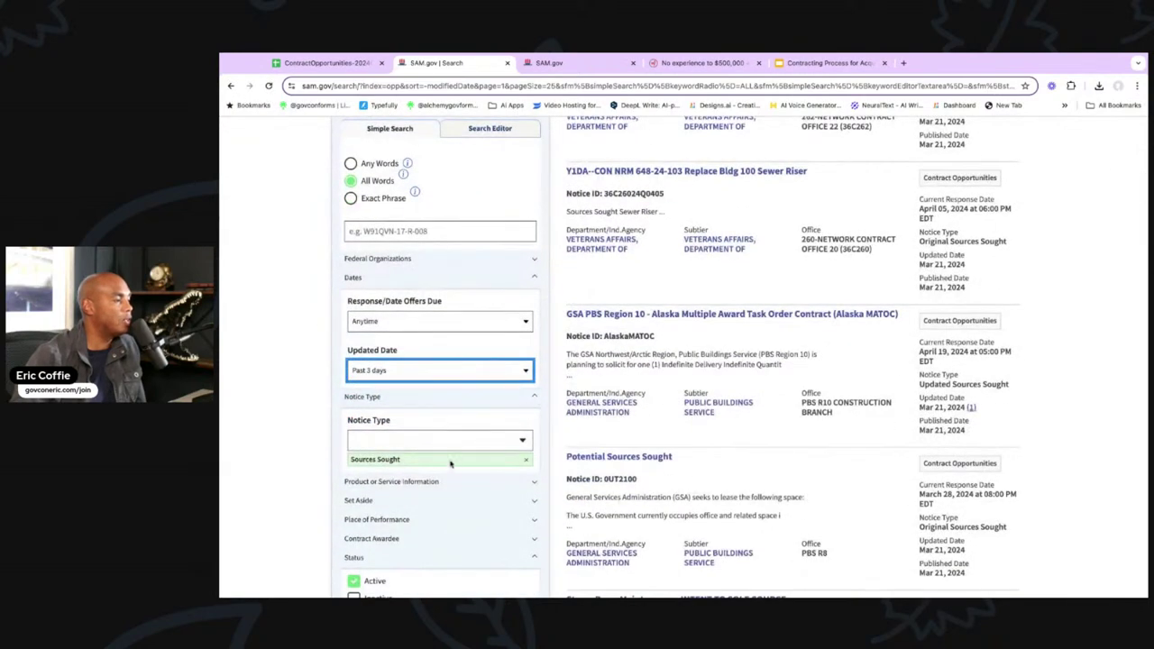
# Review the CSV download options for the filtered search results and close them without downloading
pyautogui.scroll(5, 455, 343)
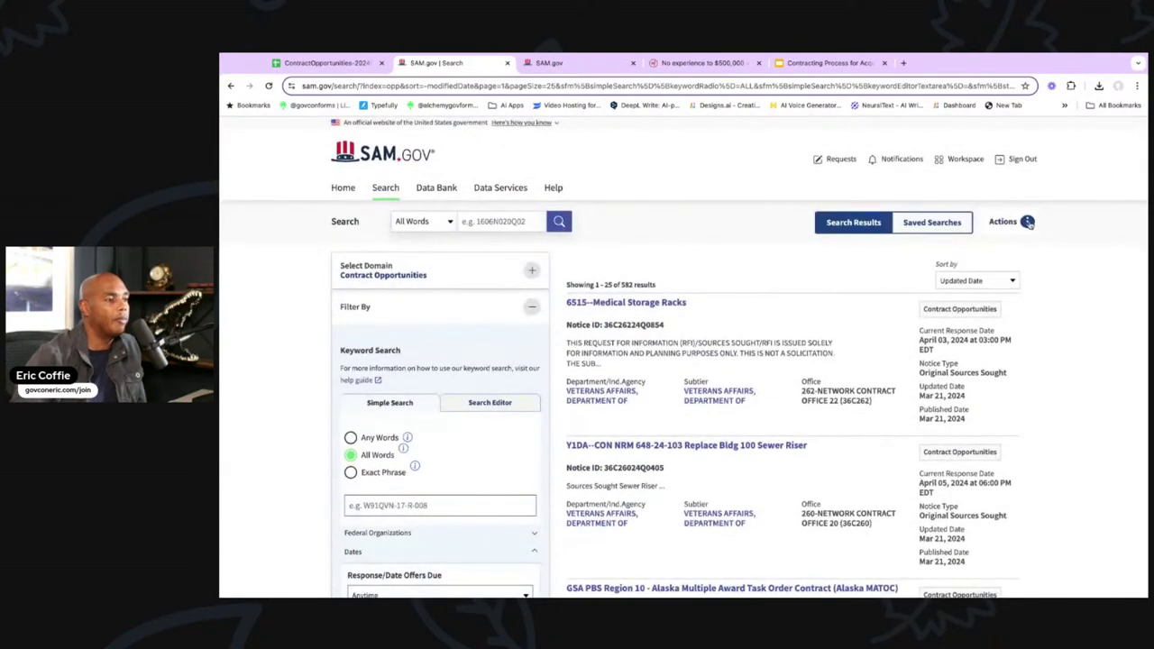
pyautogui.click(1027, 222)
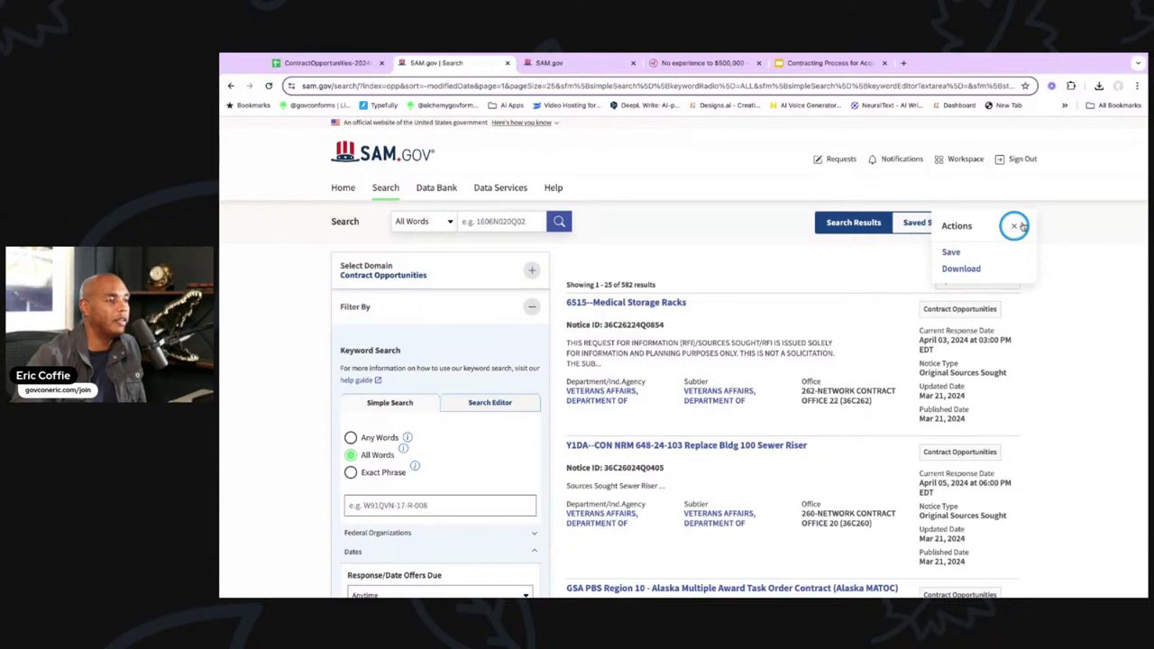
pyautogui.click(1029, 224)
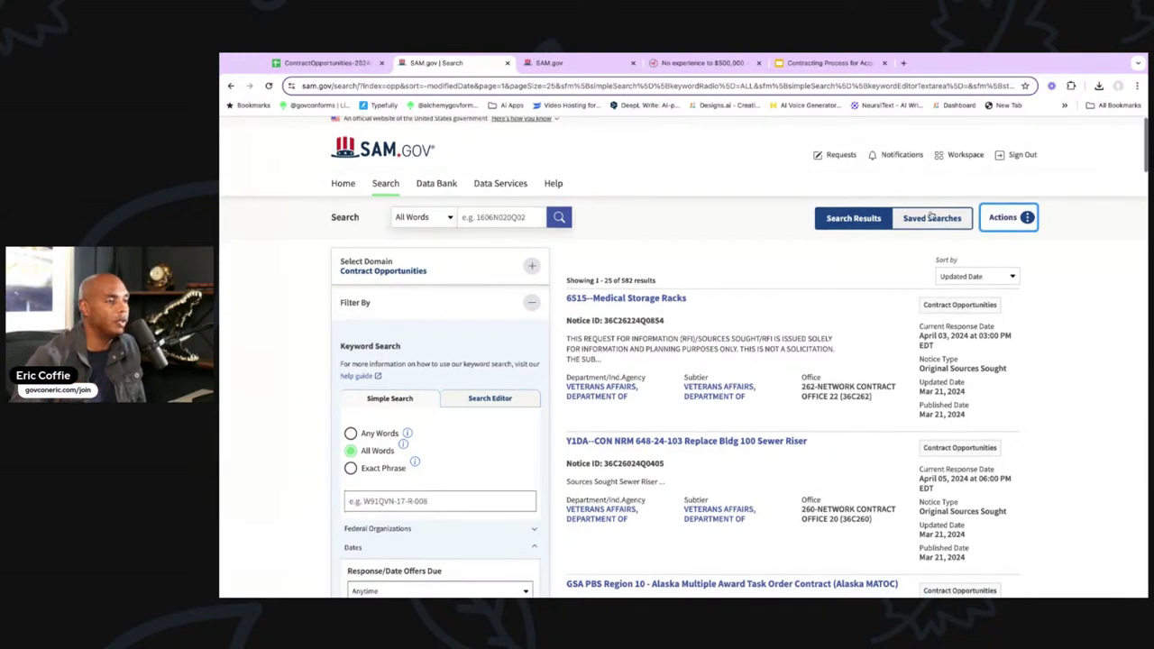
pyautogui.click(1028, 218)
pyautogui.click(961, 264)
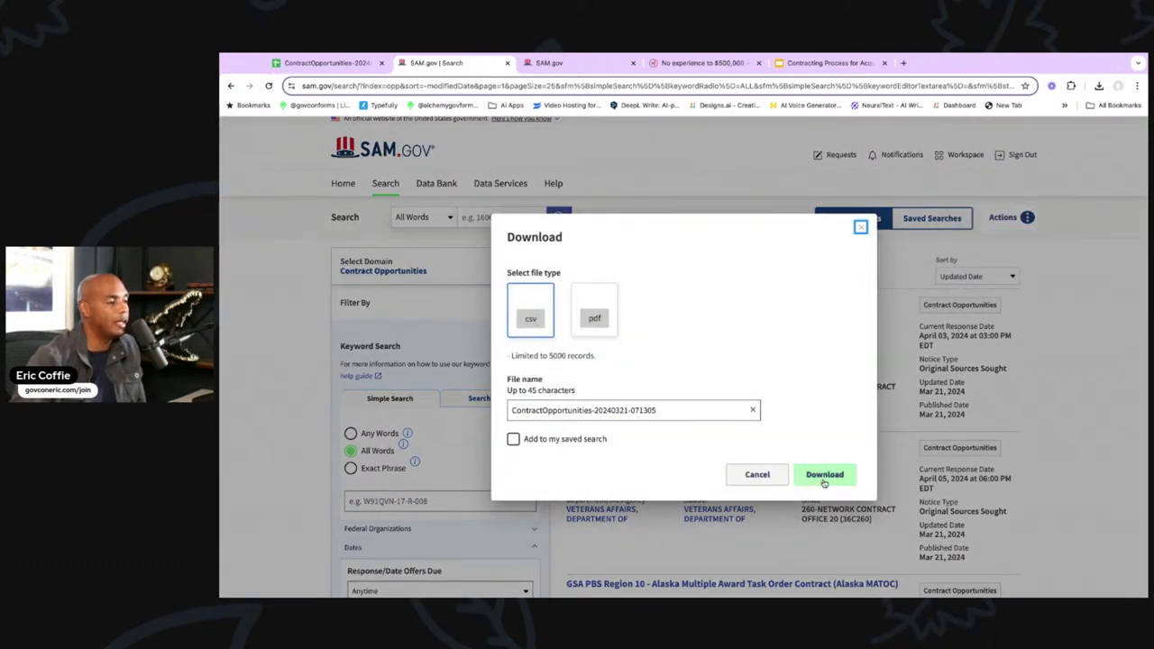
pyautogui.click(777, 476)
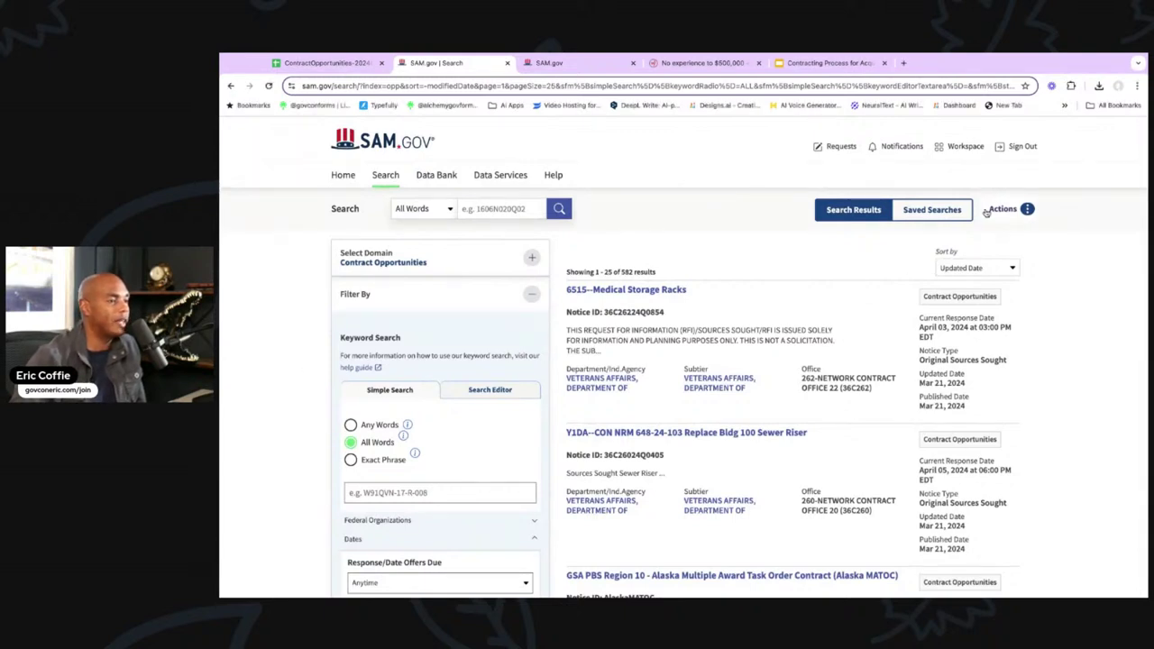
pyautogui.click(1027, 209)
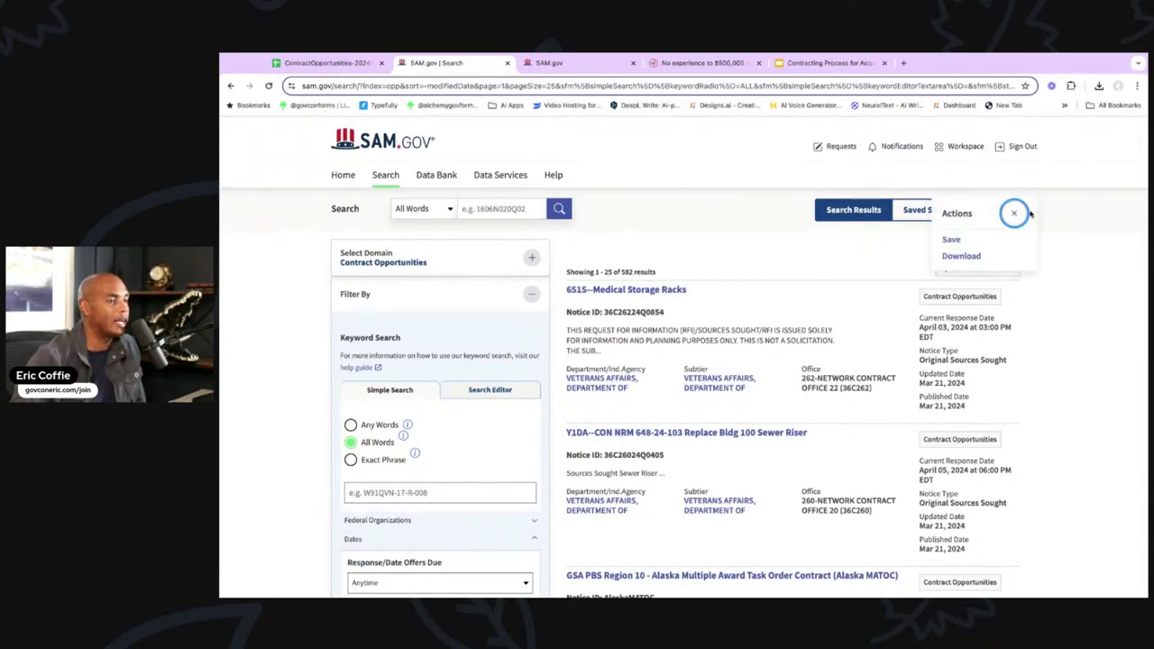
pyautogui.click(963, 262)
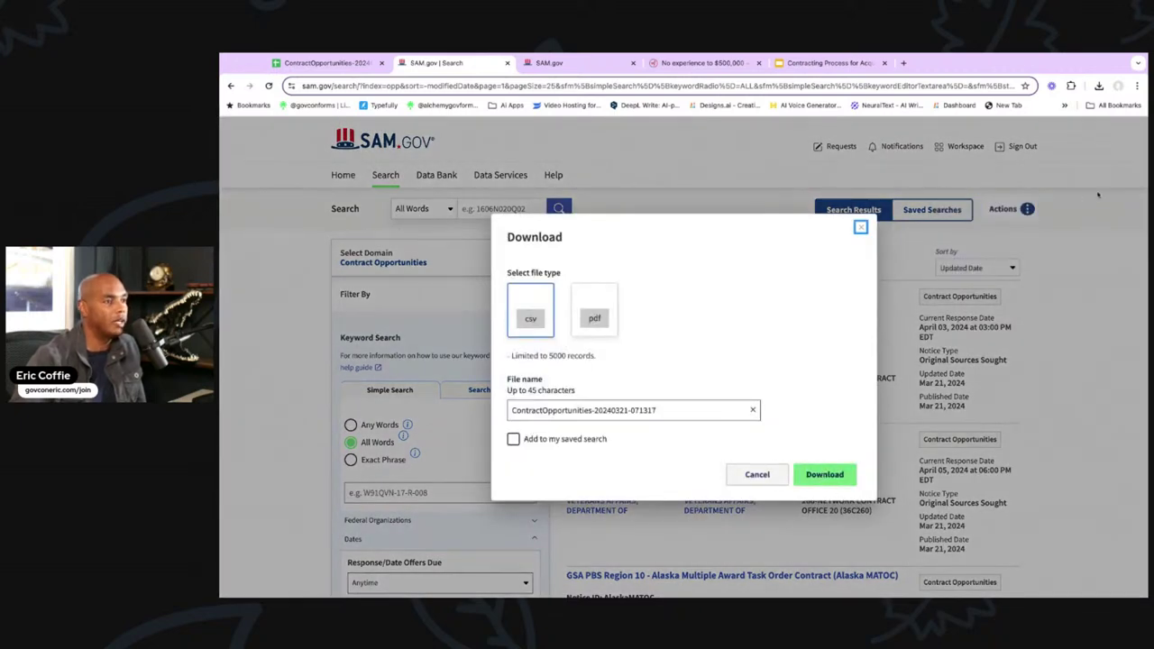
pyautogui.click(297, 308)
pyautogui.click(860, 227)
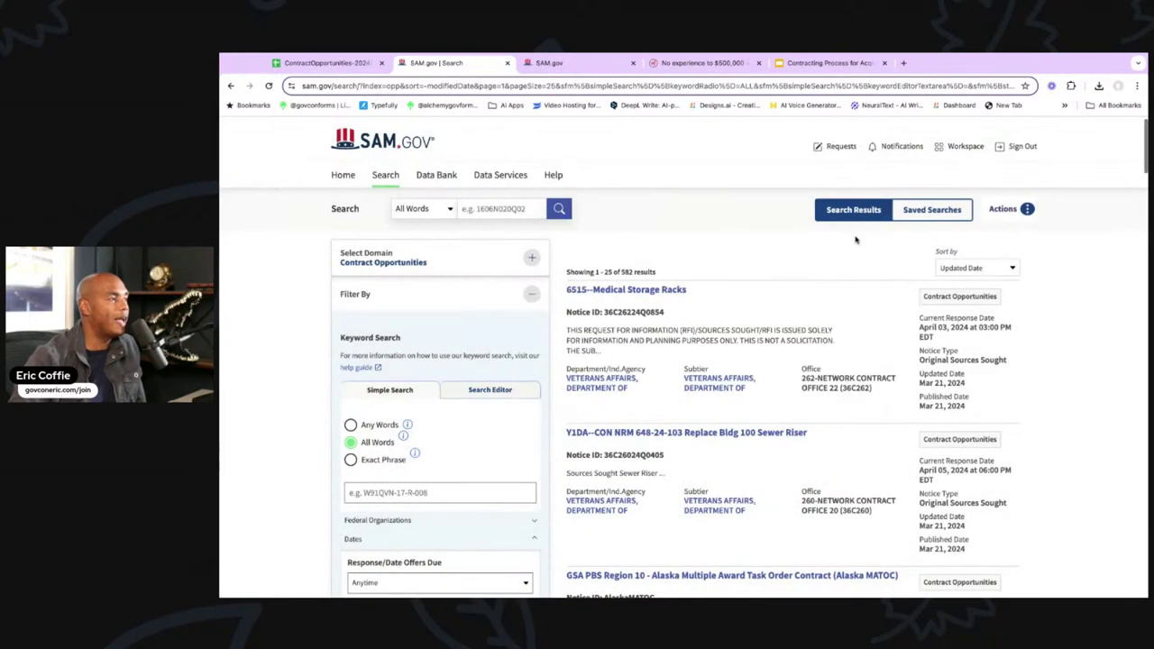
# Open the Google Sheets home page in a new browser tab to view the recent spreadsheets
pyautogui.click(325, 63)
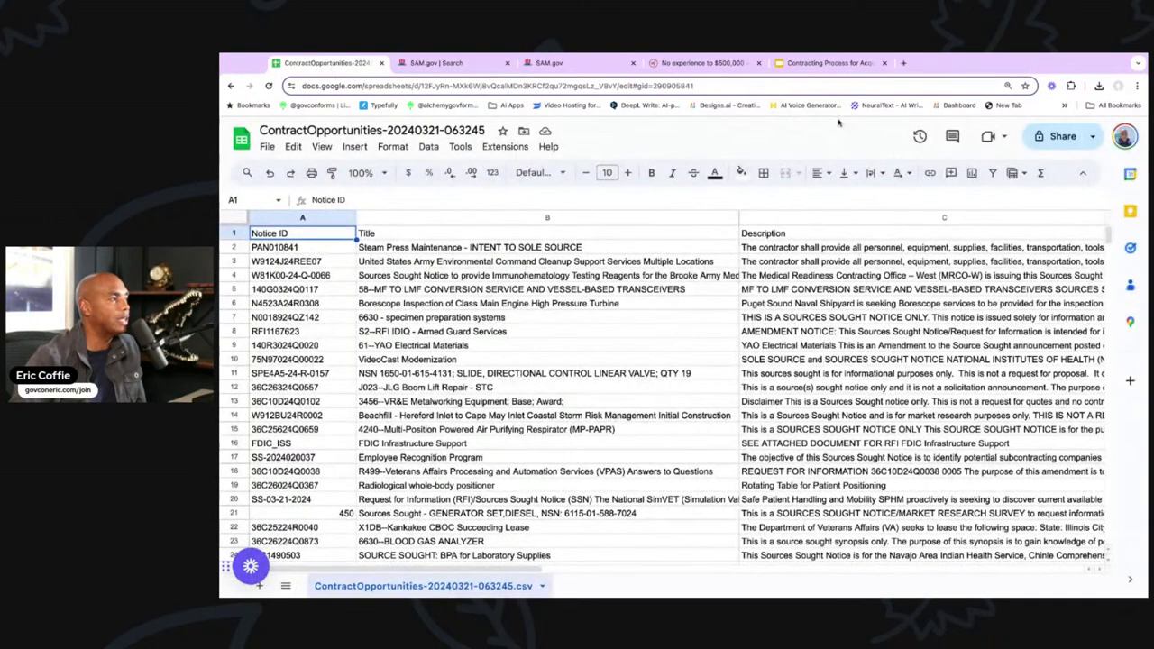
pyautogui.click(904, 63)
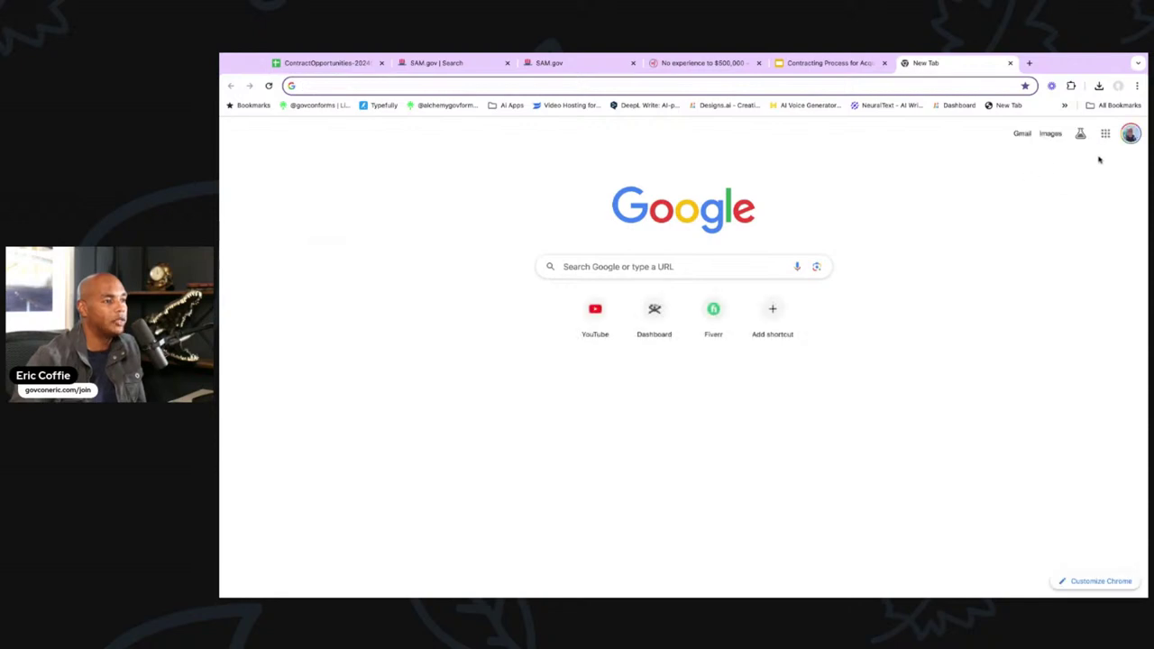
pyautogui.click(1107, 135)
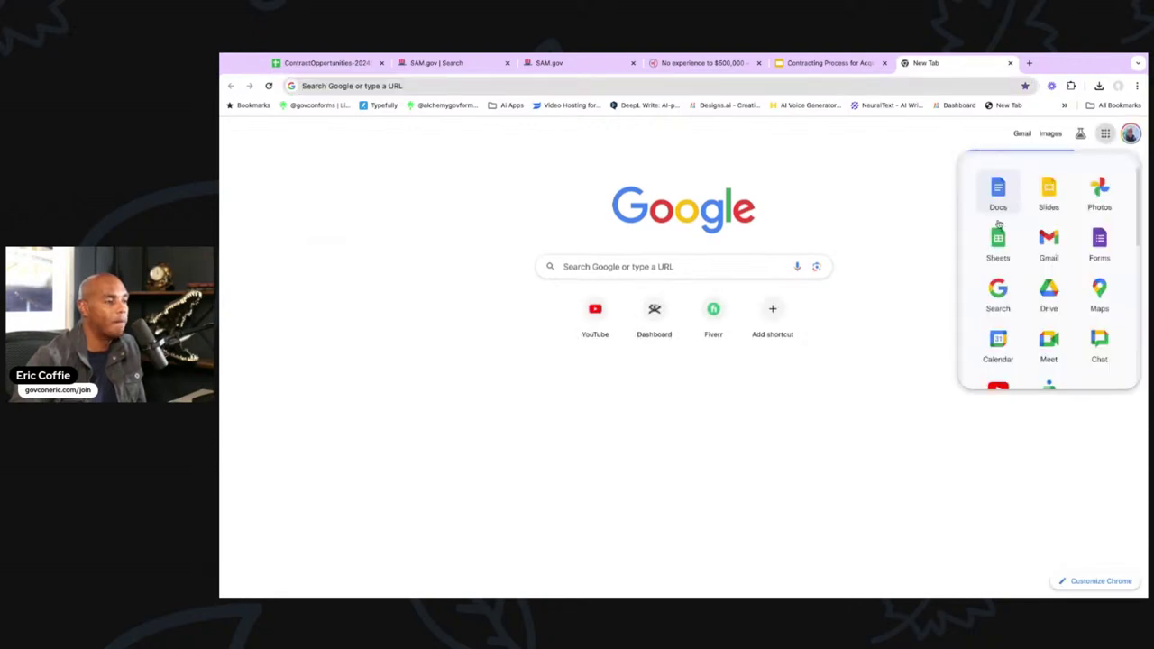
pyautogui.click(996, 242)
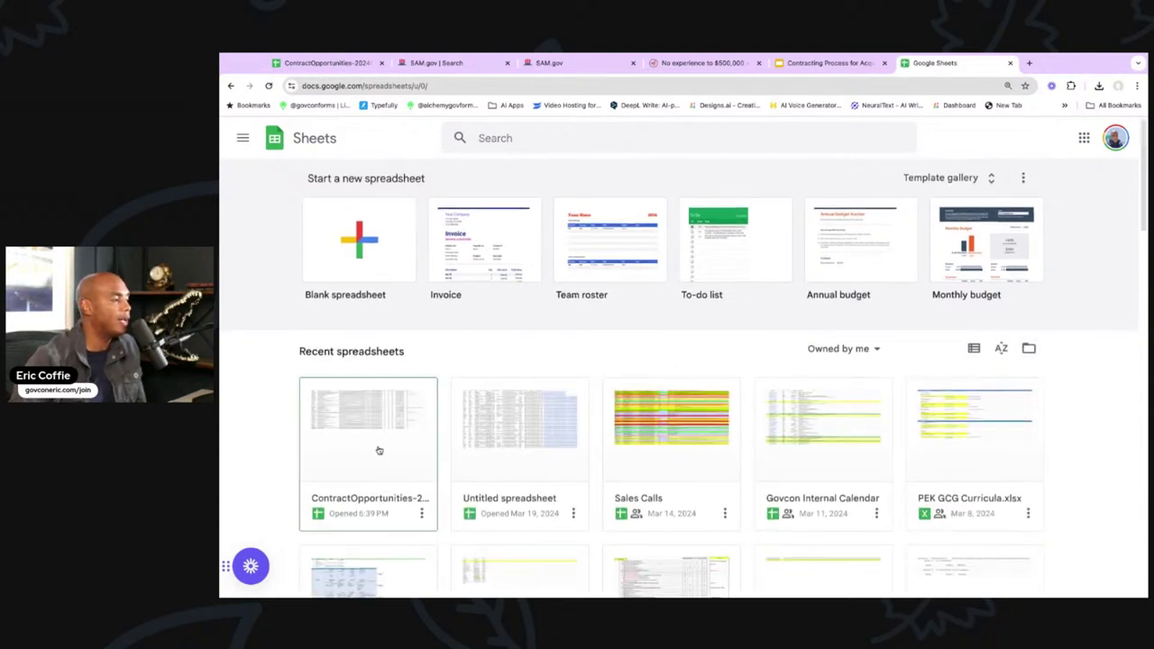
pyautogui.scroll(-1, 373, 439)
pyautogui.click(347, 61)
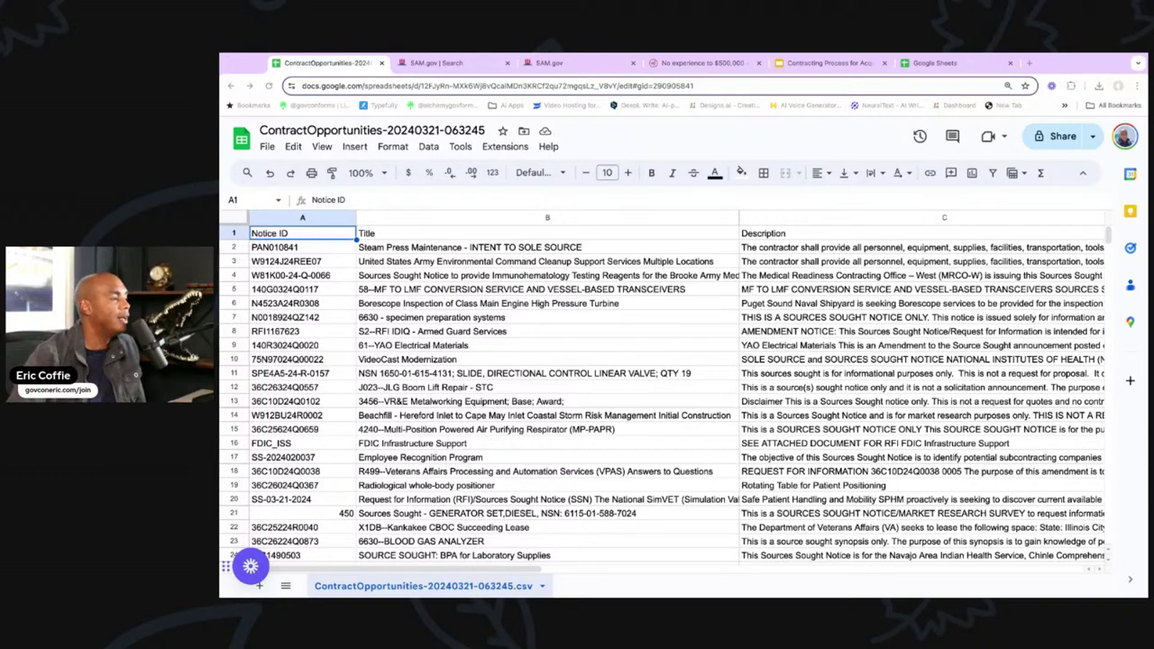
pyautogui.scroll(-4, 319, 394)
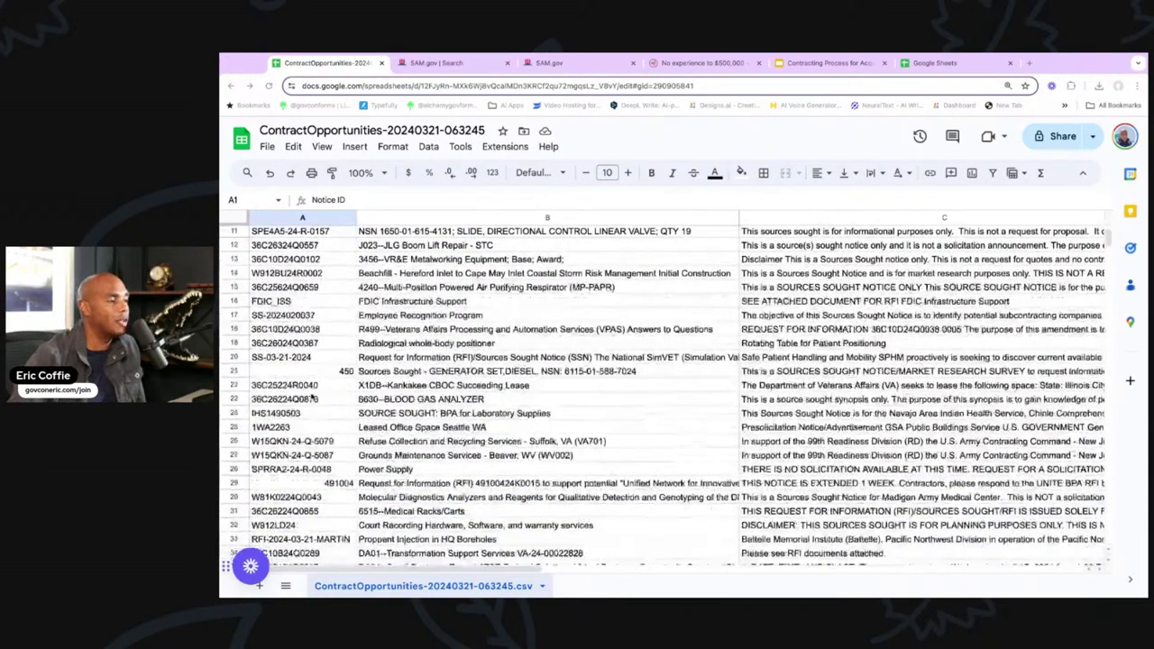
pyautogui.scroll(-15, 311, 396)
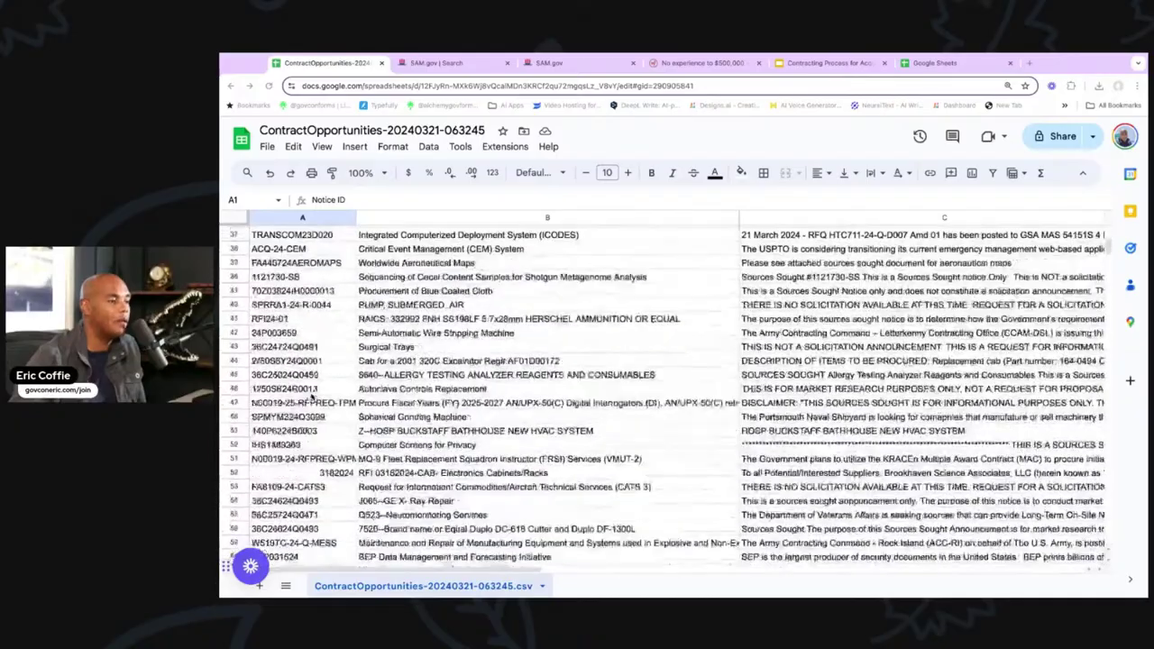
pyautogui.scroll(-20, 311, 395)
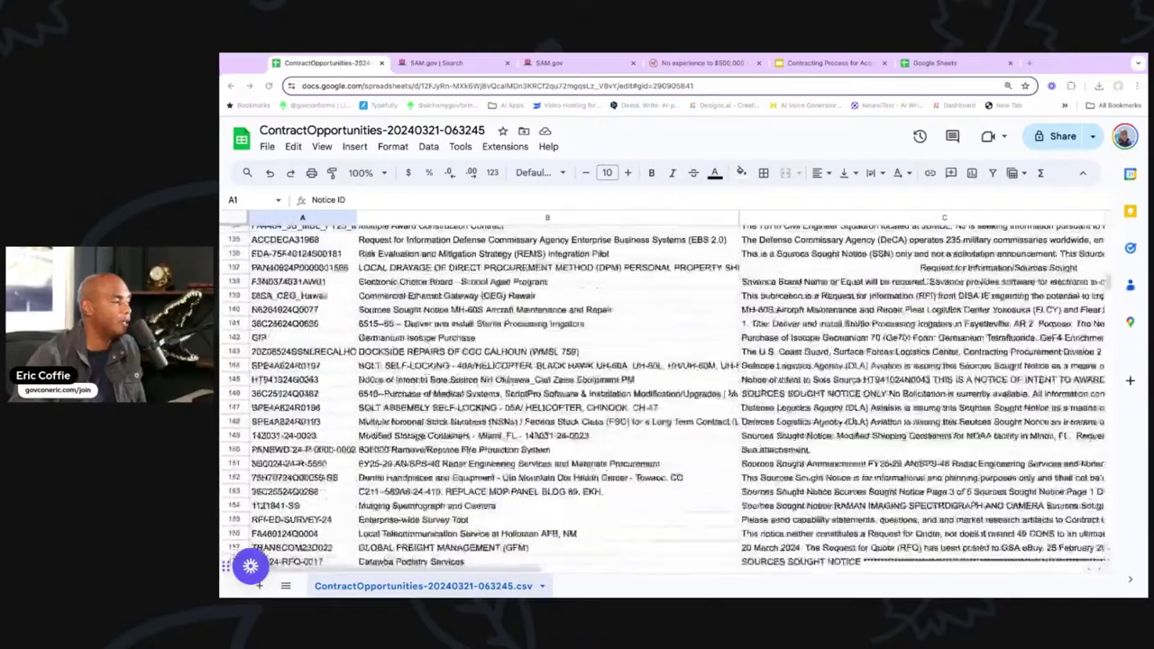
pyautogui.scroll(-20, 662, 393)
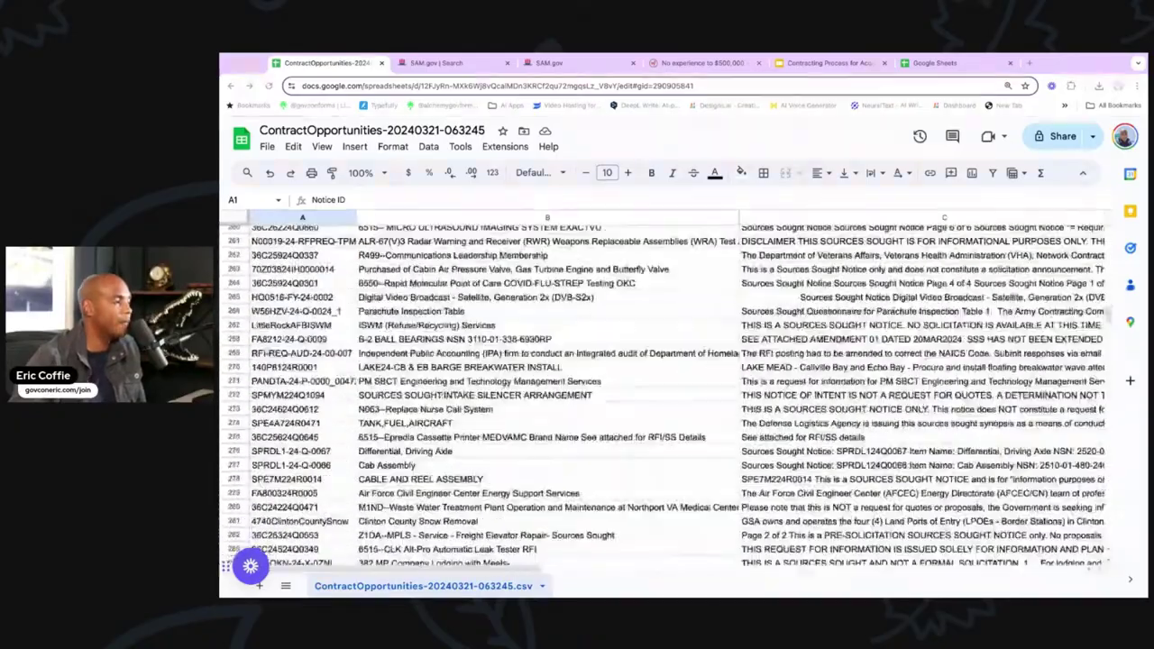
pyautogui.scroll(-20, 672, 541)
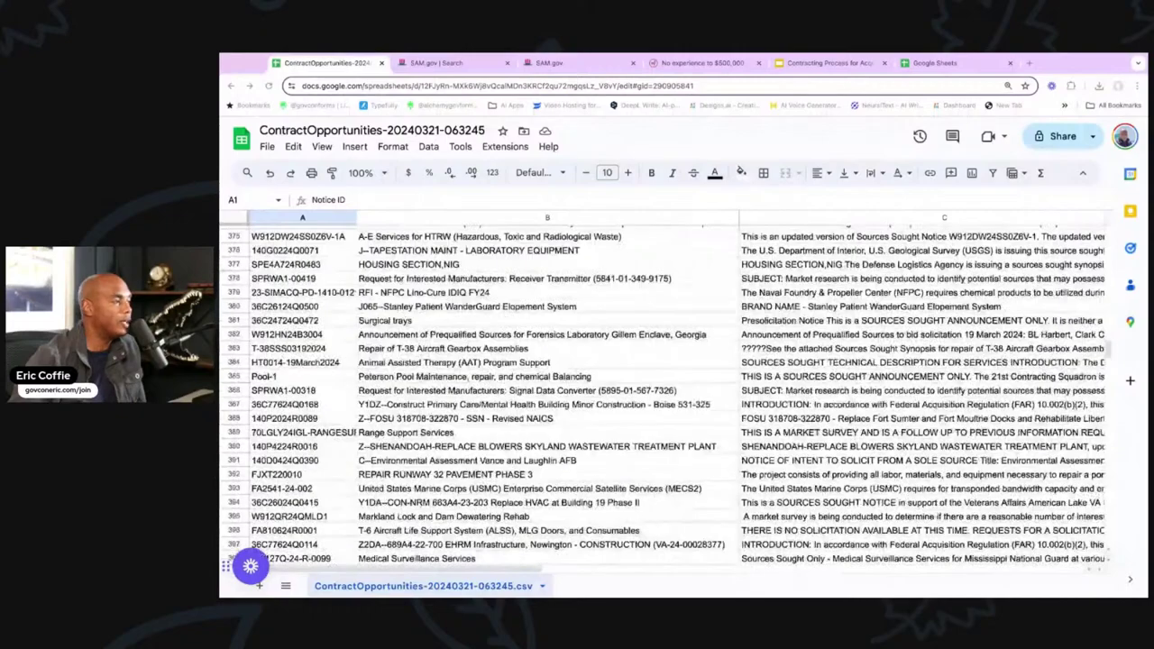
pyautogui.scroll(-20, 672, 544)
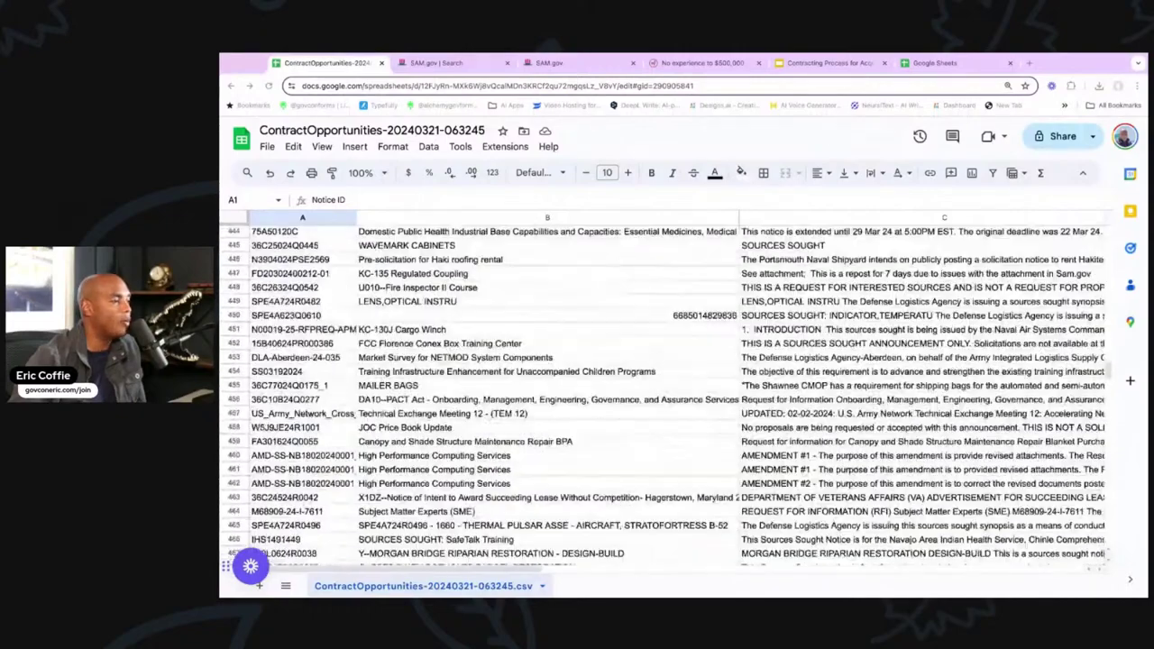
pyautogui.scroll(-10, 672, 545)
pyautogui.scroll(-18, 672, 545)
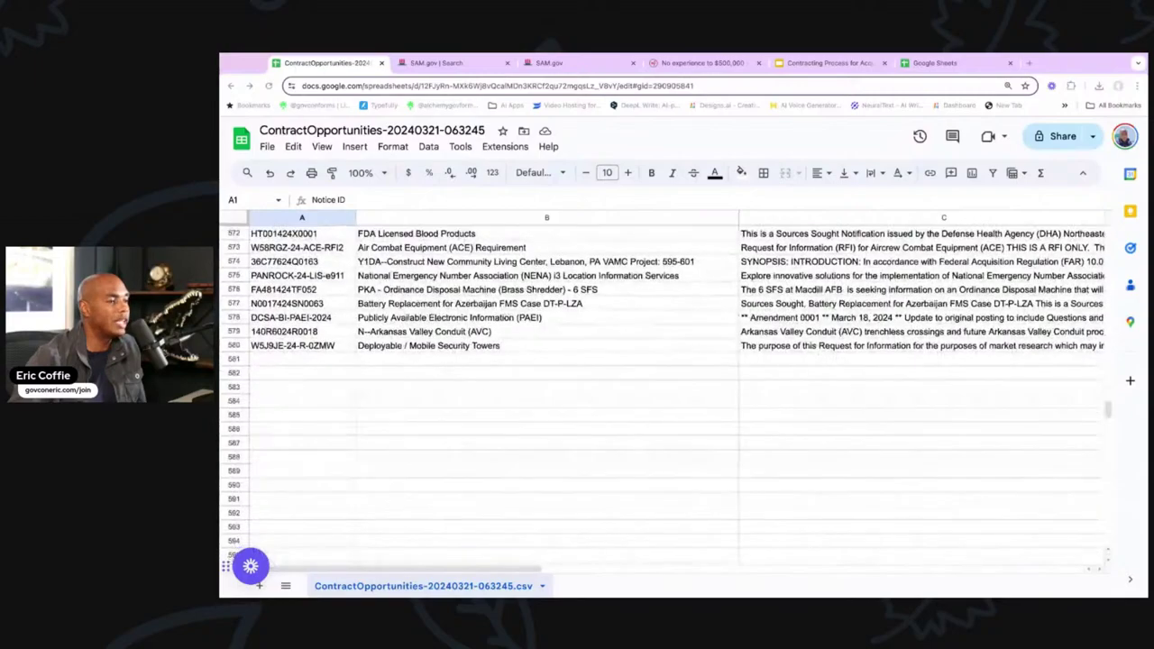
pyautogui.scroll(20, 672, 546)
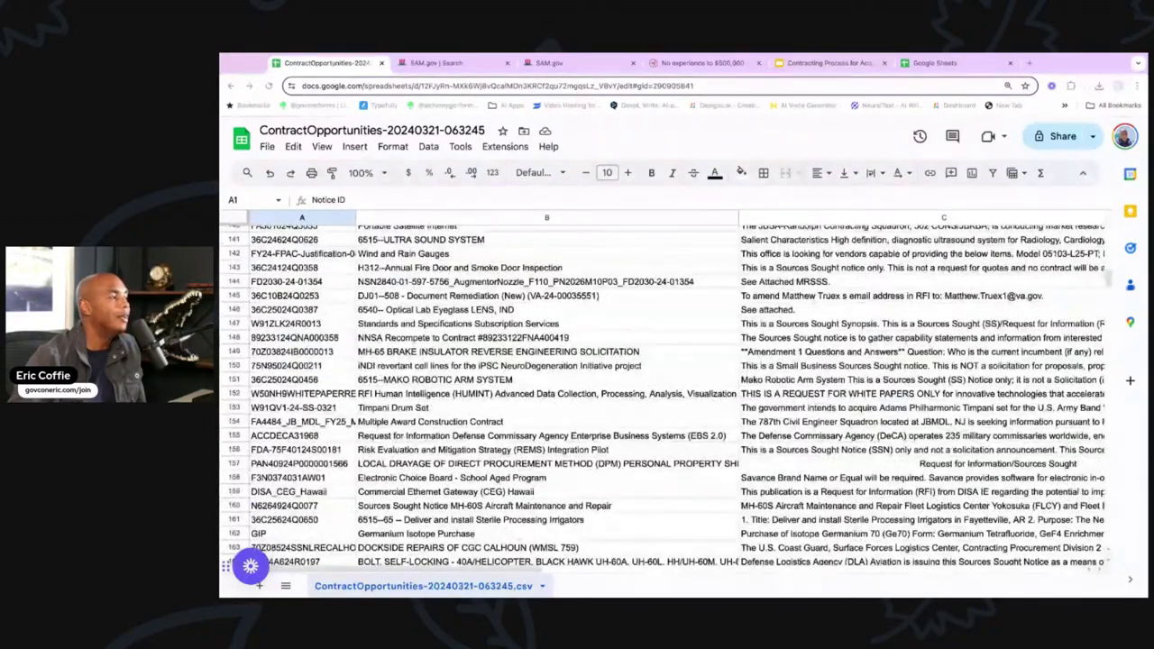
pyautogui.scroll(20, 672, 546)
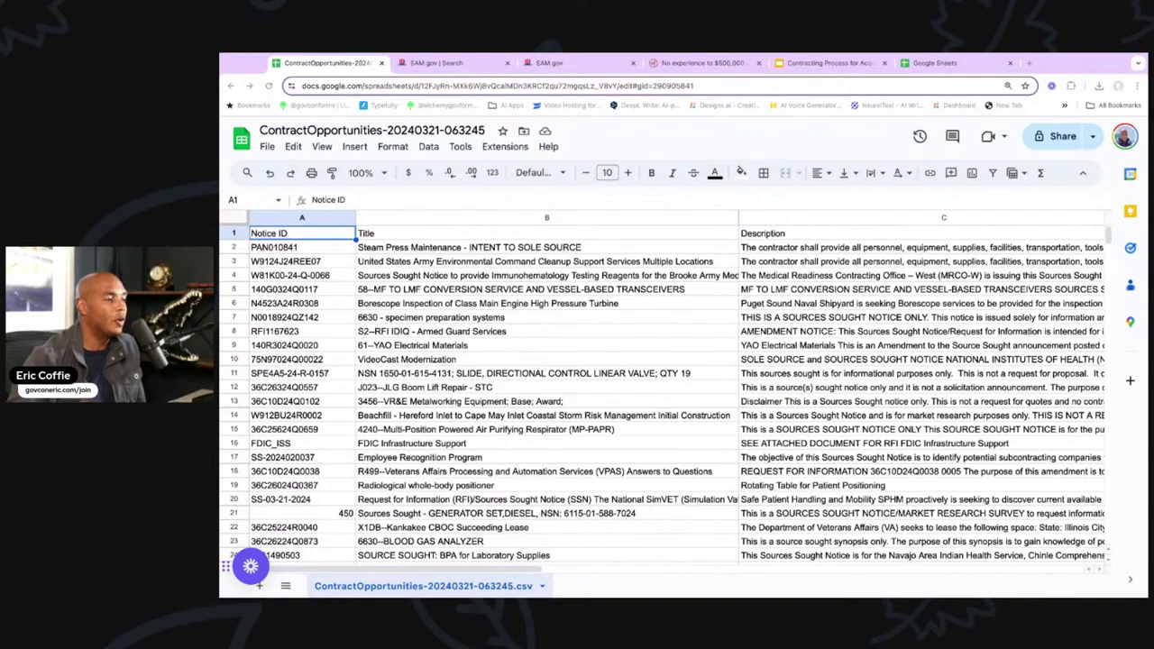
pyautogui.scroll(-2, 322, 354)
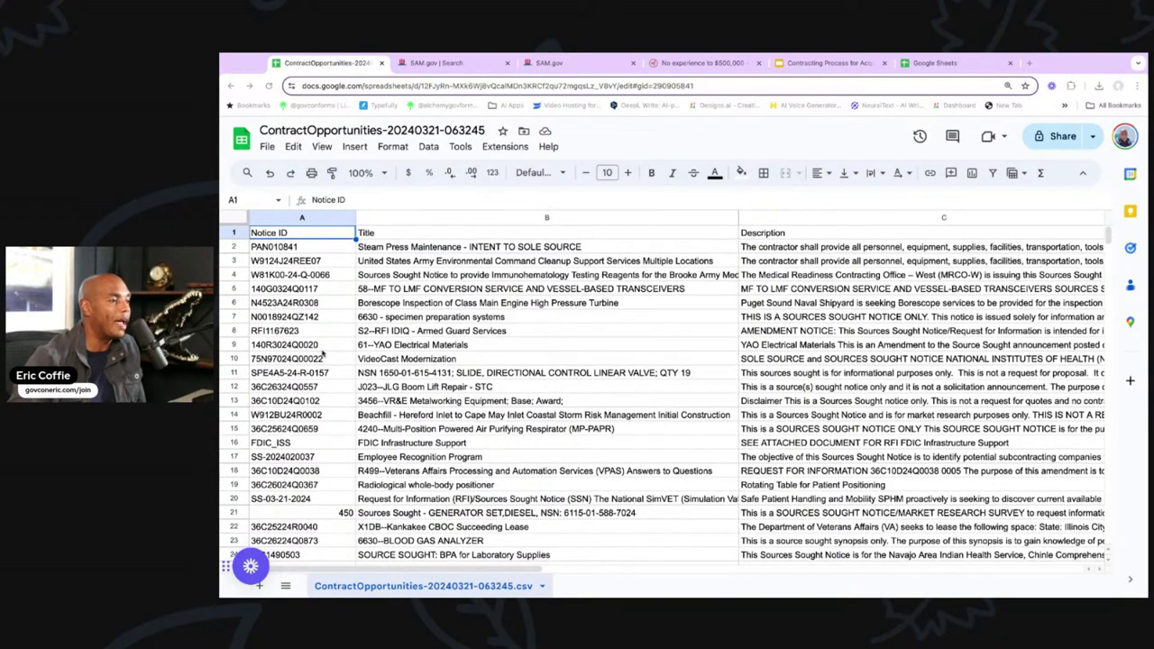
pyautogui.scroll(-5, 322, 354)
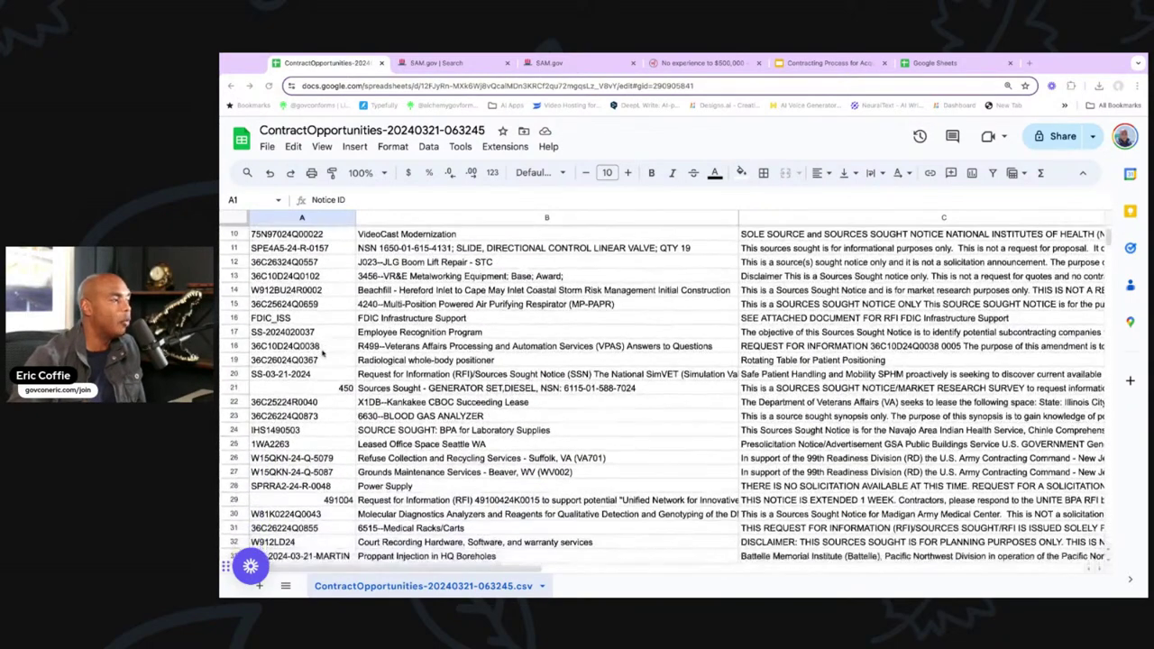
pyautogui.scroll(-16, 322, 354)
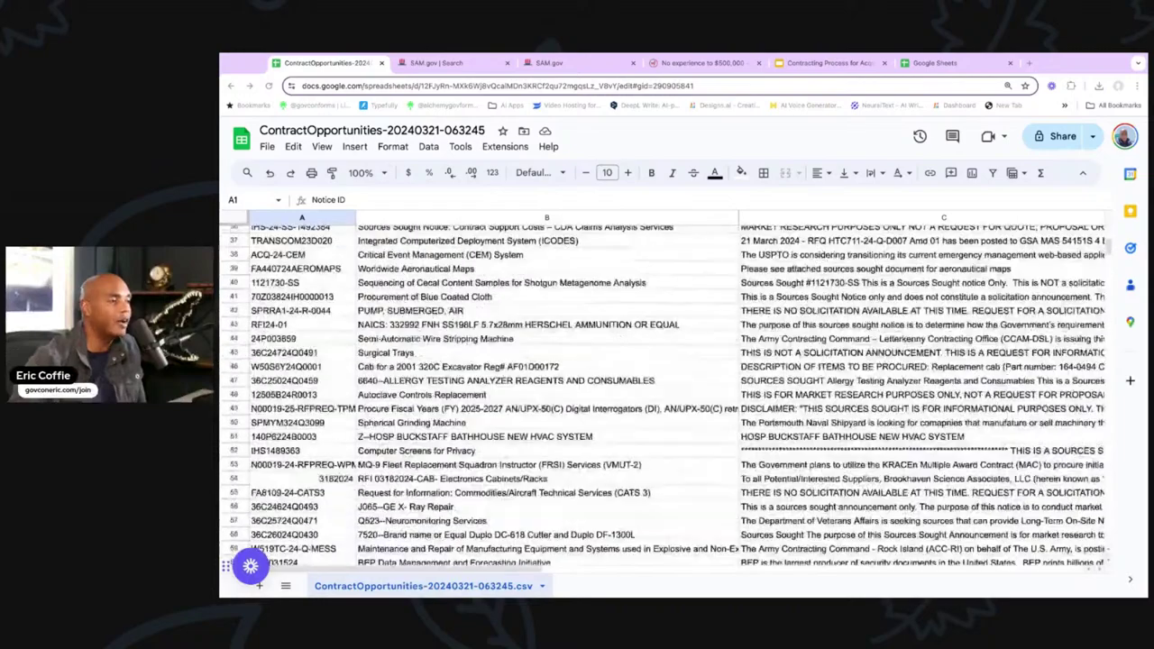
pyautogui.scroll(-4, 663, 397)
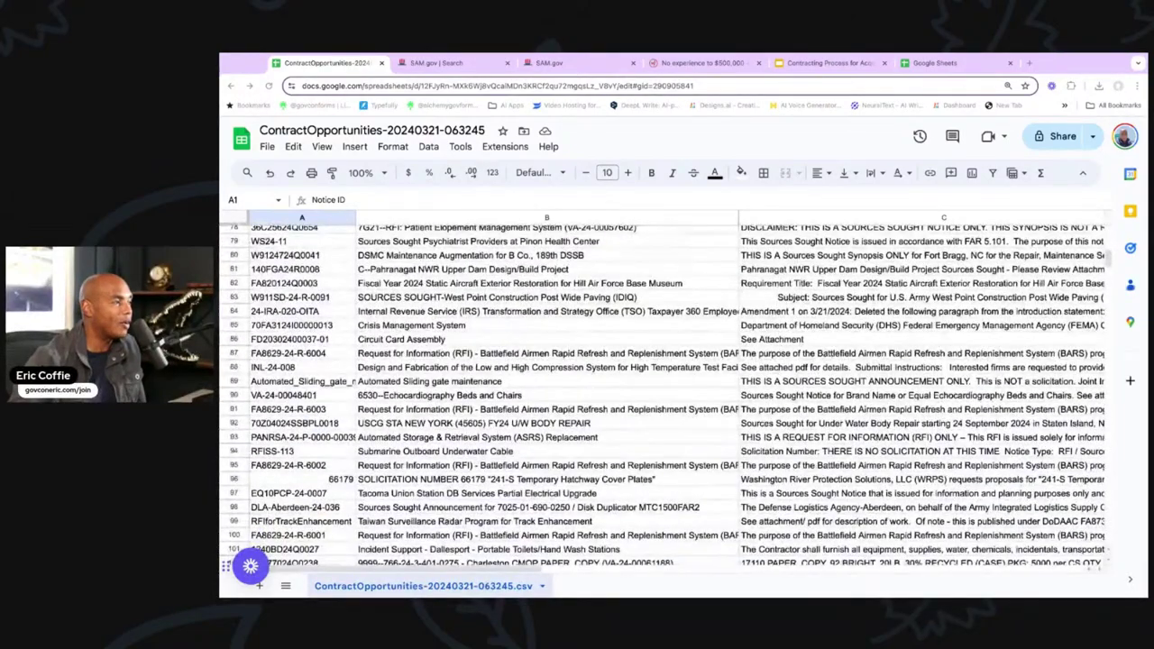
pyautogui.scroll(-2, 663, 397)
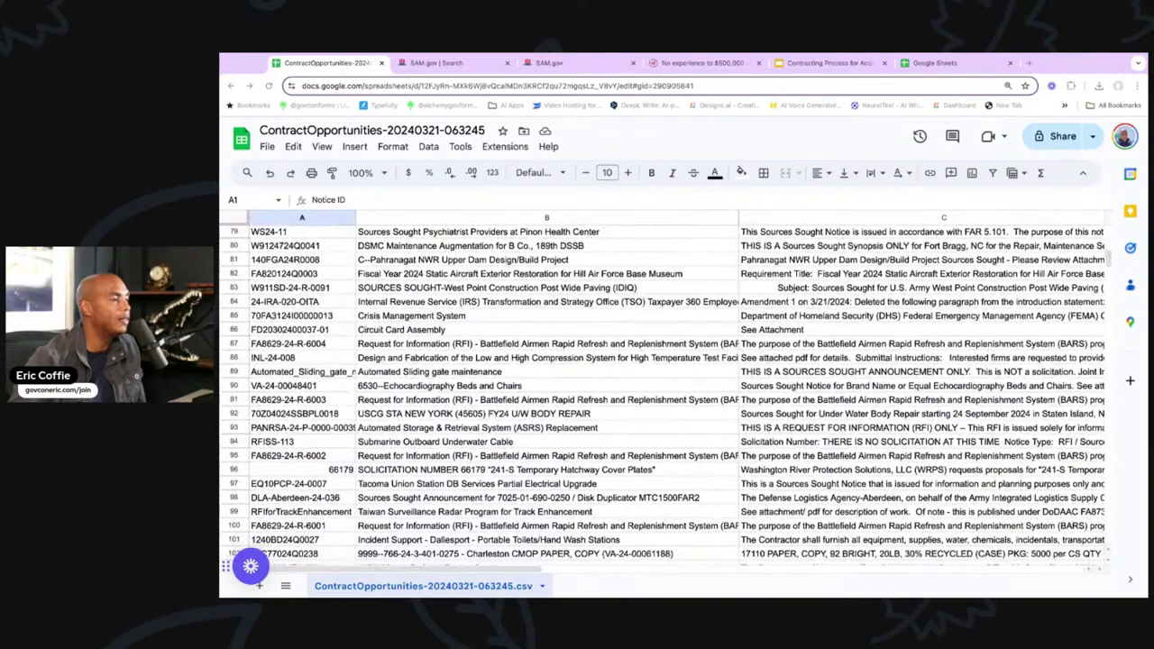
# Examine the notice IDs, titles and descriptions of the exported opportunities from row 79 down to about row 350
pyautogui.scroll(-4, 663, 397)
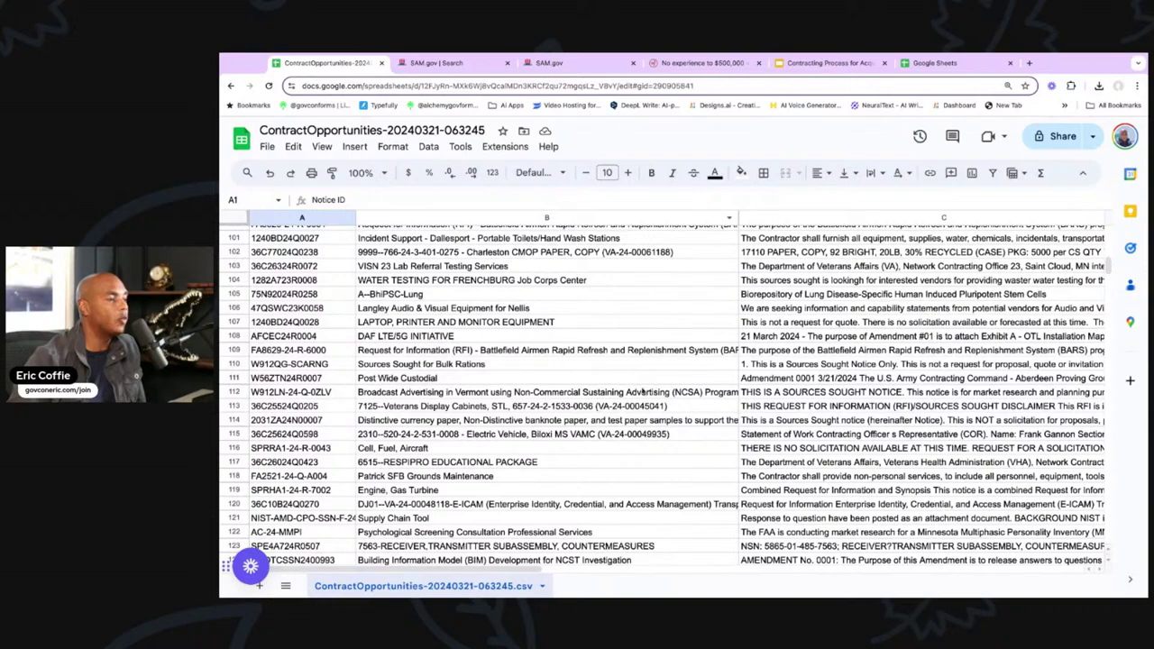
pyautogui.scroll(-1, 646, 364)
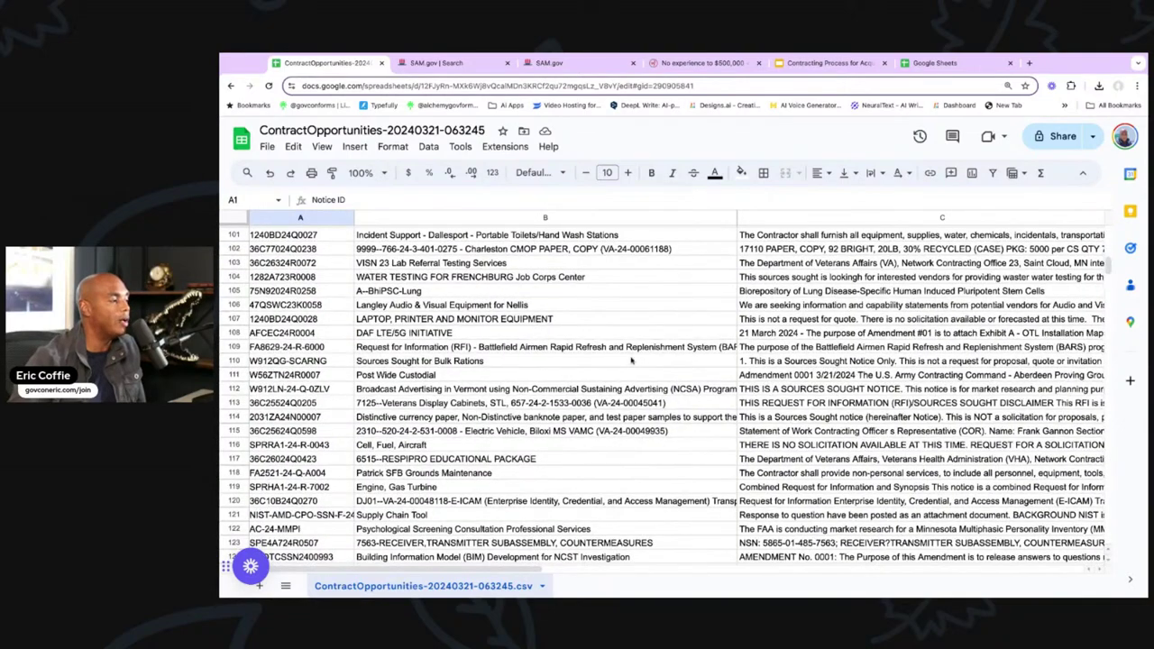
pyautogui.scroll(-10, 631, 361)
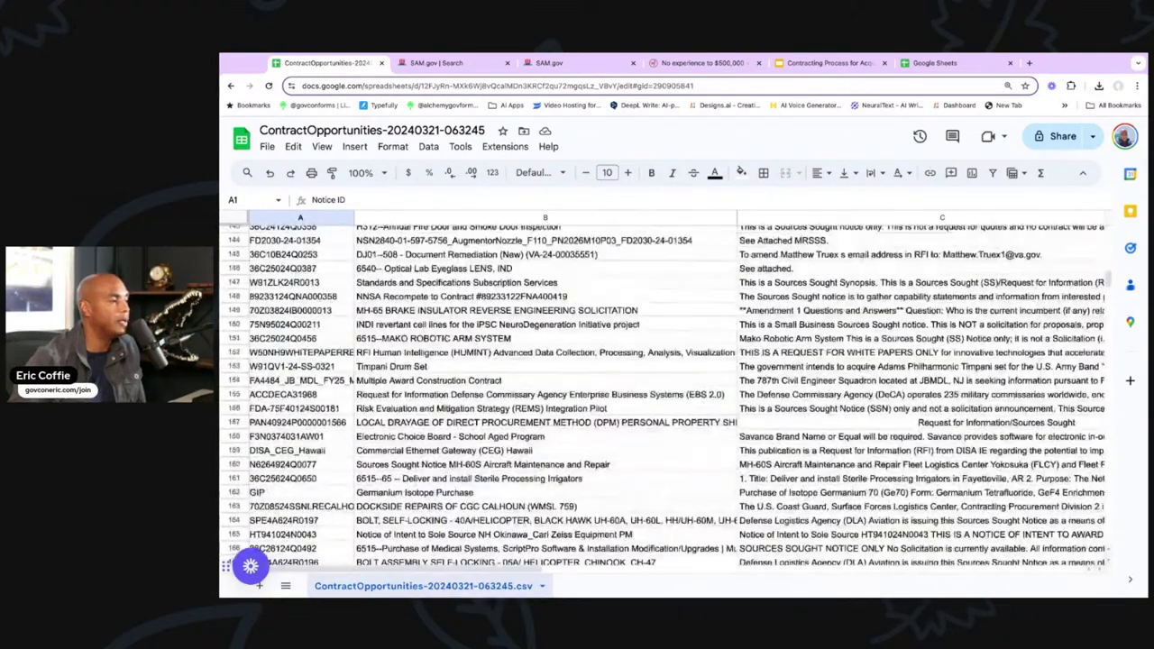
pyautogui.scroll(-1, 663, 395)
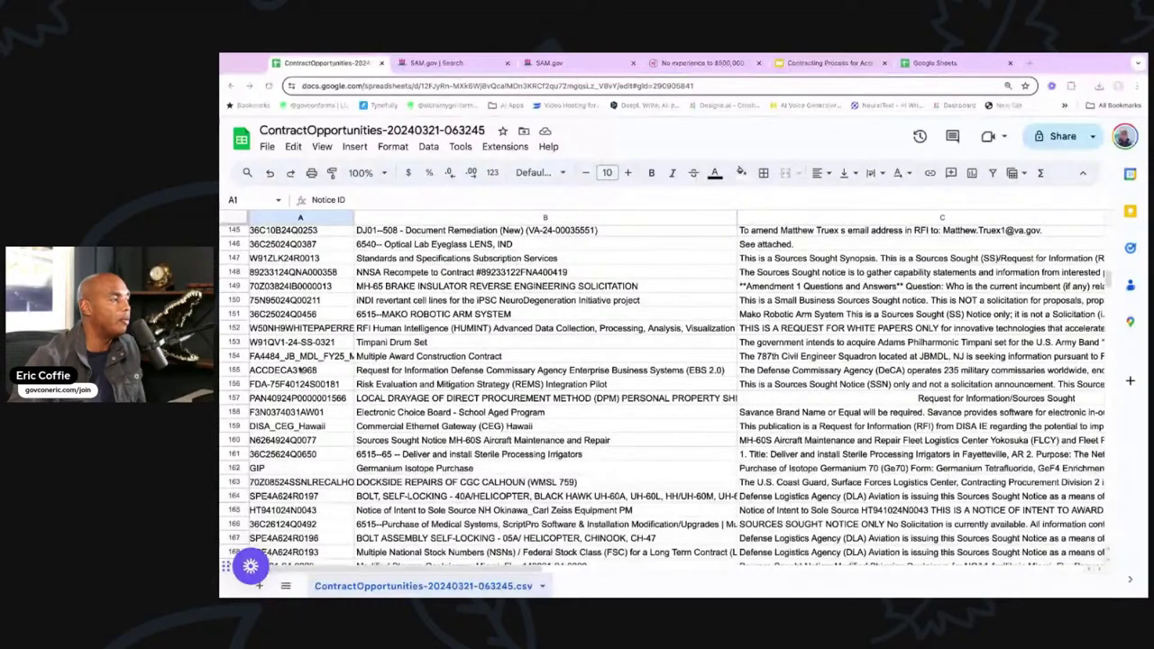
pyautogui.scroll(-9, 277, 358)
pyautogui.scroll(-11, 305, 361)
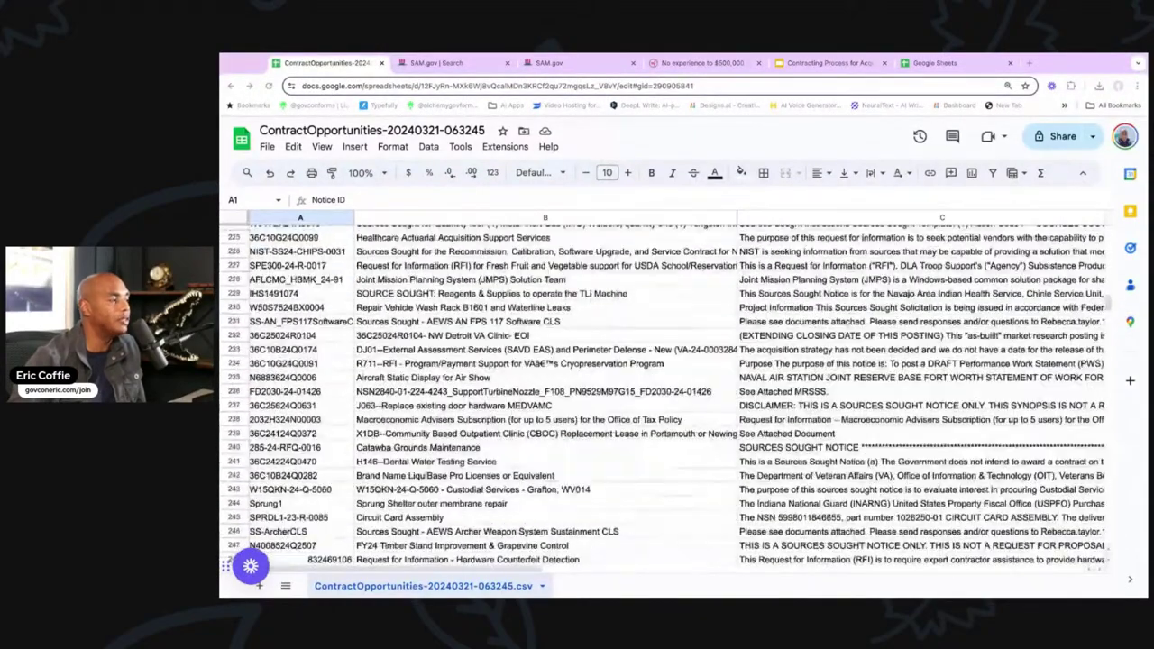
pyautogui.scroll(-16, 305, 361)
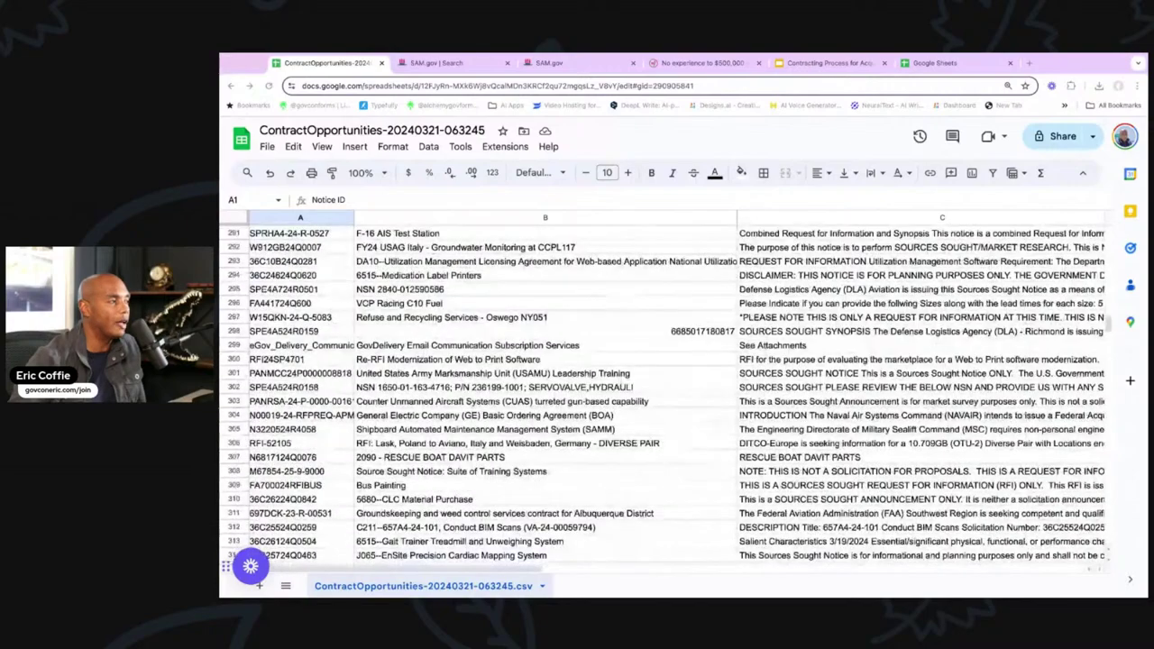
pyautogui.scroll(-8, 662, 397)
pyautogui.scroll(-2, 662, 396)
# Switch to the SAM.gov search results and set the number of results per page to 100
pyautogui.hotkey('ctrl', 'Tab')
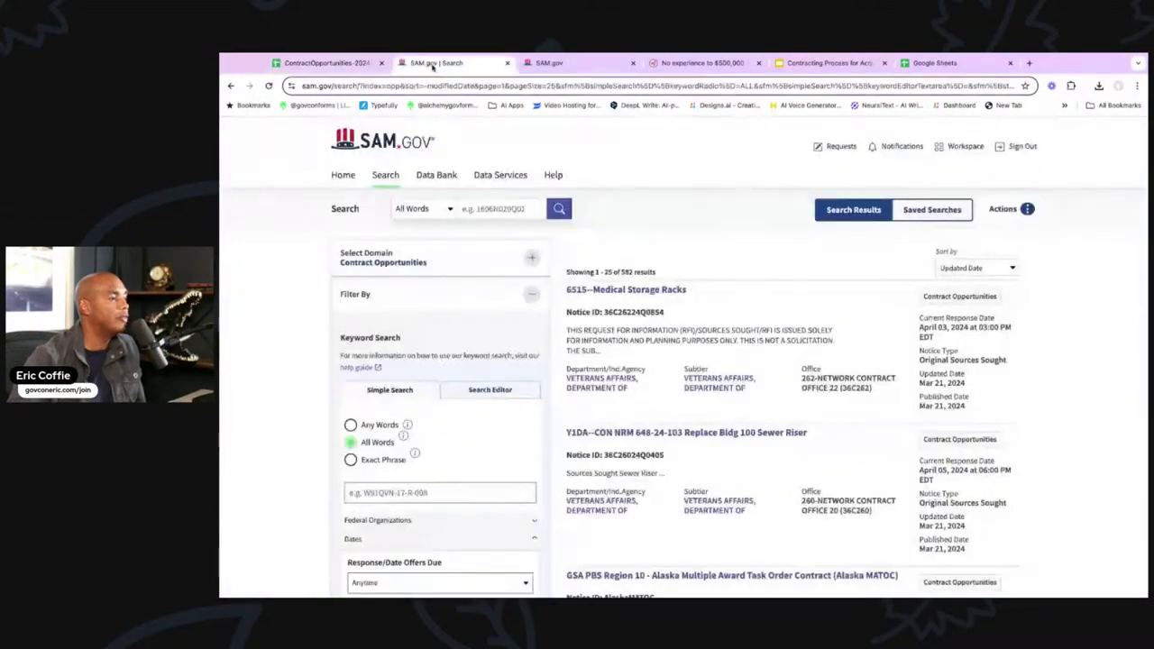
pyautogui.scroll(-20, 745, 415)
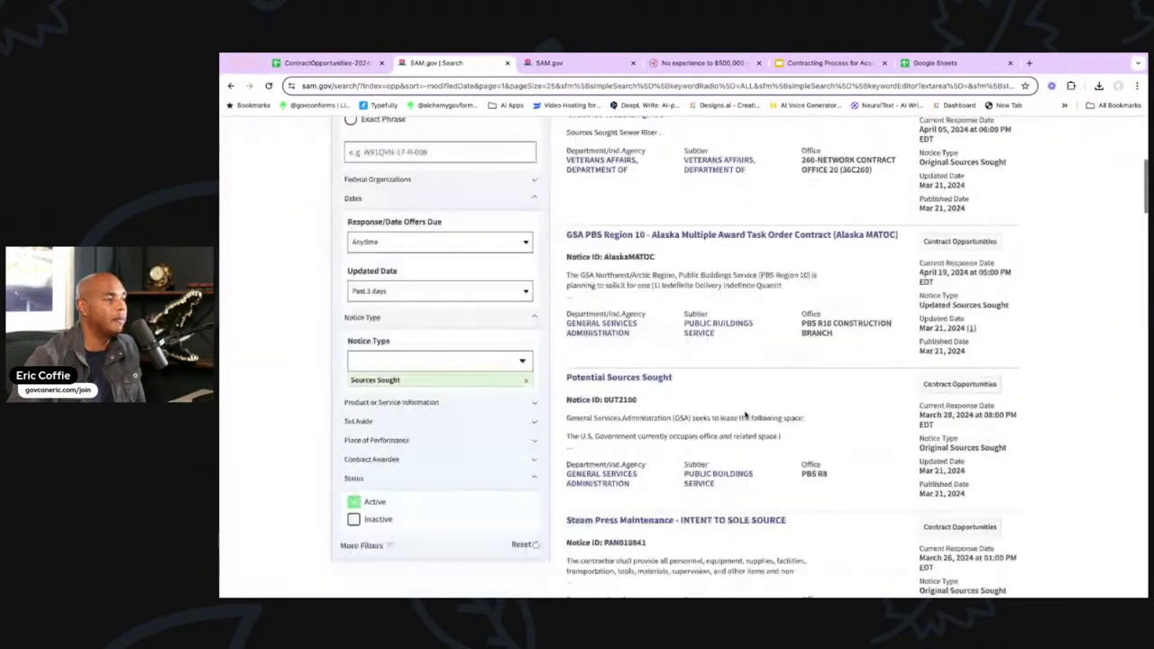
pyautogui.scroll(-10, 745, 415)
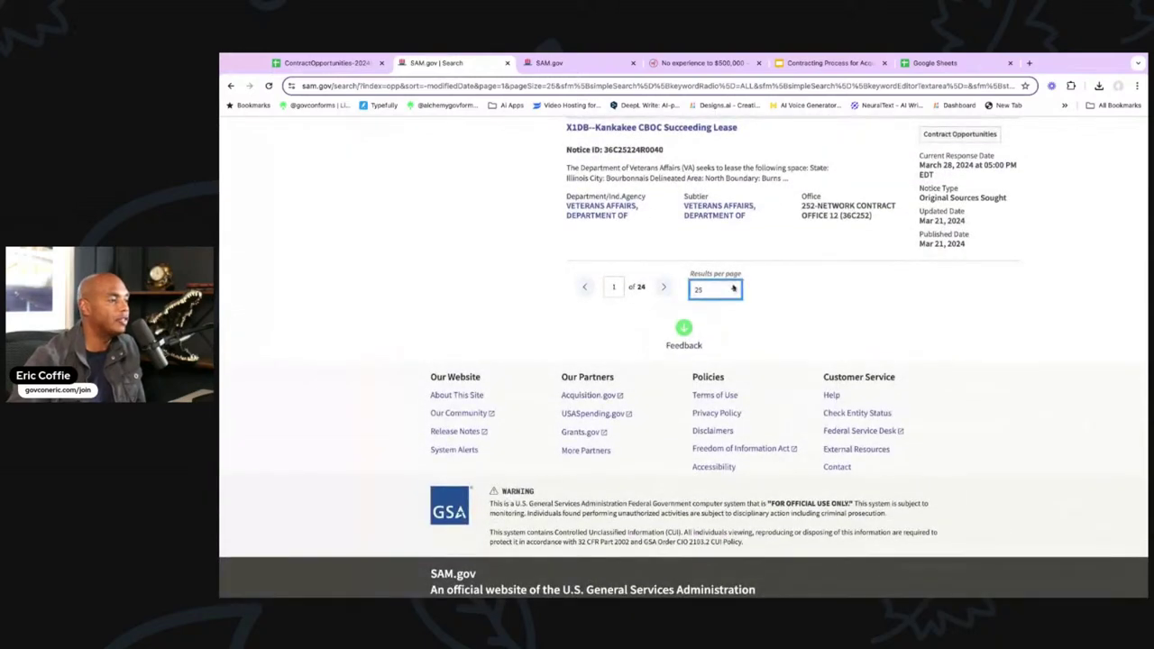
pyautogui.click(740, 308)
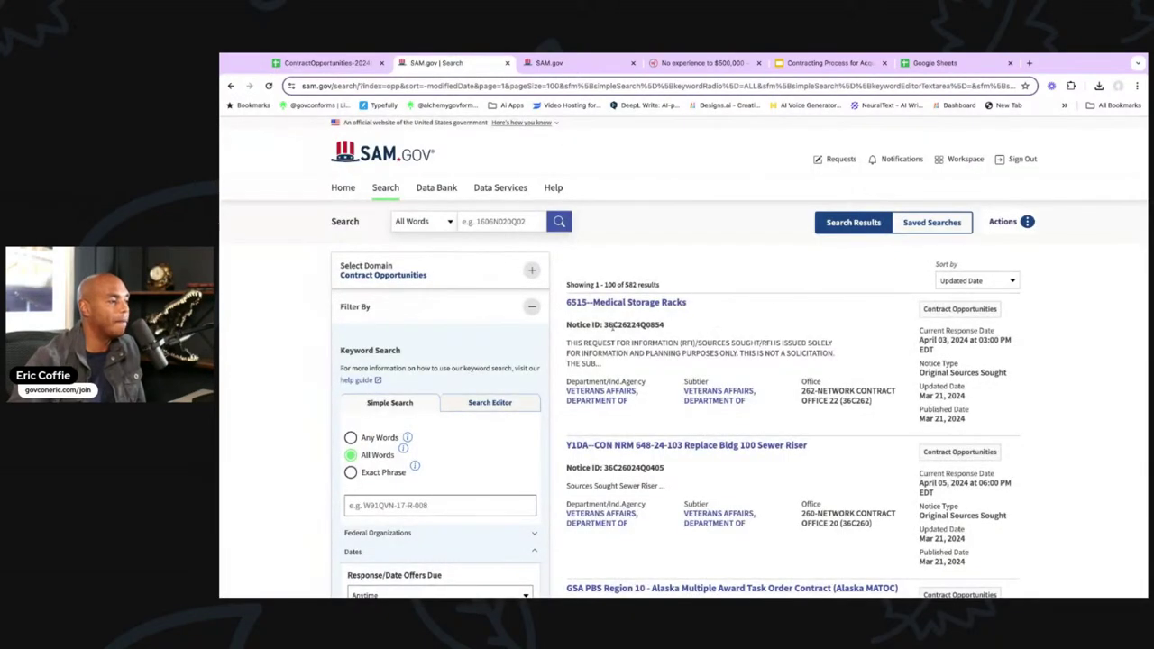
# Look through the titles, agencies and response dates of the Sources Sought notices on the 100-result page
pyautogui.scroll(-1, 749, 358)
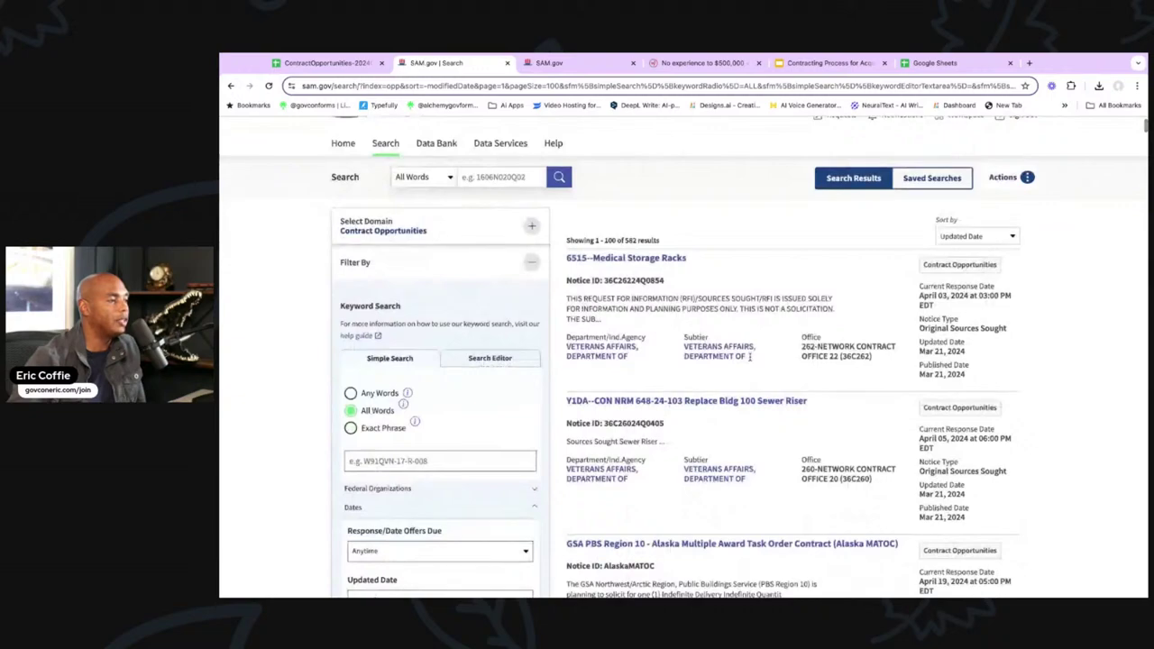
pyautogui.scroll(-10, 687, 383)
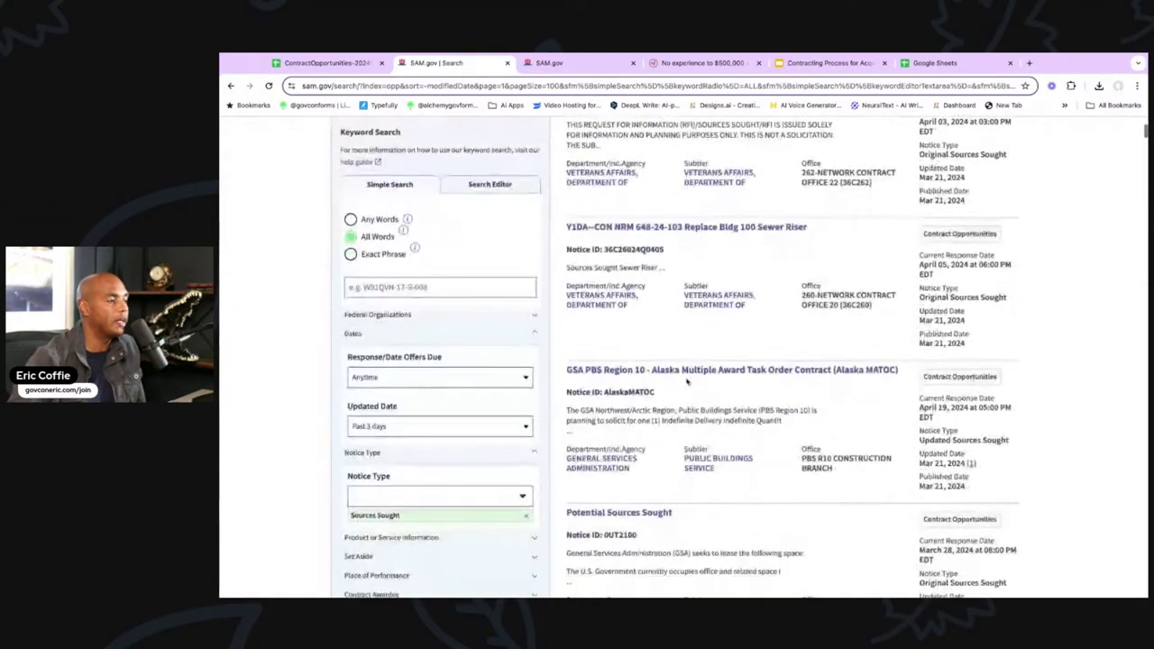
pyautogui.scroll(-6, 687, 383)
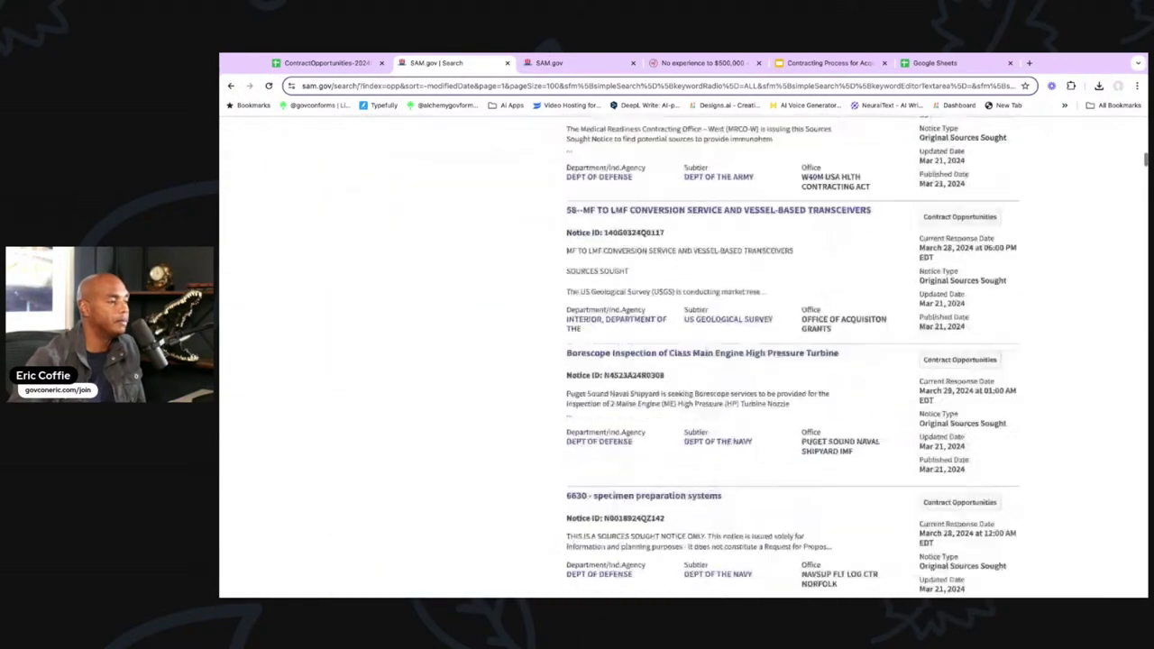
pyautogui.scroll(-5, 687, 383)
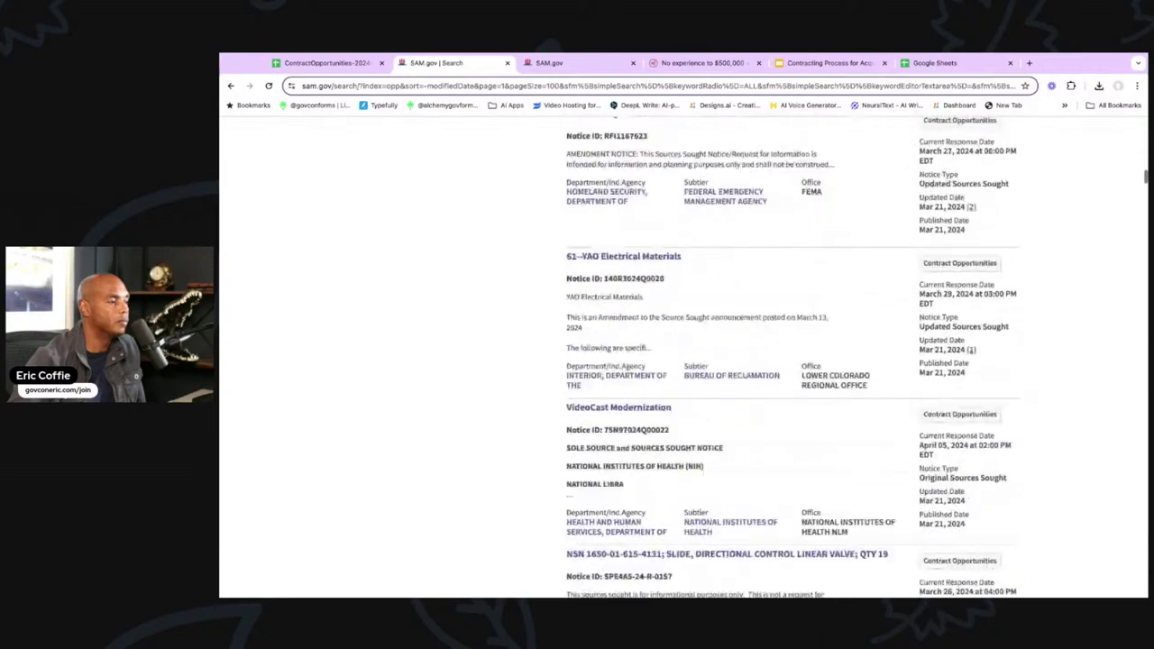
pyautogui.click(364, 70)
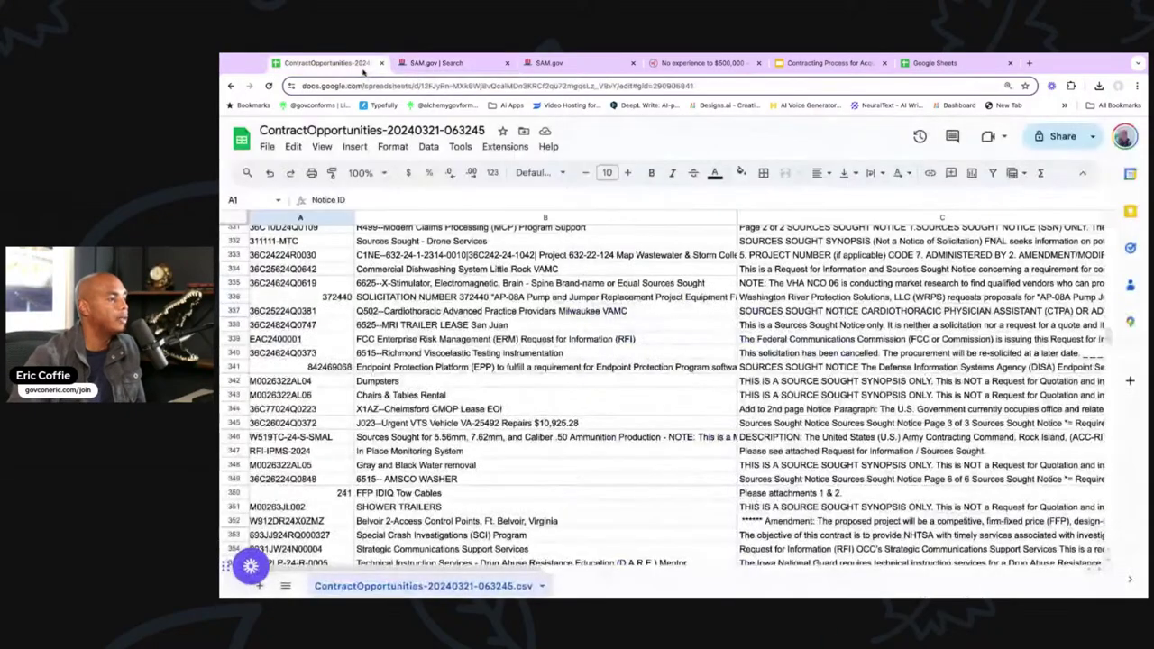
pyautogui.scroll(5, 611, 326)
pyautogui.scroll(20, 610, 327)
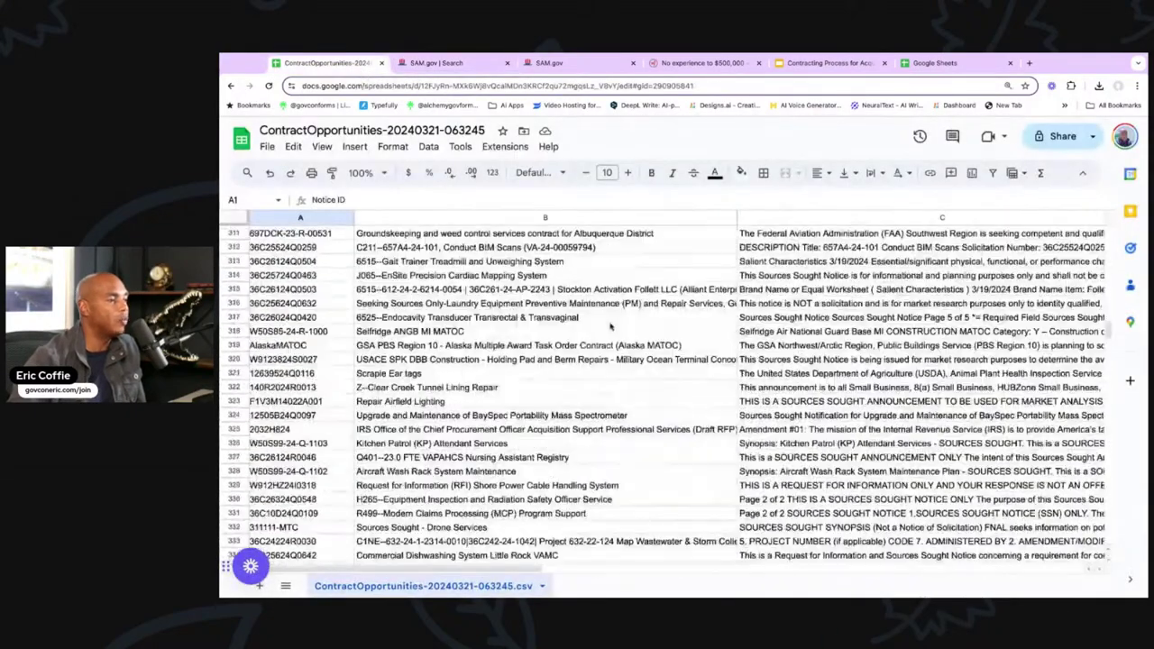
pyautogui.hscroll(3, 610, 327)
pyautogui.hscroll(5, 657, 397)
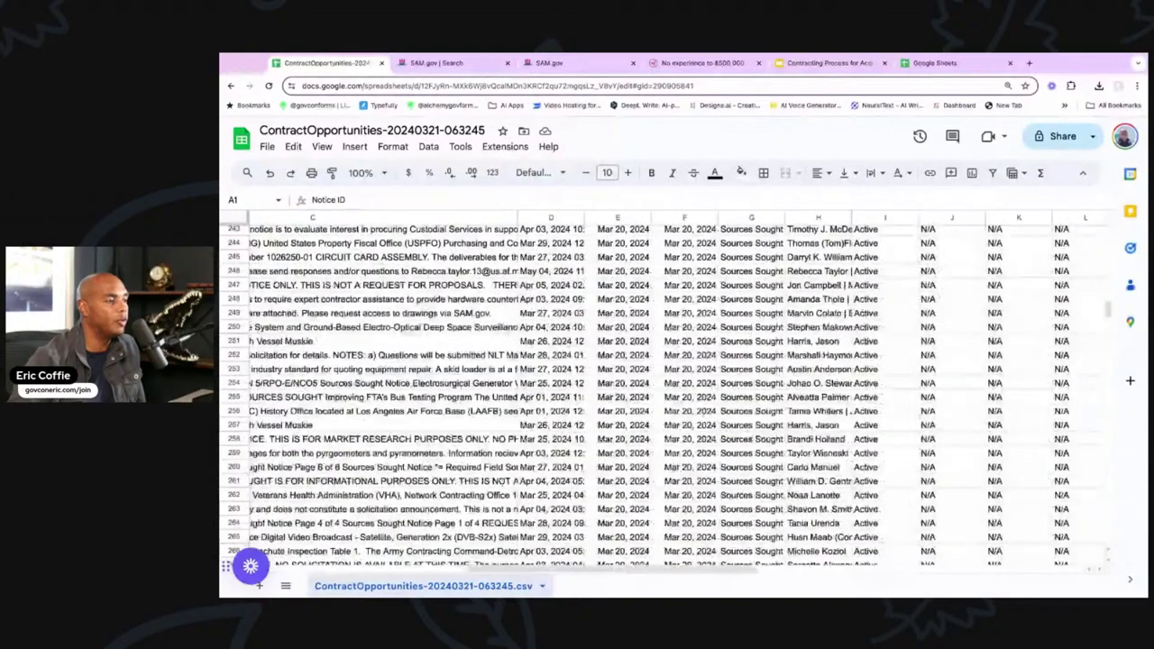
pyautogui.hscroll(-3, 657, 397)
pyautogui.hscroll(-2, 657, 397)
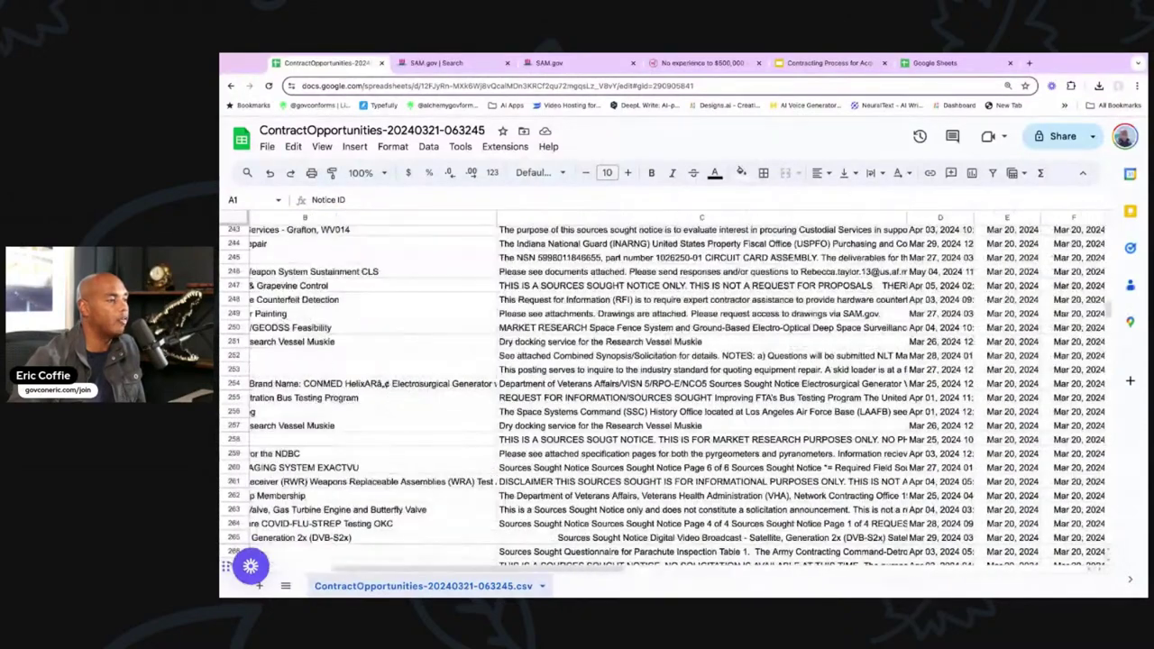
pyautogui.hscroll(-3, 658, 397)
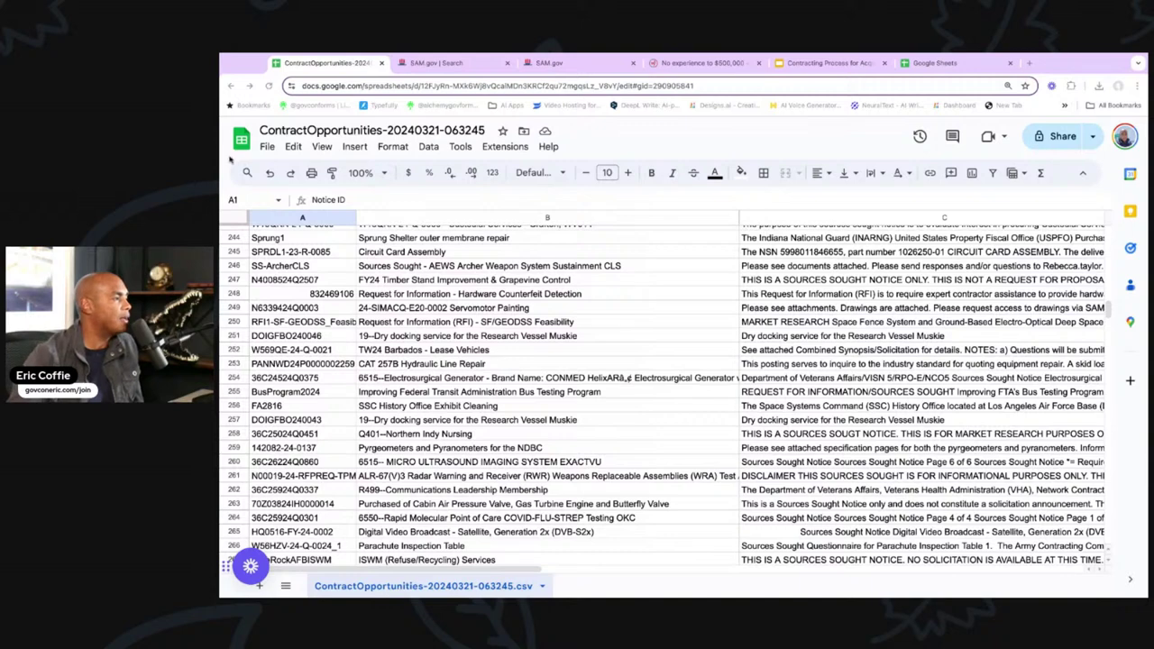
# Switch to the Contracting Process for Acquisitions flowchart presentation and show the process diagram on slide 1
pyautogui.click(436, 64)
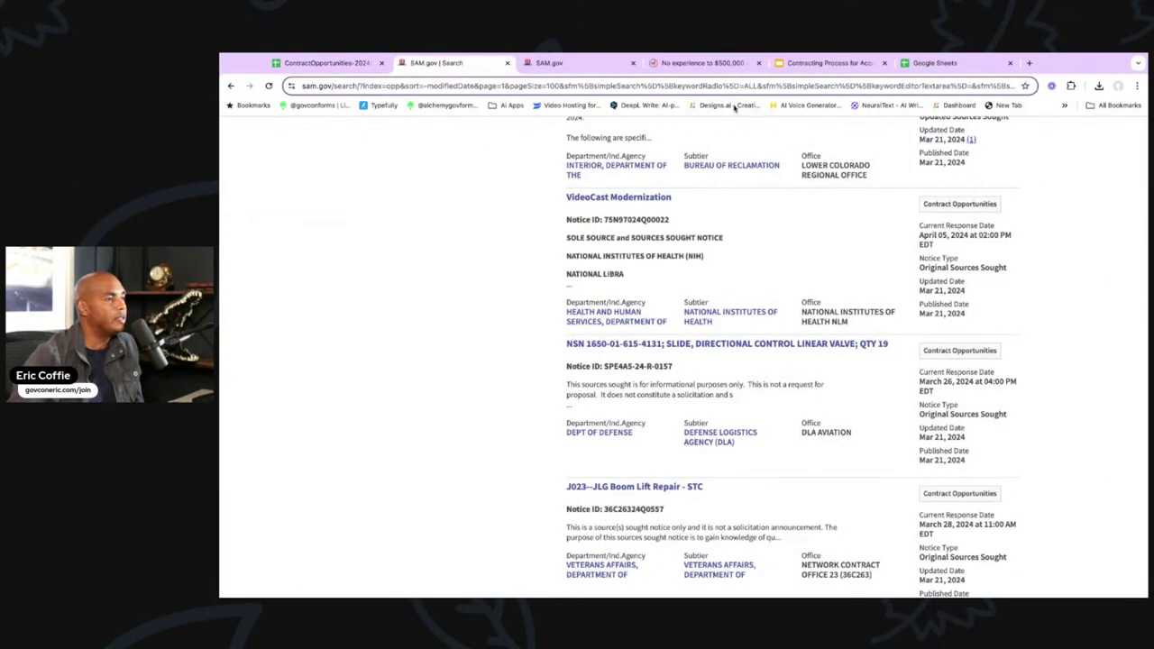
pyautogui.click(816, 65)
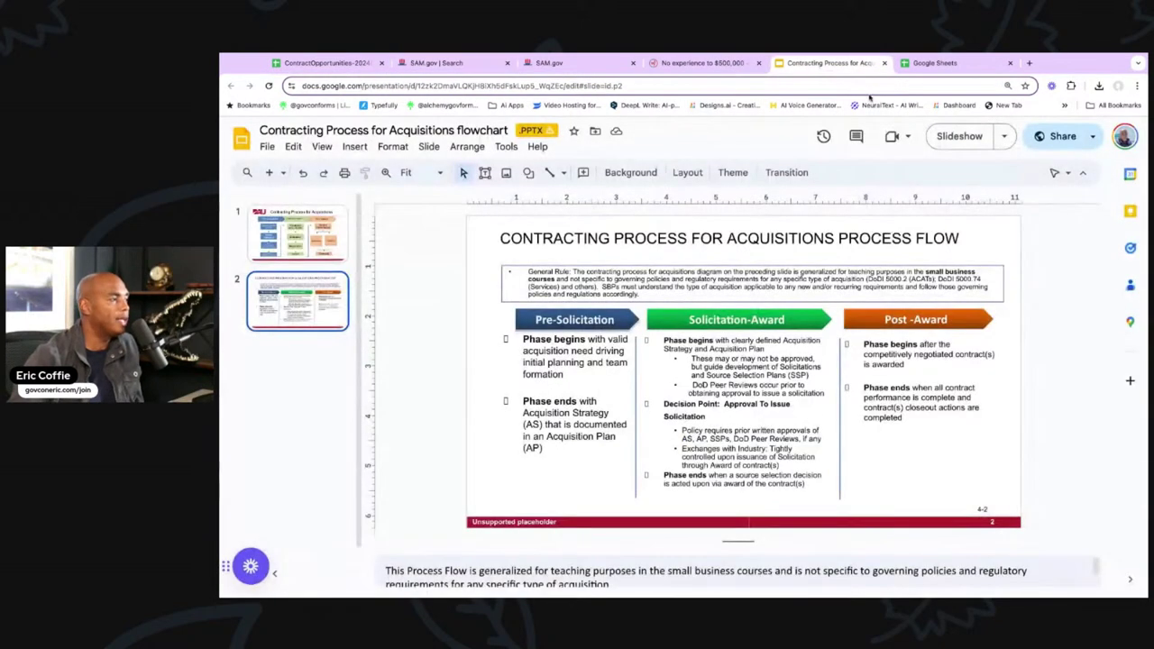
pyautogui.click(306, 250)
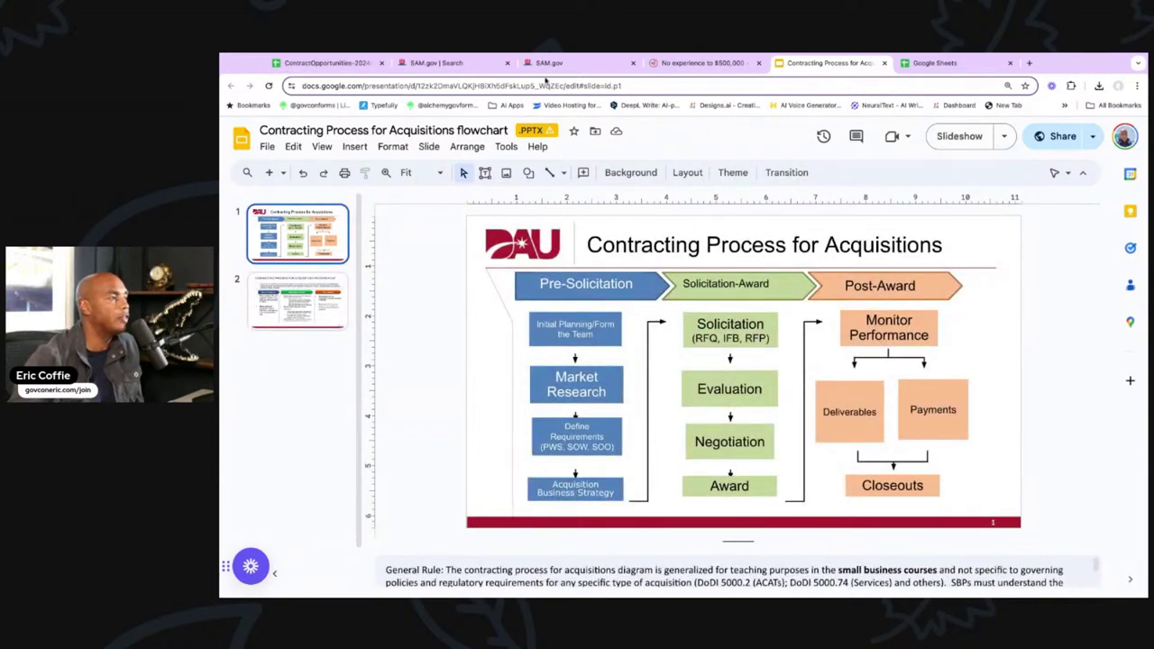
# Open the SAM.gov notice GAOA Design-Build South Dakota Bridge Replacements and review its details, attachments and contact information
pyautogui.click(465, 64)
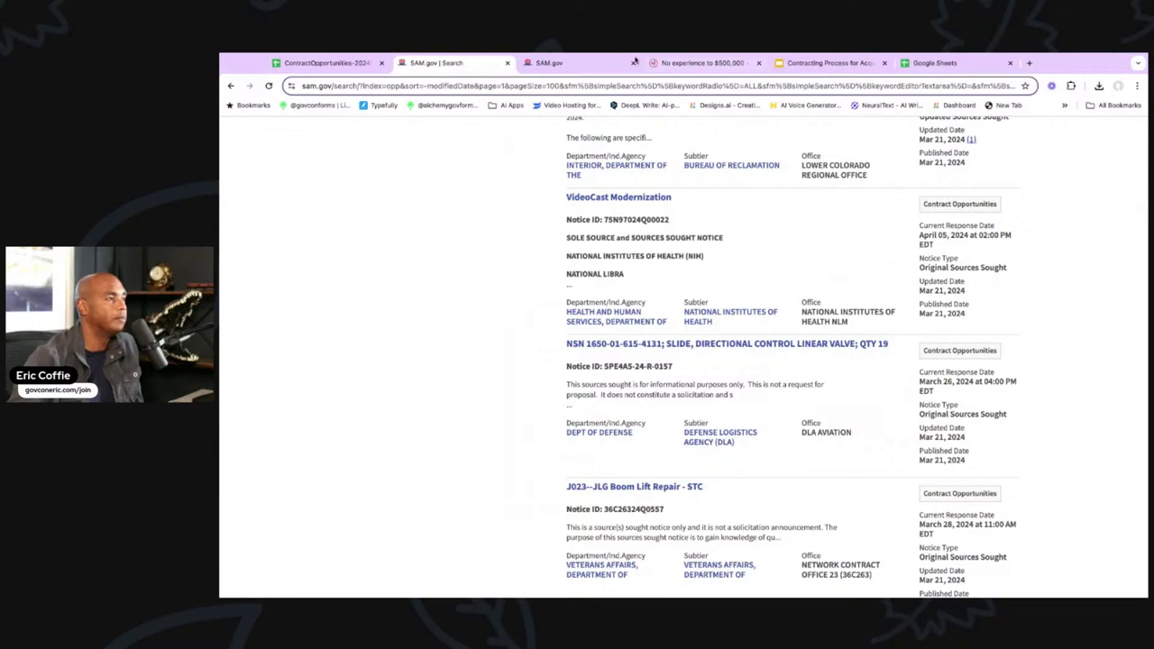
pyautogui.click(581, 64)
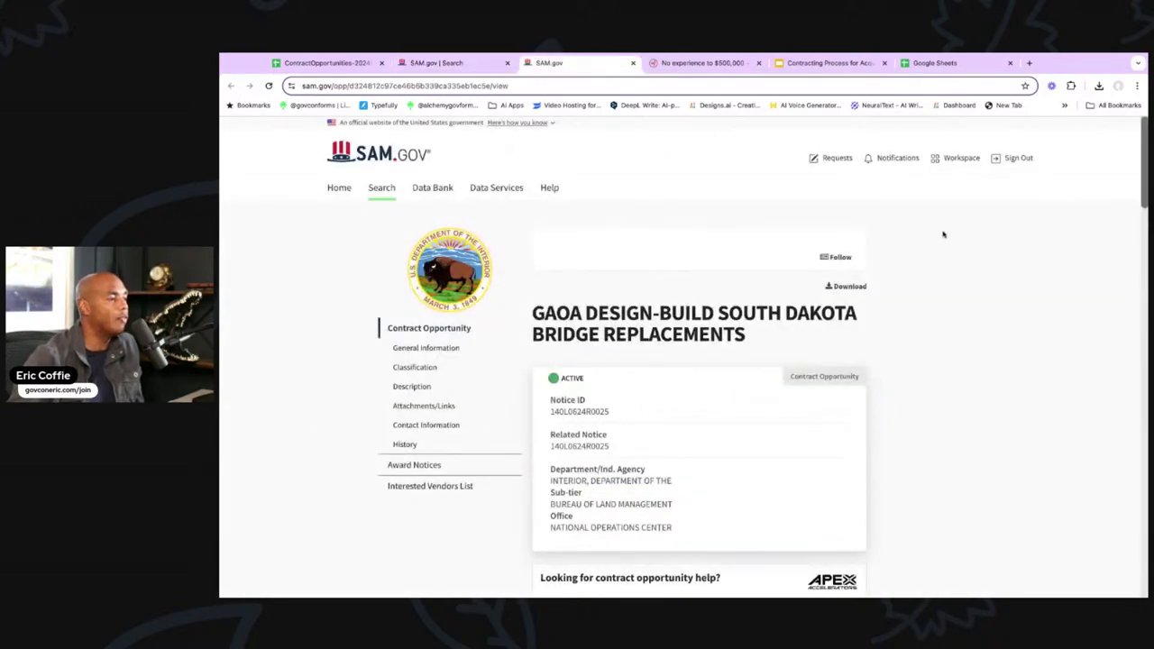
pyautogui.scroll(-15, 944, 235)
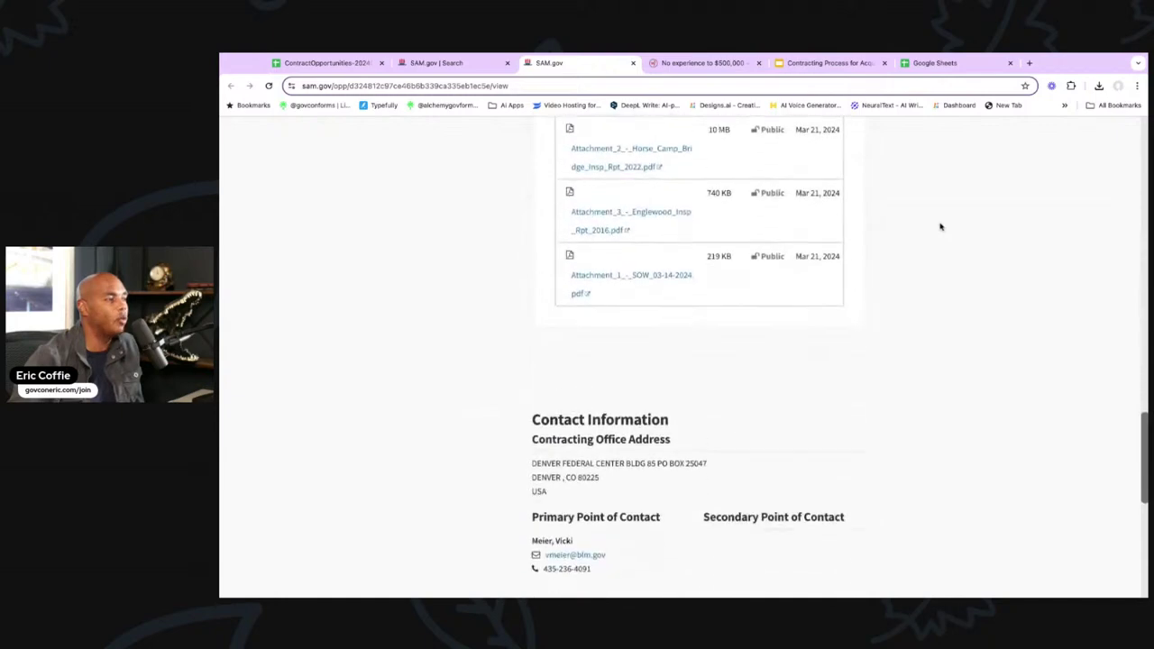
pyautogui.scroll(15, 940, 226)
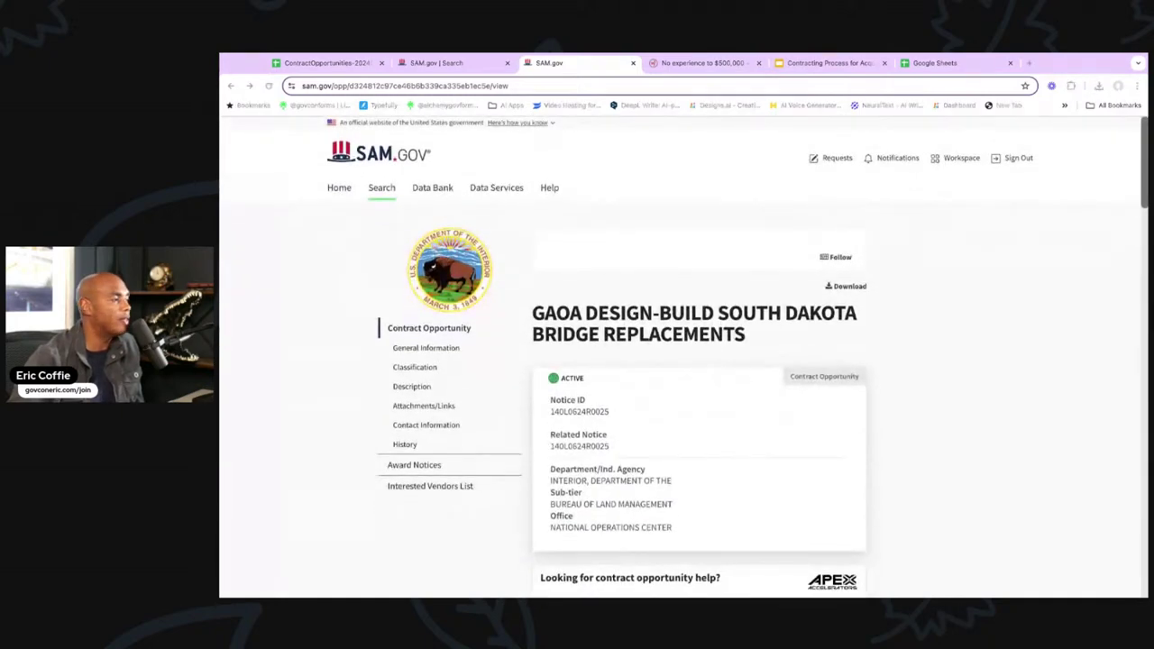
pyautogui.scroll(-8, 876, 297)
pyautogui.scroll(-3, 876, 296)
pyautogui.scroll(12, 876, 297)
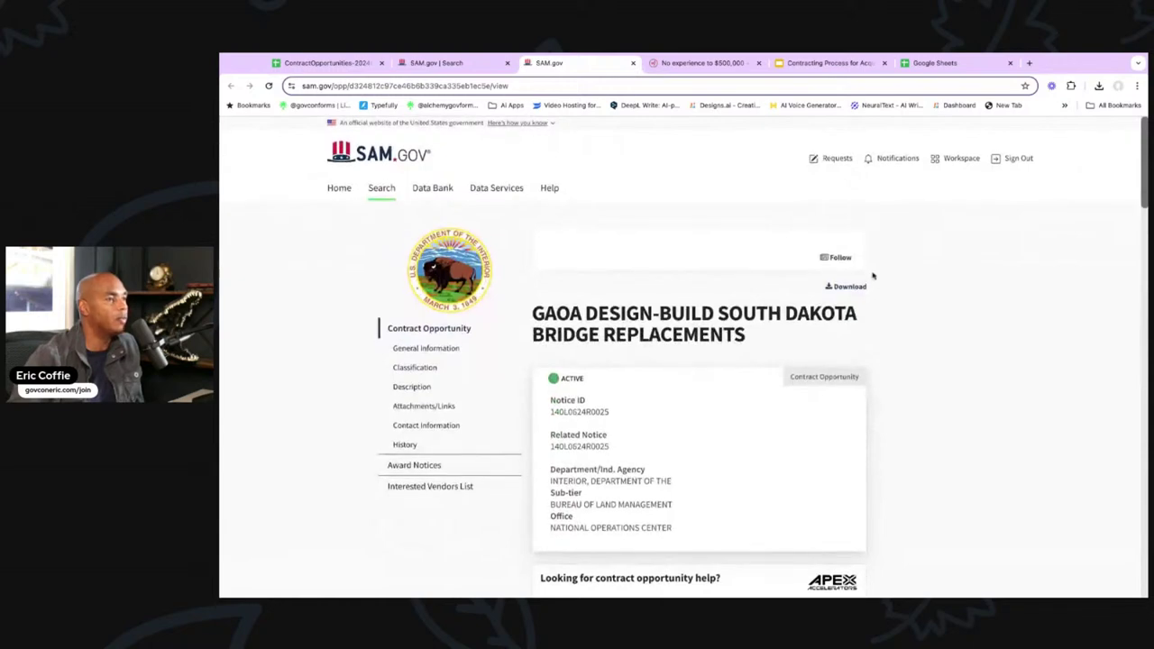
# Switch to the LinkedIn profile of the Elevare co-owner and look through the profile's highlights and recent activity
pyautogui.click(936, 62)
pyautogui.hotkey('ctrl', '1')
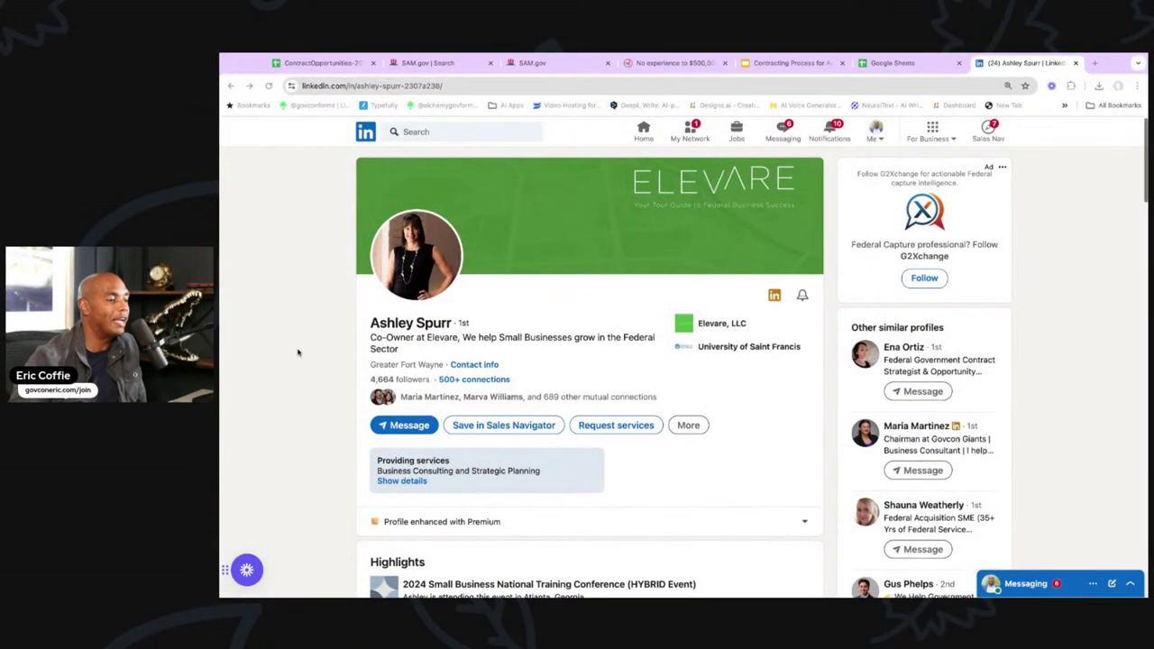
pyautogui.scroll(-3, 301, 357)
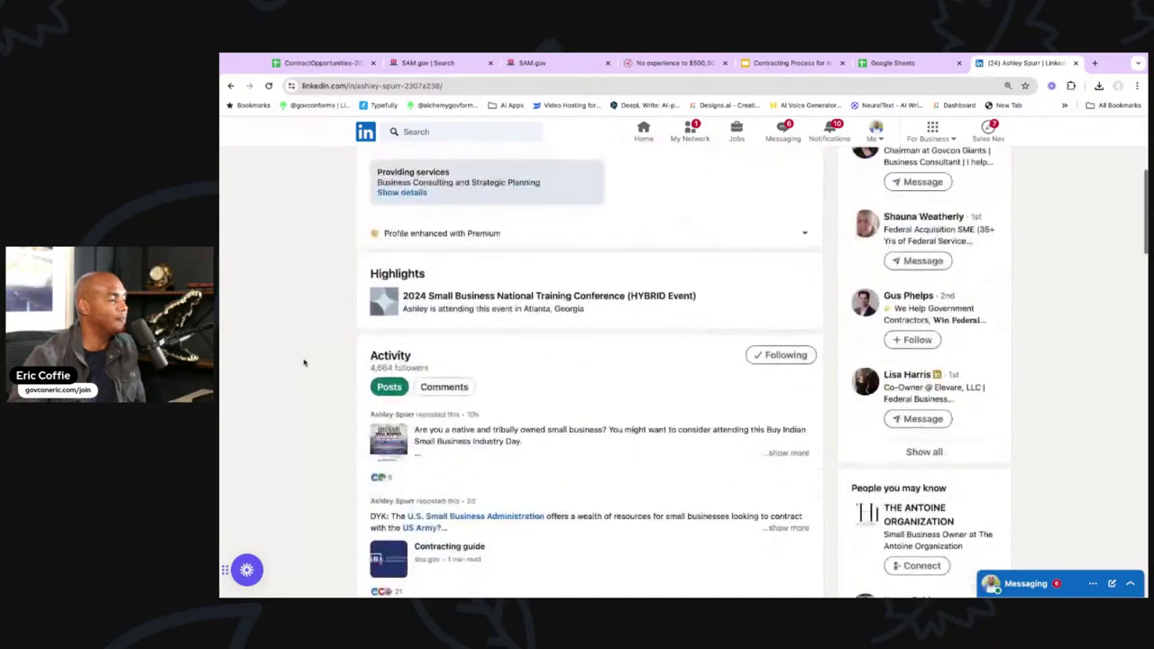
pyautogui.scroll(-6, 304, 362)
pyautogui.scroll(10, 591, 379)
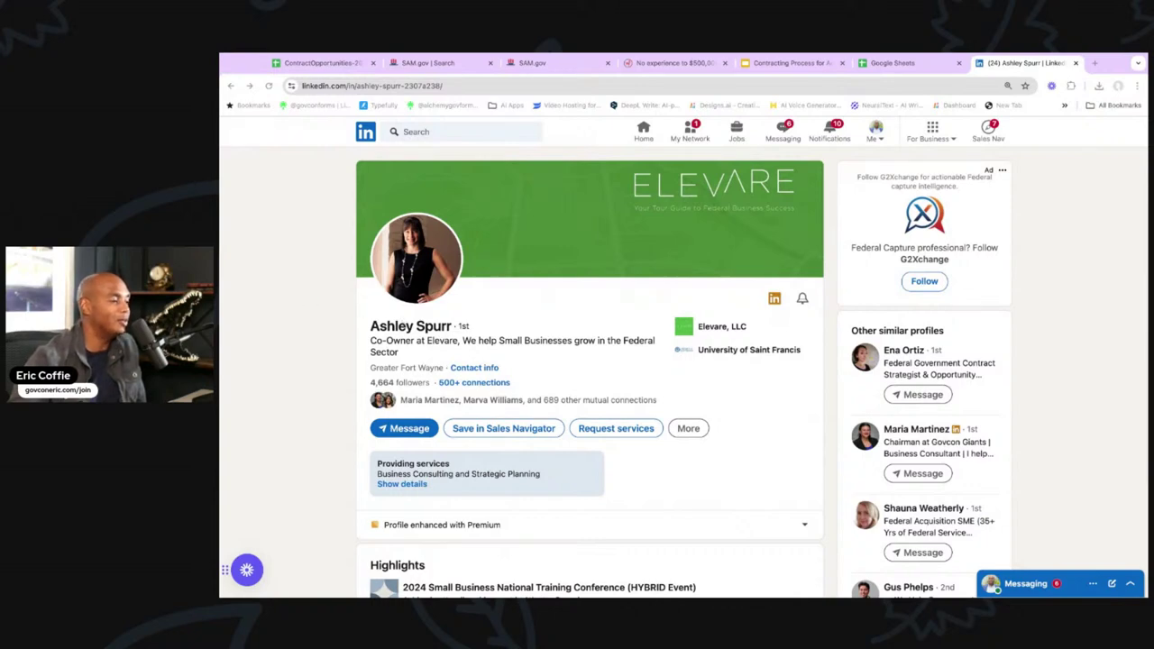
# Return to the SAM.gov search results and look back up through the Sources Sought notices
pyautogui.click(444, 63)
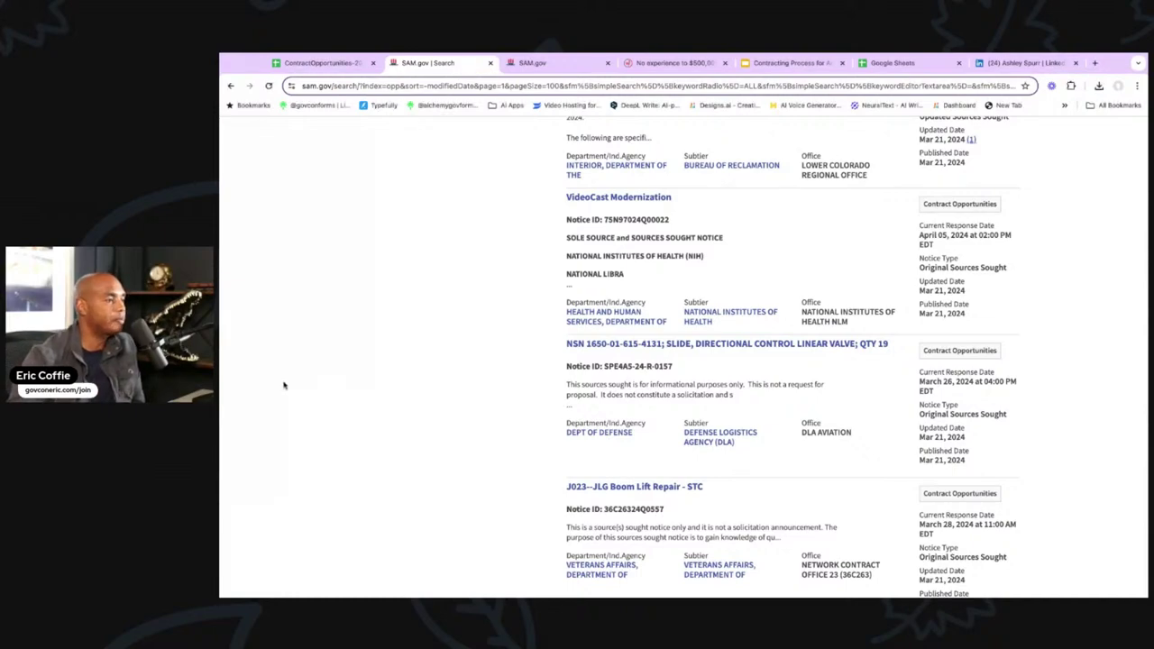
pyautogui.scroll(5, 439, 369)
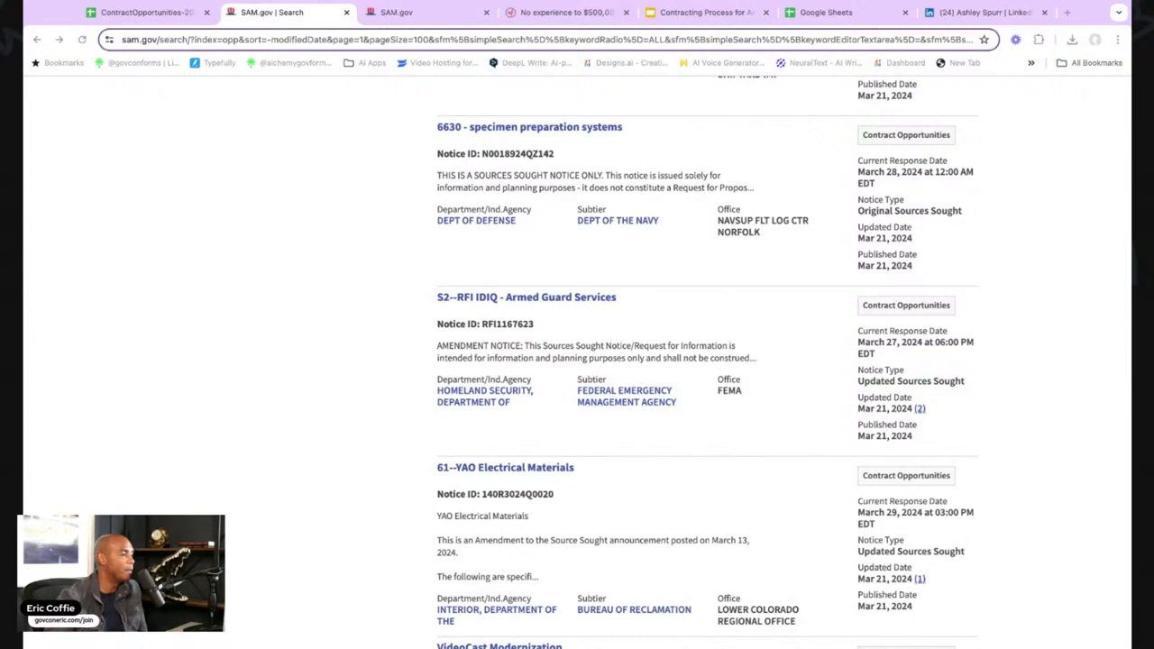
pyautogui.scroll(3, 222, 325)
pyautogui.scroll(15, 268, 320)
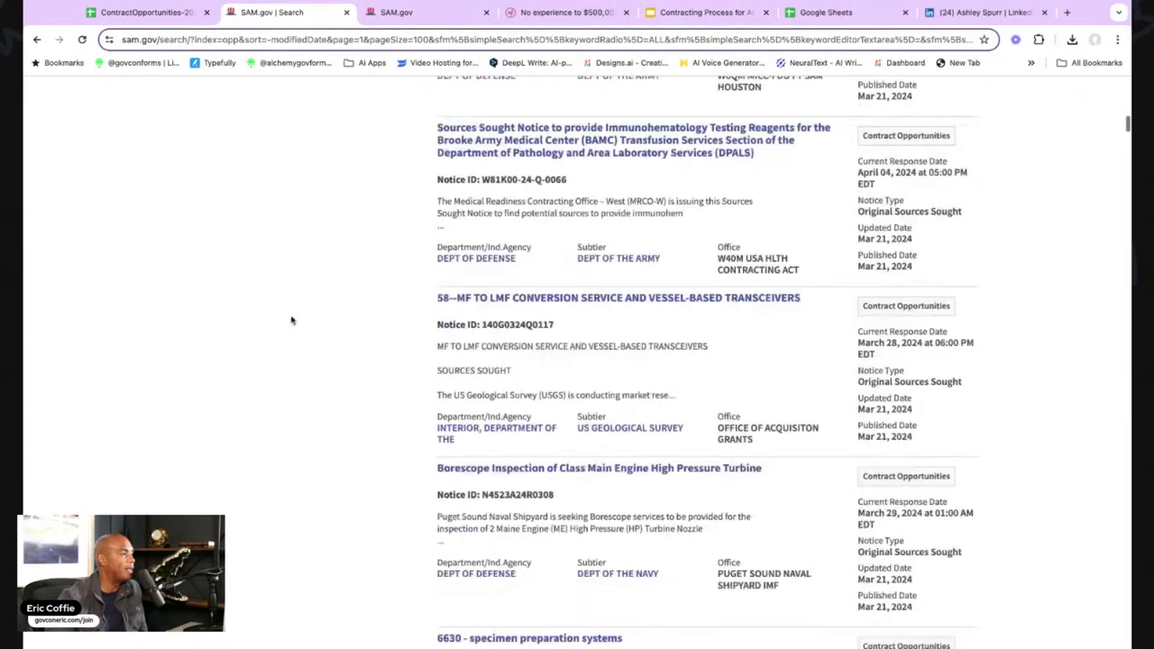
pyautogui.click(145, 12)
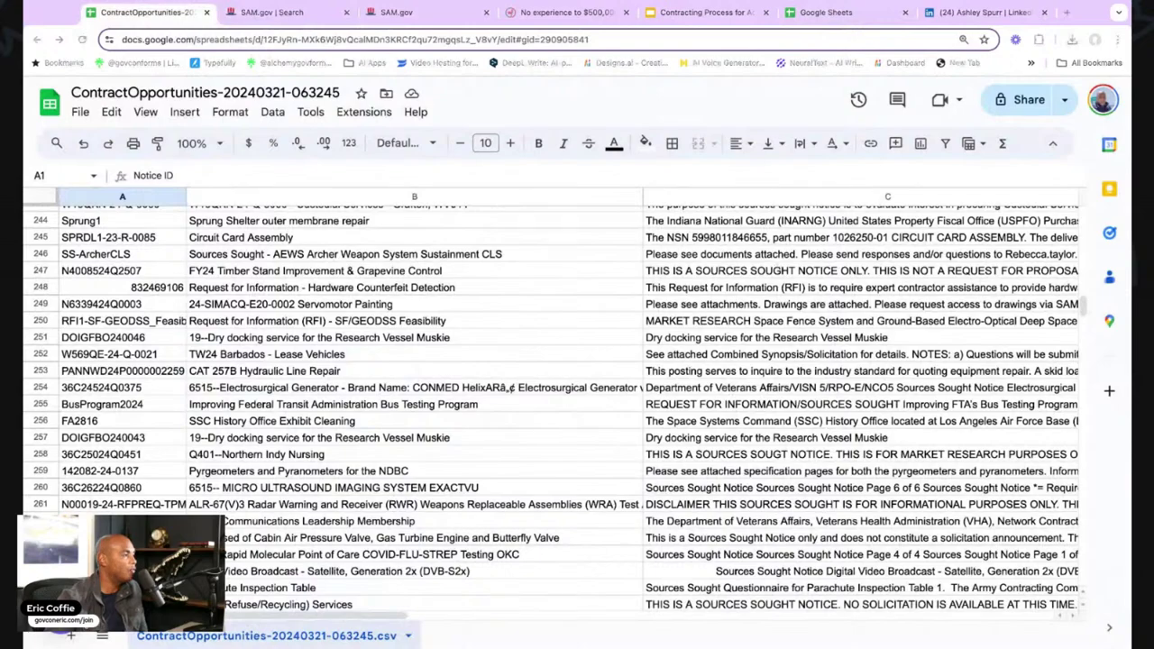
pyautogui.scroll(5, 405, 317)
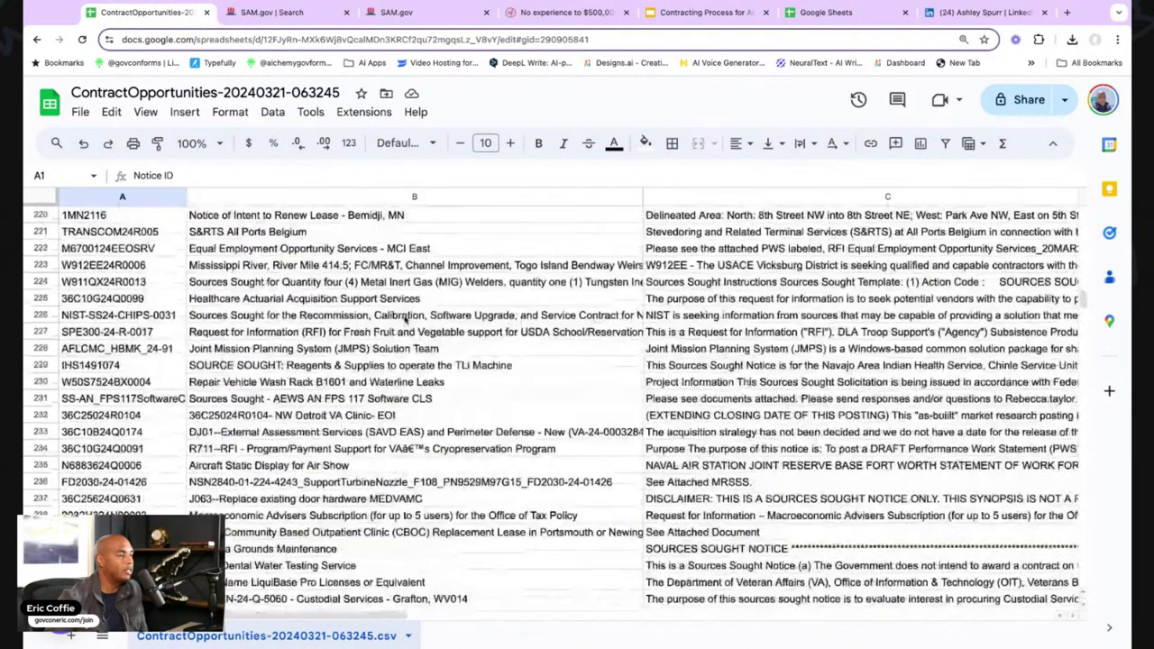
pyautogui.scroll(20, 405, 318)
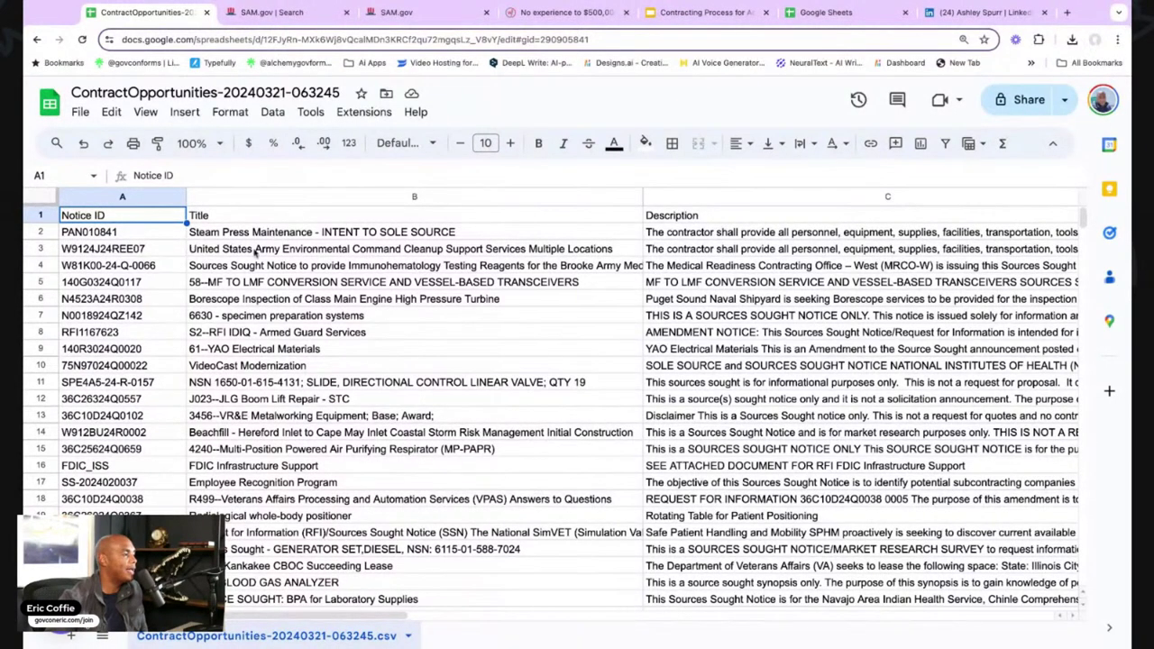
pyautogui.click(471, 245)
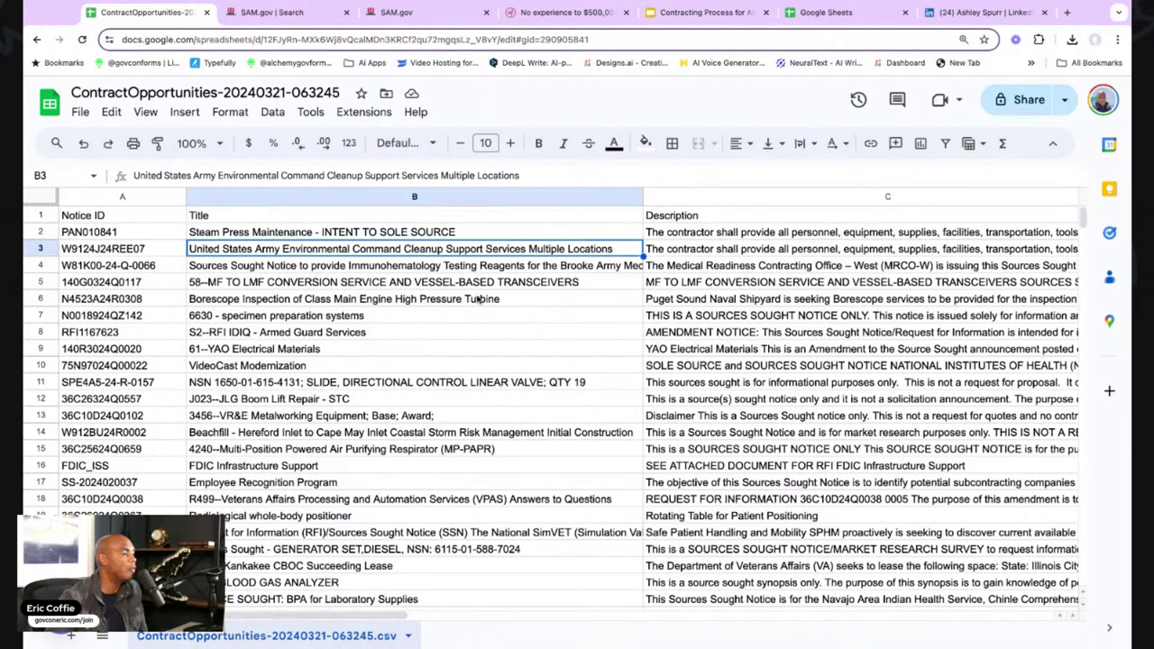
pyautogui.scroll(-1, 393, 312)
pyautogui.click(397, 295)
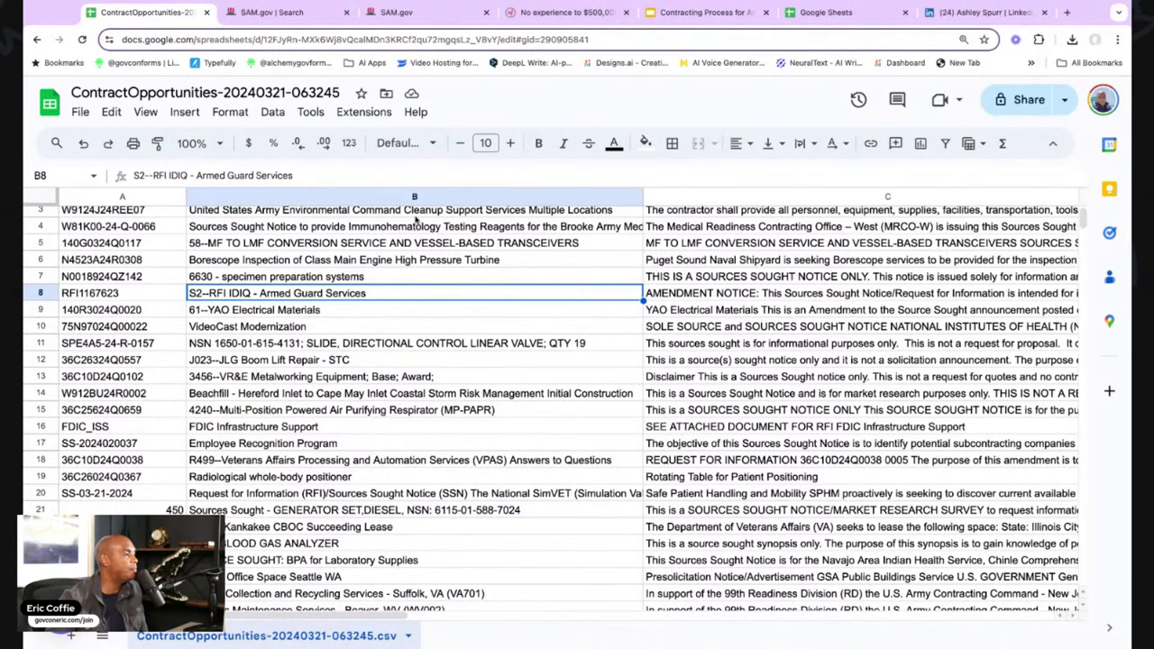
# Set the spreadsheet's zoom to 150% and bring the header row back into view
pyautogui.click(194, 142)
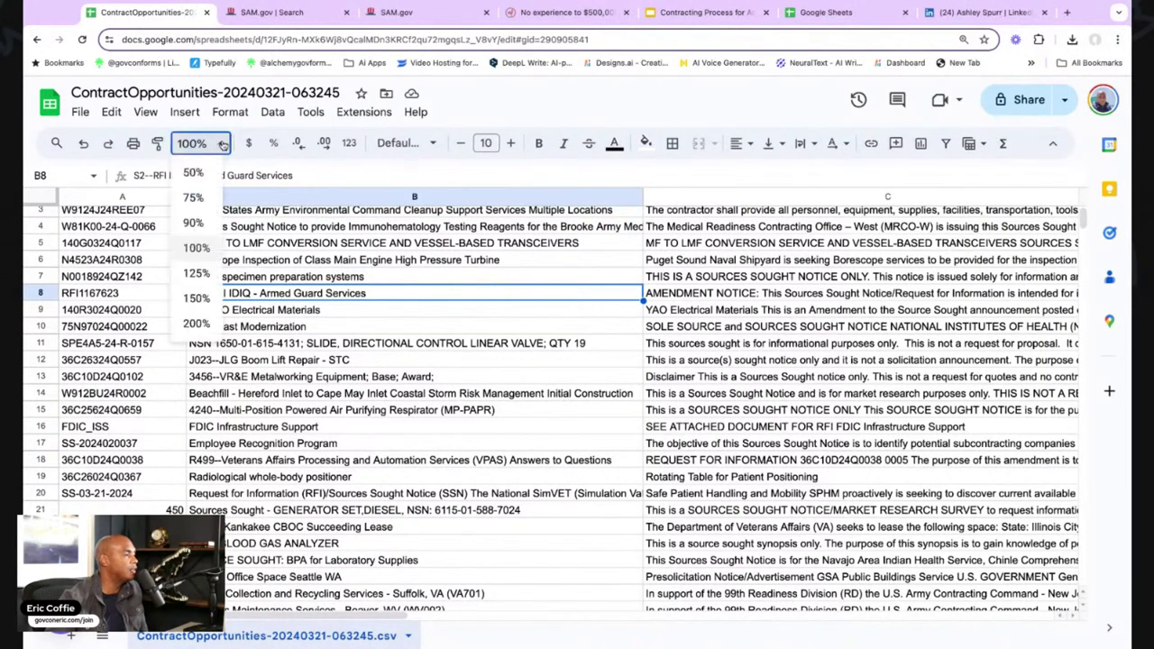
pyautogui.click(197, 298)
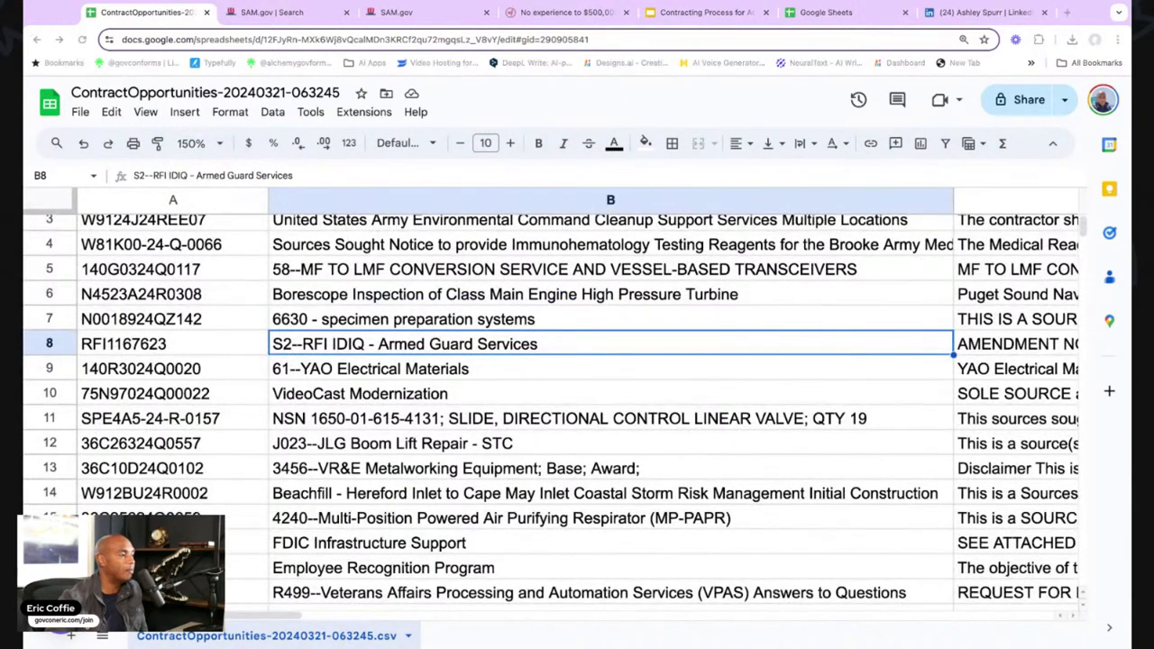
pyautogui.scroll(2, 142, 356)
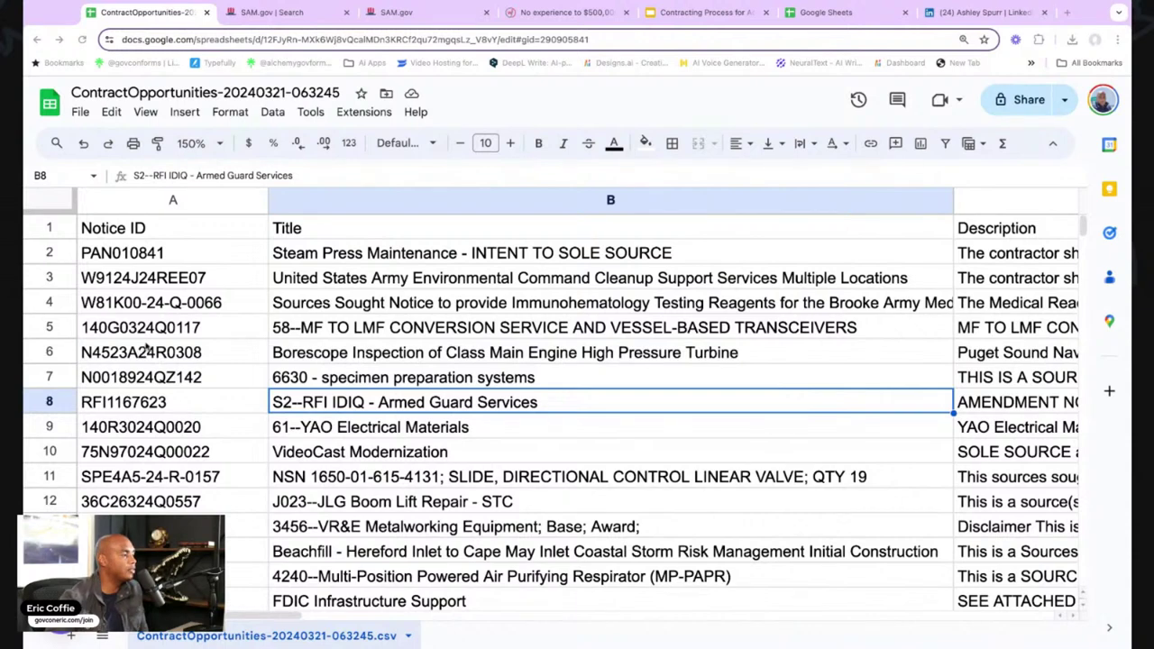
# Read through the exported notice titles in column B from the first rows down to about row 48
pyautogui.scroll(-1, 149, 333)
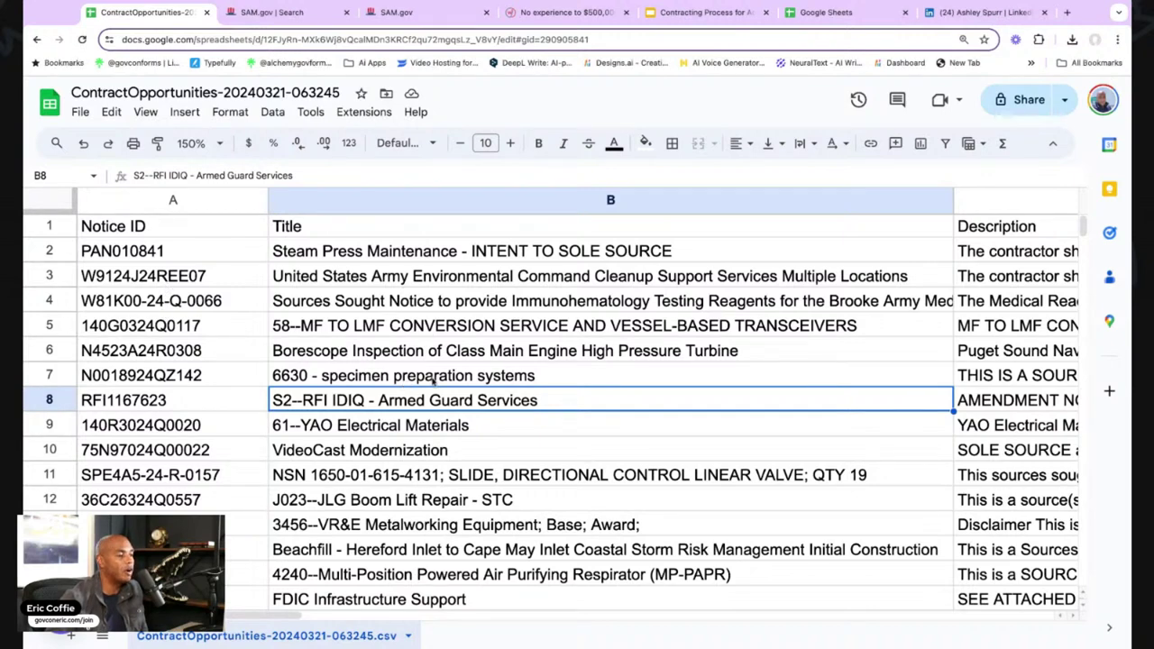
pyautogui.scroll(-3, 458, 379)
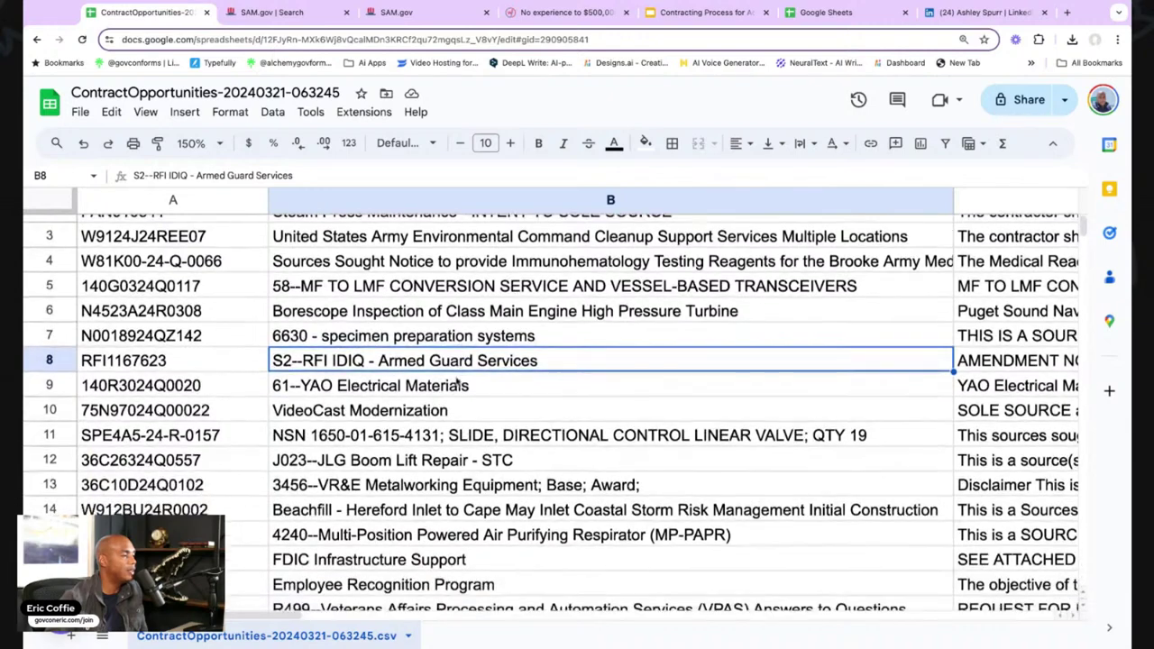
pyautogui.scroll(-3, 458, 380)
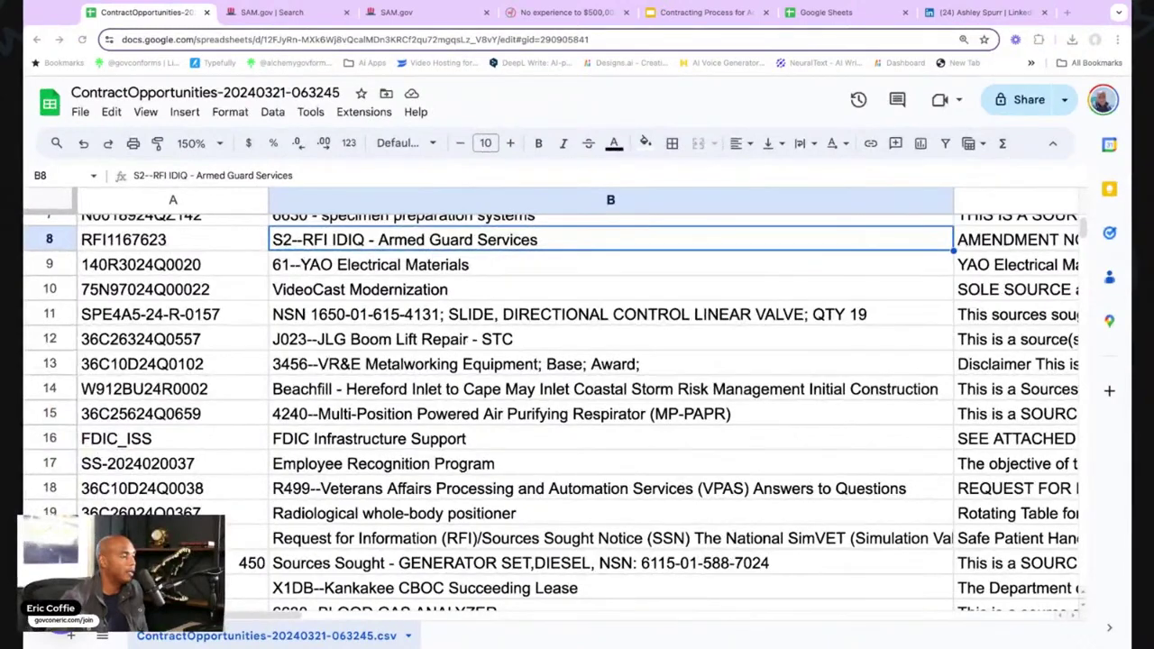
pyautogui.scroll(2, 467, 358)
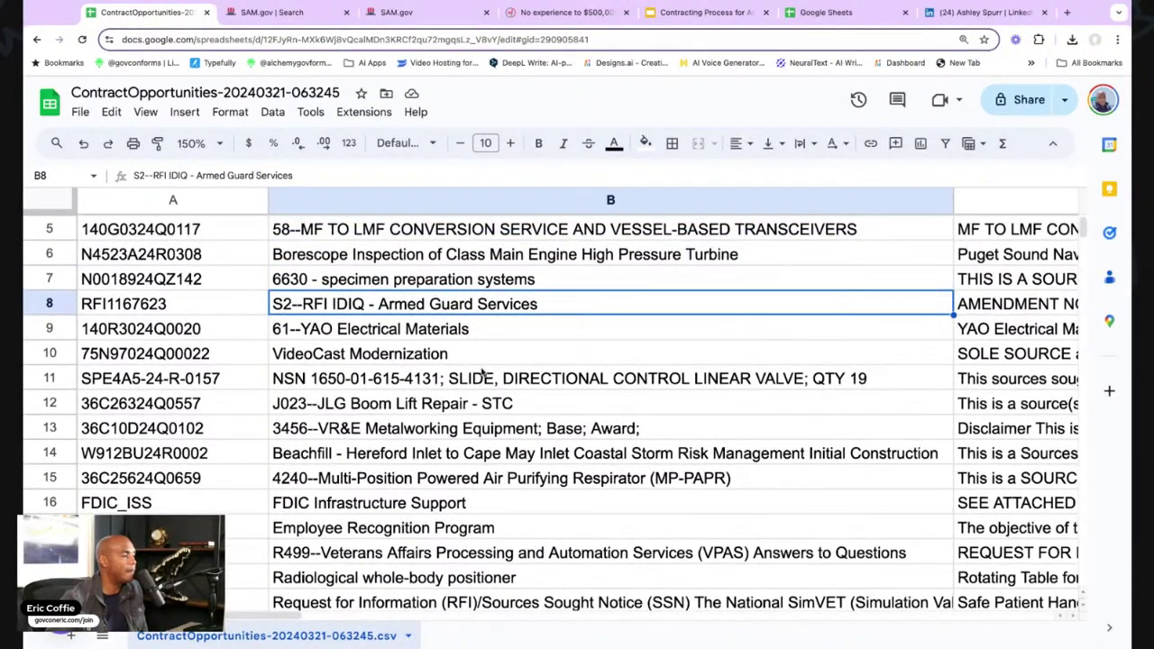
pyautogui.scroll(-3, 482, 373)
pyautogui.scroll(-2, 552, 412)
pyautogui.scroll(-3, 552, 412)
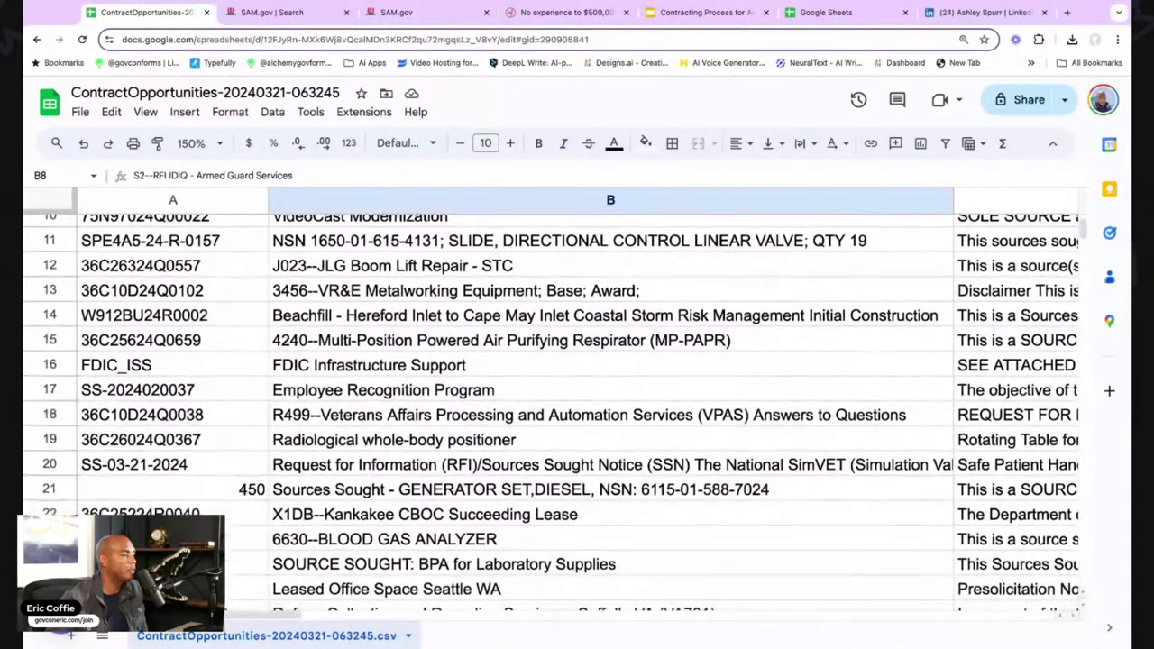
pyautogui.scroll(-2, 552, 412)
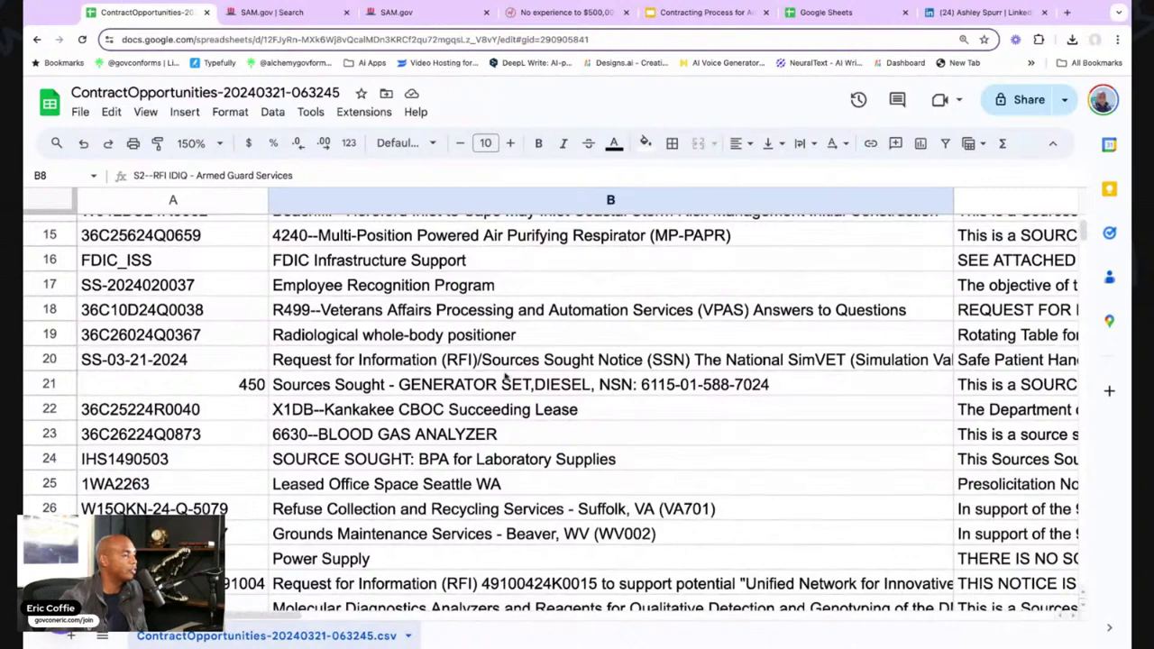
pyautogui.scroll(-4, 500, 409)
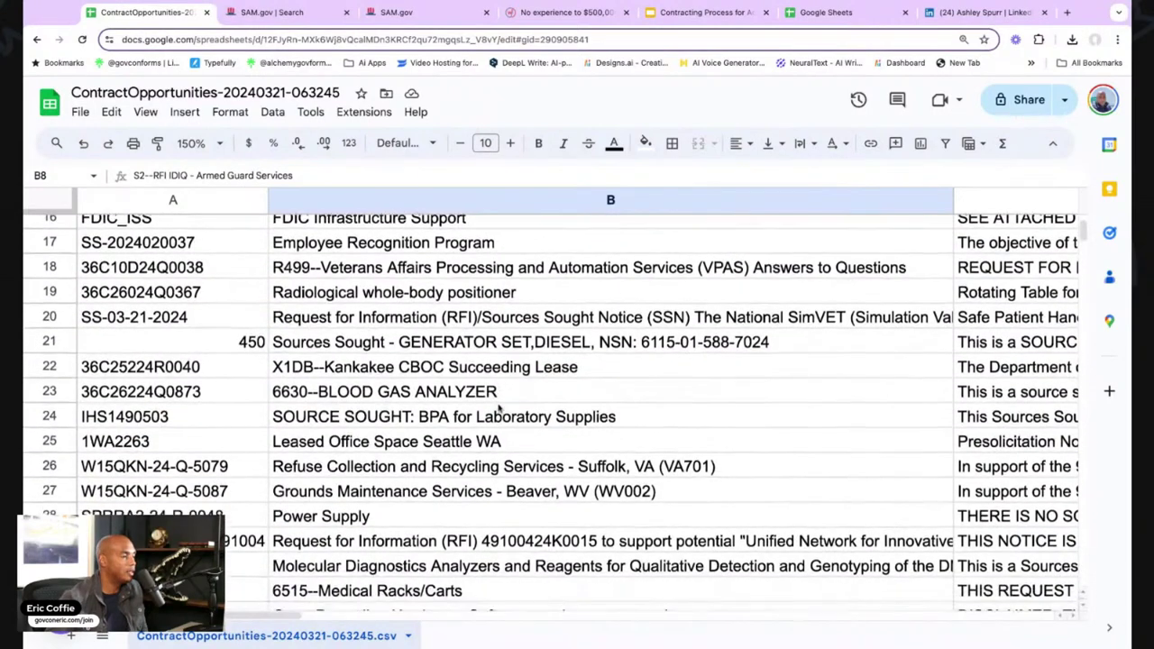
pyautogui.scroll(-4, 499, 408)
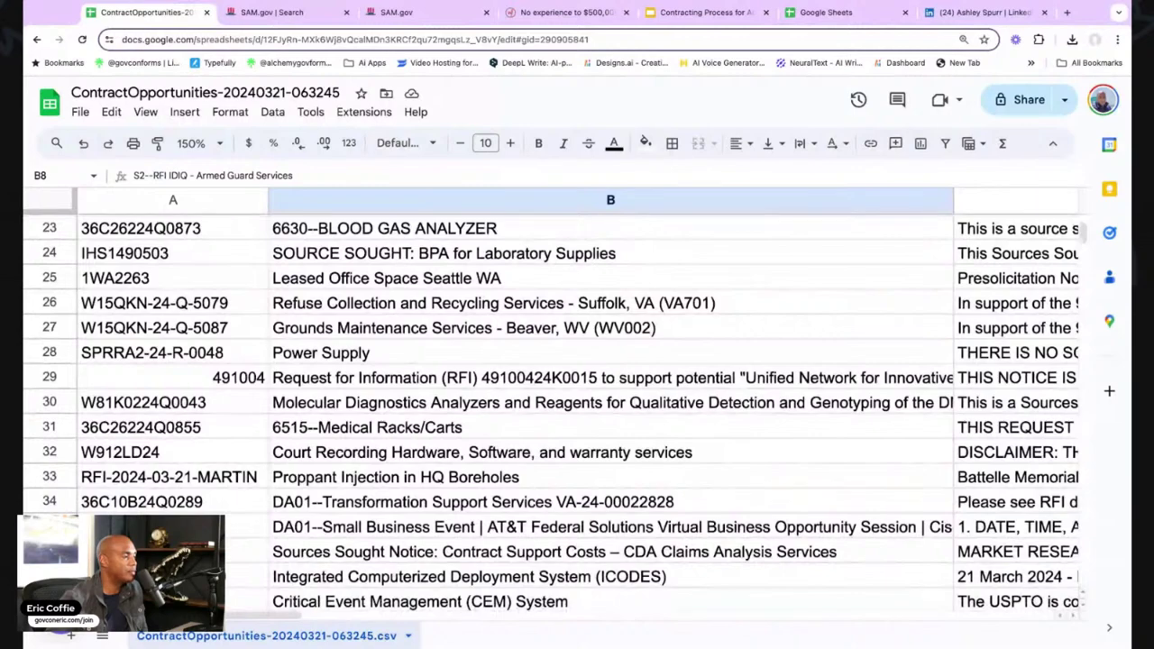
pyautogui.scroll(-1, 501, 409)
pyautogui.scroll(-2, 501, 409)
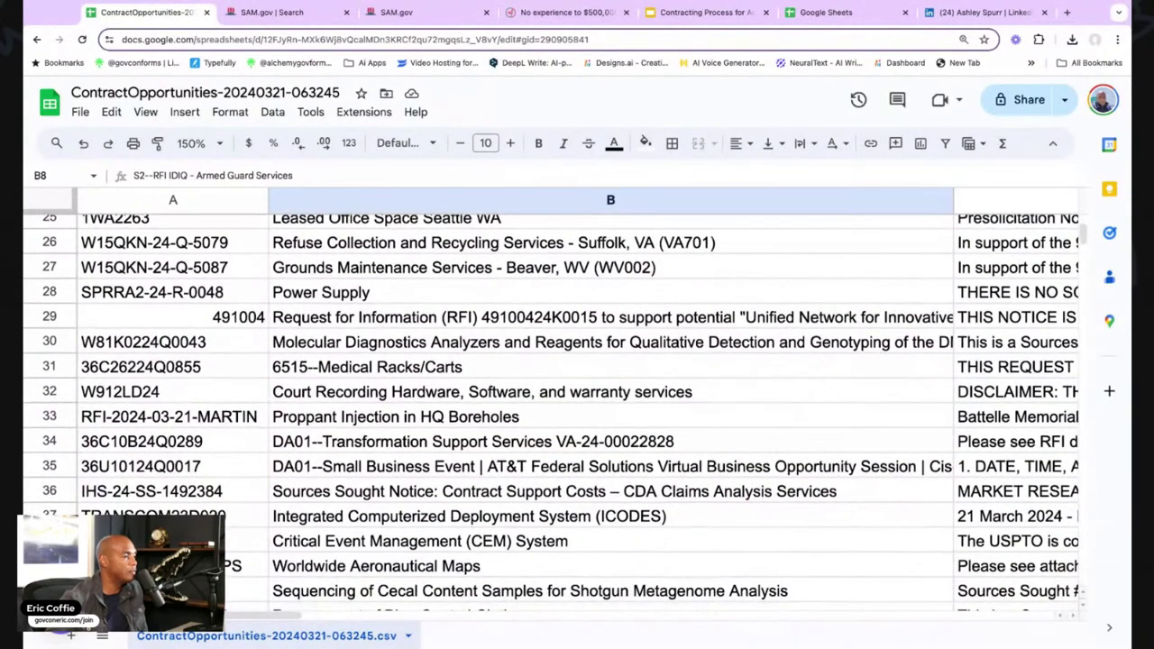
pyautogui.scroll(-4, 500, 408)
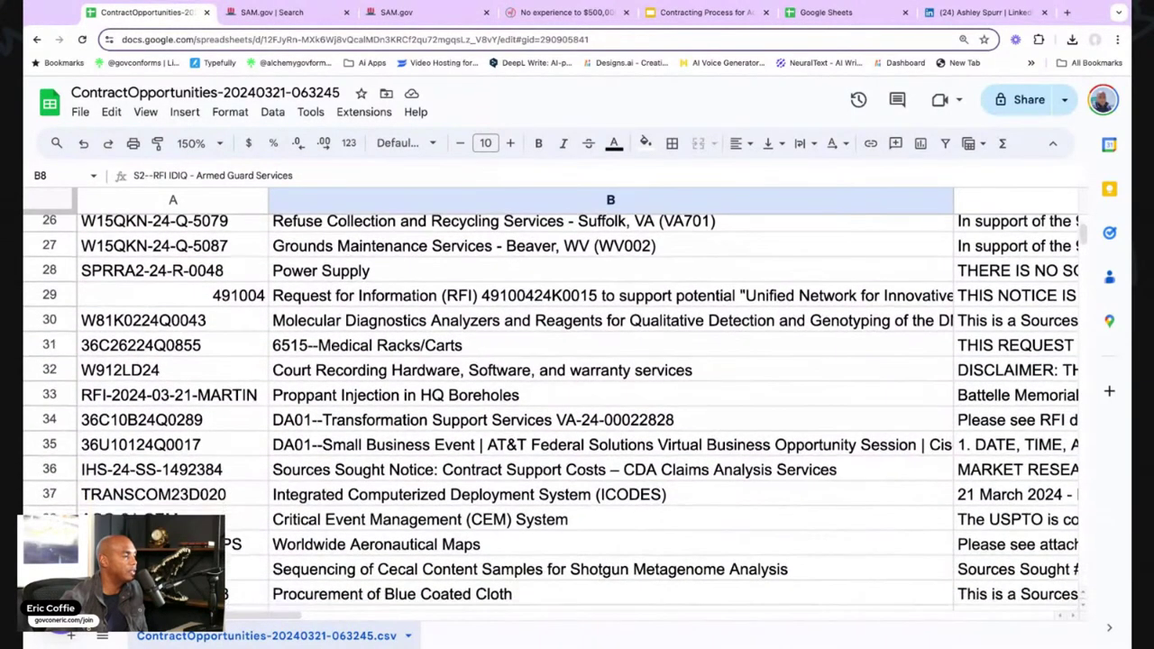
pyautogui.scroll(-1, 551, 412)
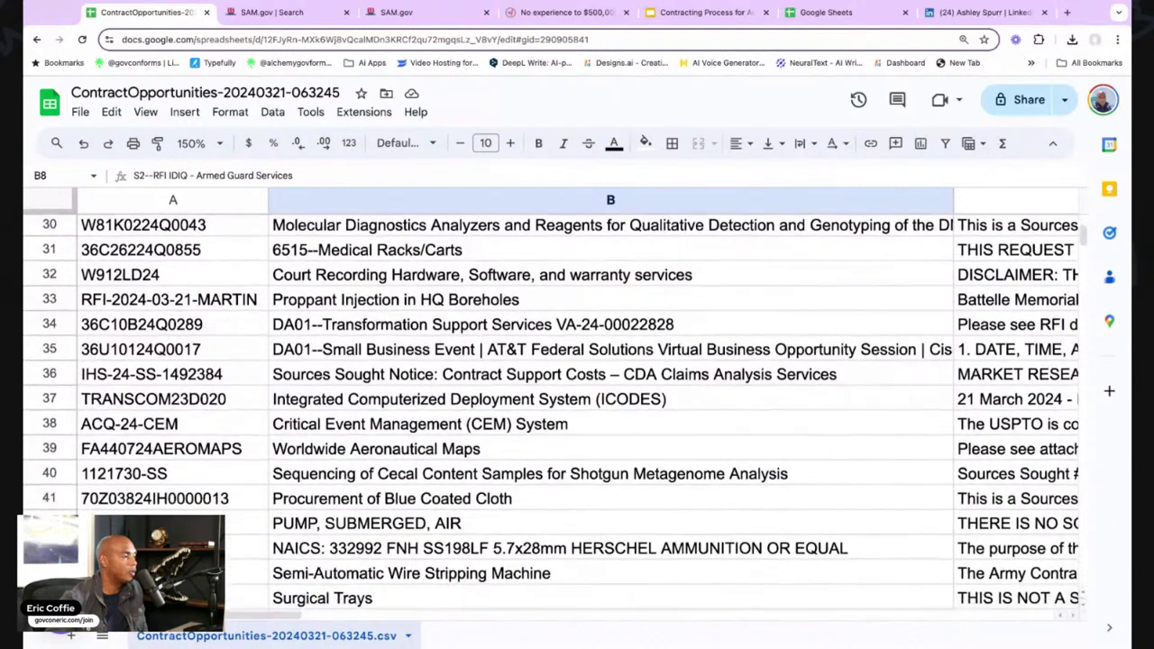
pyautogui.scroll(-1, 551, 412)
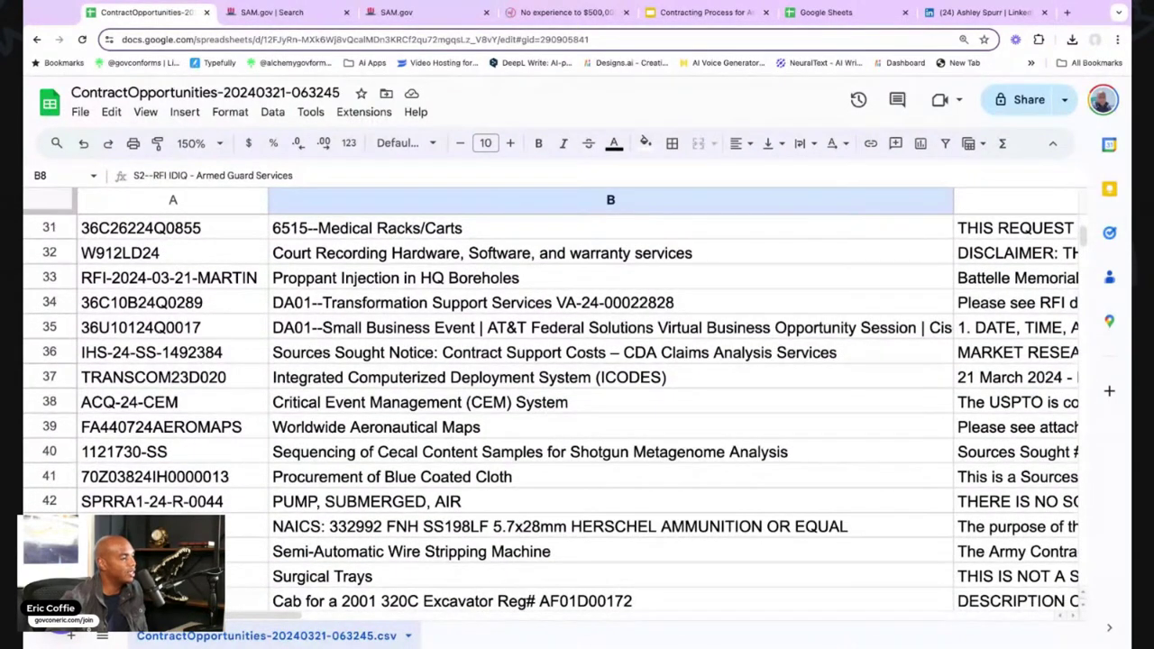
pyautogui.scroll(-1, 551, 413)
pyautogui.scroll(-2, 570, 252)
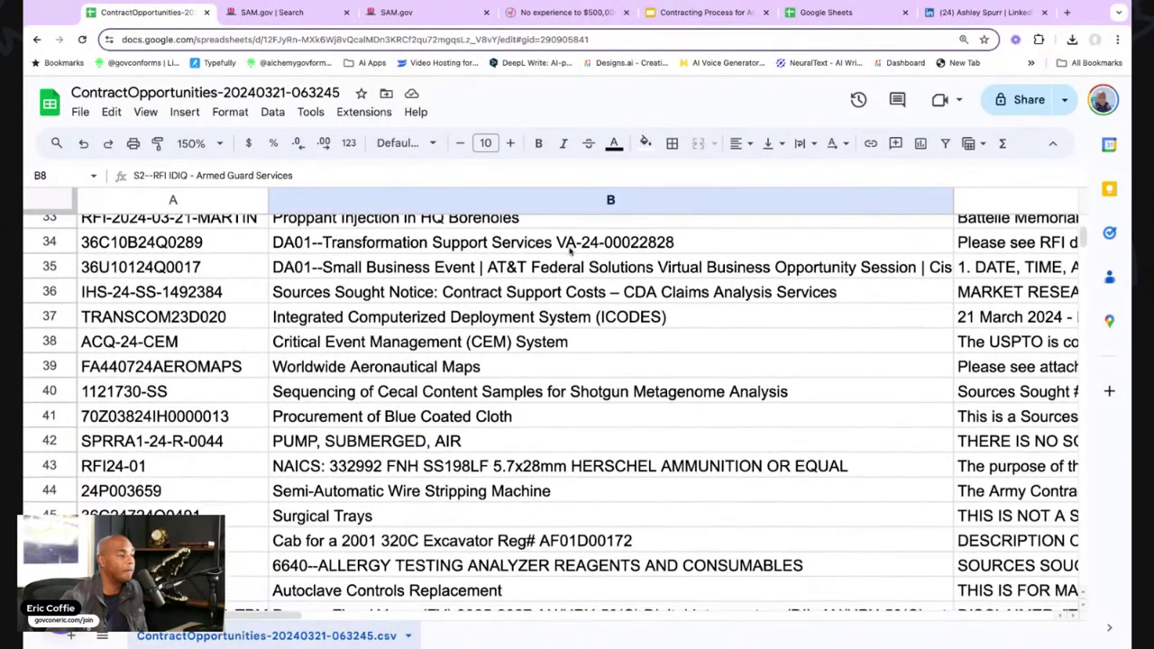
# Inspect the AT&T small business event title in B35, then go through the titles one by one from B34 to B49
pyautogui.click(602, 274)
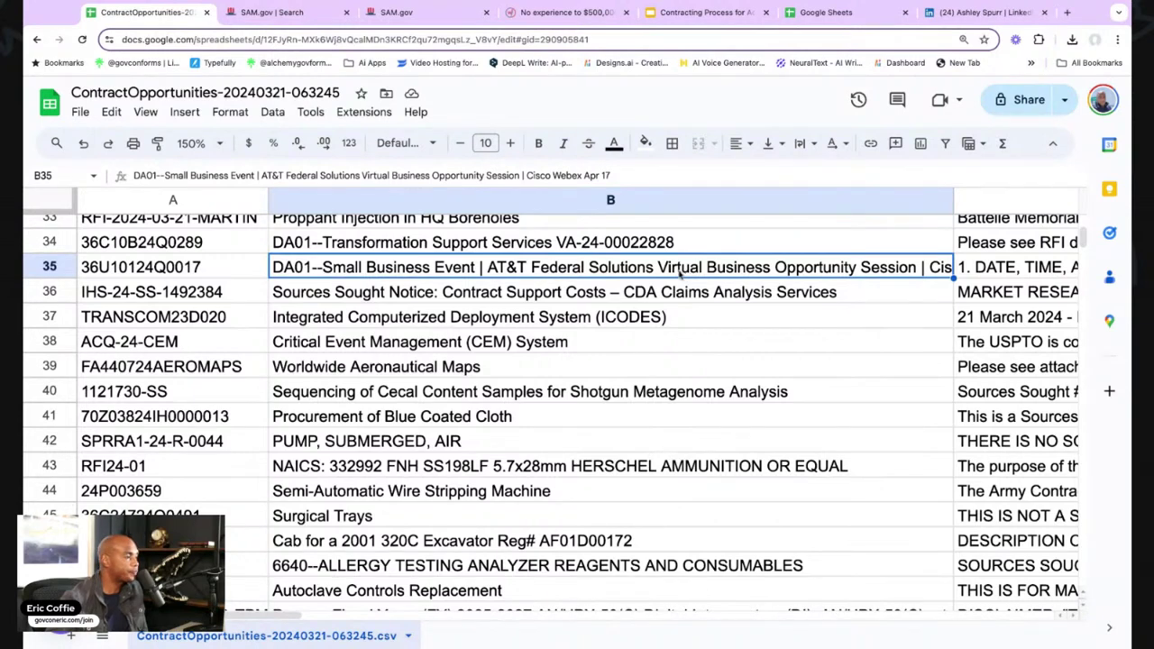
pyautogui.click(549, 252)
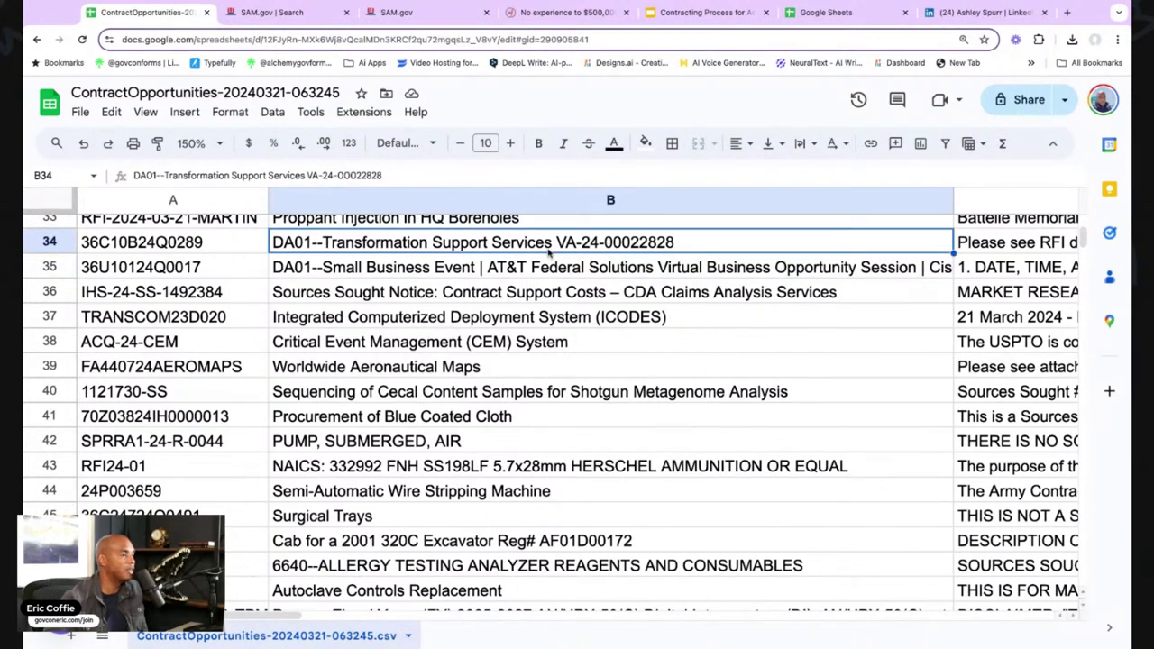
pyautogui.press('Down')
pyautogui.press('Down')
pyautogui.press('Down')
pyautogui.press('Down')
pyautogui.press('Down')
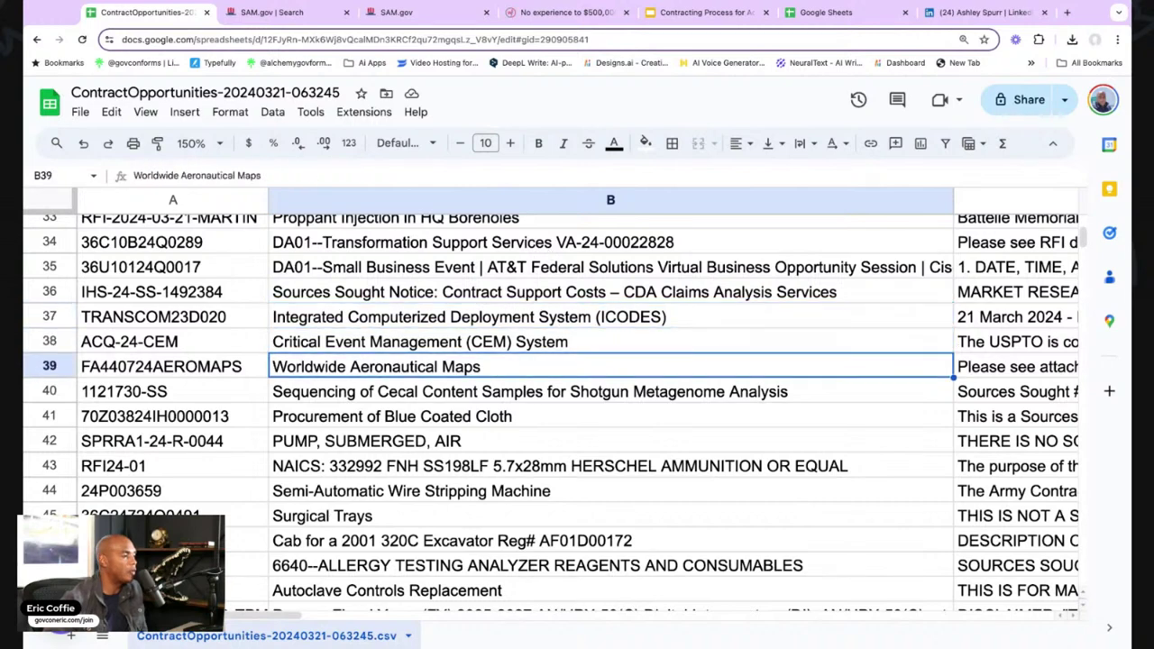
pyautogui.press('Down')
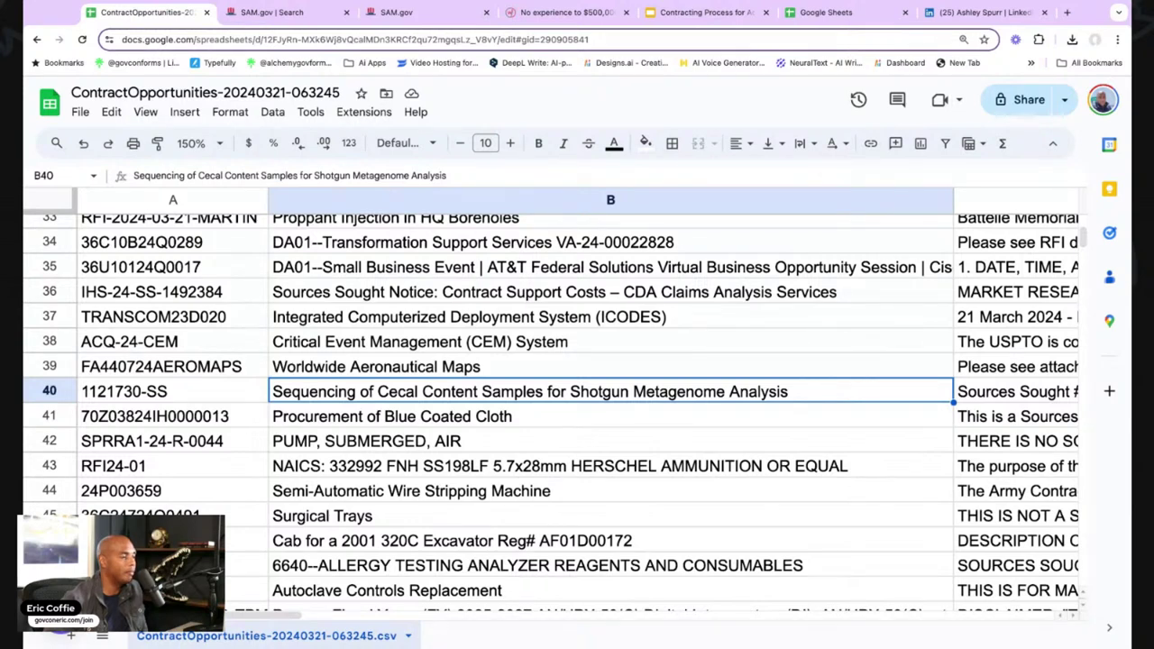
pyautogui.press('Down')
pyautogui.press('Down')
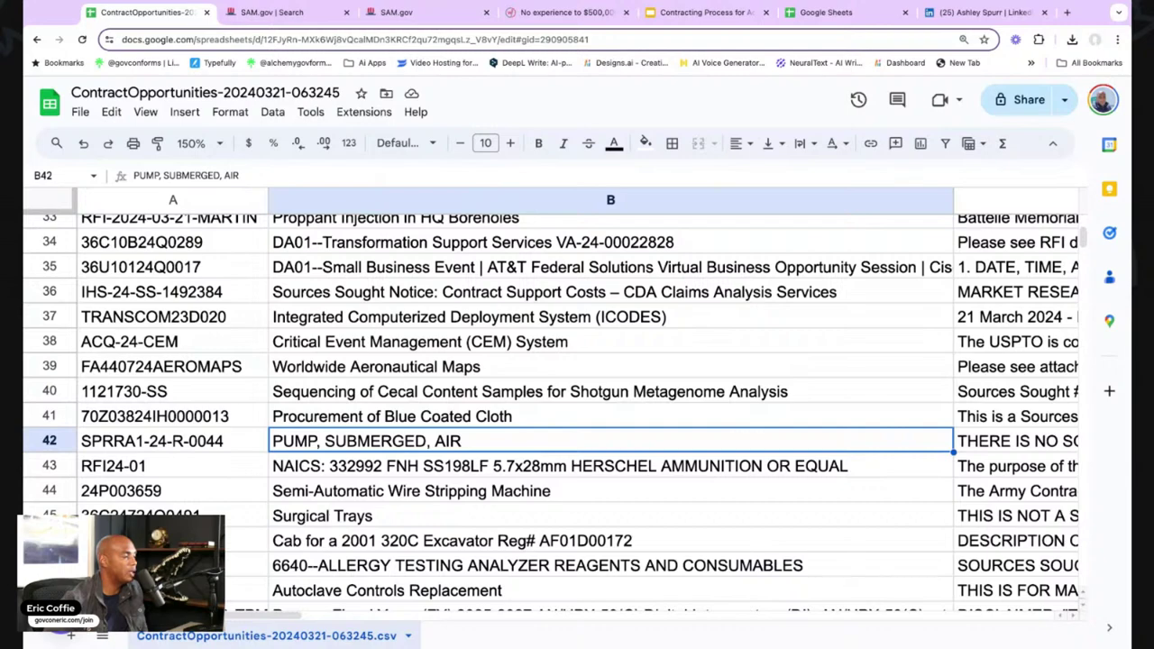
pyautogui.press('Down')
pyautogui.press('Down')
pyautogui.press('Down')
pyautogui.press('Down')
pyautogui.press('Down')
pyautogui.press('Down')
pyautogui.press('Down')
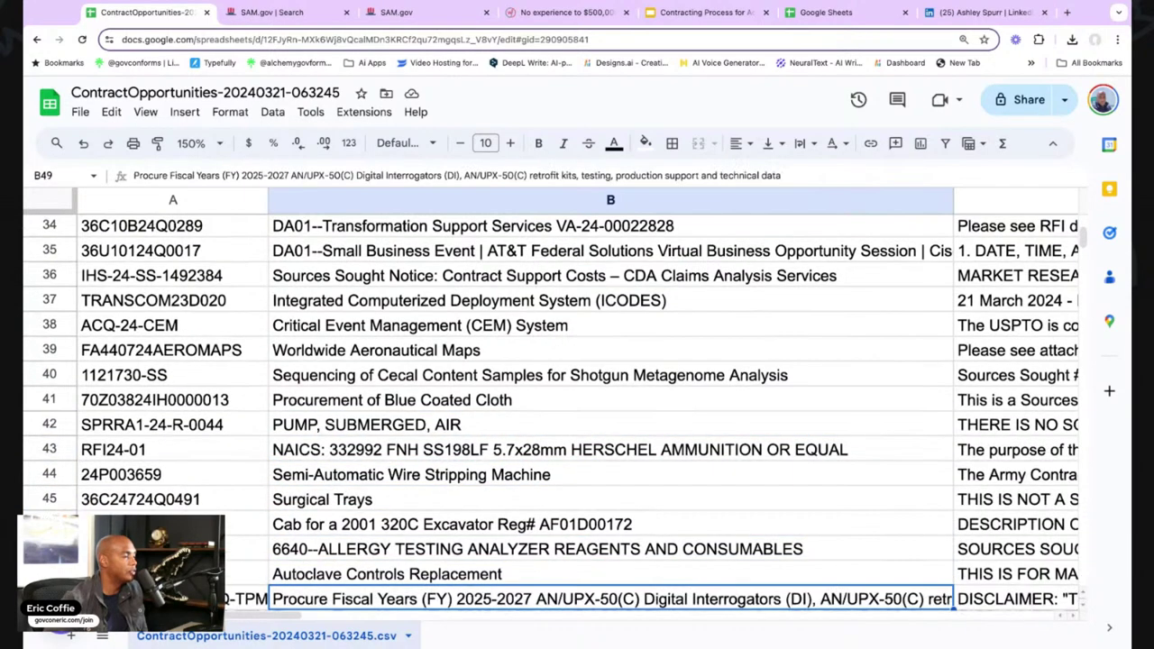
# Read on through the notice titles below row 49, selecting Rescue Knives in B72 and the Inactive Dried Yeast title in B76
pyautogui.scroll(-1, 559, 386)
pyautogui.scroll(-4, 557, 384)
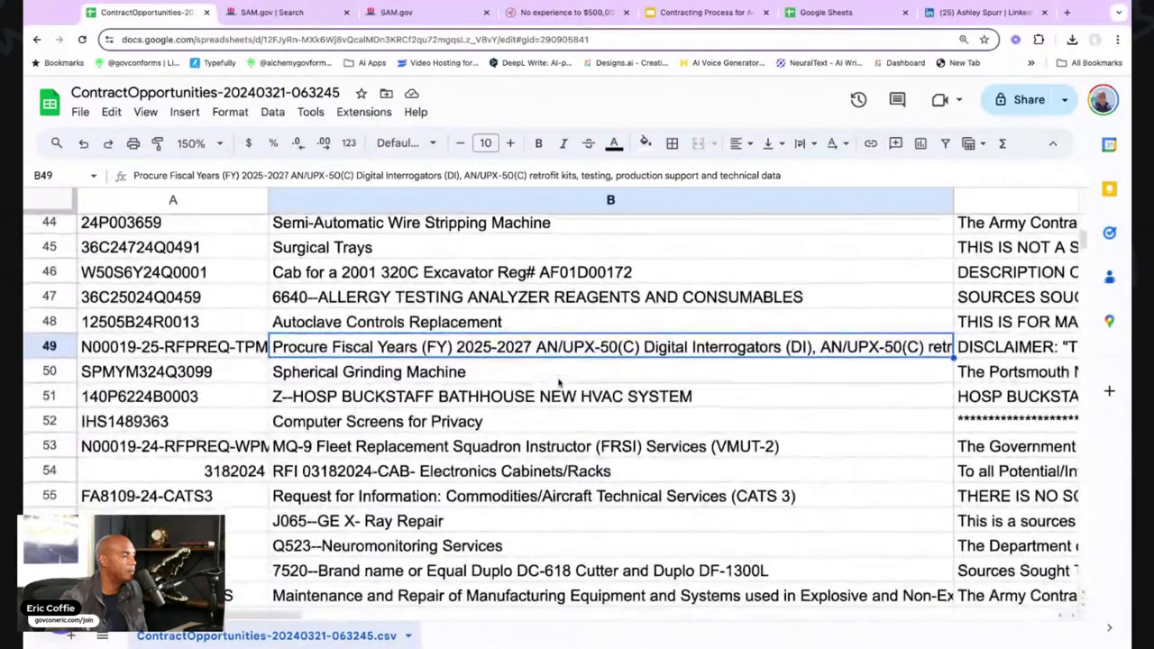
pyautogui.scroll(-1, 560, 383)
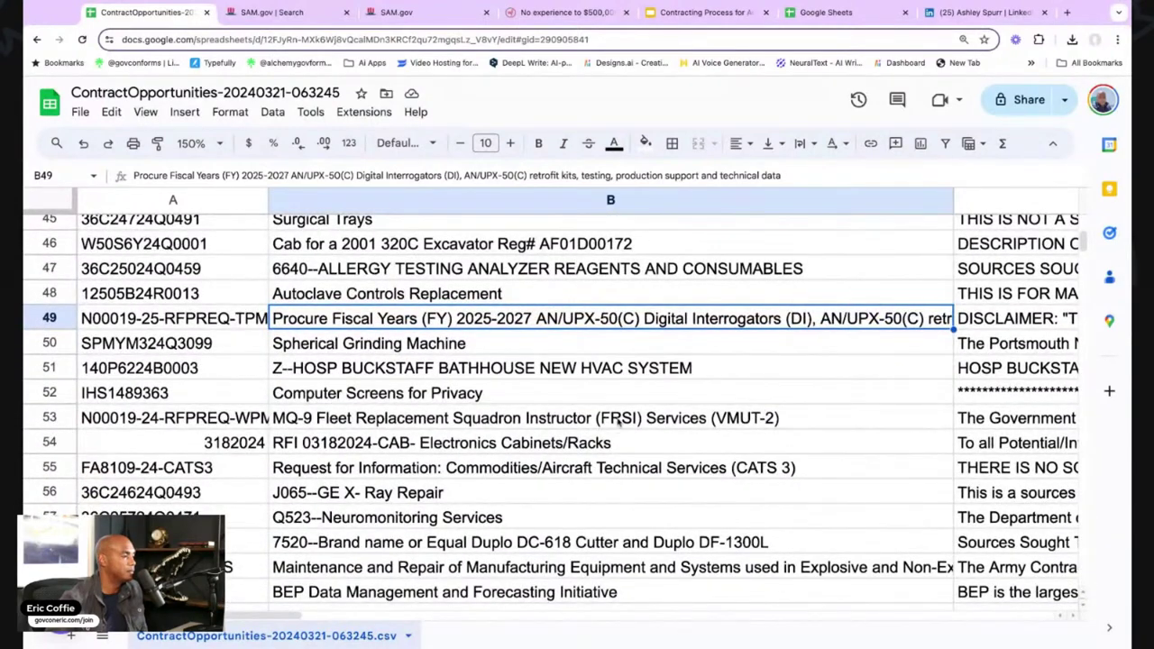
pyautogui.scroll(-2, 618, 423)
pyautogui.scroll(-3, 619, 424)
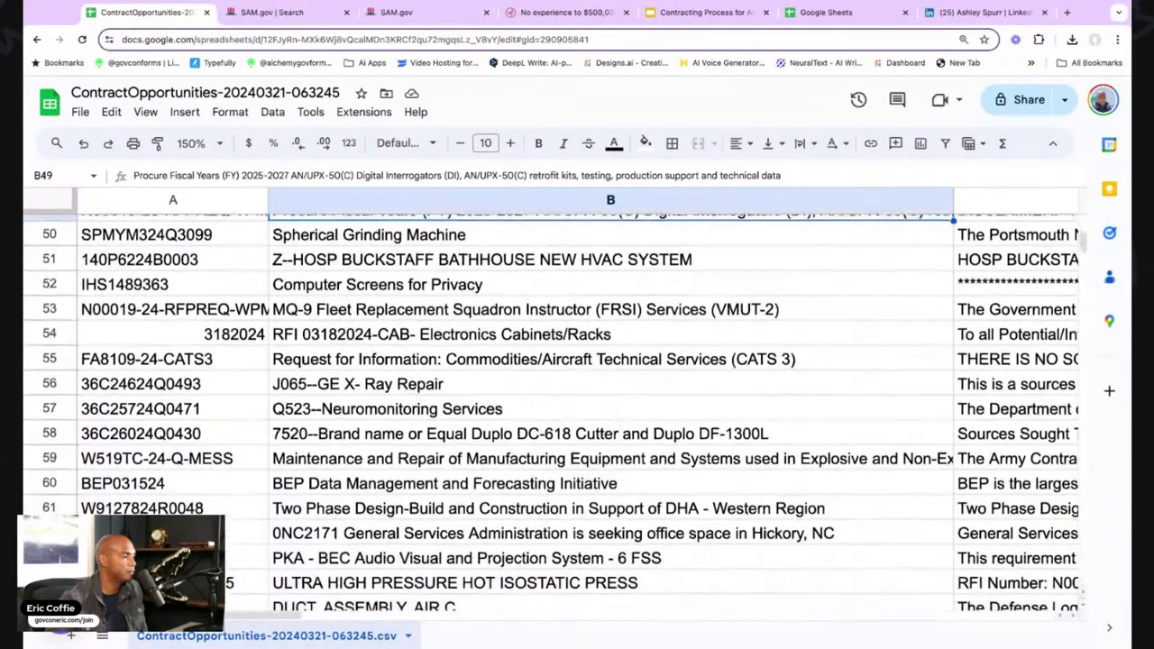
pyautogui.scroll(-3, 619, 424)
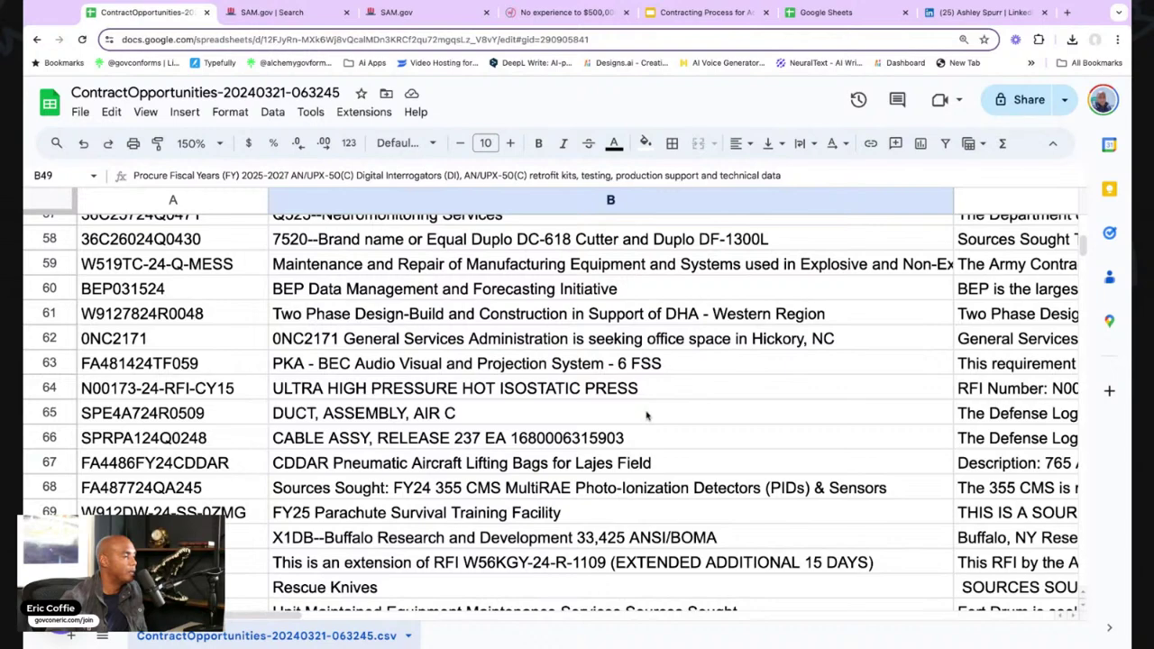
pyautogui.scroll(-4, 647, 415)
pyautogui.scroll(-2, 647, 415)
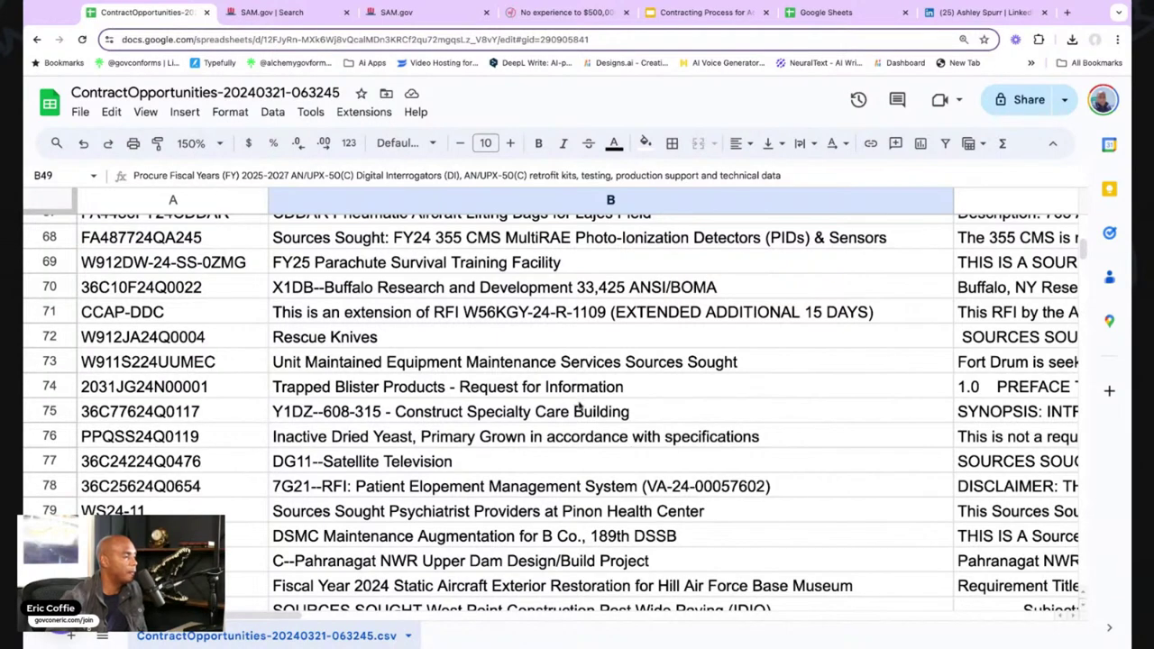
pyautogui.click(538, 346)
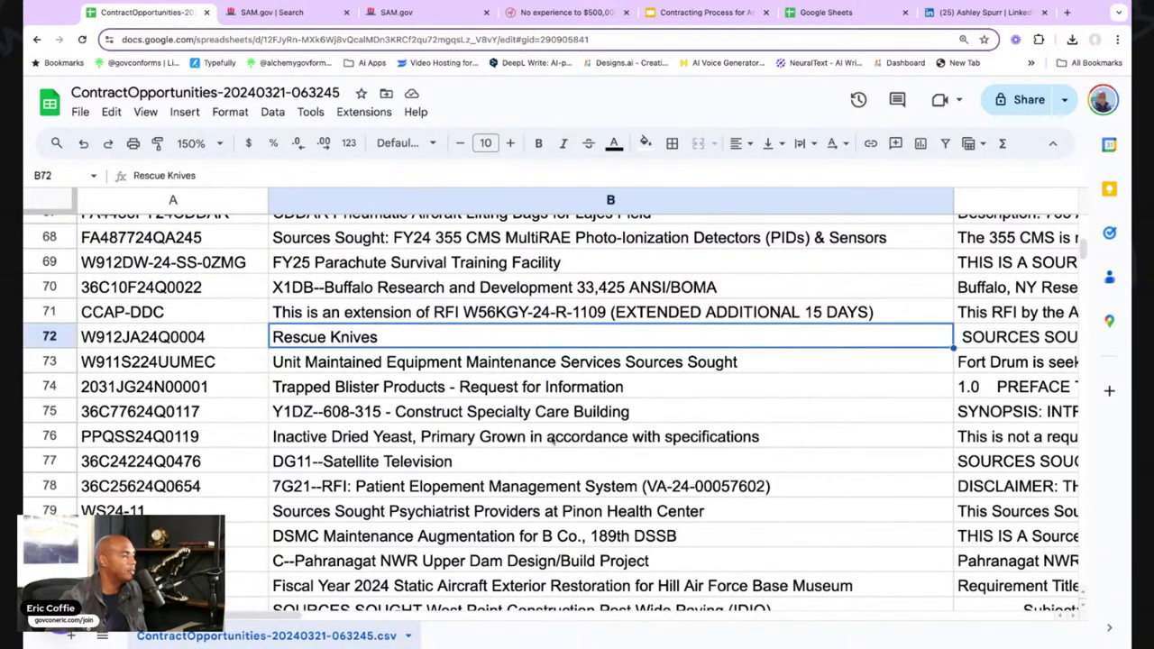
pyautogui.scroll(-3, 568, 482)
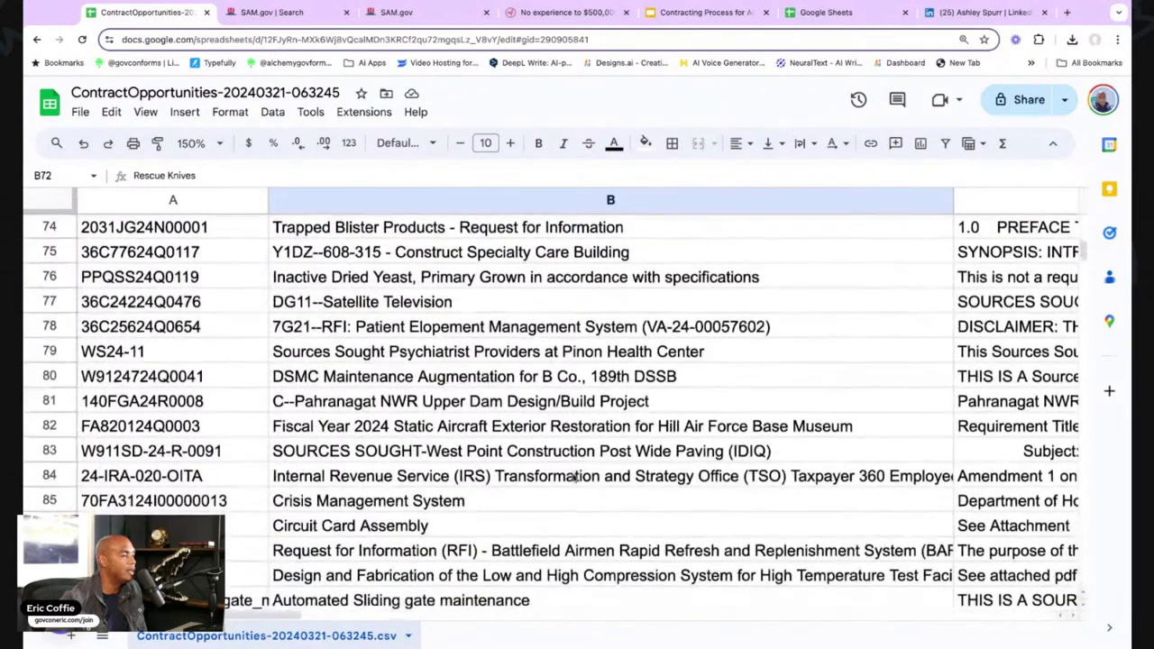
pyautogui.click(557, 305)
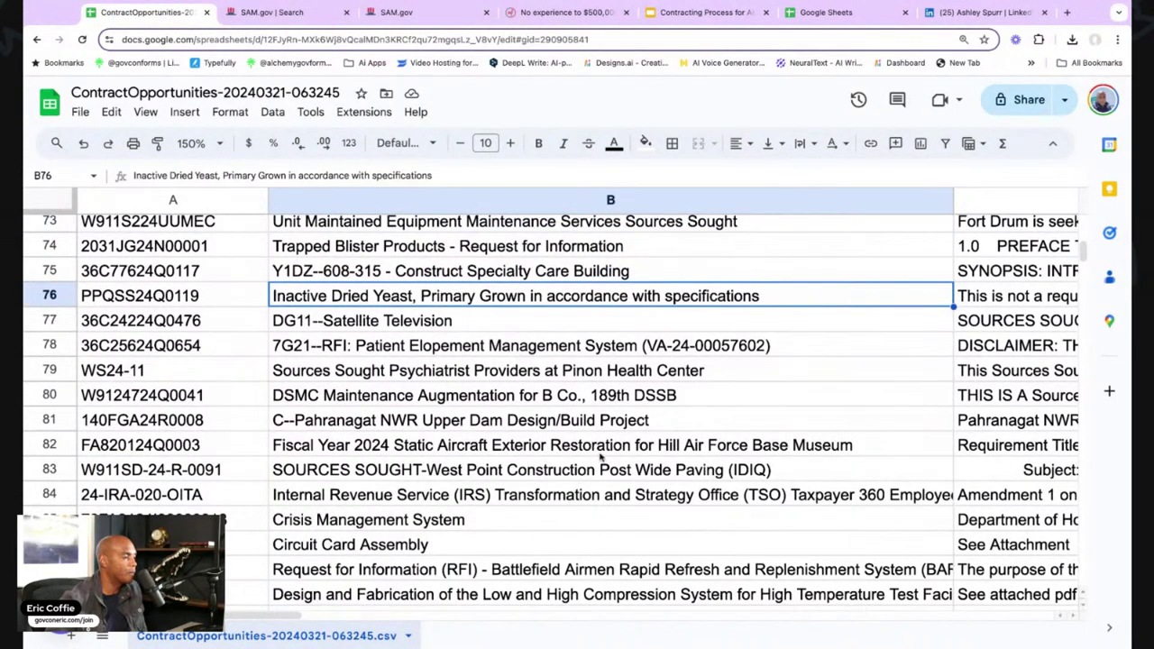
# Read on through the notice titles in rows 77 to 90, selecting B84, B85, Automated Sliding gate maintenance in B89 and Echocardiography Beds in B90
pyautogui.scroll(-1, 600, 457)
pyautogui.scroll(-3, 602, 457)
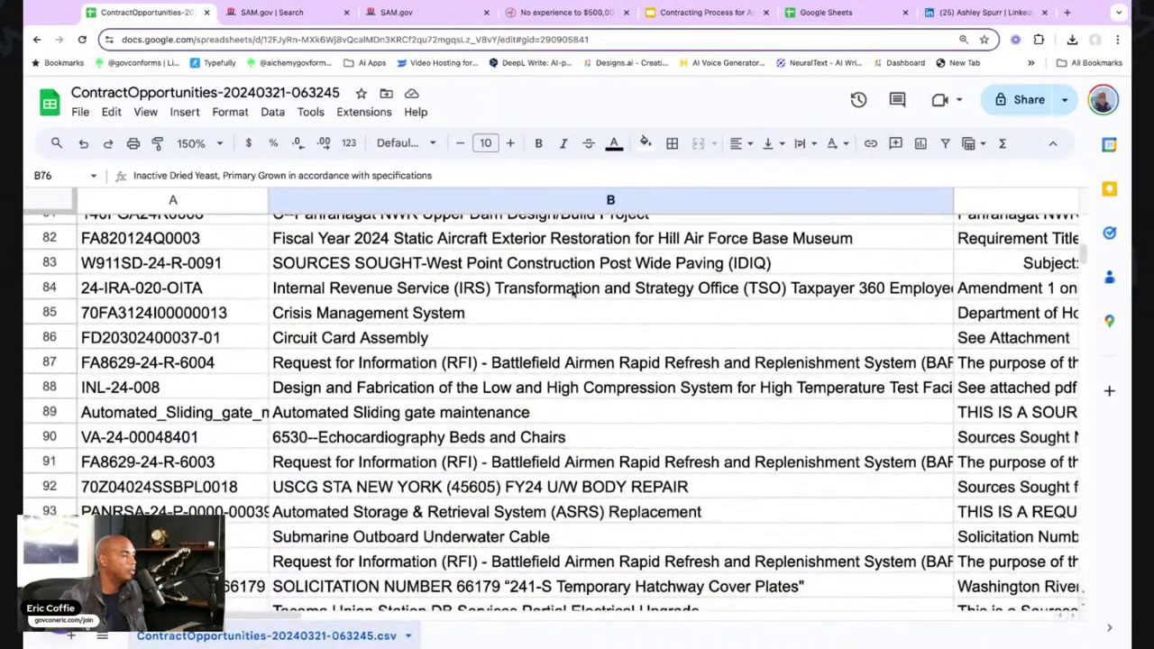
pyautogui.click(574, 290)
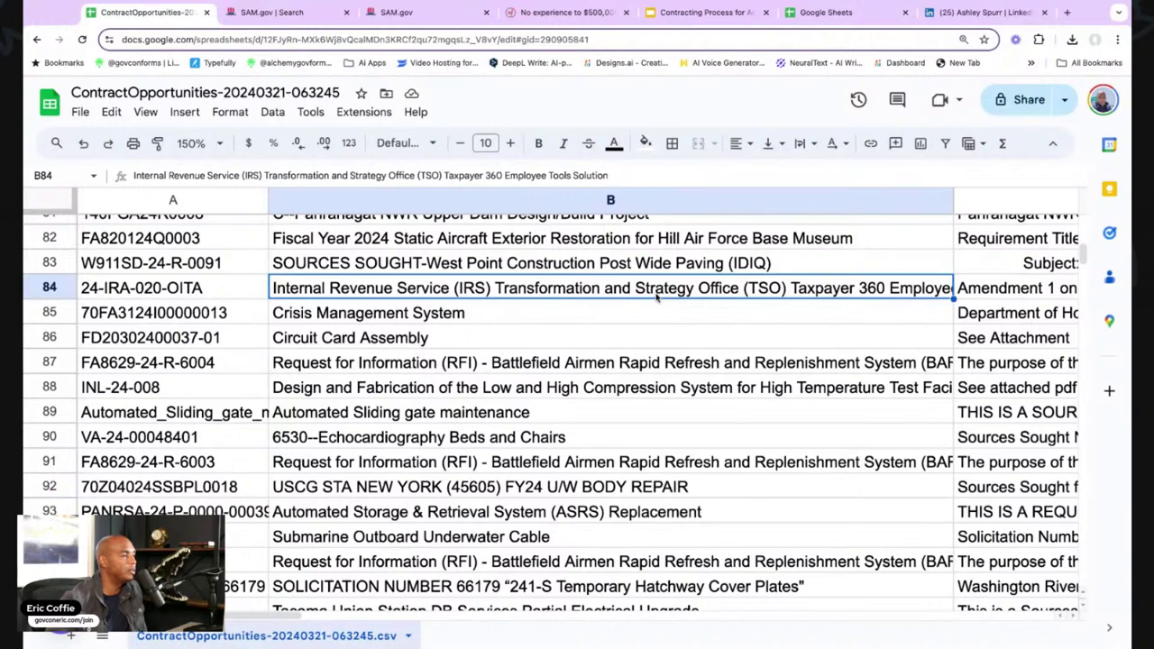
pyautogui.click(563, 323)
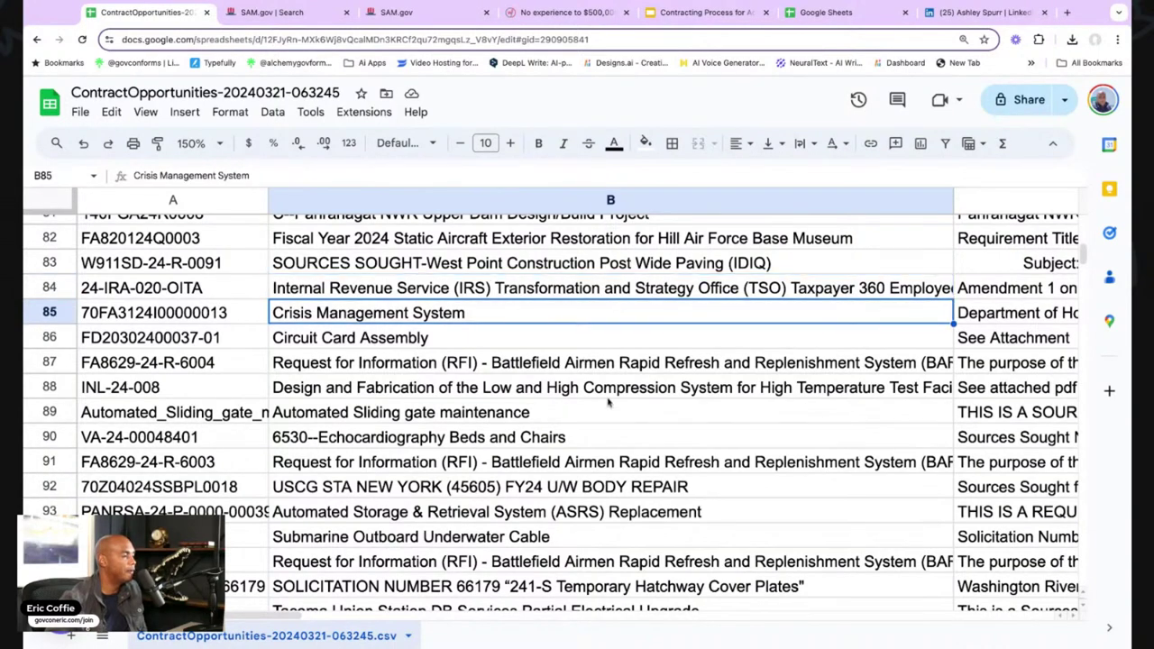
pyautogui.scroll(-3, 608, 403)
pyautogui.click(597, 318)
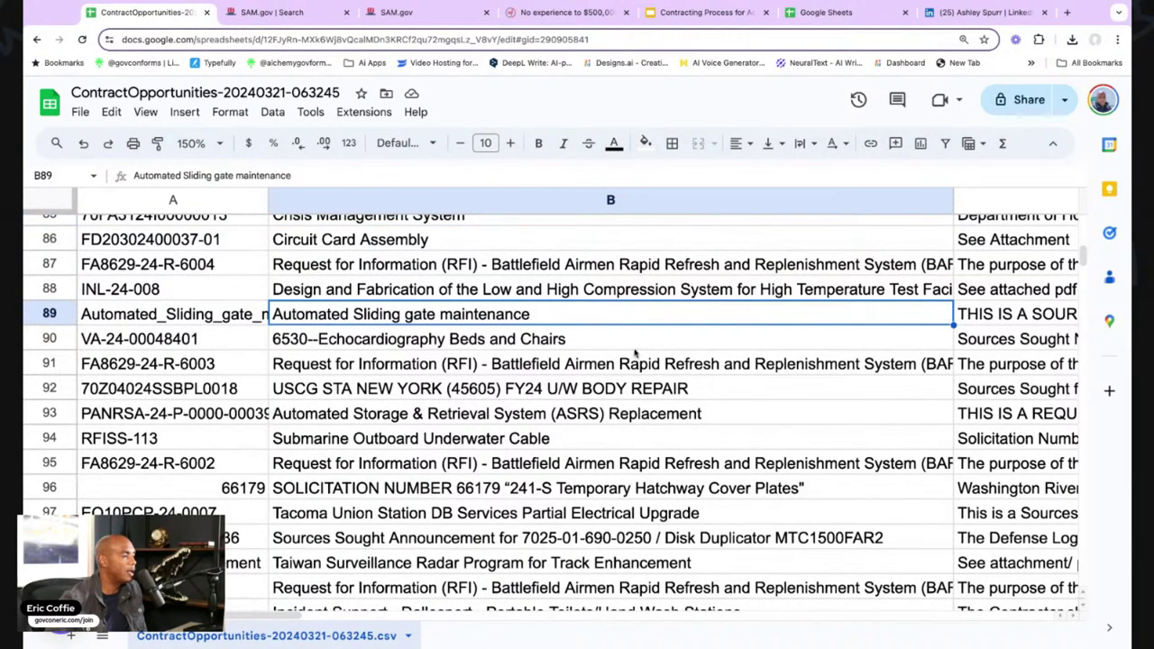
pyautogui.click(596, 345)
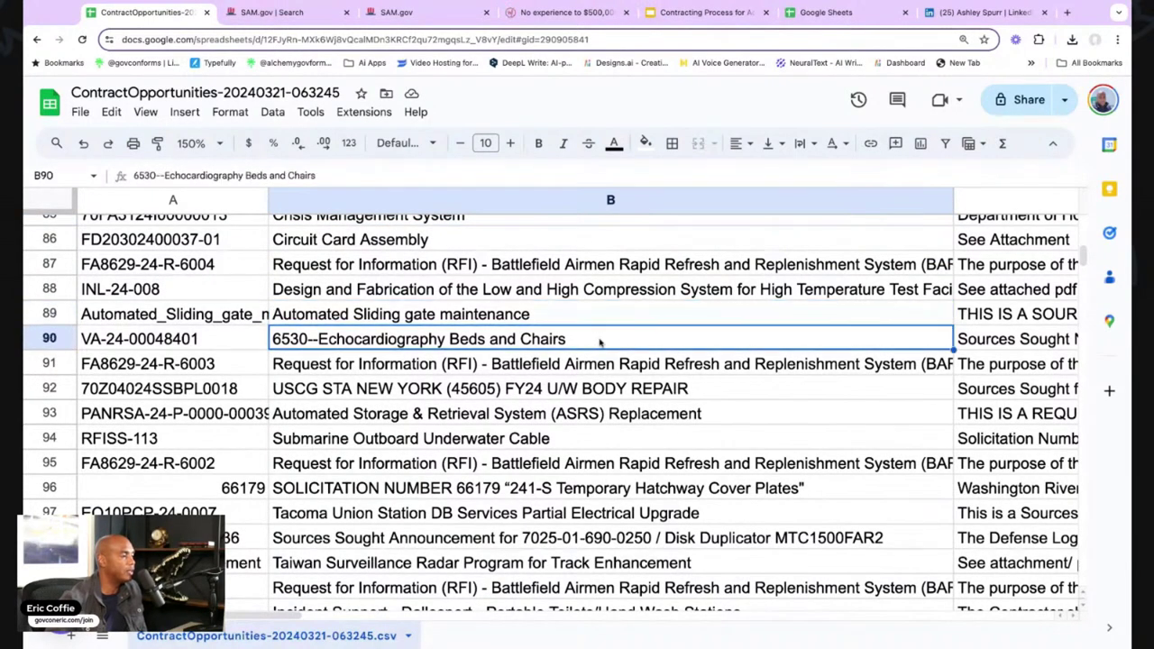
# Skim the notice titles in column B from row 90 down to about row 120
pyautogui.scroll(-2, 609, 388)
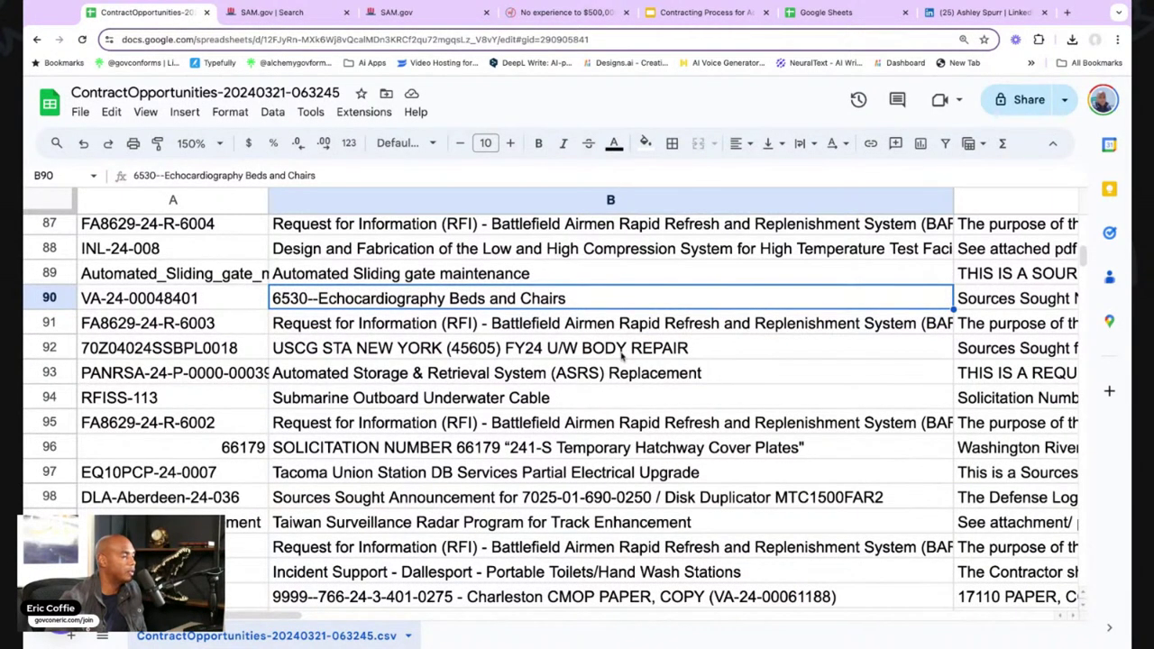
pyautogui.scroll(-3, 618, 429)
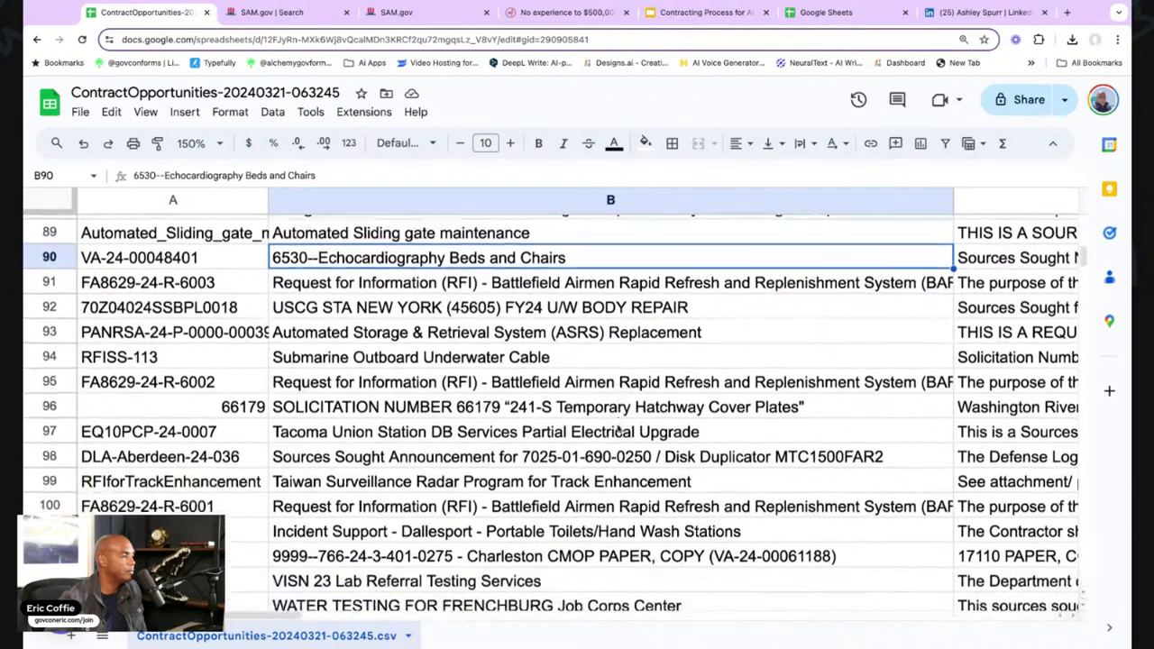
pyautogui.scroll(-4, 619, 430)
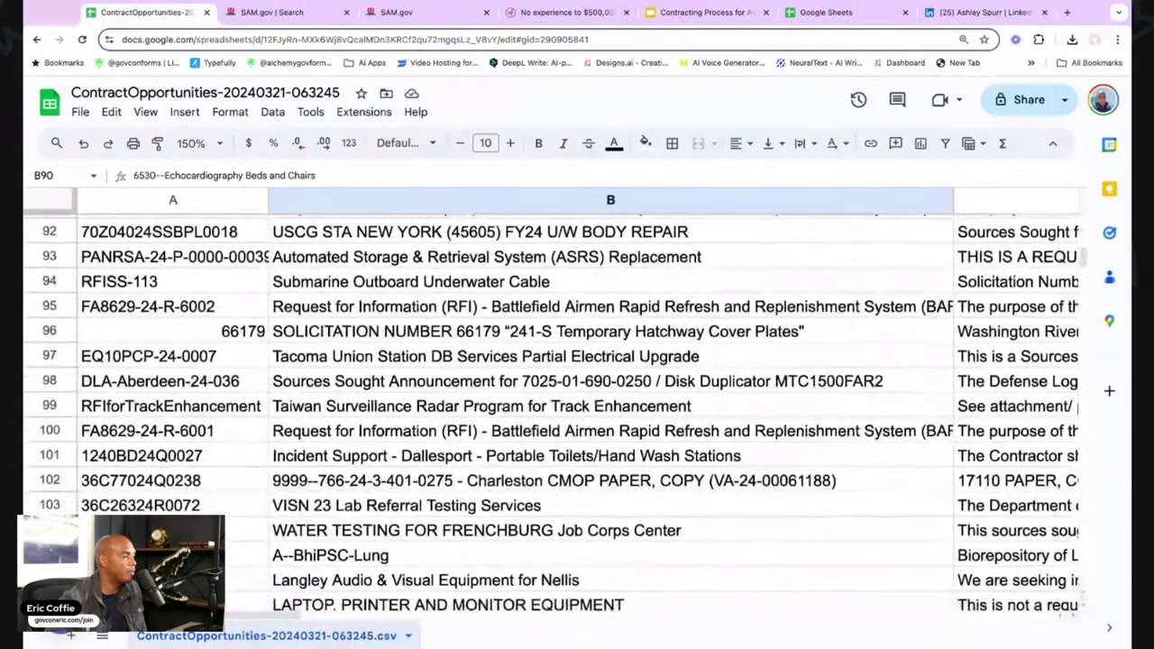
pyautogui.scroll(-2, 554, 414)
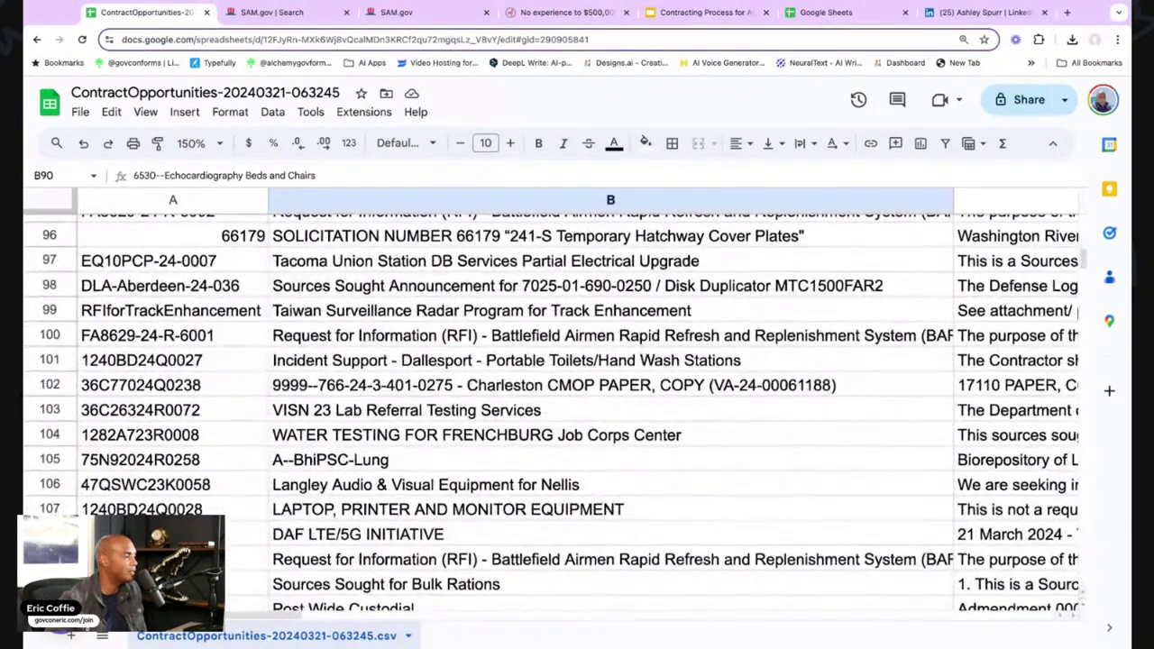
pyautogui.scroll(-1, 551, 412)
pyautogui.scroll(-2, 552, 412)
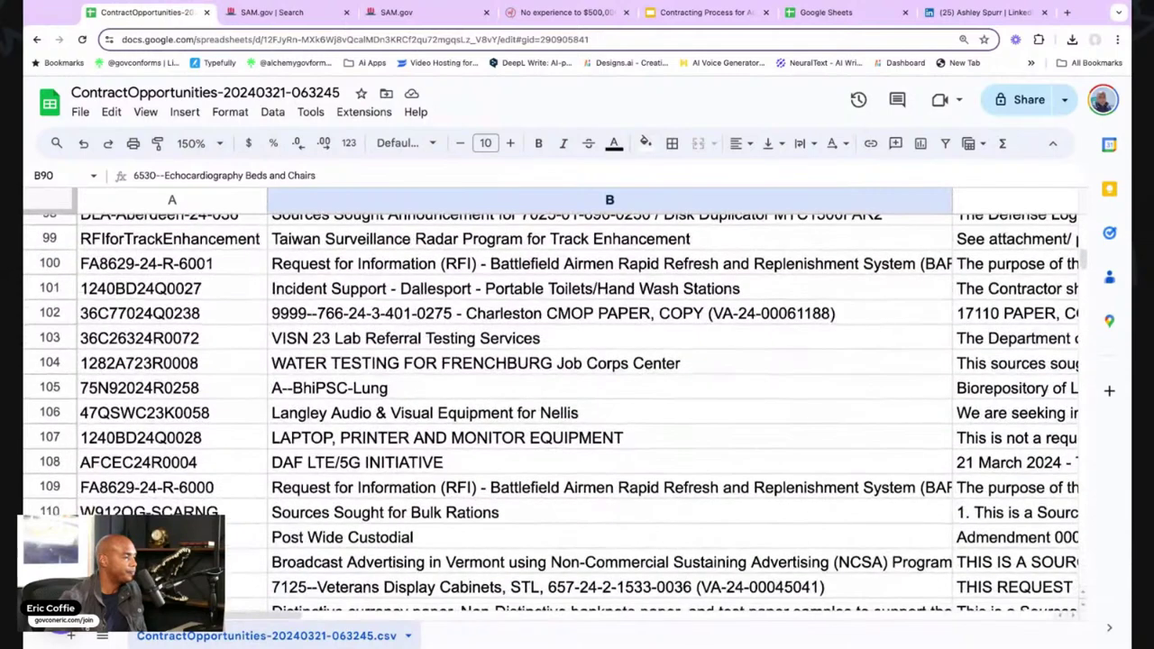
pyautogui.scroll(-4, 551, 413)
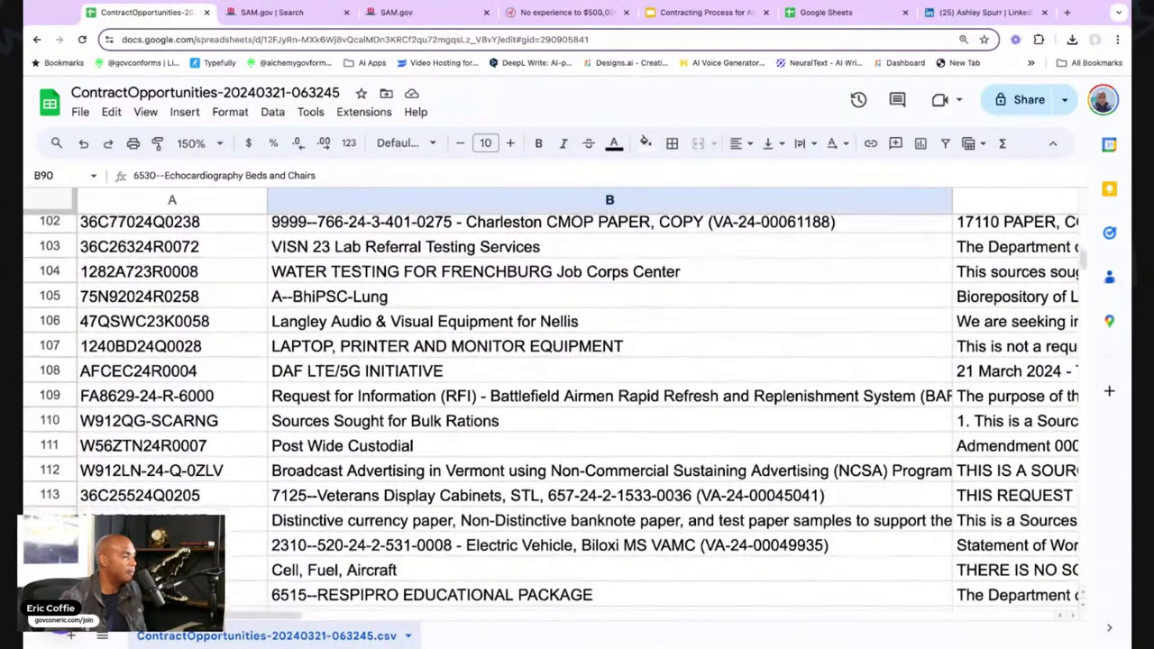
pyautogui.scroll(-2, 551, 412)
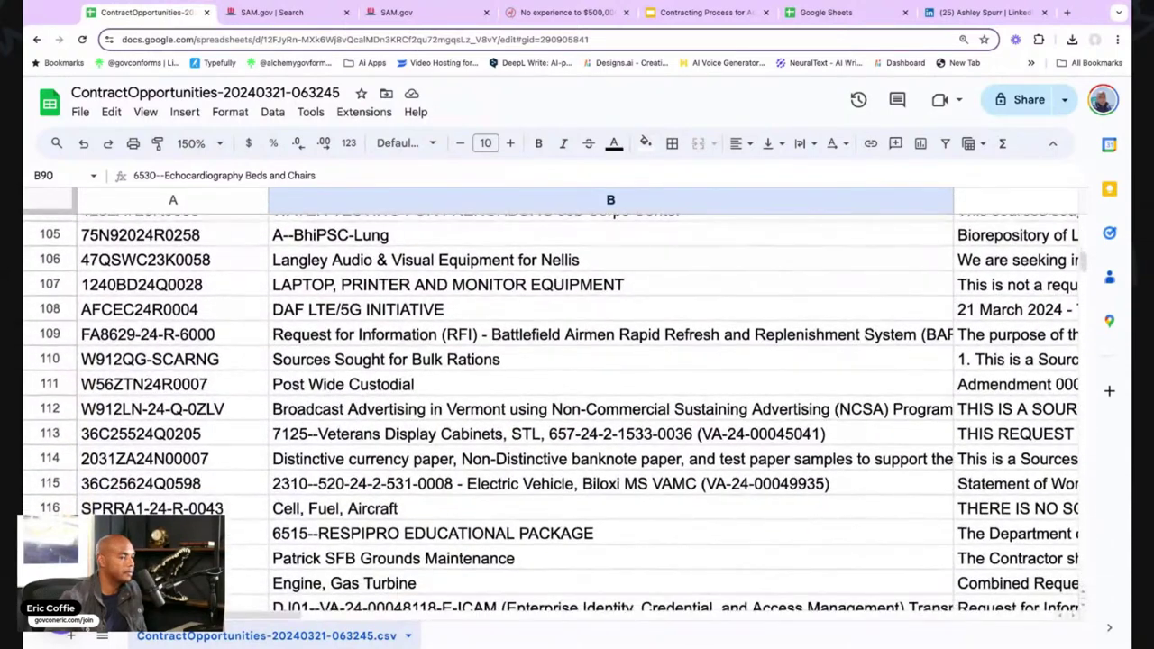
pyautogui.scroll(-1, 551, 412)
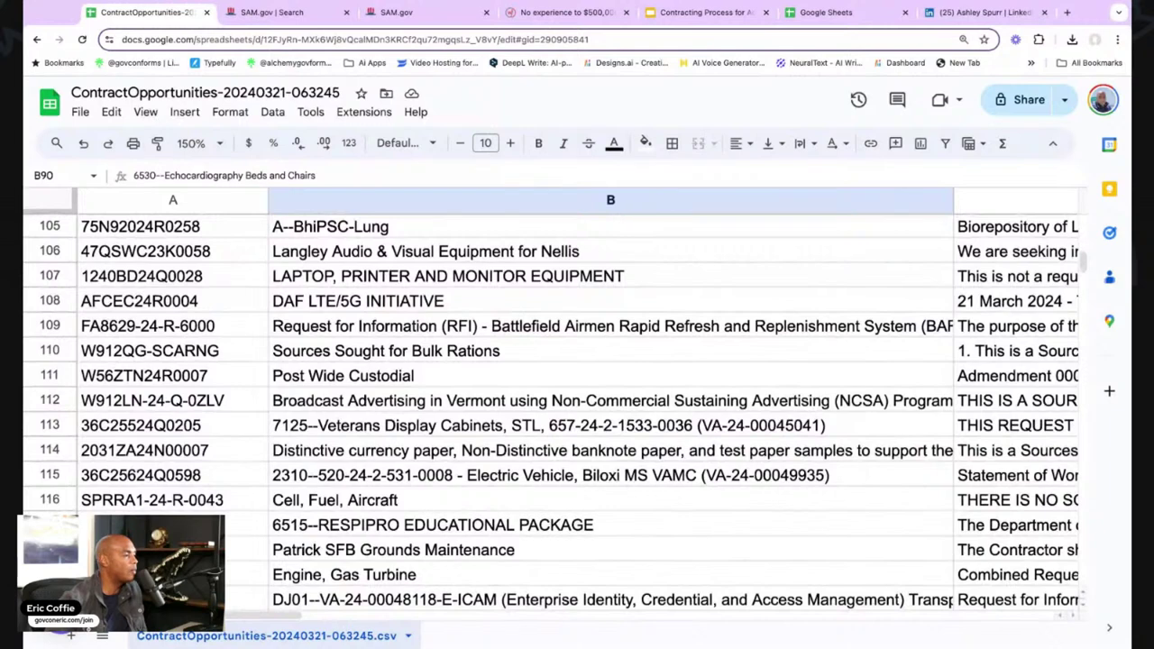
pyautogui.scroll(-1, 551, 412)
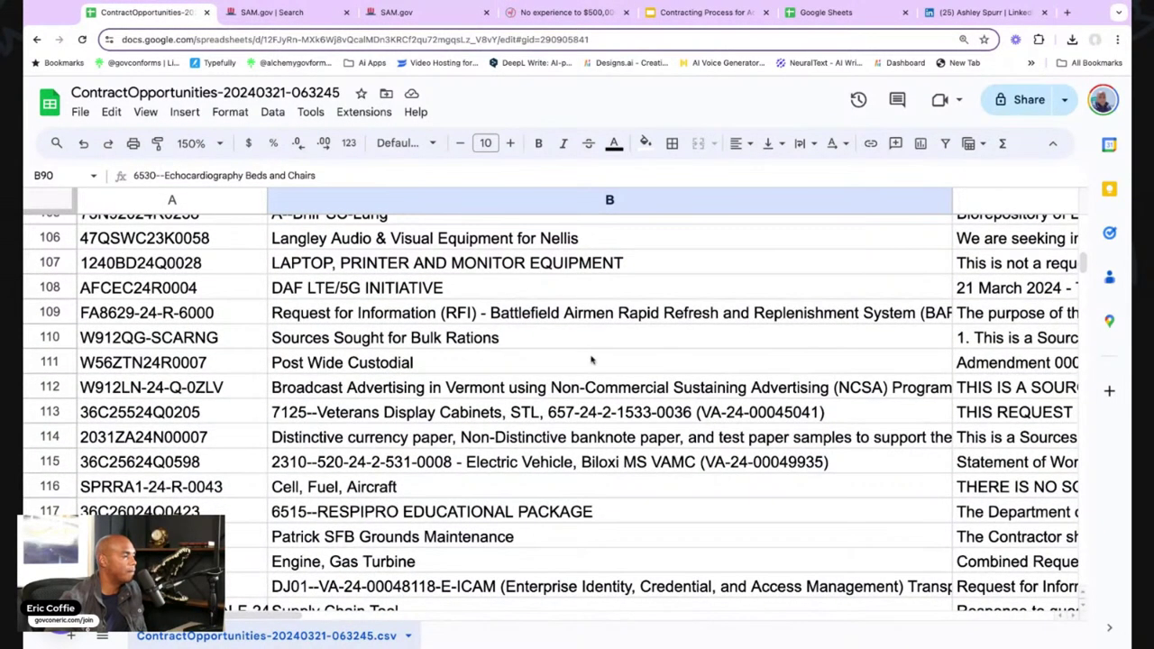
# Inspect the Sources Sought for Bulk Rations notice in B110 together with its description in C110
pyautogui.click(550, 336)
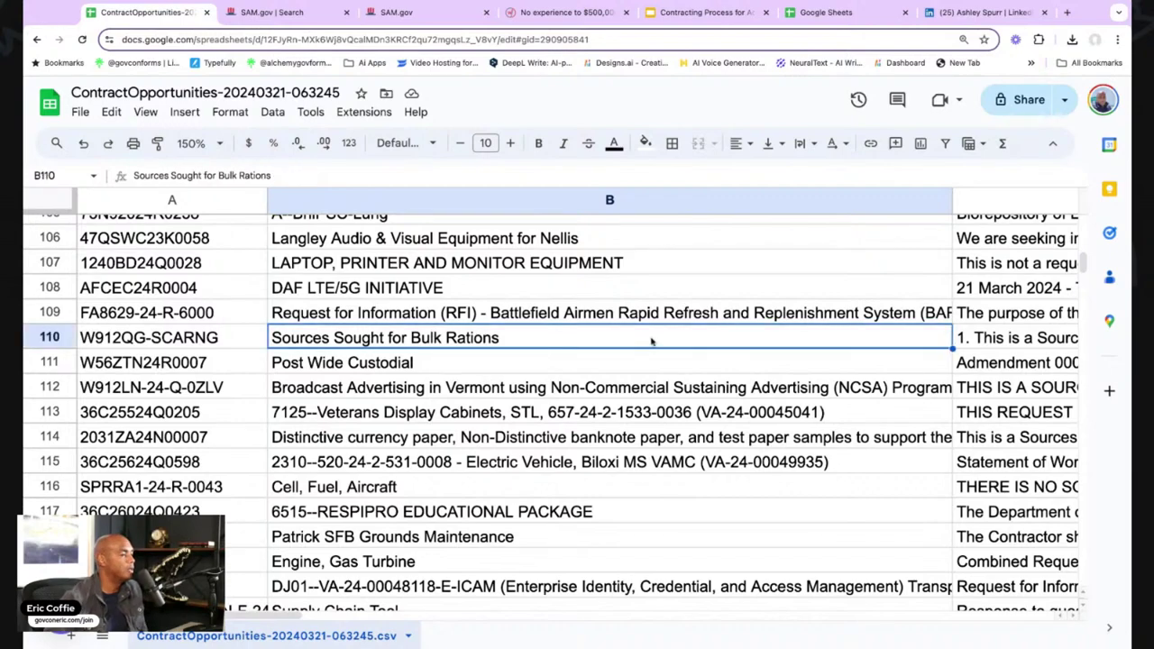
pyautogui.press('Right')
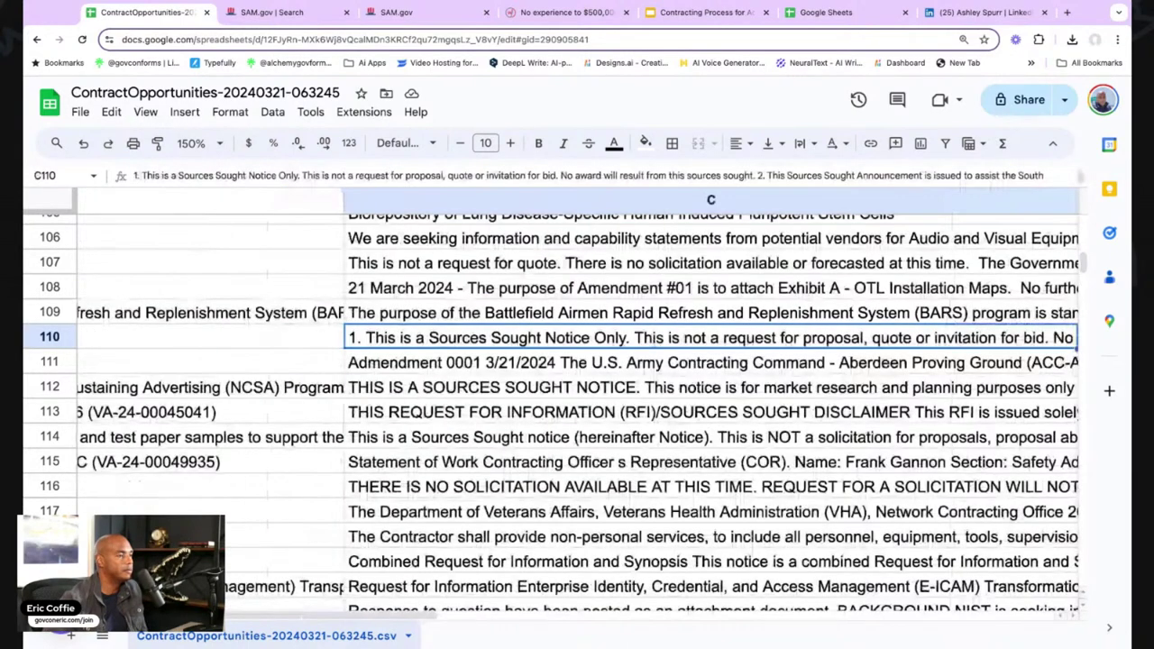
pyautogui.press('Left')
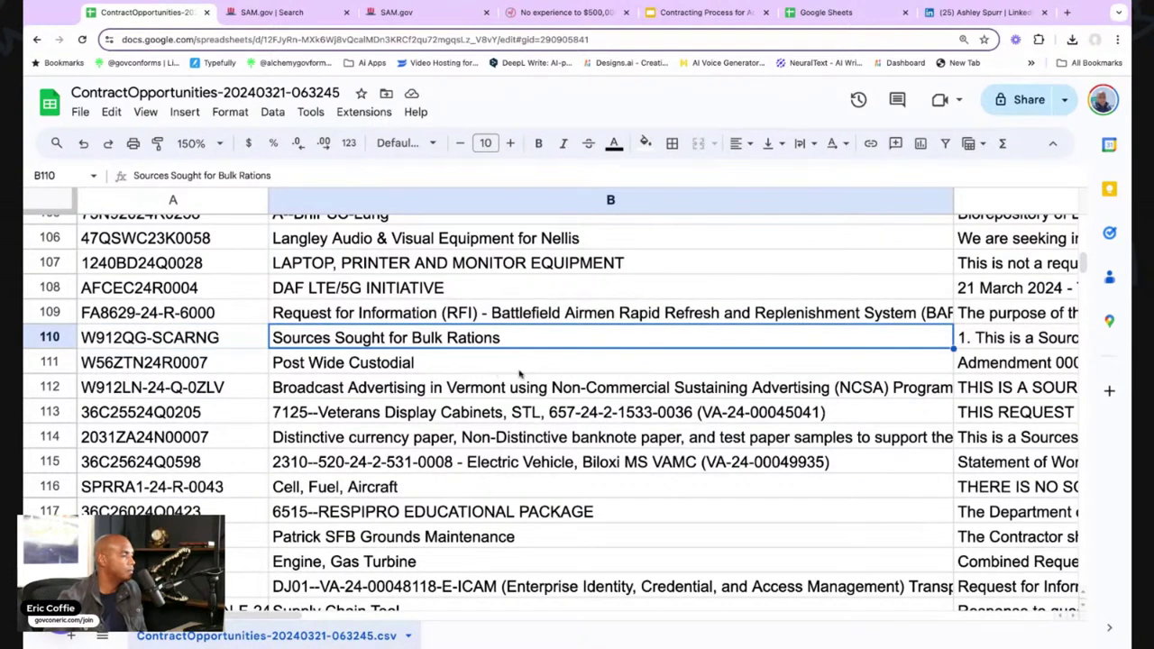
# Copy the Vermont broadcast advertising notice ID from A112 and search SAM.gov for the keyword W912LN-24-Q-0ZLV
pyautogui.click(557, 387)
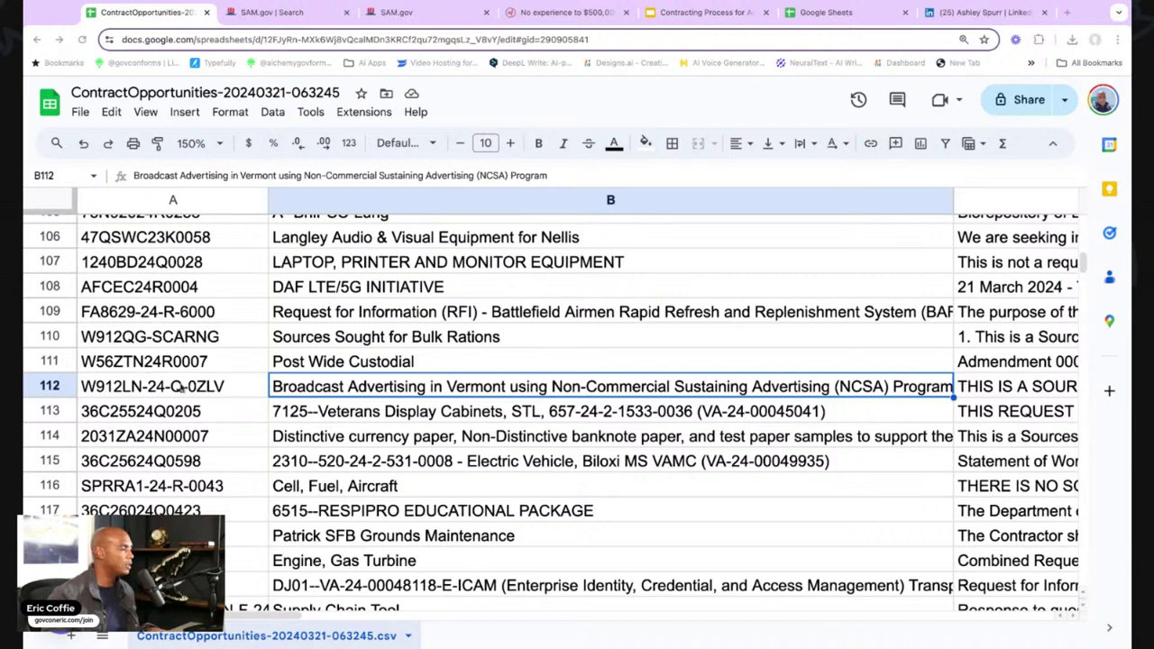
pyautogui.scroll(-1, 166, 389)
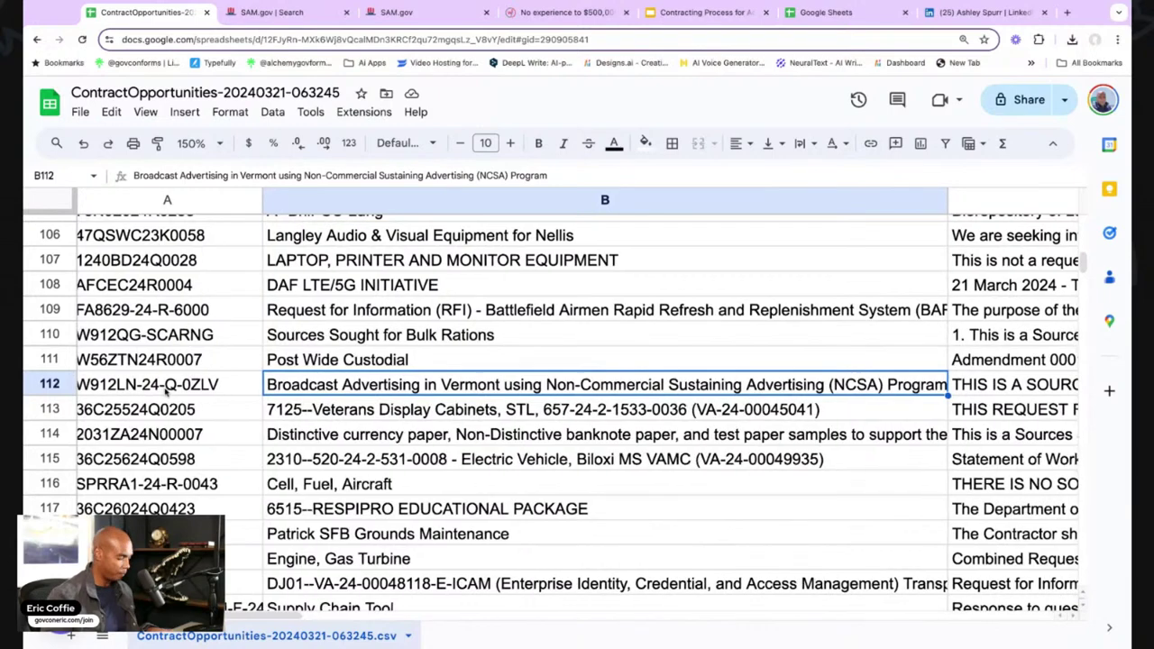
pyautogui.click(166, 388)
pyautogui.click(271, 12)
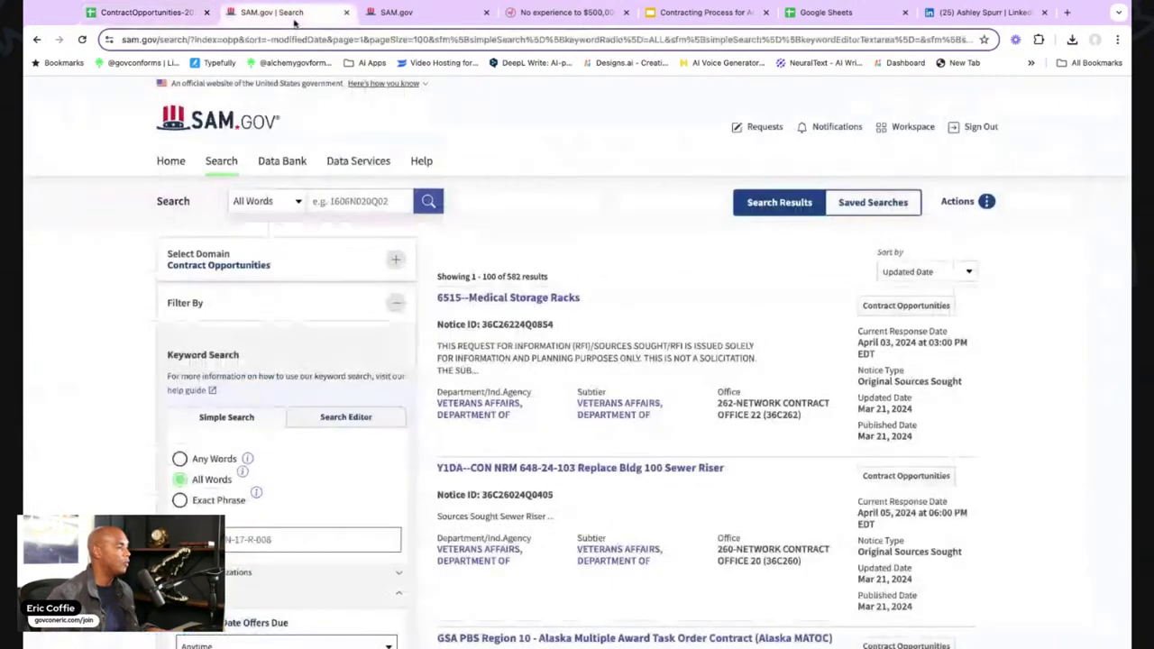
pyautogui.scroll(-1, 314, 444)
pyautogui.click(311, 428)
pyautogui.write('W912LN-24-Q-0ZLV')
pyautogui.press('Return')
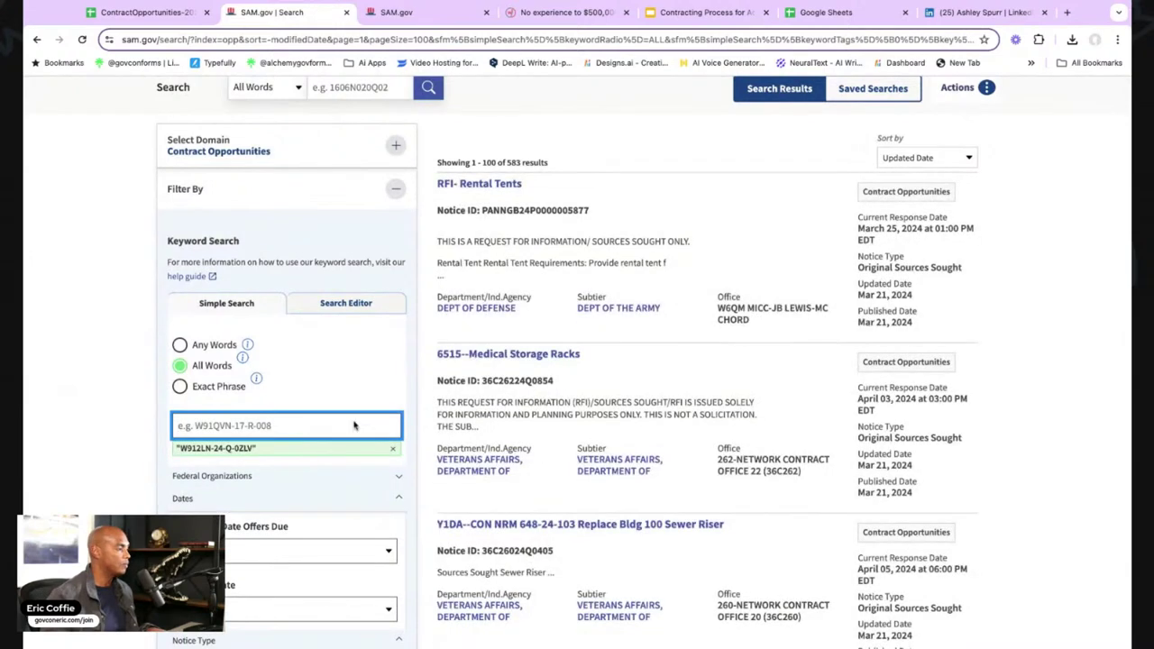
# Remove the Sources Sought notice type and the Updated Date limit from the SAM.gov search filters
pyautogui.scroll(-2, 437, 541)
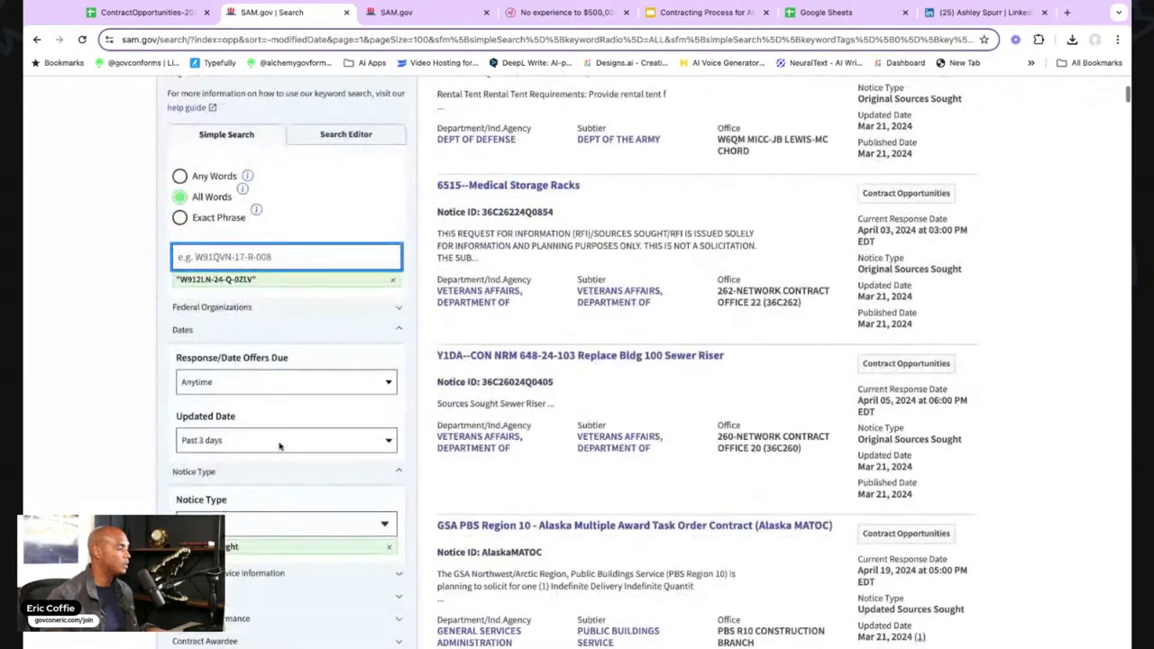
pyautogui.click(390, 547)
pyautogui.scroll(4, 376, 401)
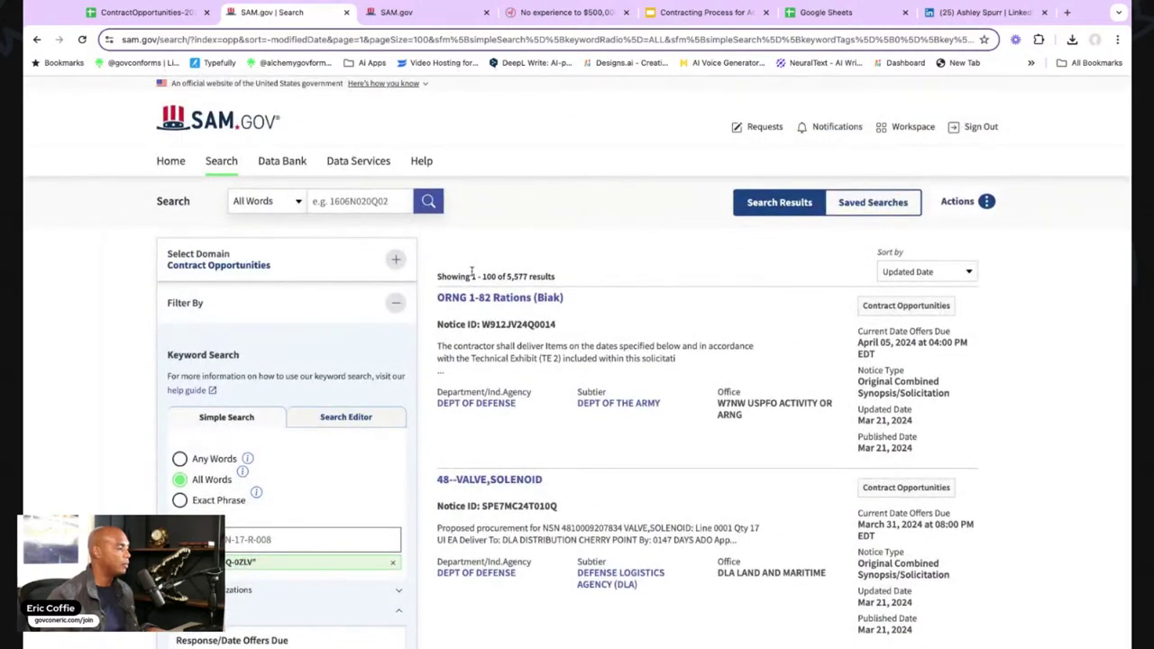
pyautogui.scroll(-5, 471, 274)
pyautogui.click(389, 356)
pyautogui.click(383, 321)
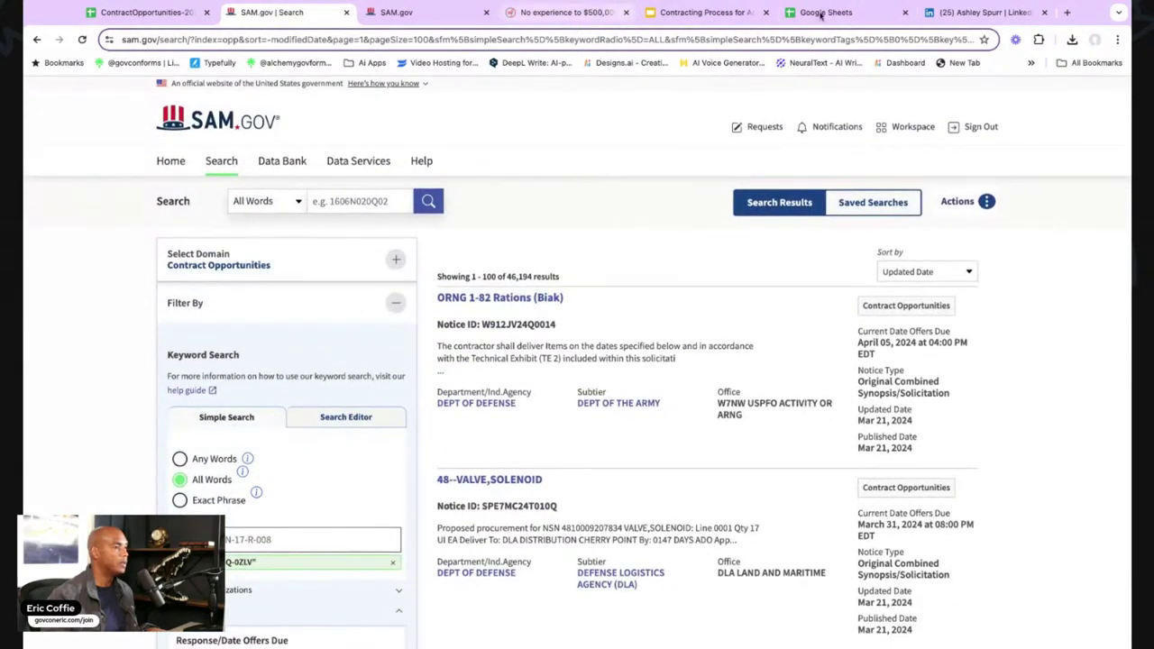
# Copy the Broadcast Advertising in Vermont title from B112 of the spreadsheet, and remove the notice ID keyword from the SAM.gov search
pyautogui.click(140, 23)
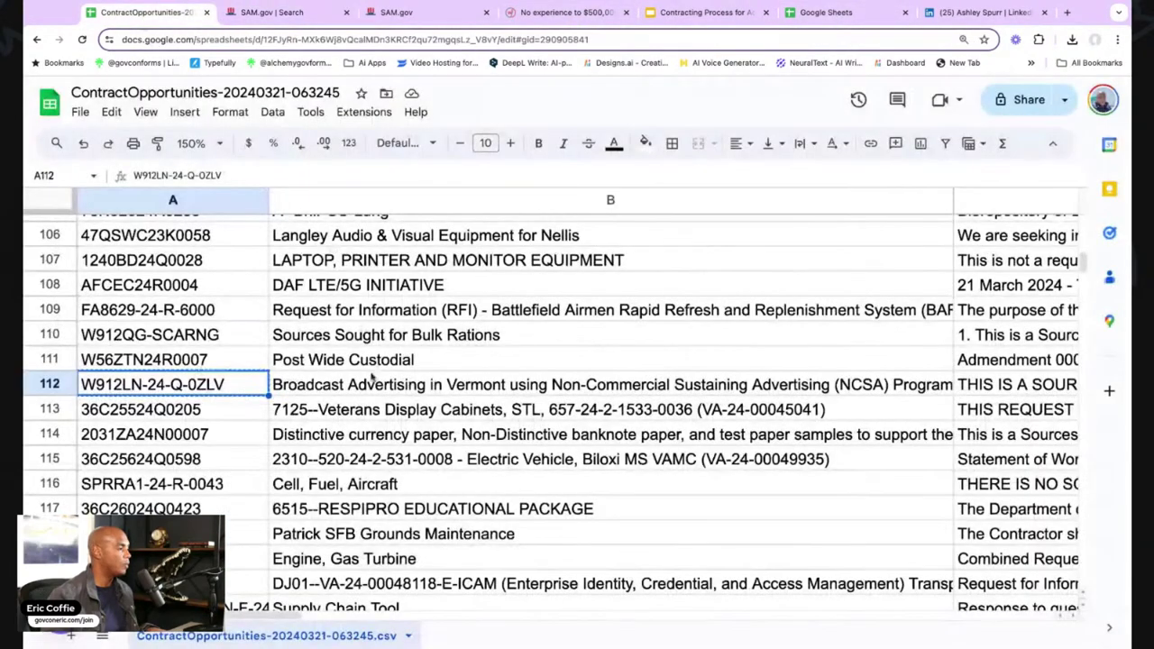
pyautogui.click(368, 384)
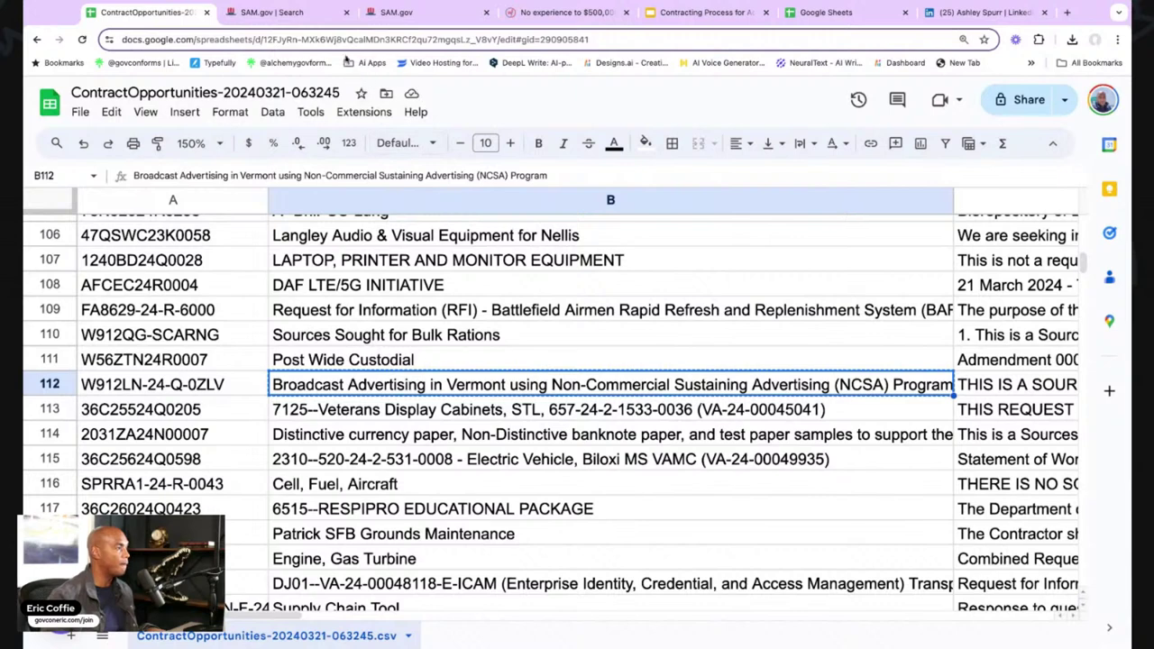
pyautogui.click(312, 13)
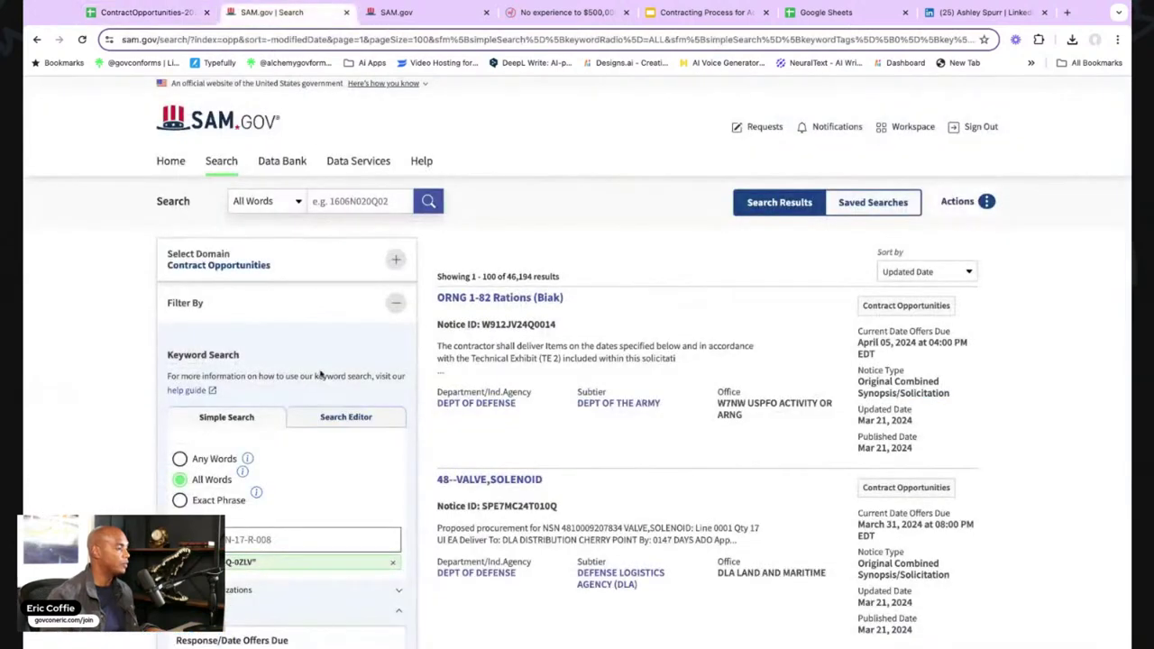
pyautogui.click(392, 562)
# Paste the copied title as the keyword, shorten it to "Broadcast Advertising in" and run the search
pyautogui.scroll(-3, 356, 552)
pyautogui.click(340, 370)
pyautogui.write('Broadcast Advertising in Vermont using Non-Commercial Sustaining Advertising (NCSA) Program')
pyautogui.hotkey('ctrl', 'a')
pyautogui.hotkey('ctrl', 'shift', 'Right')
pyautogui.hotkey('ctrl', 'shift', 'Right')
pyautogui.hotkey('ctrl', 'shift', 'Right')
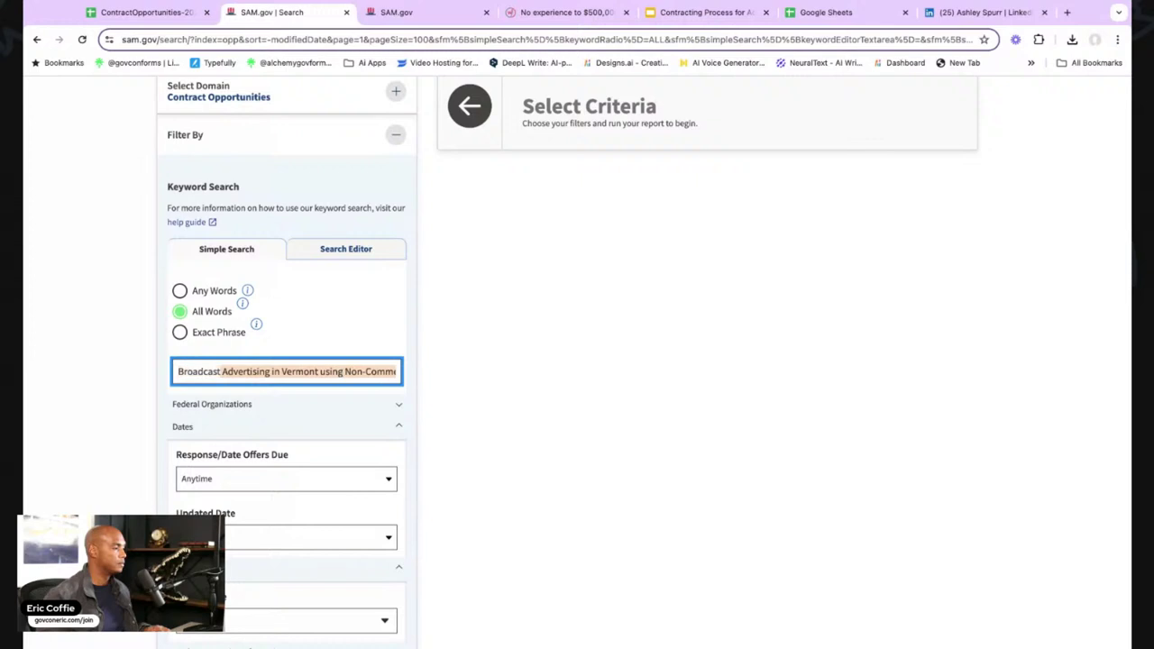
pyautogui.press('BackSpace')
pyautogui.press('Return')
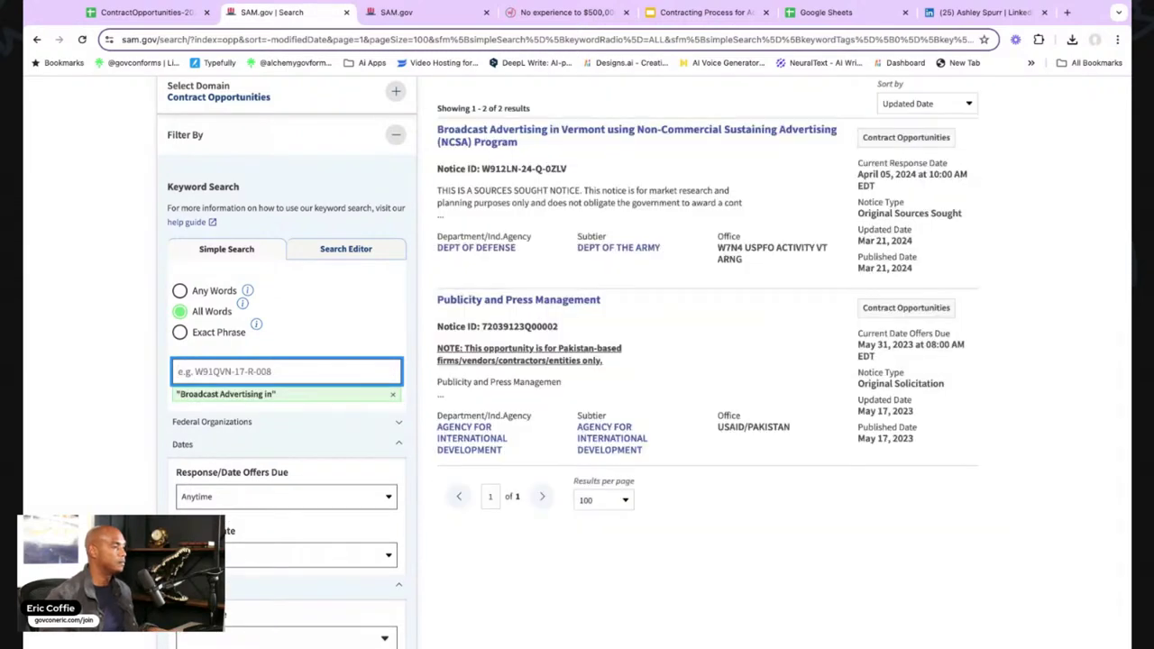
# Open the Broadcast Advertising in Vermont notice in its own tab, close the spare Google Sheets tab and switch to the notice
pyautogui.scroll(3, 727, 339)
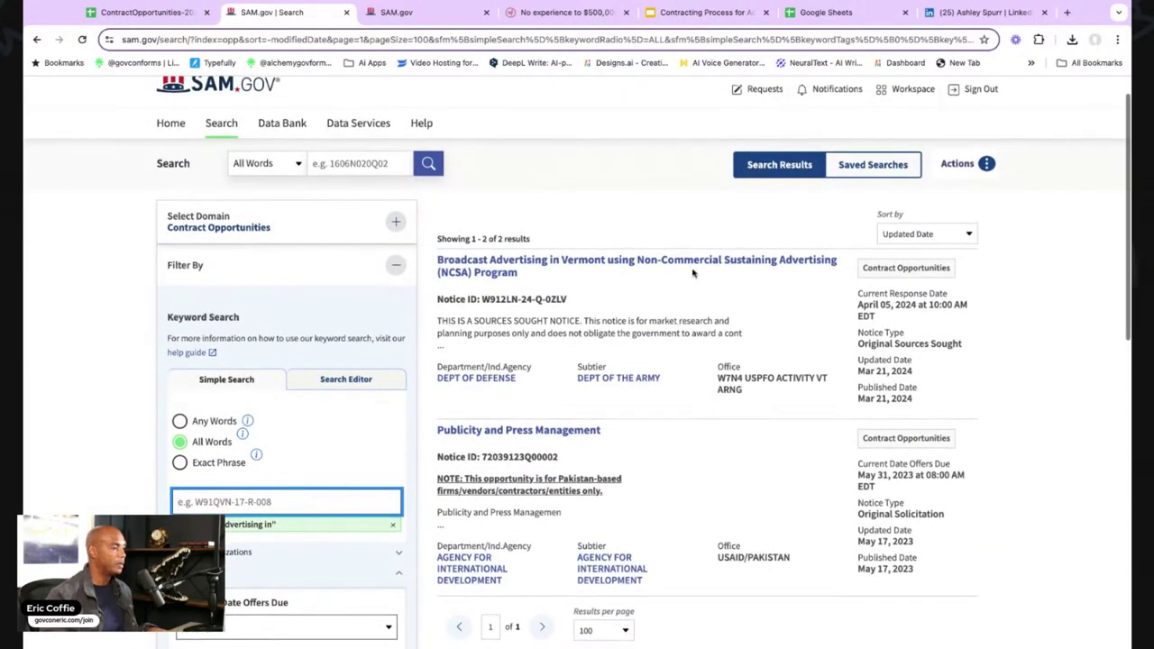
pyautogui.click(691, 266)
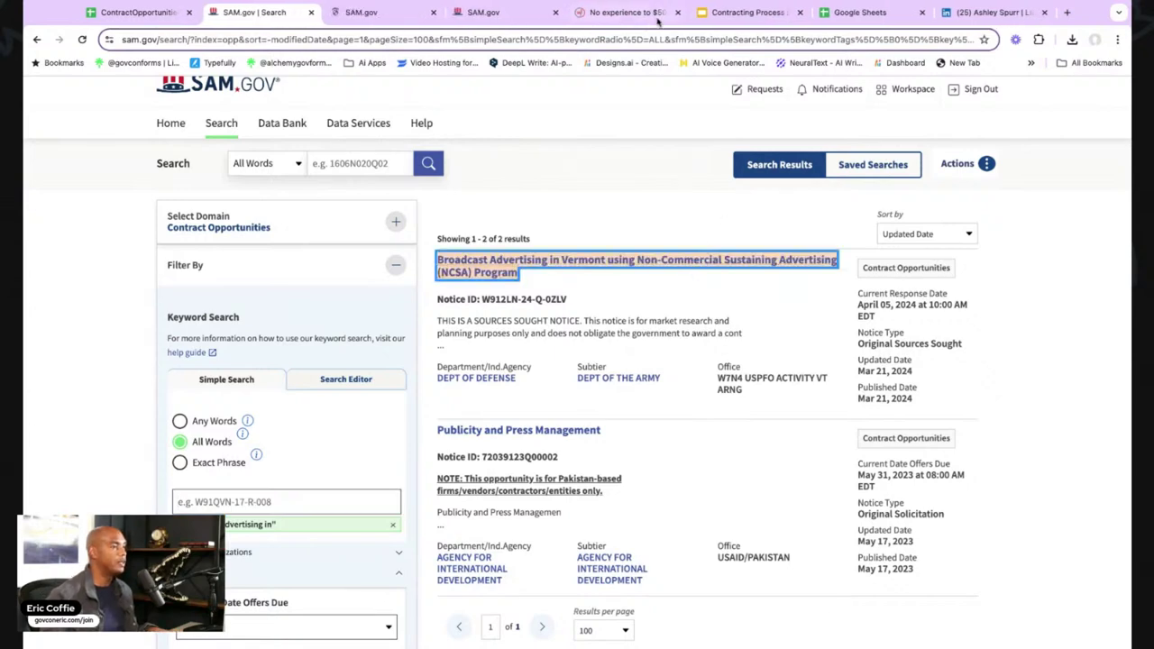
pyautogui.click(922, 13)
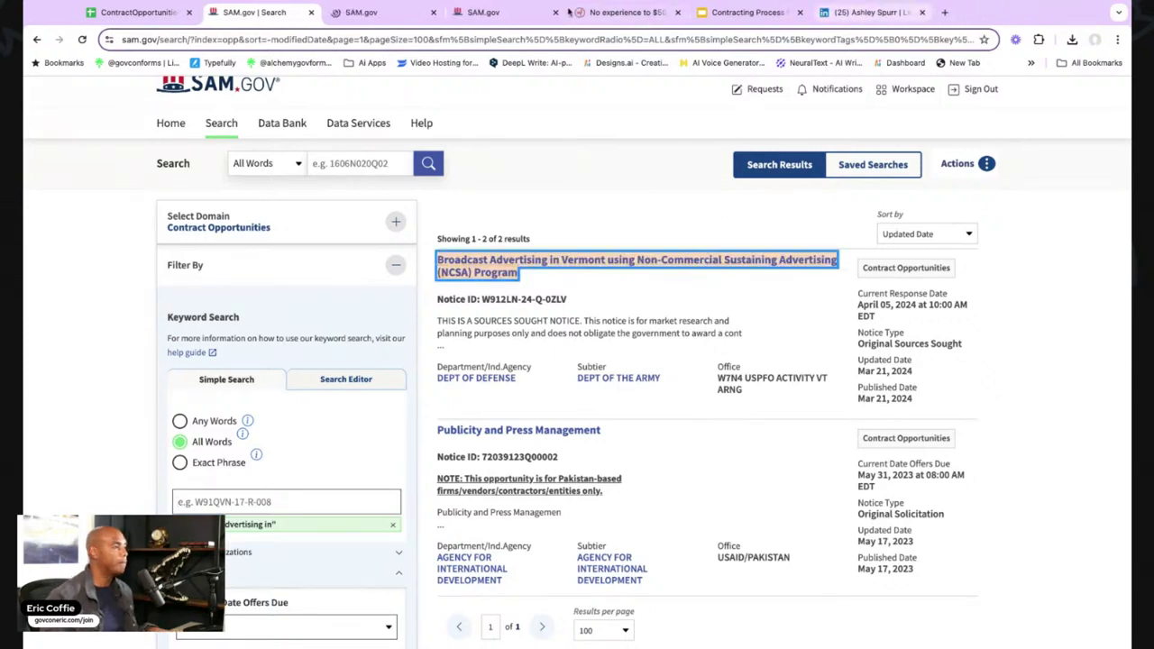
pyautogui.click(376, 13)
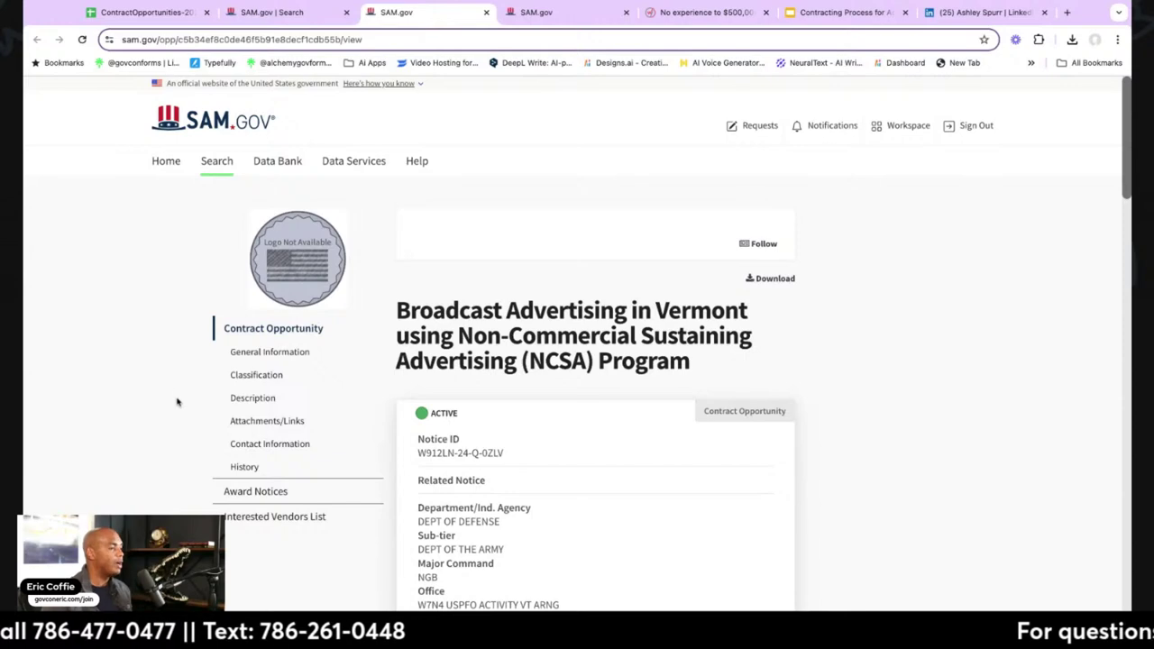
# Examine the notice's General Information, Classification and the opening Sources Sought disclaimer in its Description
pyautogui.scroll(-2, 177, 402)
pyautogui.scroll(-5, 168, 397)
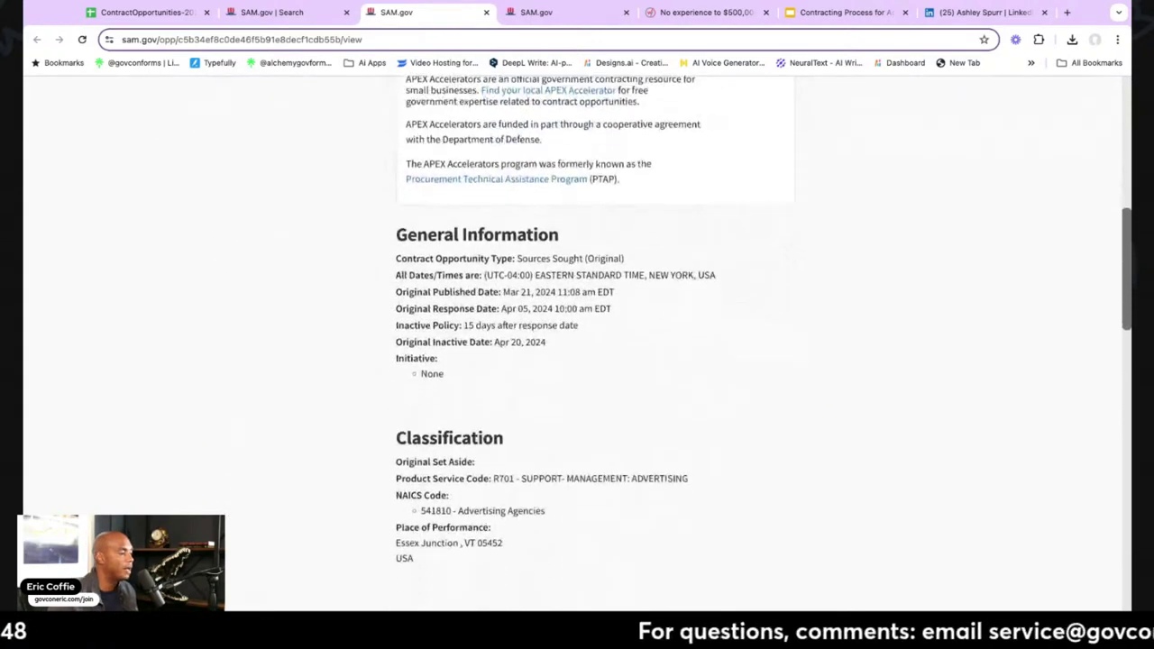
pyautogui.scroll(-5, 577, 360)
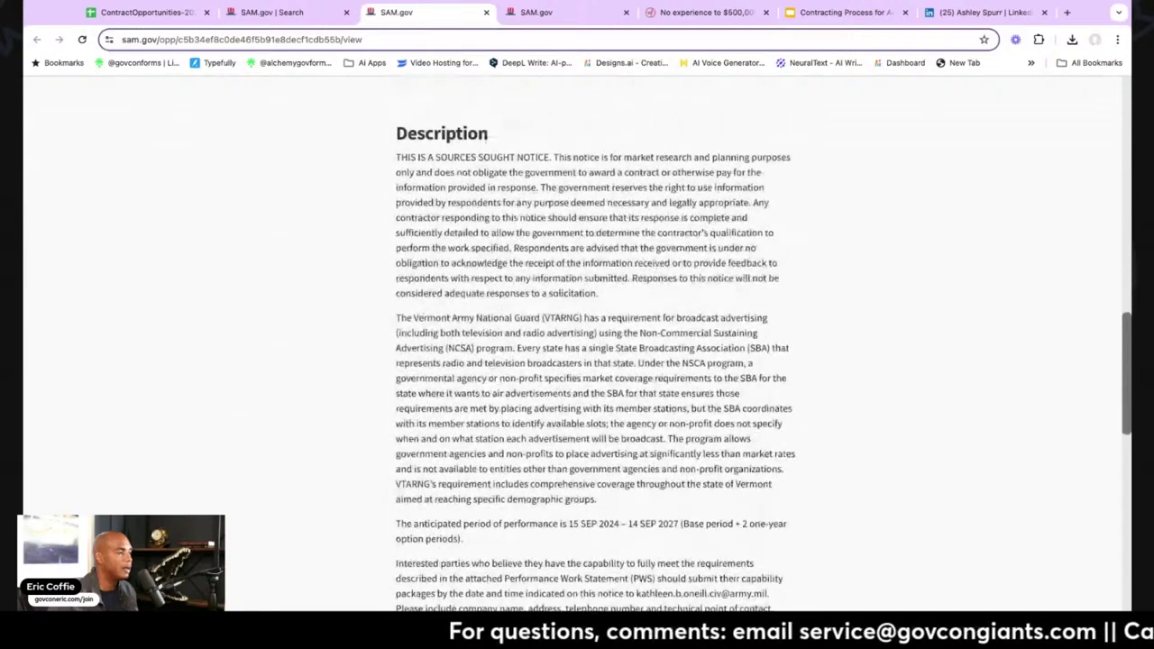
pyautogui.moveTo(396, 151); pyautogui.dragTo(793, 199)
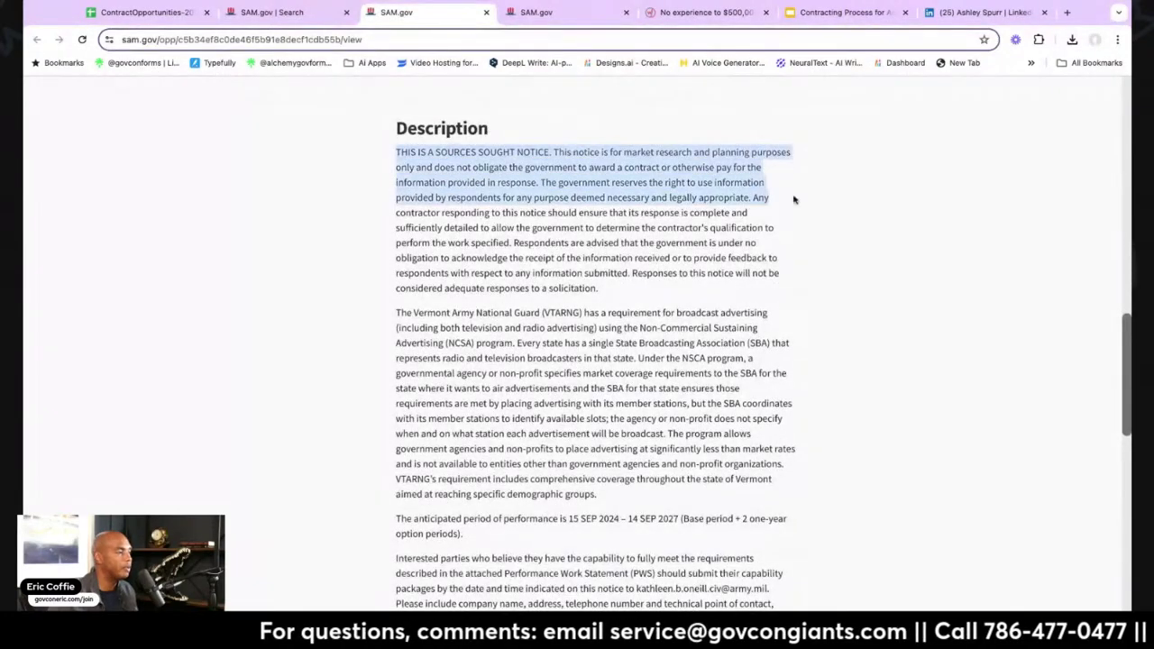
pyautogui.click(747, 238)
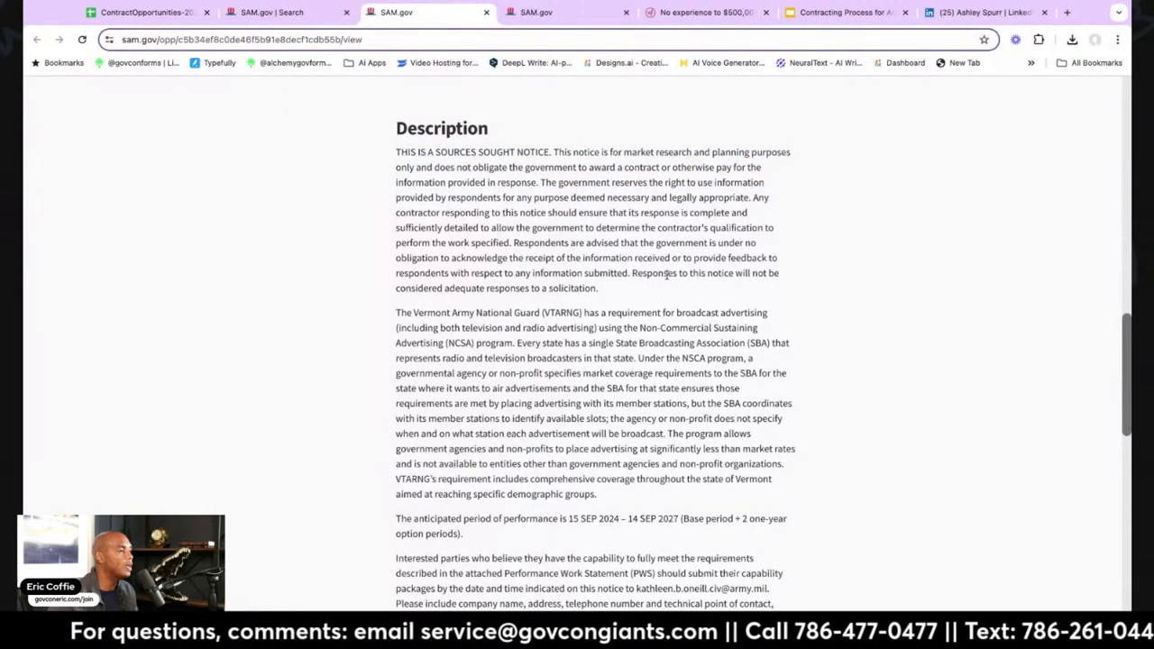
pyautogui.moveTo(460, 167); pyautogui.dragTo(761, 168)
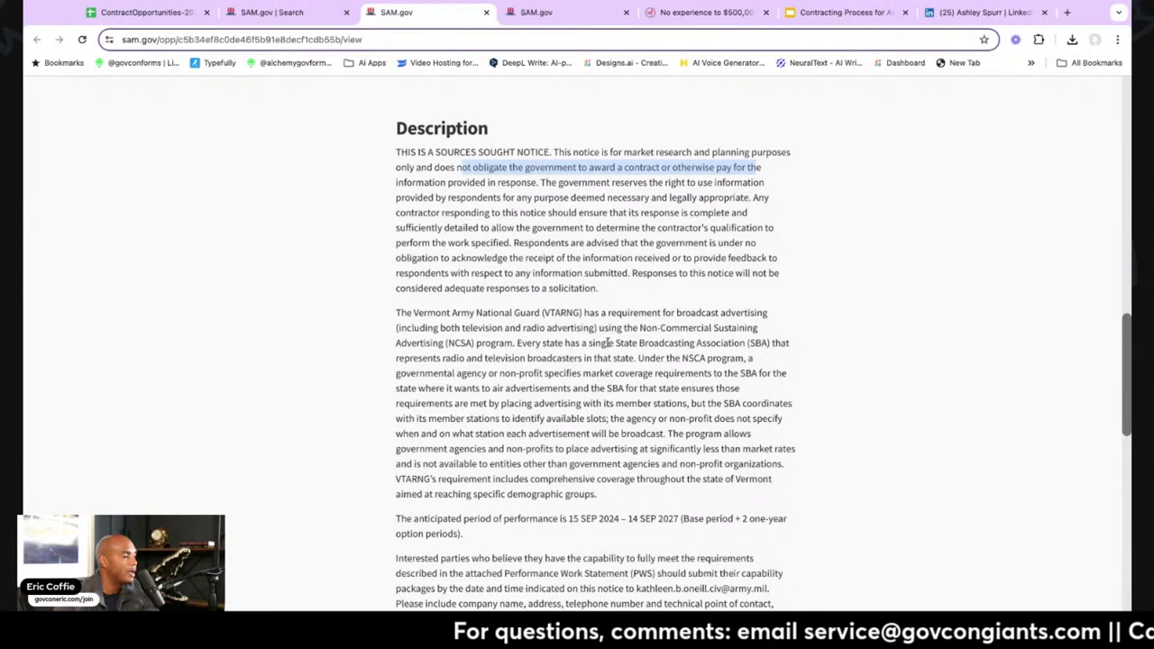
# Read the Vermont Army National Guard's broadcast advertising requirement, the State Broadcasting Association passage and the anticipated period of performance
pyautogui.scroll(-1, 608, 343)
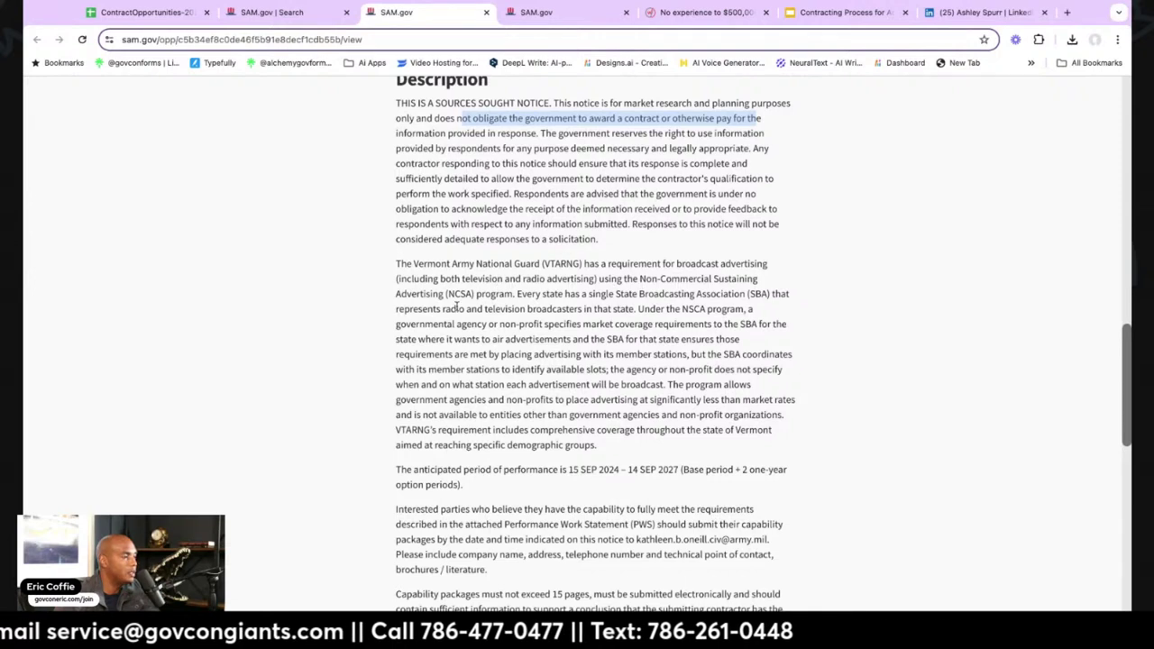
pyautogui.moveTo(566, 296); pyautogui.dragTo(756, 298)
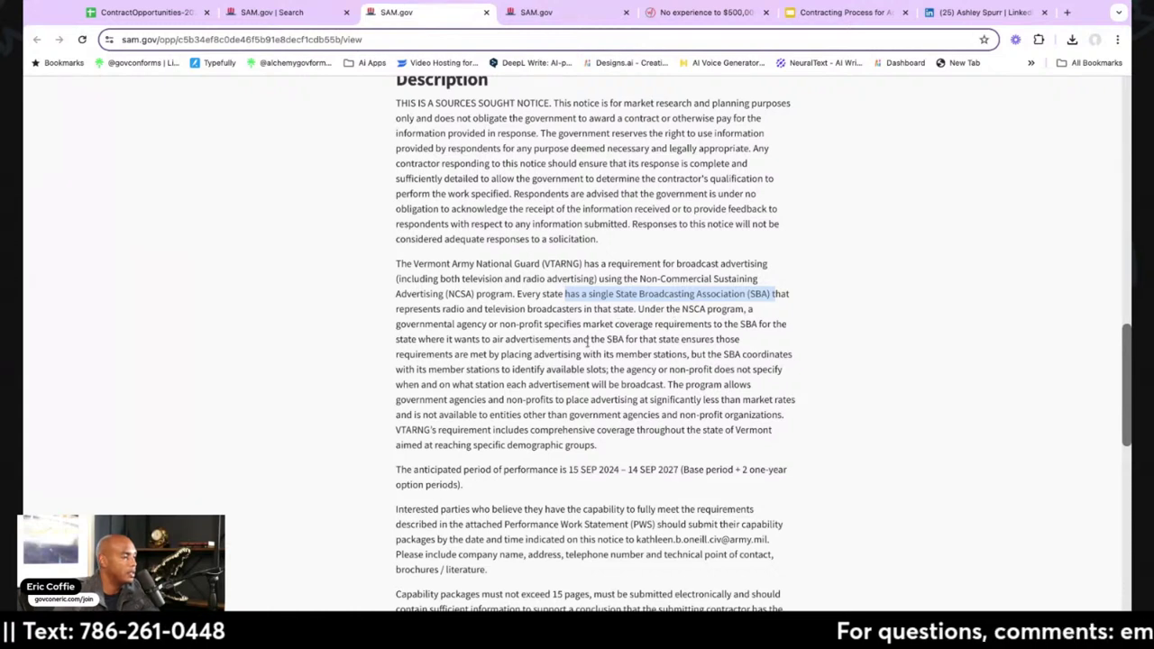
pyautogui.scroll(-1, 588, 339)
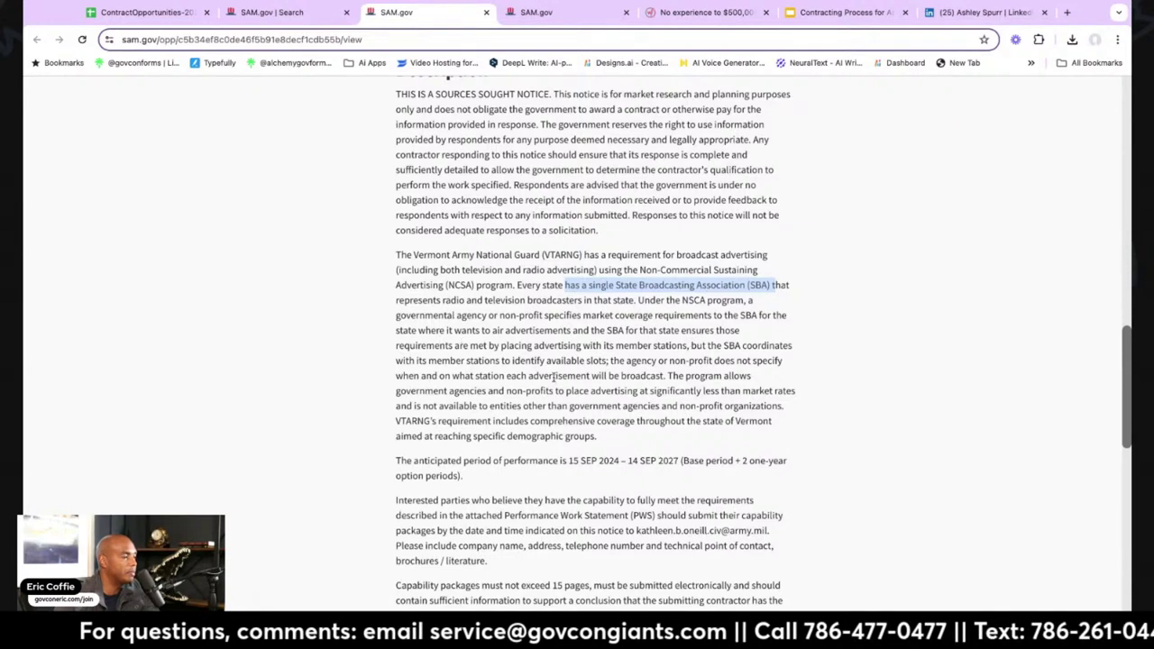
pyautogui.scroll(-1, 553, 377)
pyautogui.scroll(-1, 554, 377)
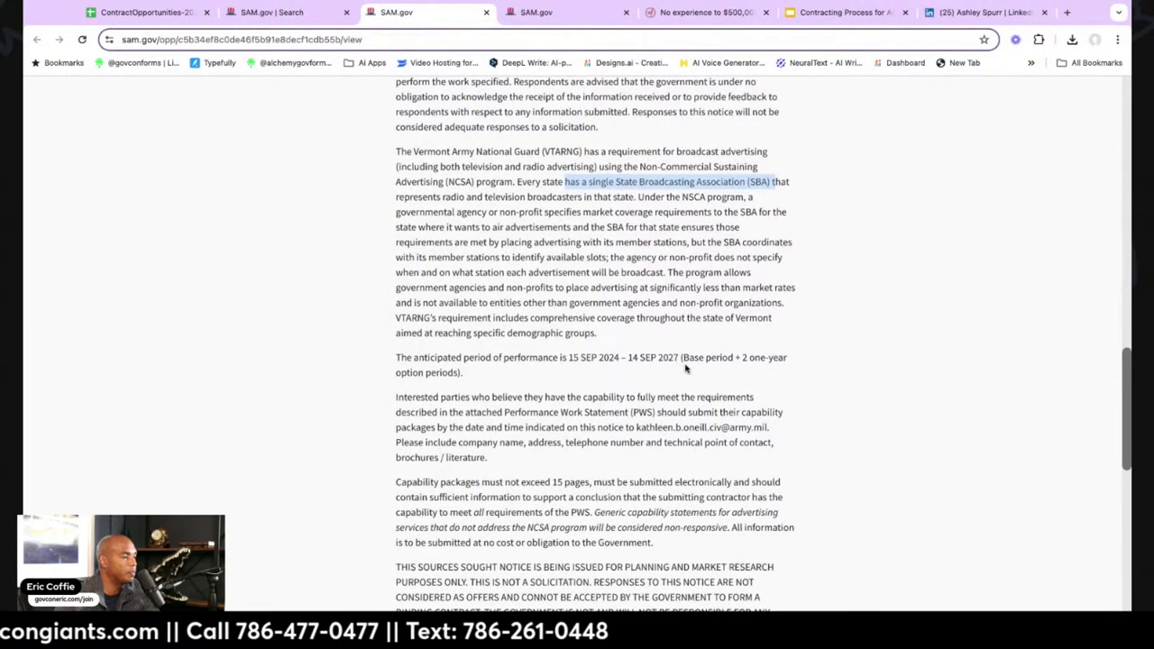
pyautogui.scroll(-2, 577, 410)
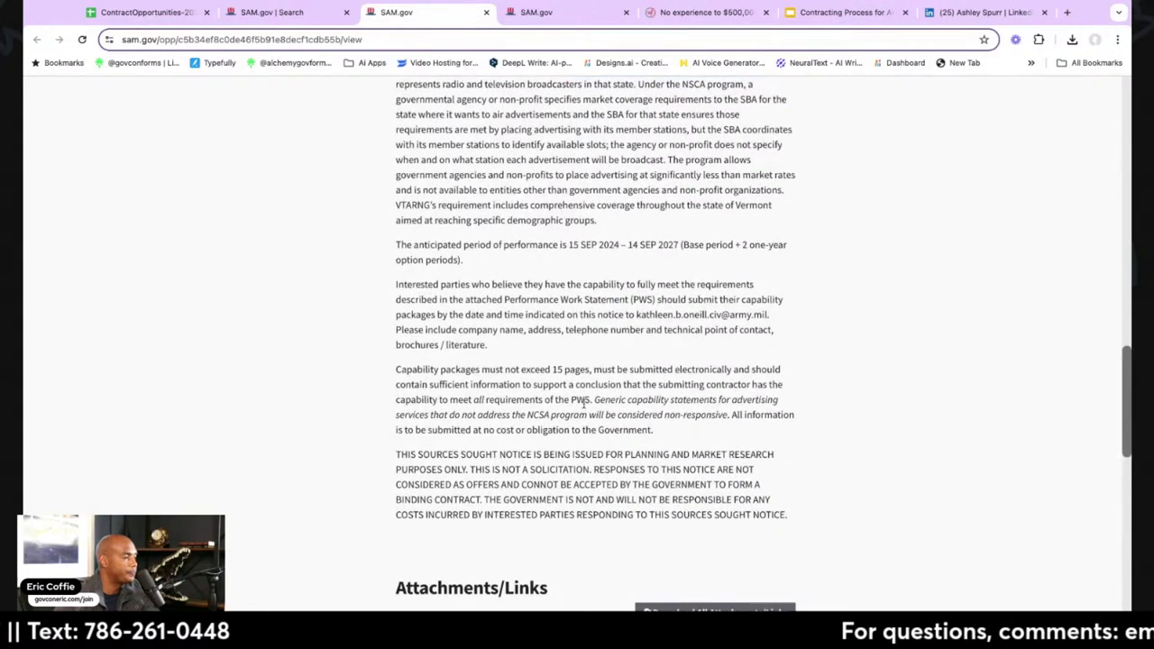
# Enlarge the page and examine the capability package paragraph for its page limit, PWS coverage and the rule on generic capability statements
pyautogui.moveTo(395, 369); pyautogui.dragTo(729, 415)
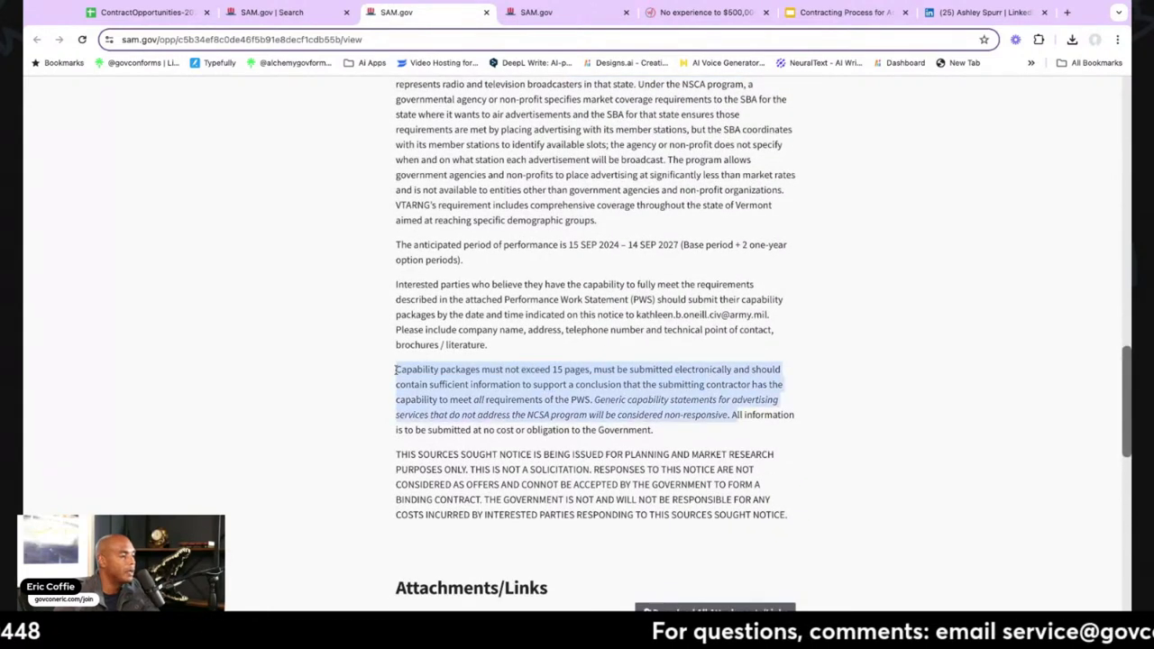
pyautogui.click(832, 390)
pyautogui.hotkey('ctrl', '+')
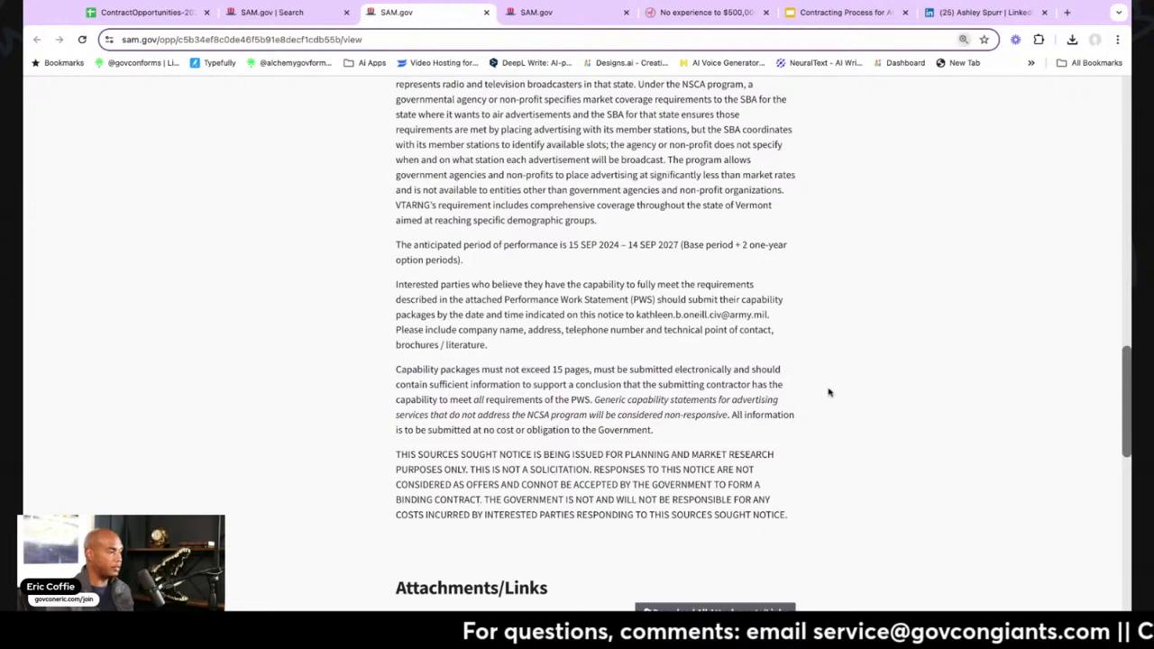
pyautogui.moveTo(517, 391); pyautogui.dragTo(768, 390)
pyautogui.scroll(-1, 528, 417)
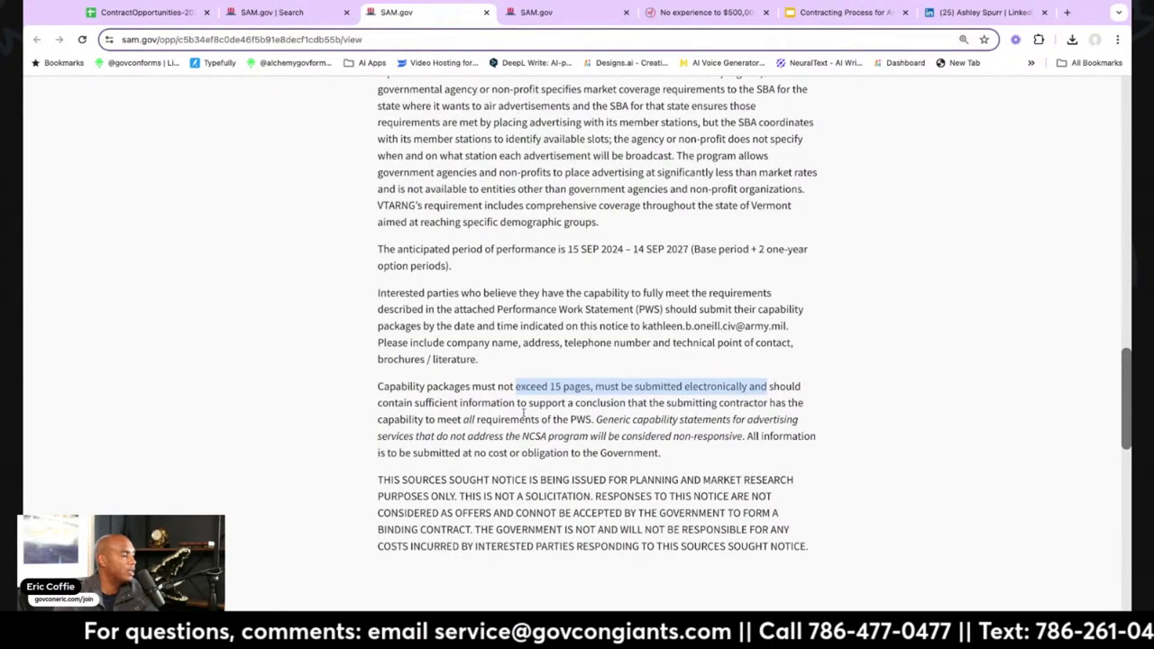
pyautogui.click(456, 403)
pyautogui.moveTo(393, 403); pyautogui.dragTo(591, 421)
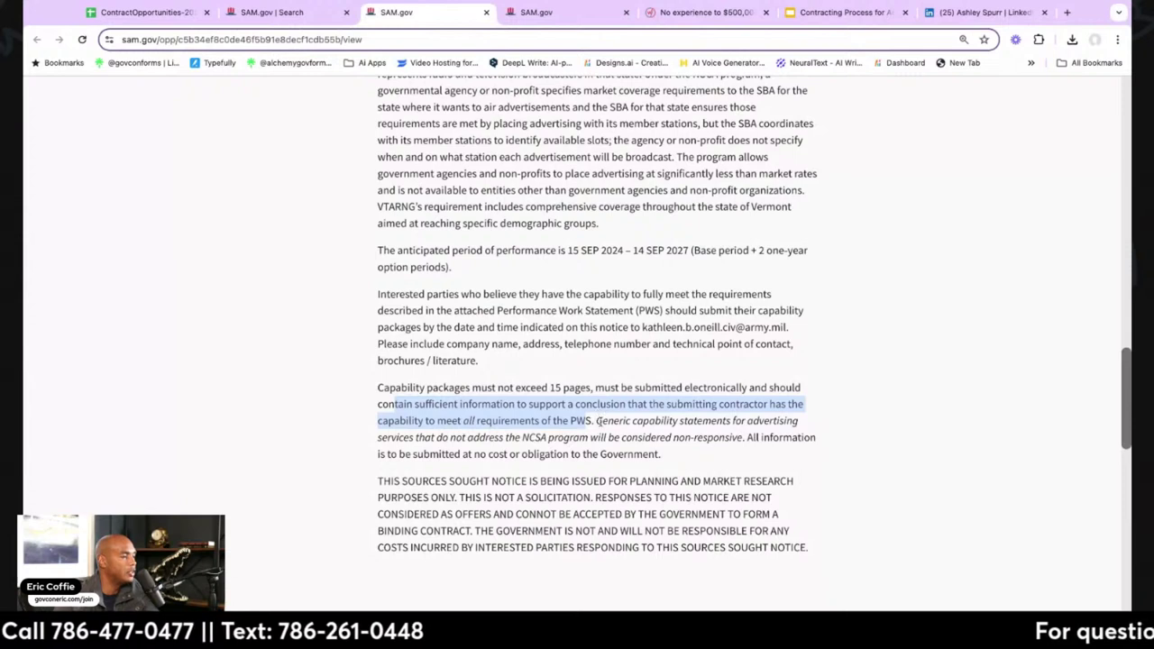
pyautogui.click(604, 416)
pyautogui.moveTo(596, 420); pyautogui.dragTo(607, 438)
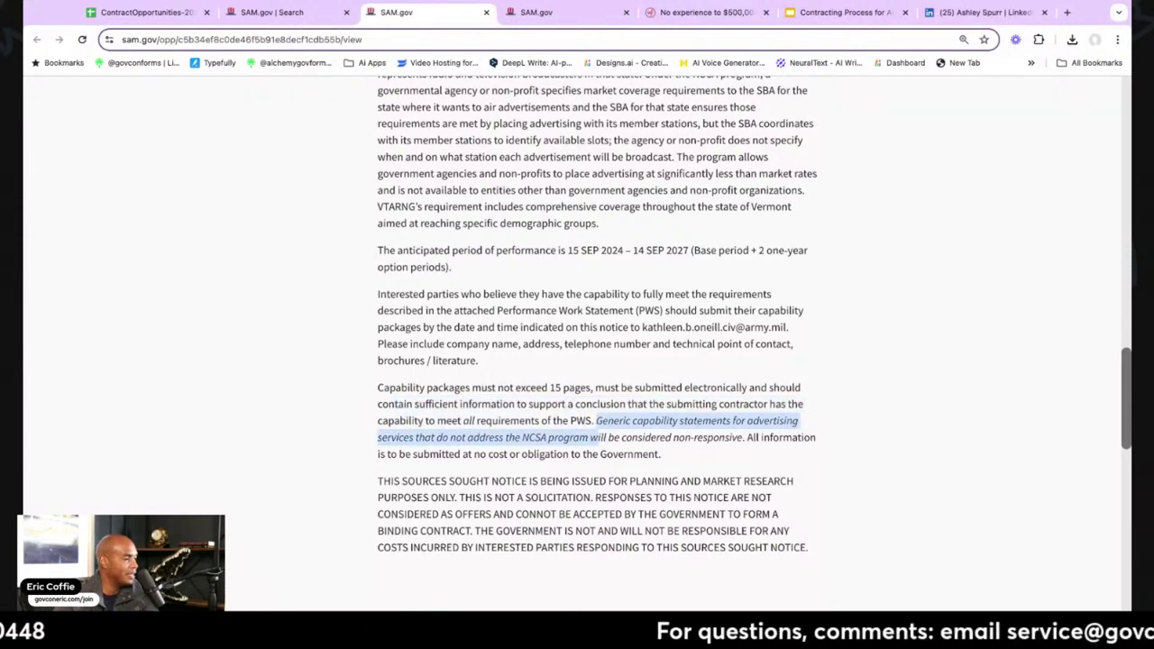
pyautogui.moveTo(597, 438); pyautogui.dragTo(745, 438)
pyautogui.click(856, 435)
# Download the Performance Work Statement (PWS) NCSA.docx attachment and open Google Docs in a new tab
pyautogui.scroll(-3, 819, 441)
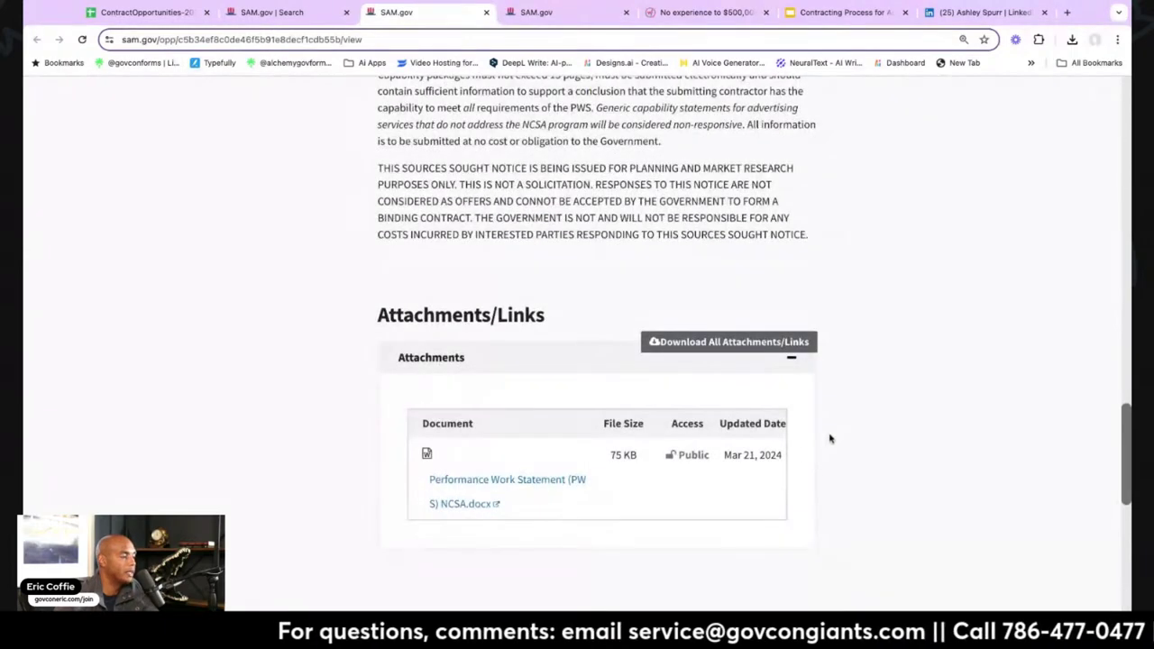
pyautogui.click(502, 488)
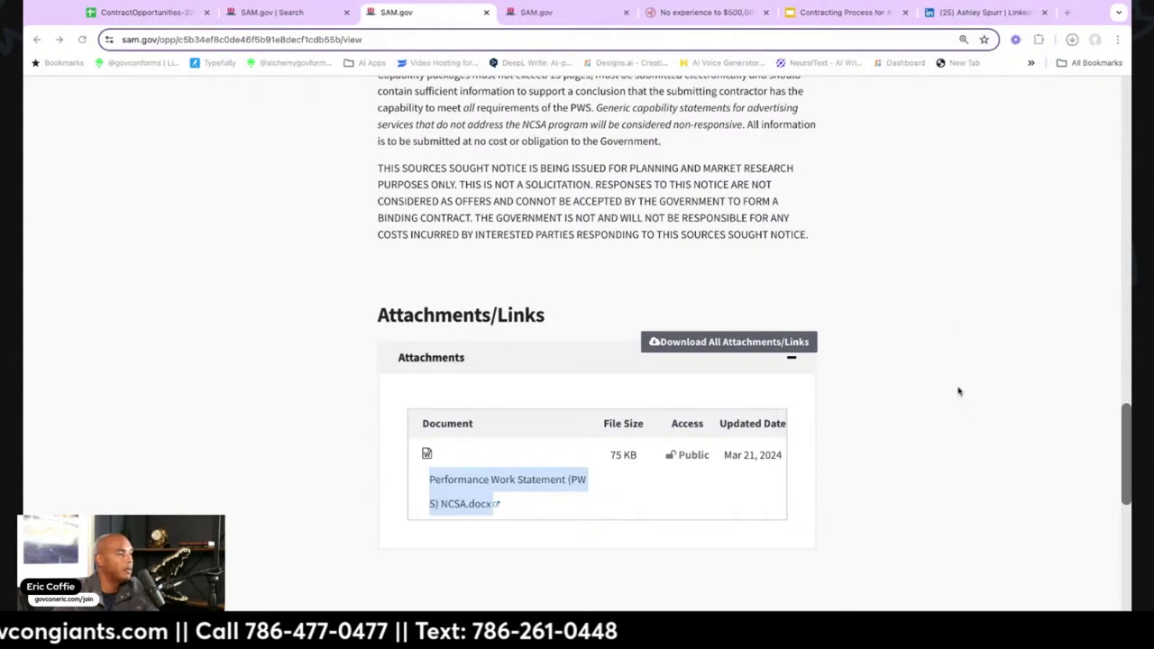
pyautogui.click(1066, 12)
pyautogui.click(1079, 97)
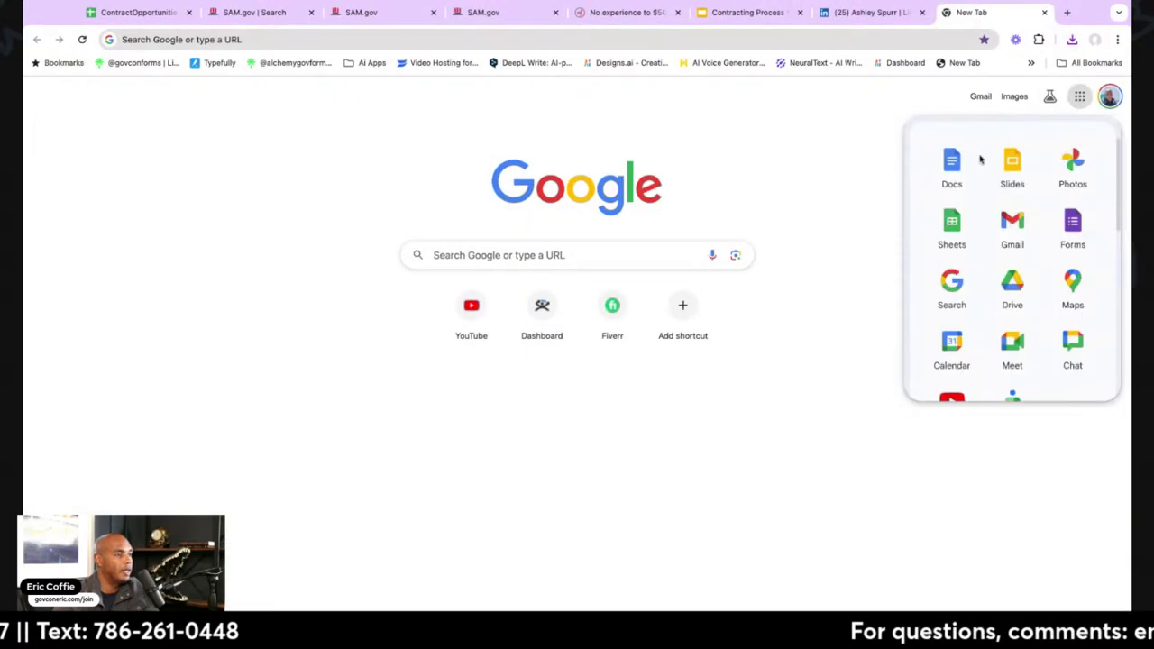
pyautogui.click(955, 165)
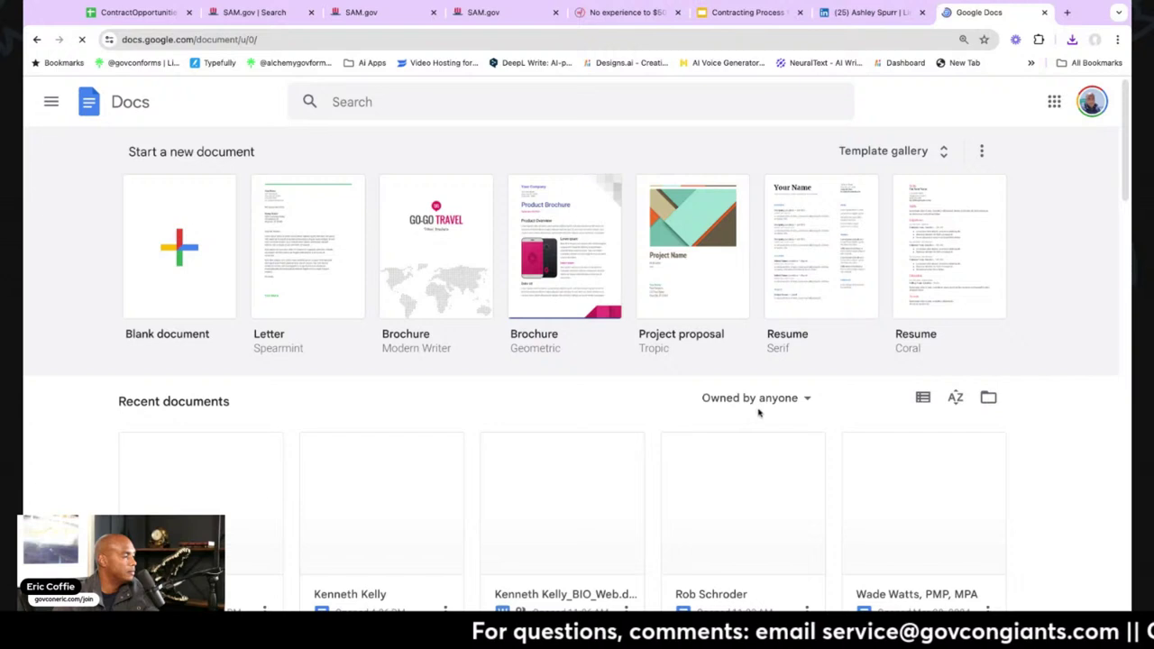
# Upload the downloaded Performance Work Statement (PWS) NCSA file and open it in Google Docs
pyautogui.click(988, 398)
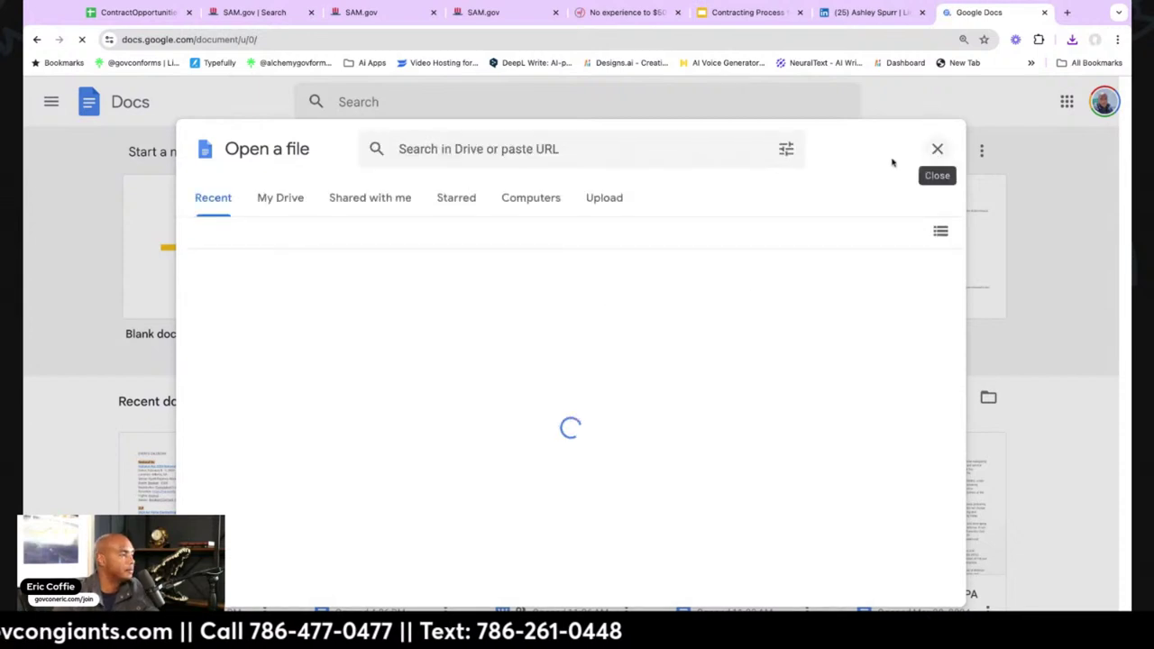
pyautogui.click(593, 203)
pyautogui.click(576, 467)
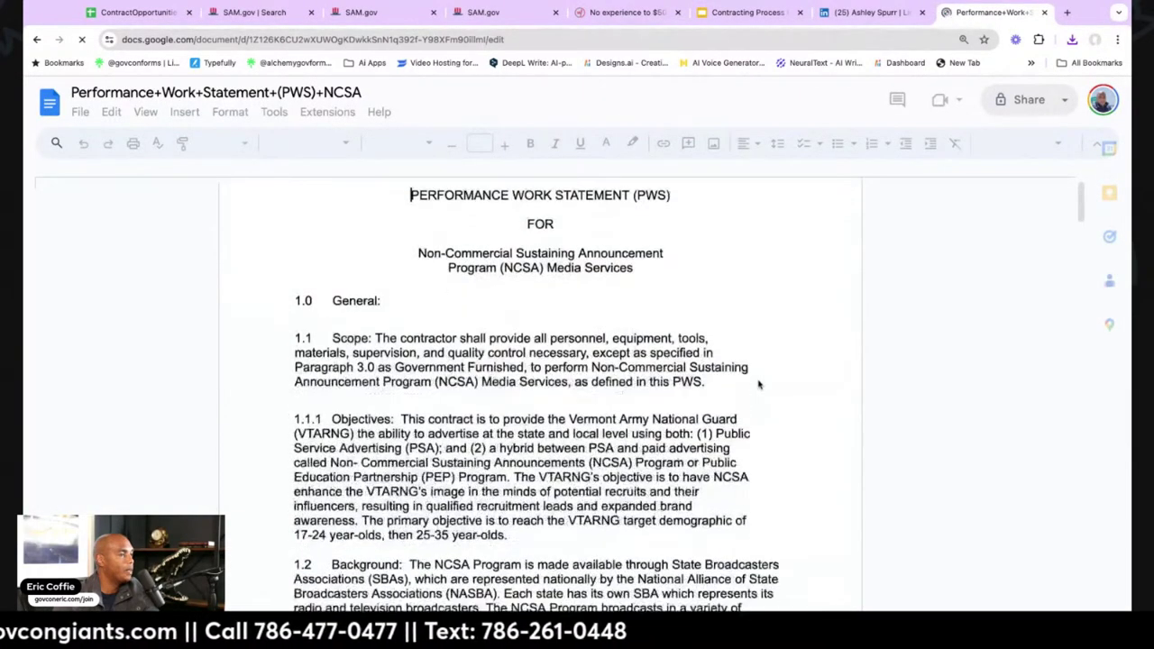
# Set the zoom of the Performance Work Statement document to 150%
pyautogui.scroll(-5, 758, 386)
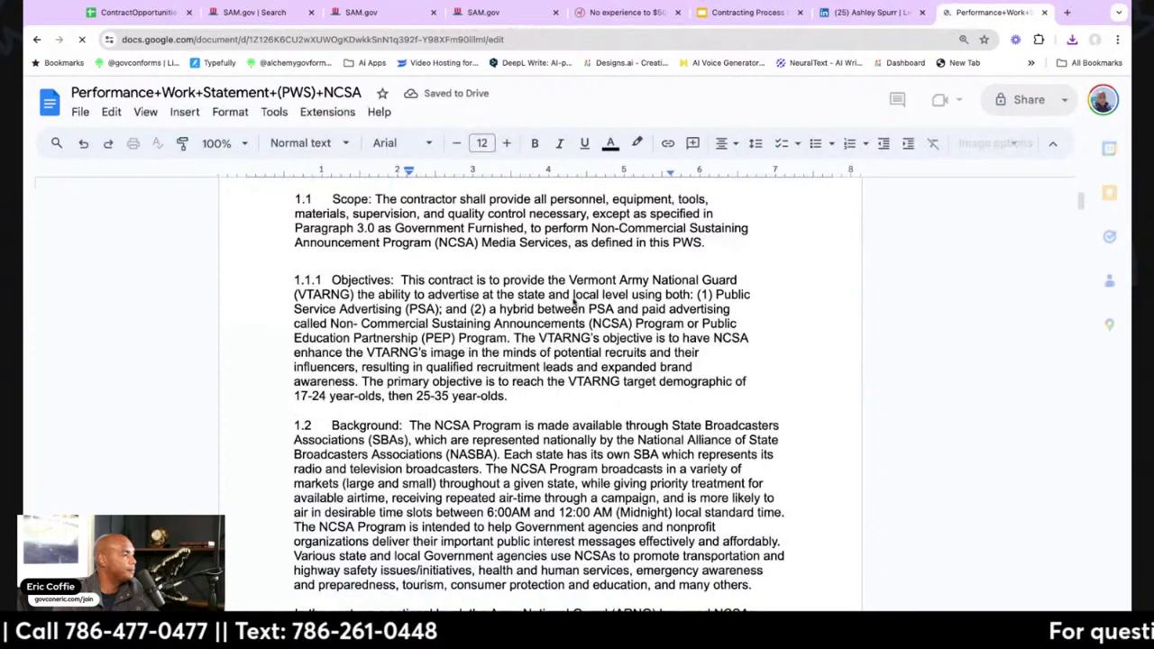
pyautogui.scroll(5, 541, 315)
pyautogui.click(236, 144)
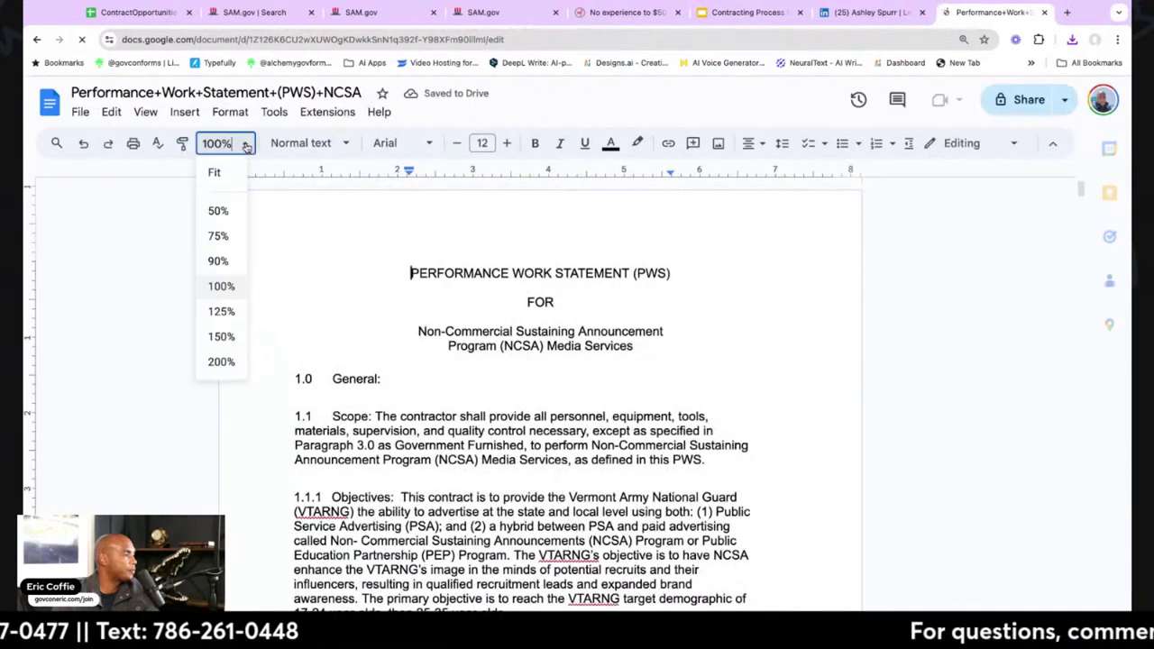
pyautogui.click(222, 337)
# Look through the Performance Work Statement from its scope and objectives to the contractor tasks in section 5.0 Requirements
pyautogui.scroll(-3, 836, 322)
pyautogui.scroll(-3, 848, 397)
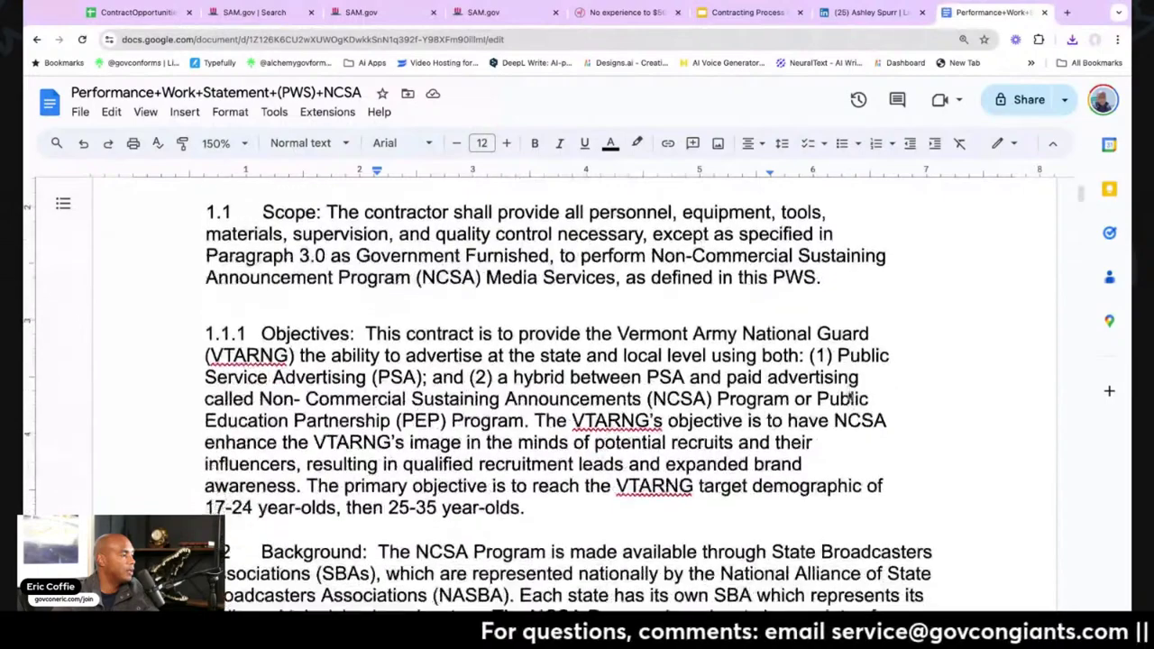
pyautogui.scroll(-3, 849, 397)
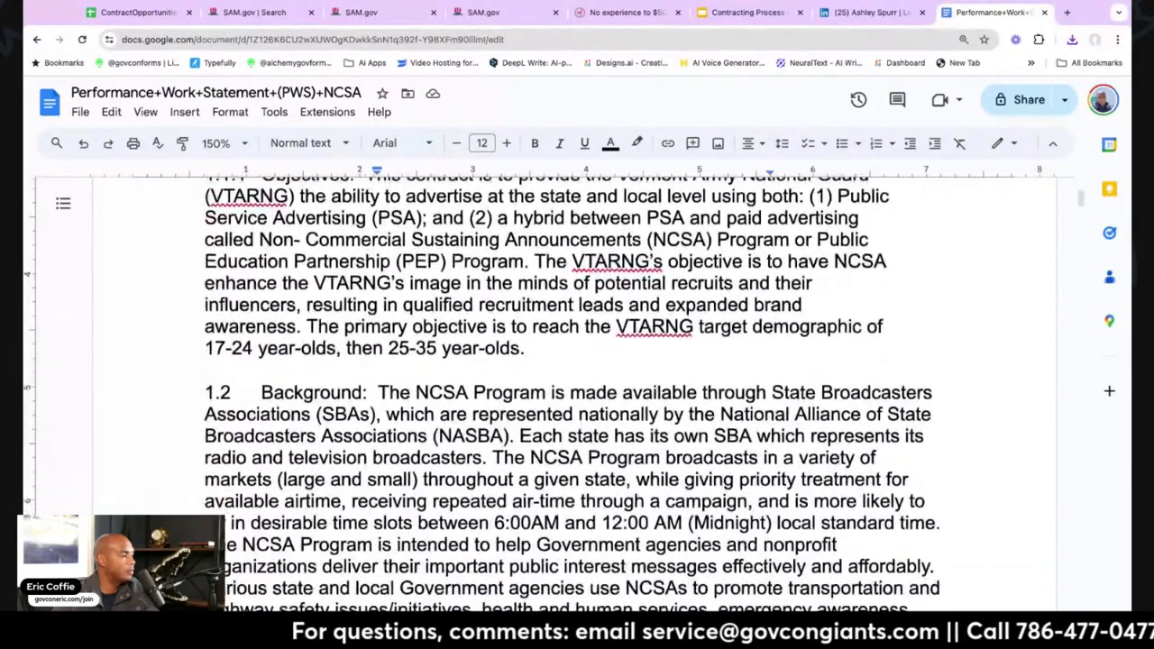
pyautogui.scroll(-7, 574, 346)
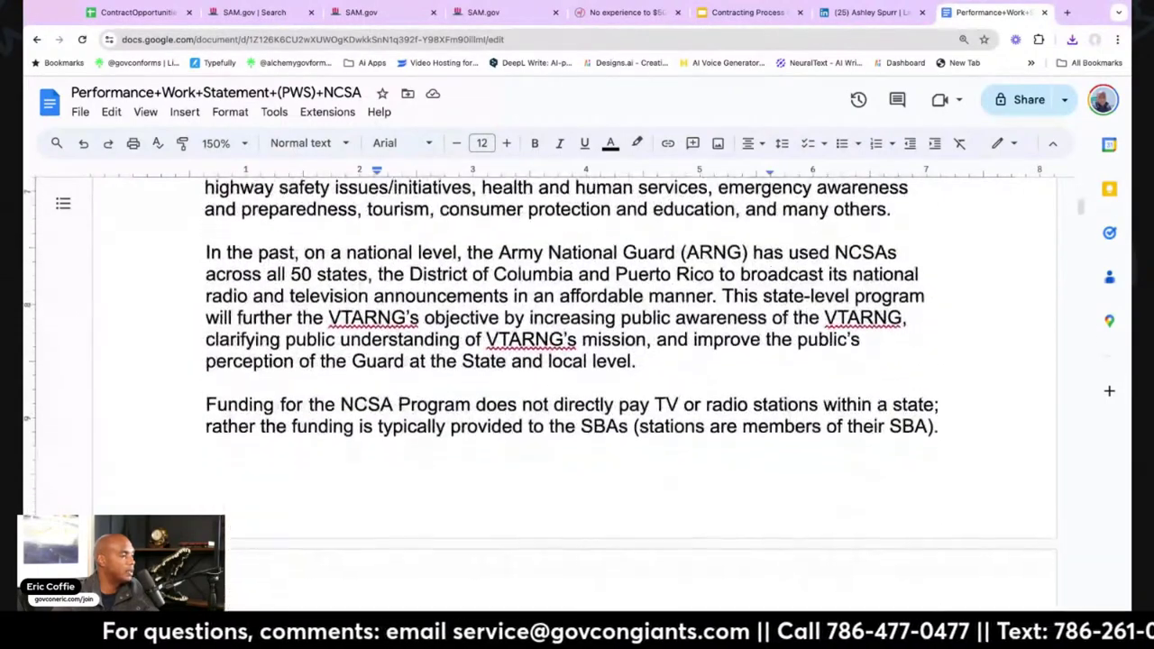
pyautogui.scroll(-9, 573, 388)
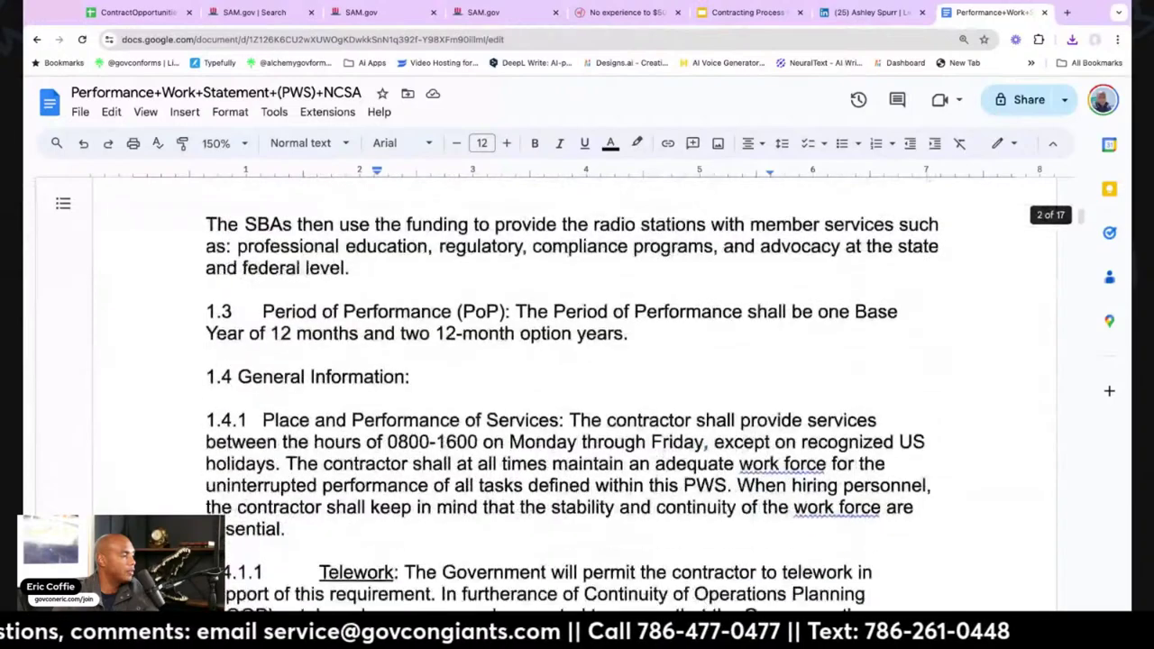
pyautogui.scroll(-6, 928, 404)
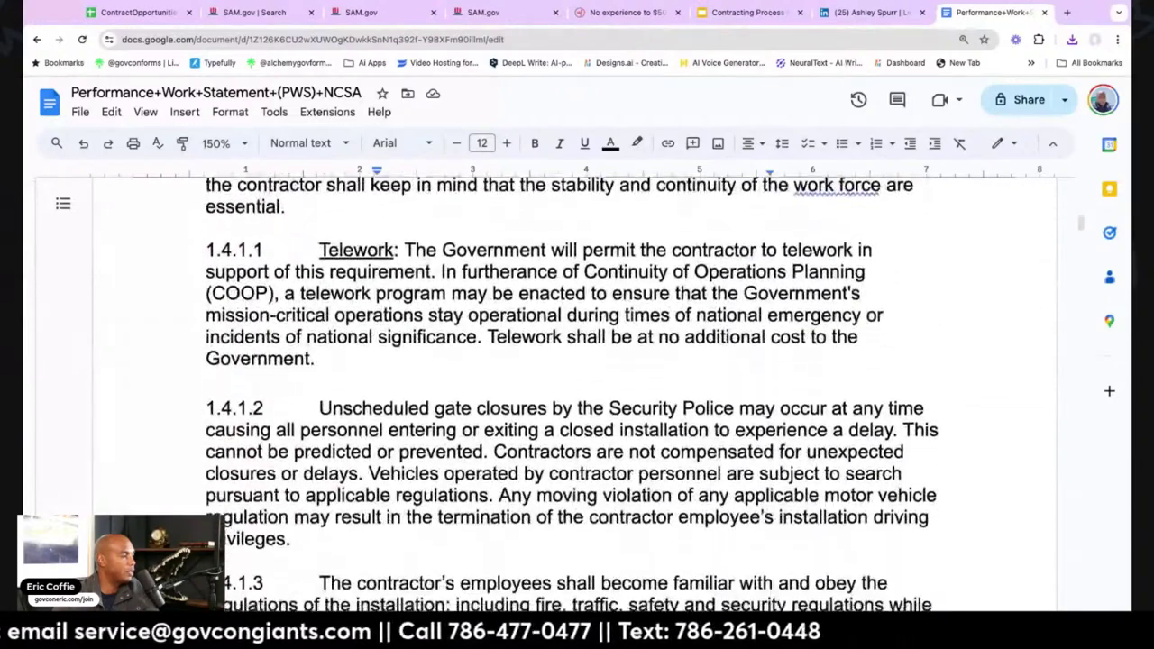
pyautogui.scroll(-14, 929, 361)
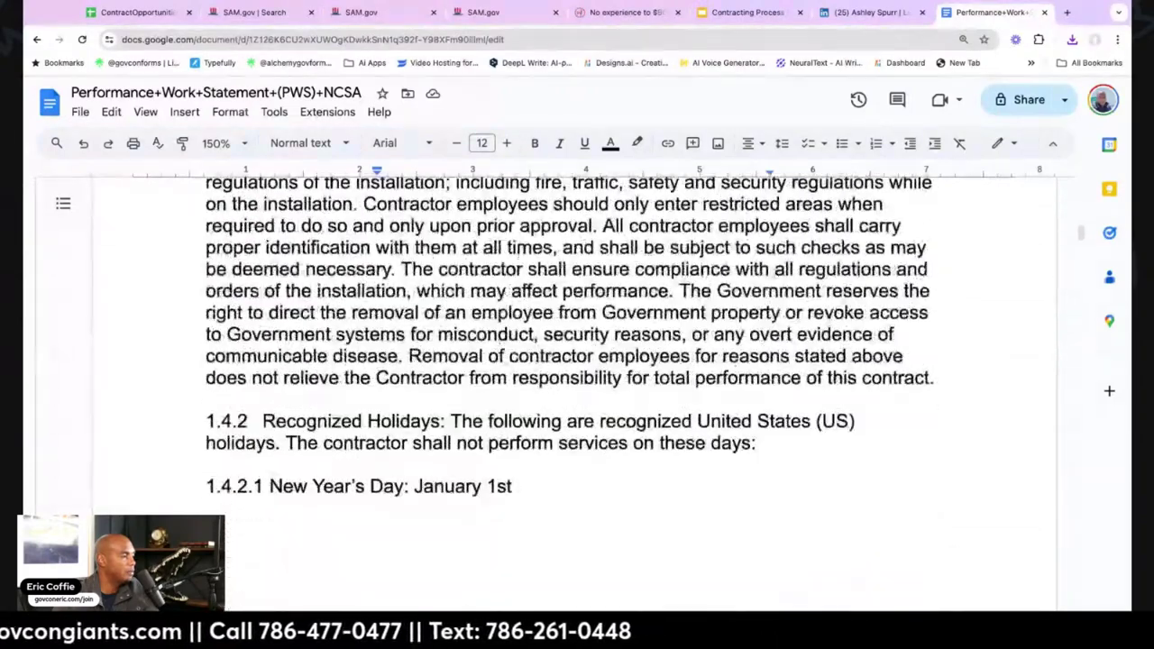
pyautogui.scroll(-12, 577, 388)
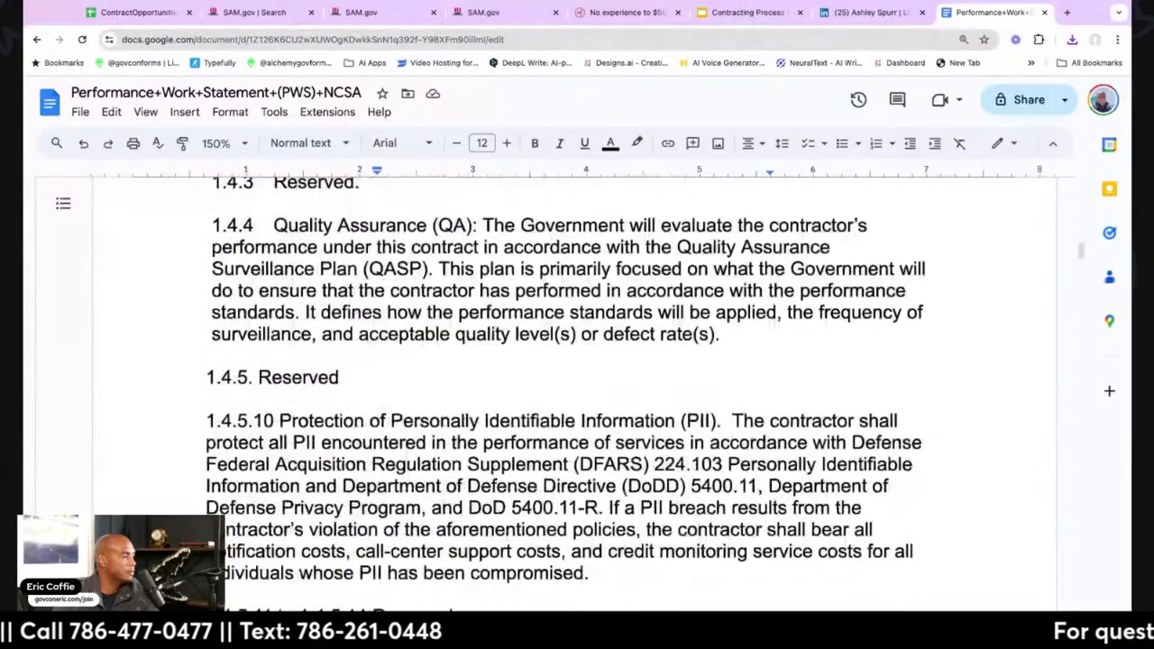
pyautogui.scroll(-15, 577, 387)
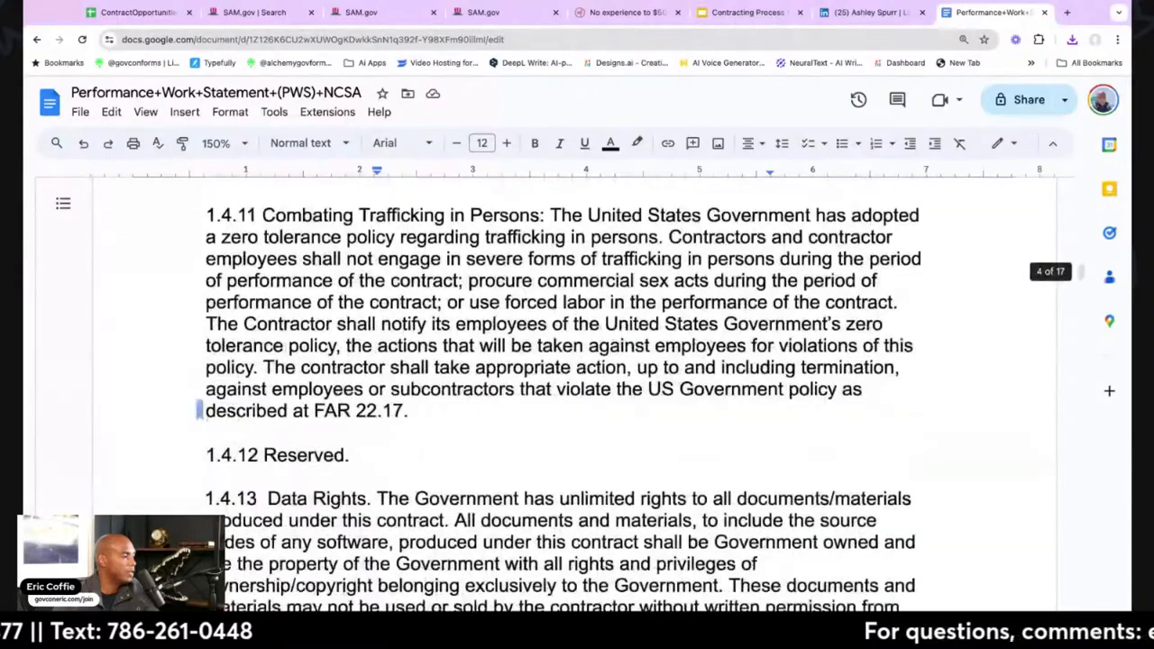
pyautogui.scroll(-20, 577, 388)
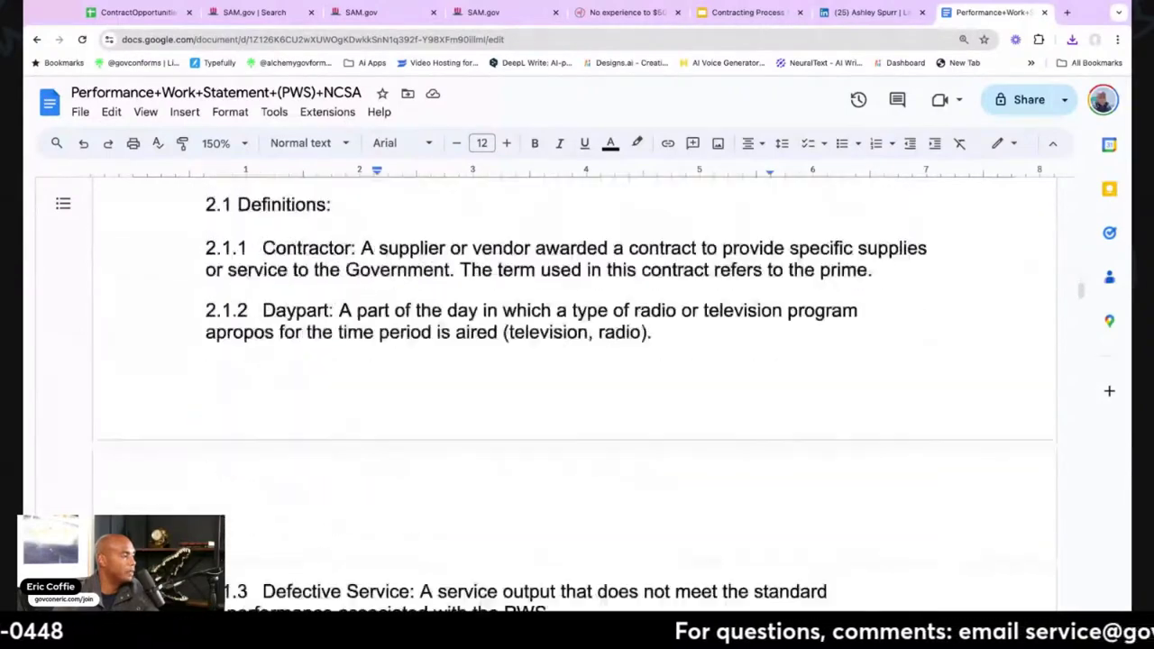
pyautogui.scroll(-20, 578, 388)
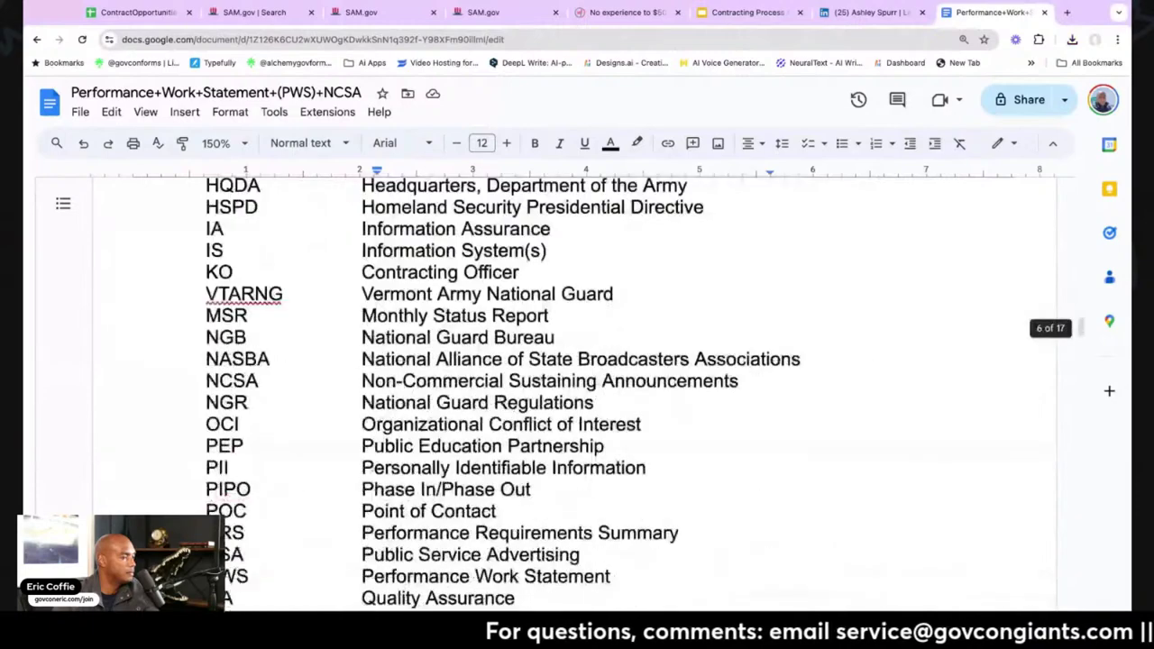
pyautogui.scroll(-12, 577, 388)
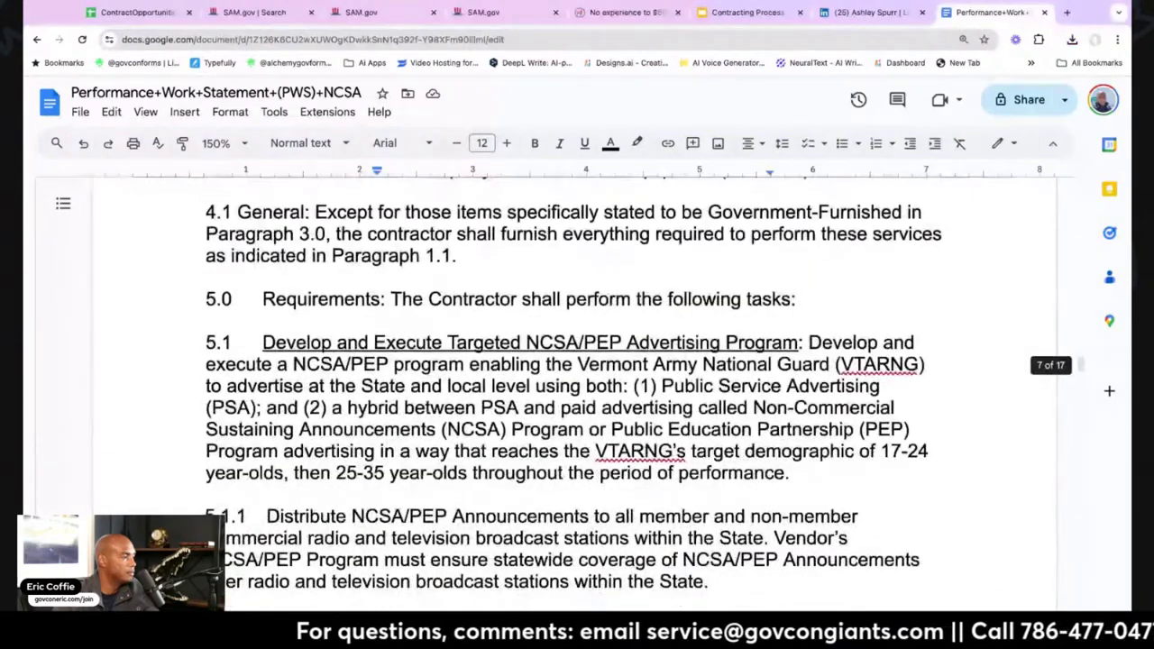
pyautogui.scroll(-1, 577, 388)
# Set the zoom of the Performance Work Statement document to 125%
pyautogui.click(221, 142)
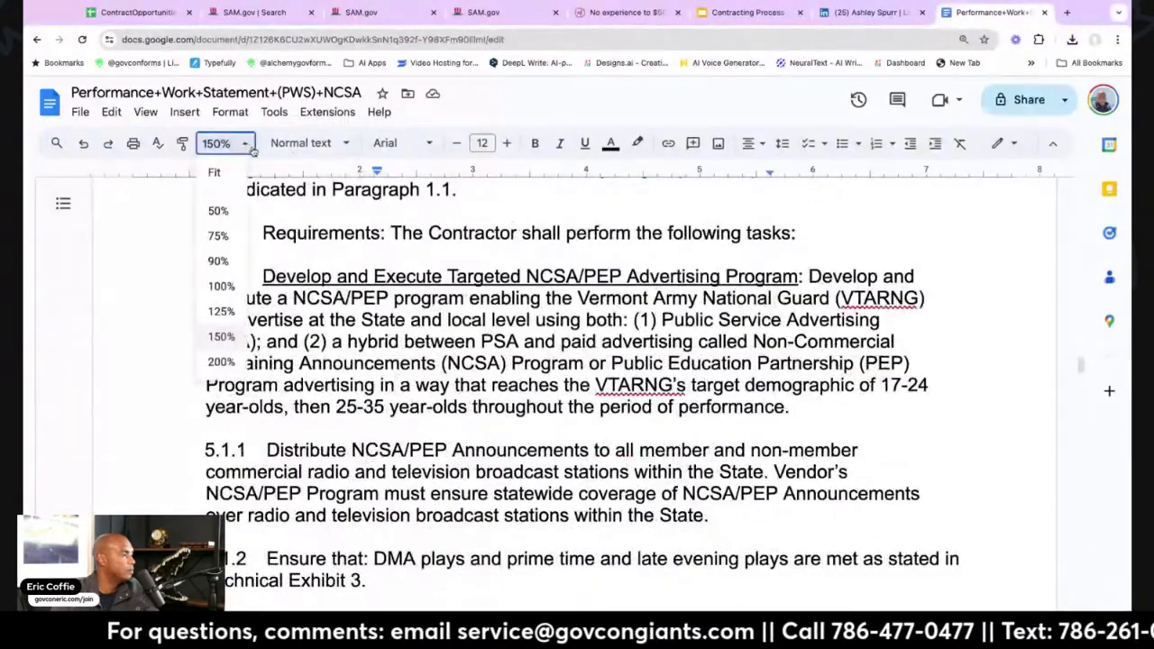
pyautogui.click(221, 312)
pyautogui.scroll(5, 798, 348)
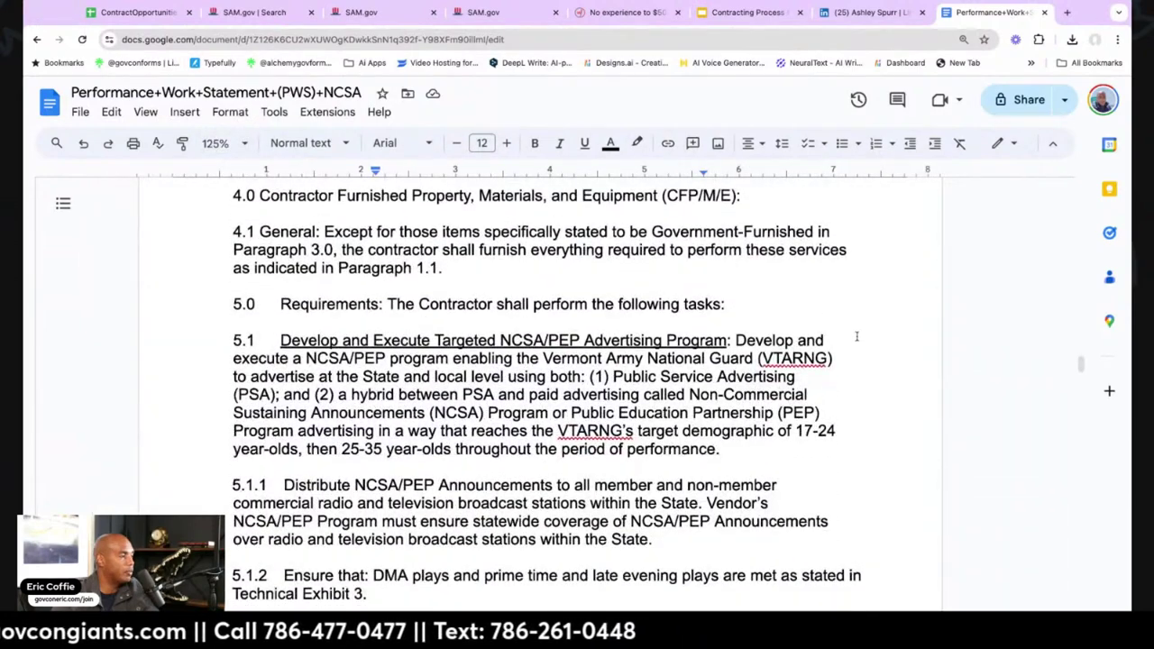
# Read the contractor tasks in sections 5.1 to 5.3 on advertising distribution, data collection and reporting, and branding standards
pyautogui.scroll(-1, 857, 336)
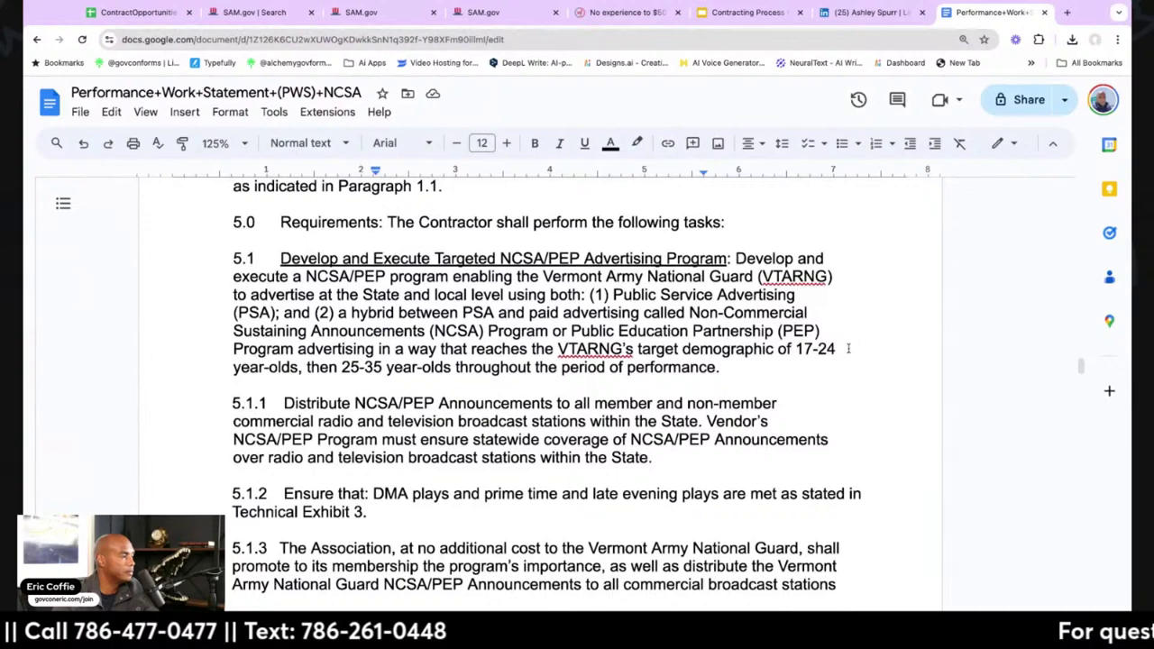
pyautogui.scroll(-1, 849, 348)
pyautogui.scroll(-4, 848, 348)
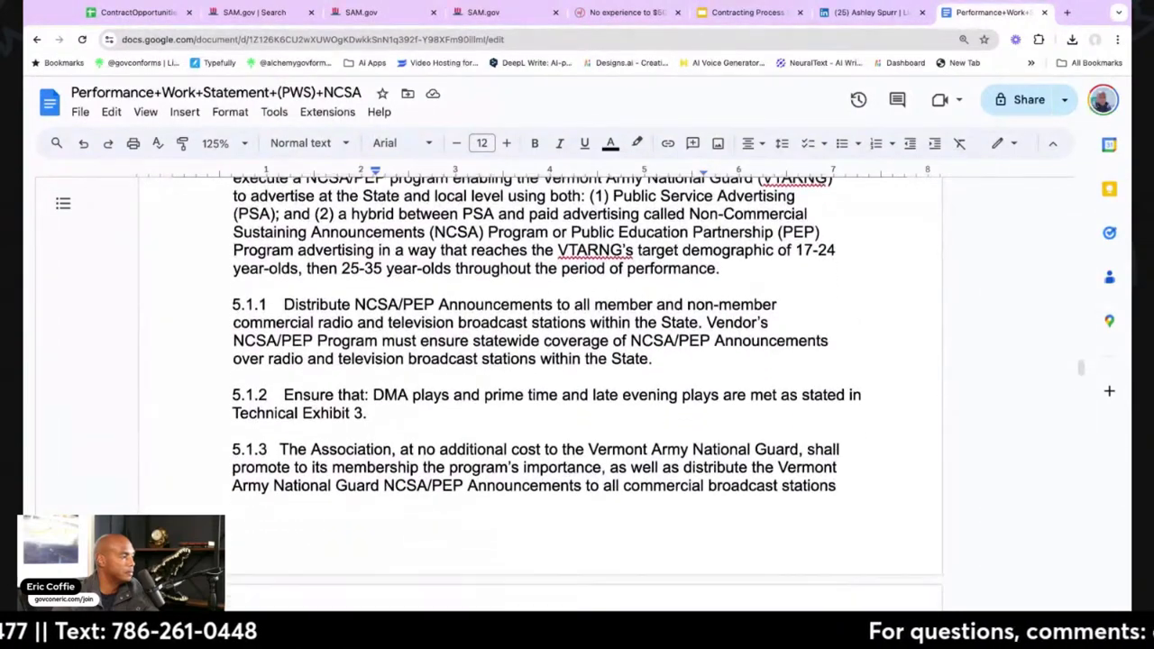
pyautogui.scroll(-2, 849, 348)
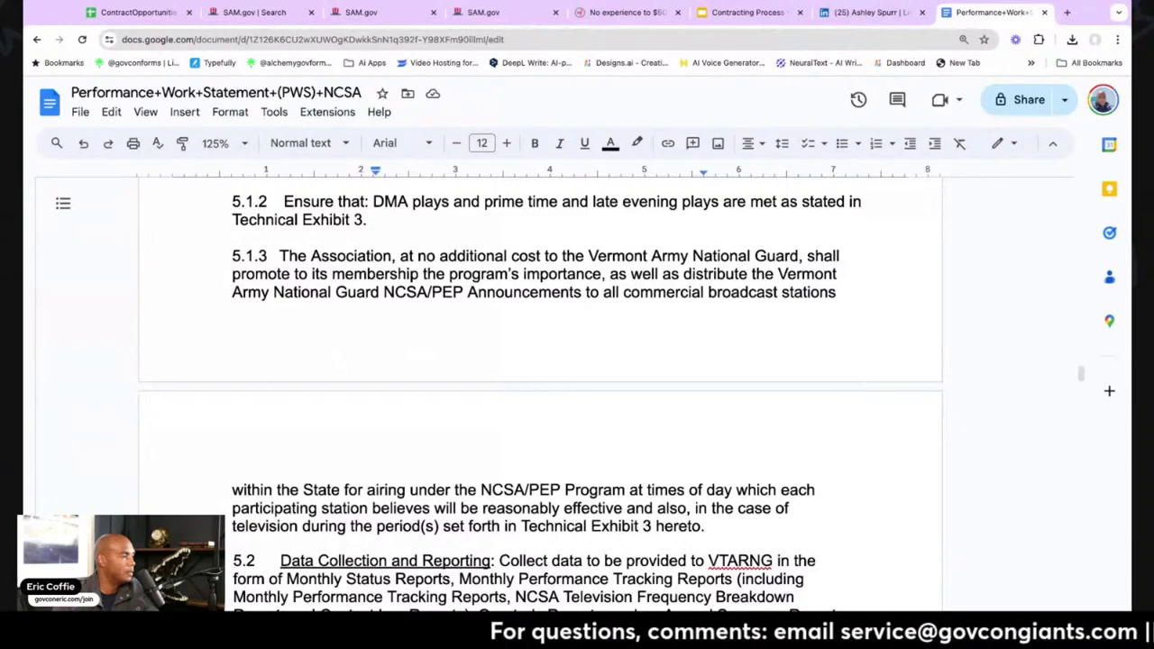
pyautogui.scroll(-5, 541, 397)
pyautogui.scroll(-1, 541, 397)
pyautogui.scroll(-3, 841, 398)
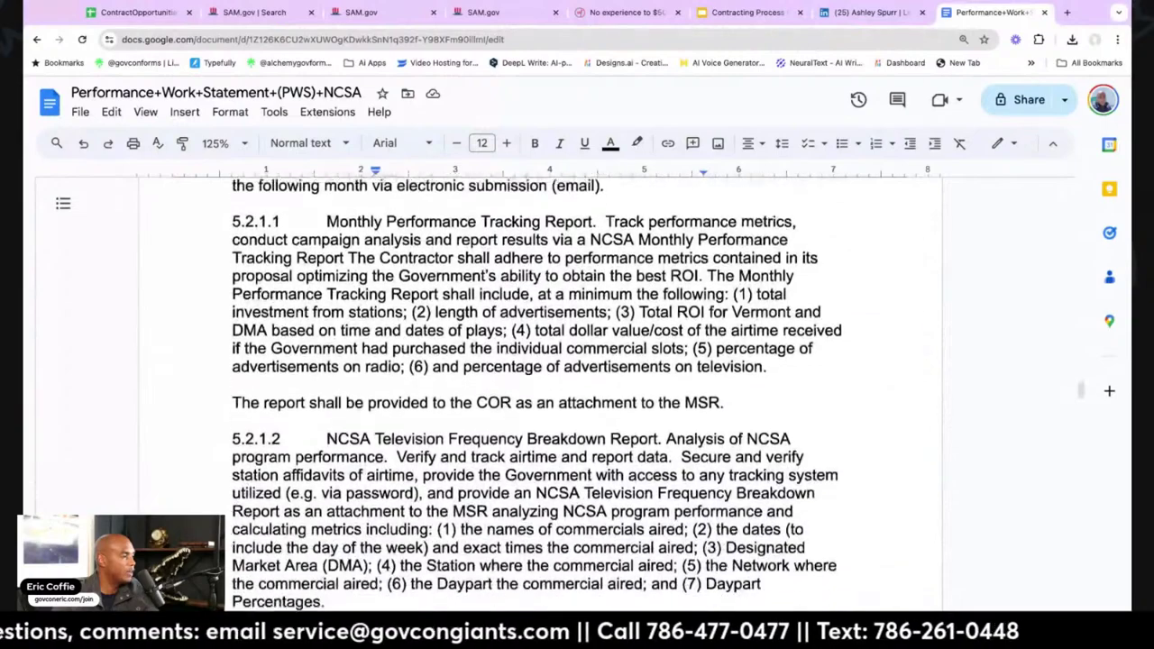
pyautogui.scroll(-15, 812, 379)
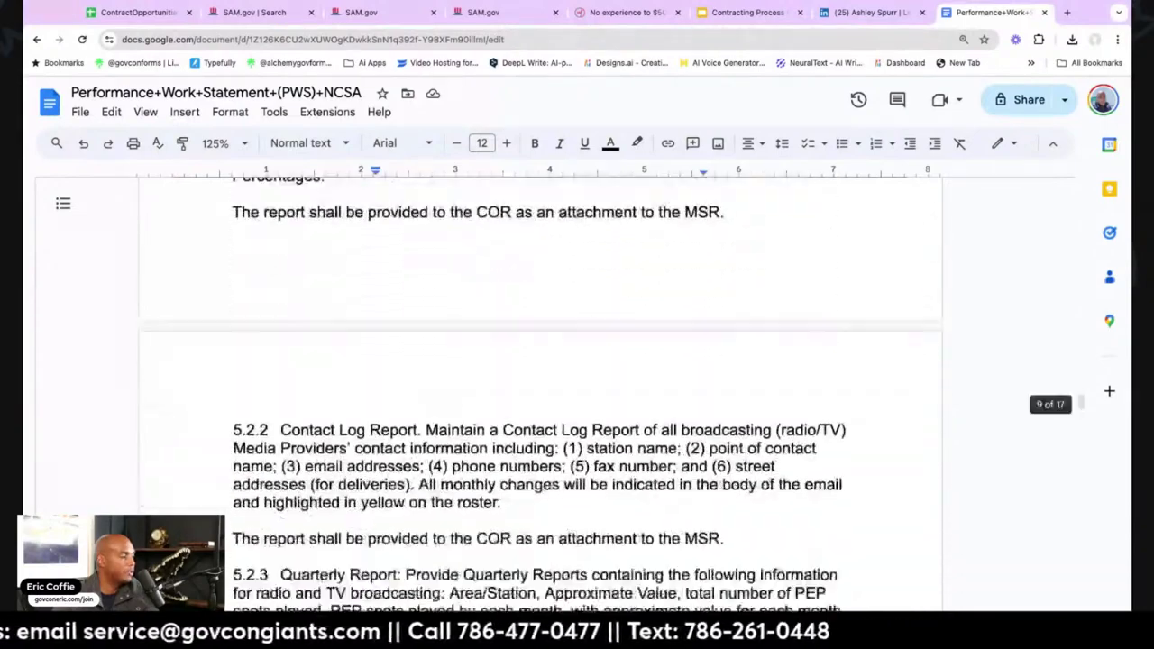
pyautogui.scroll(-10, 821, 397)
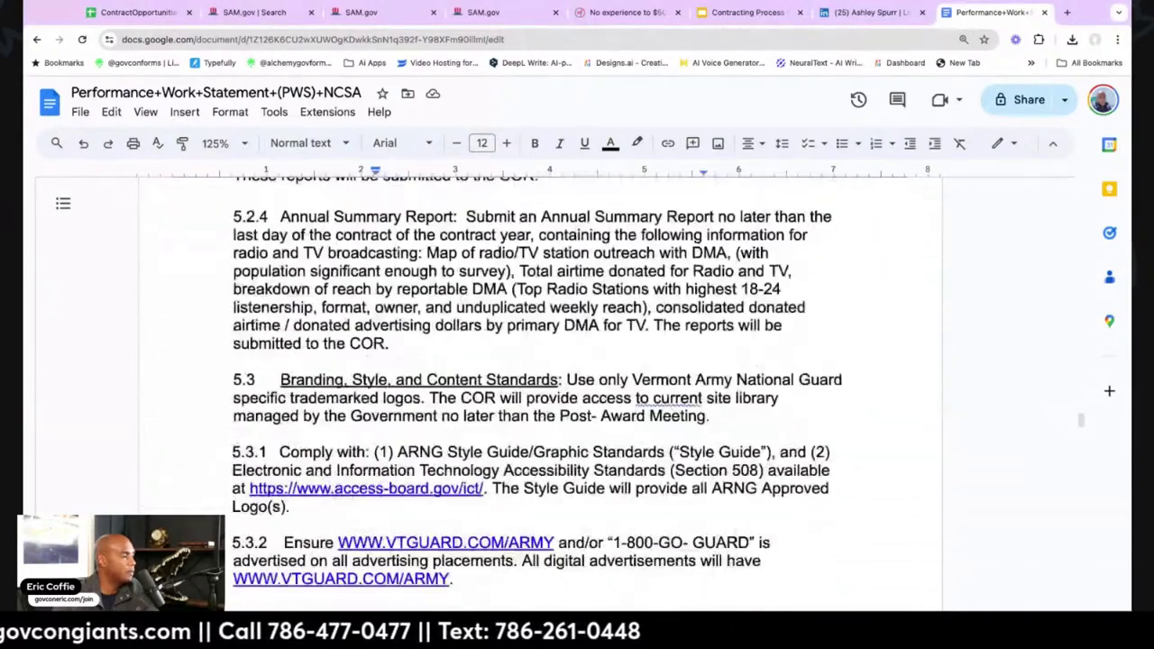
pyautogui.scroll(-1, 586, 360)
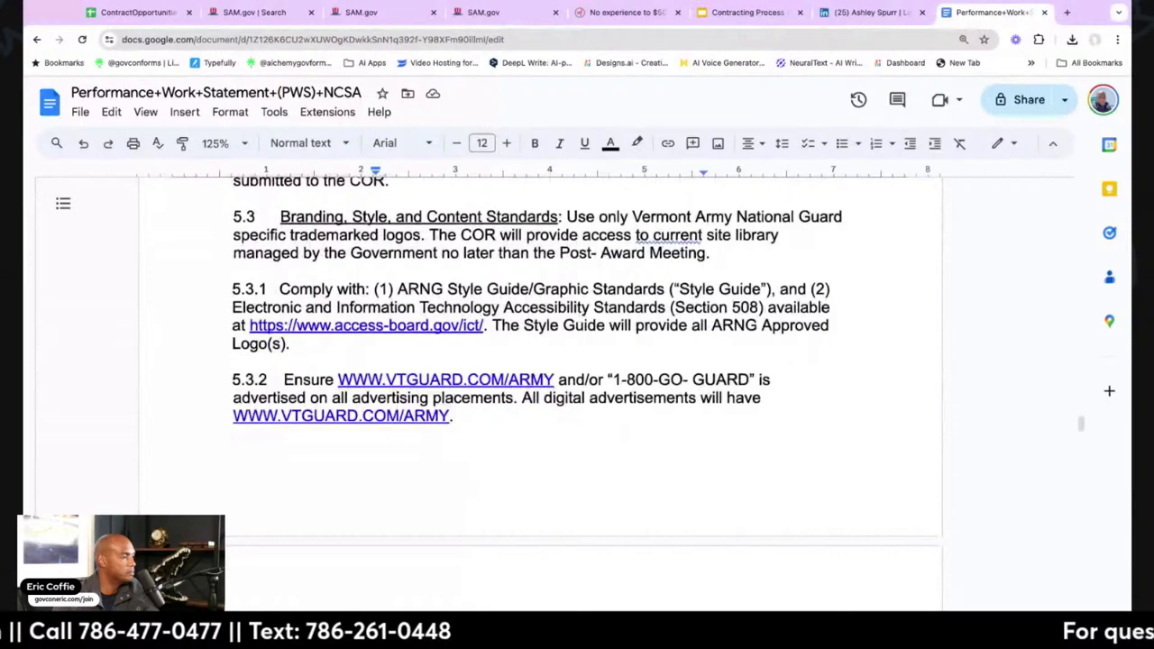
pyautogui.scroll(-7, 586, 360)
pyautogui.scroll(7, 586, 361)
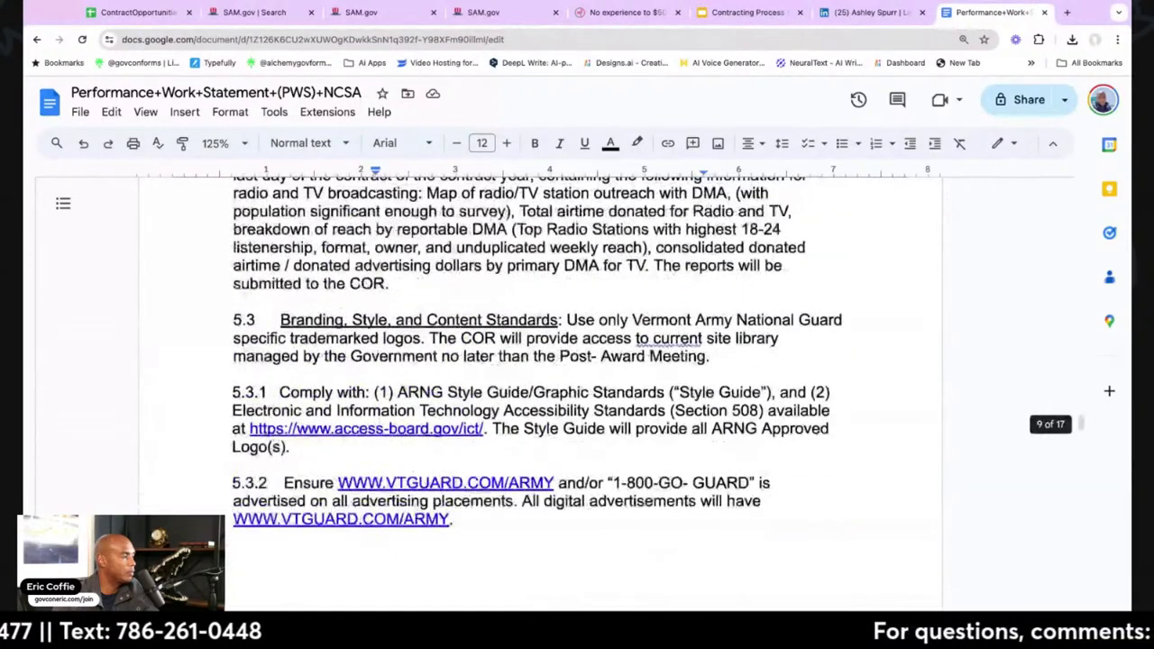
pyautogui.scroll(-2, 668, 455)
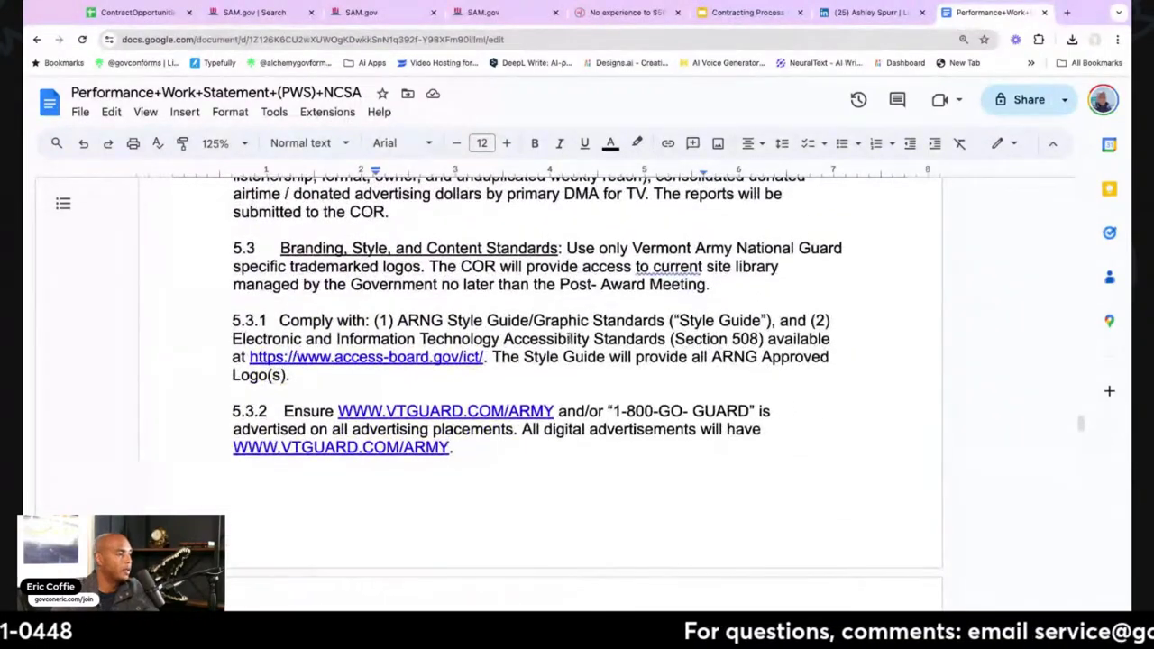
pyautogui.scroll(-10, 821, 514)
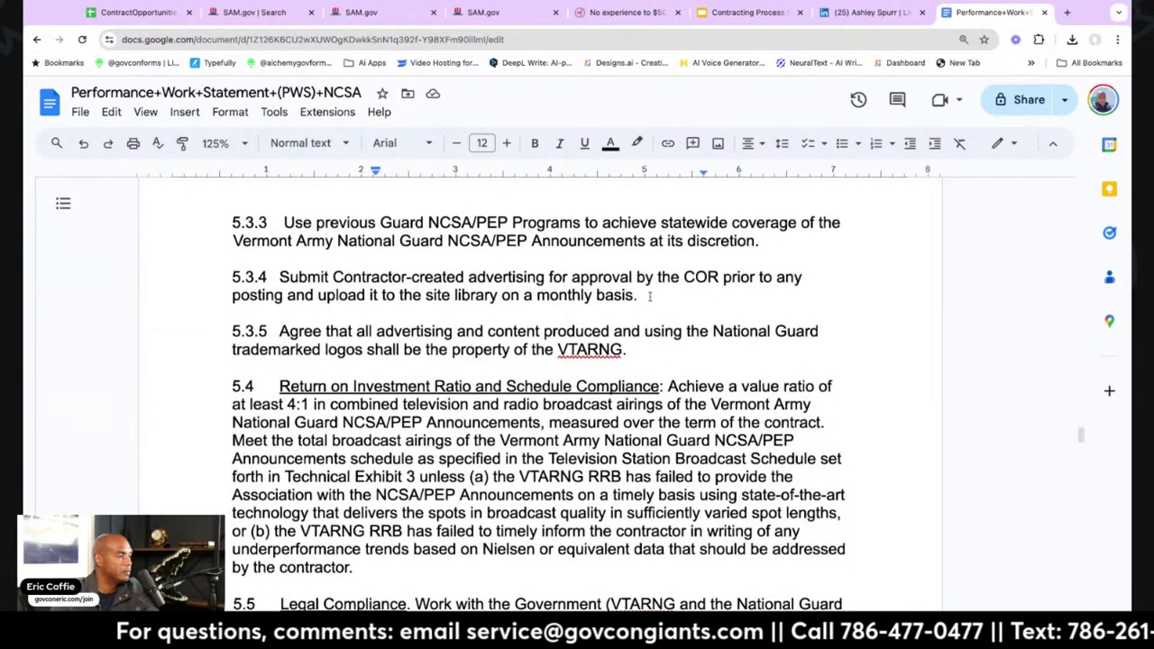
# Skim the rest of the Performance Work Statement from section 5.4 through the performance requirements table to the technical exhibits
pyautogui.scroll(-4, 735, 545)
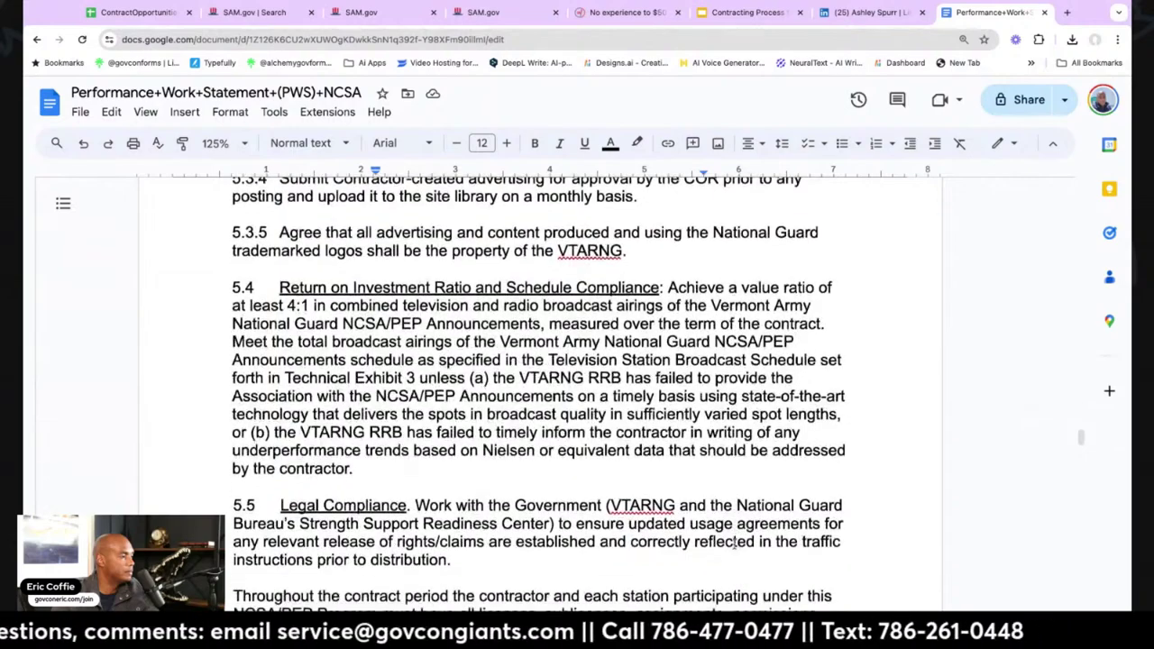
pyautogui.scroll(-18, 736, 545)
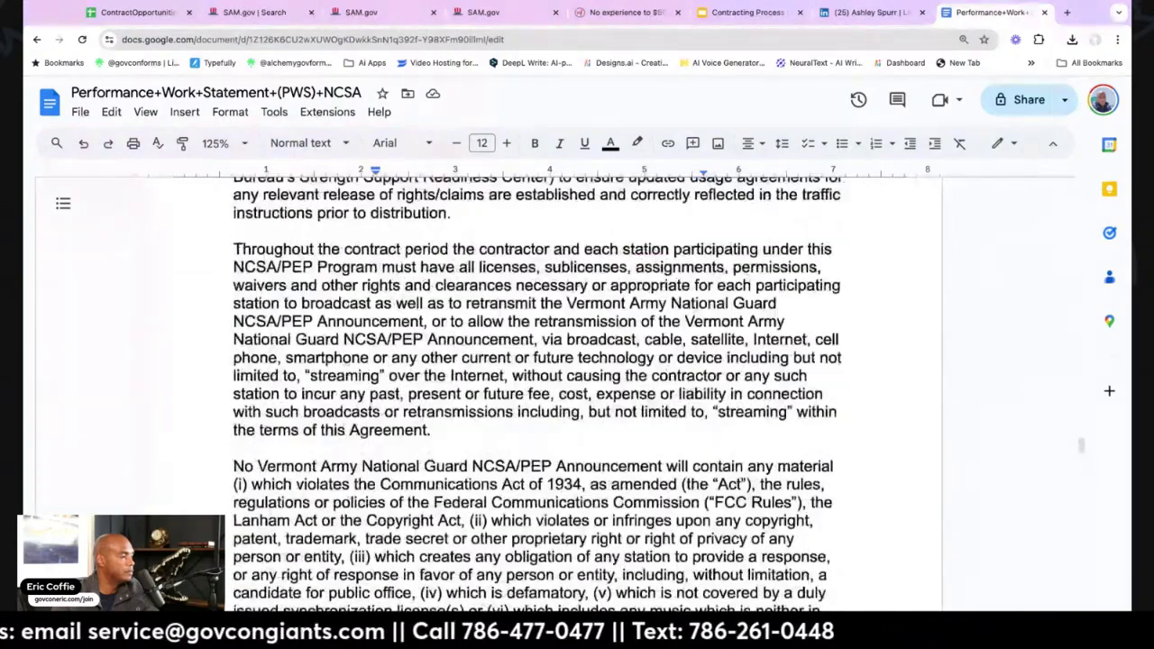
pyautogui.scroll(-15, 736, 546)
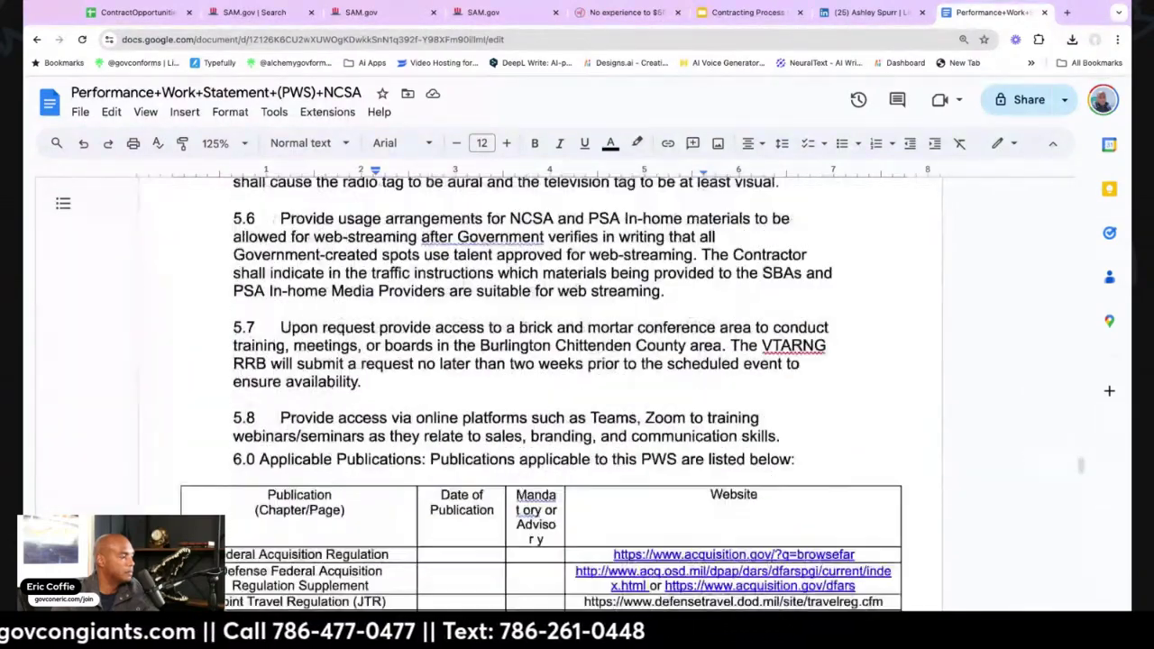
pyautogui.scroll(-20, 736, 546)
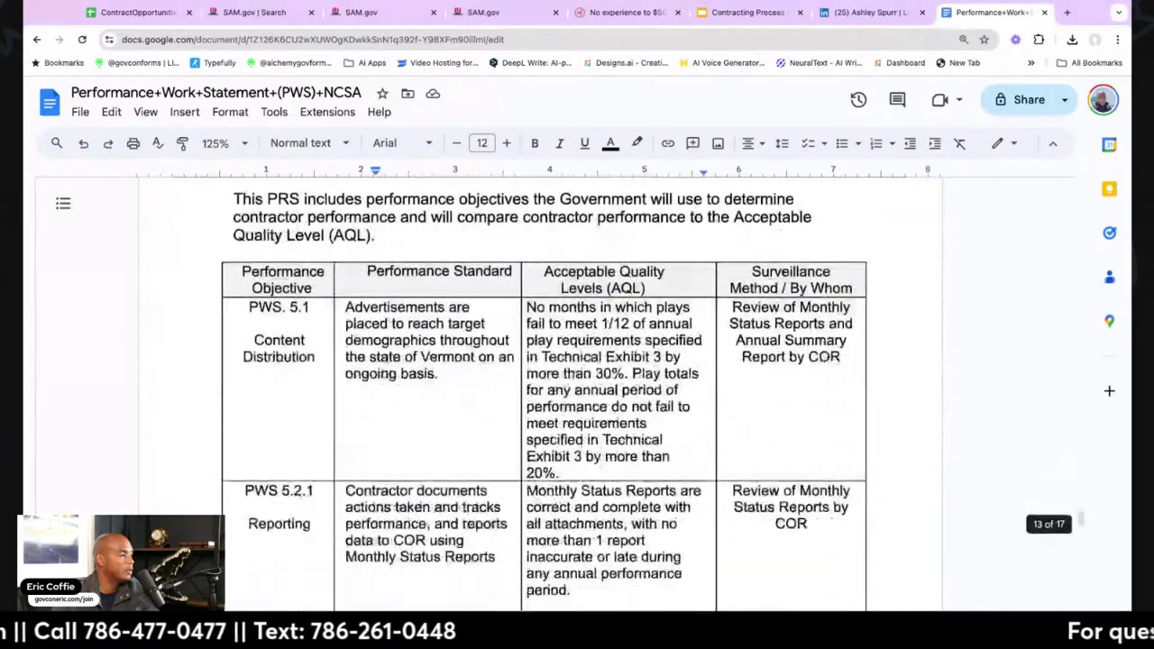
pyautogui.scroll(-20, 541, 397)
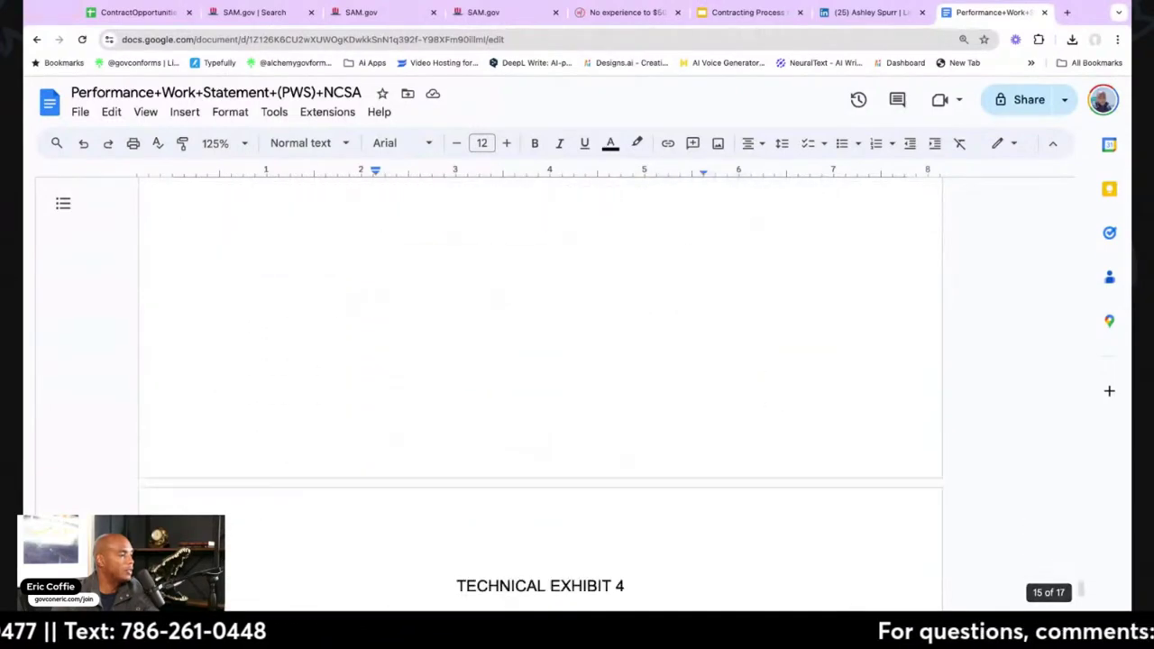
pyautogui.scroll(1, 541, 396)
pyautogui.scroll(-5, 541, 397)
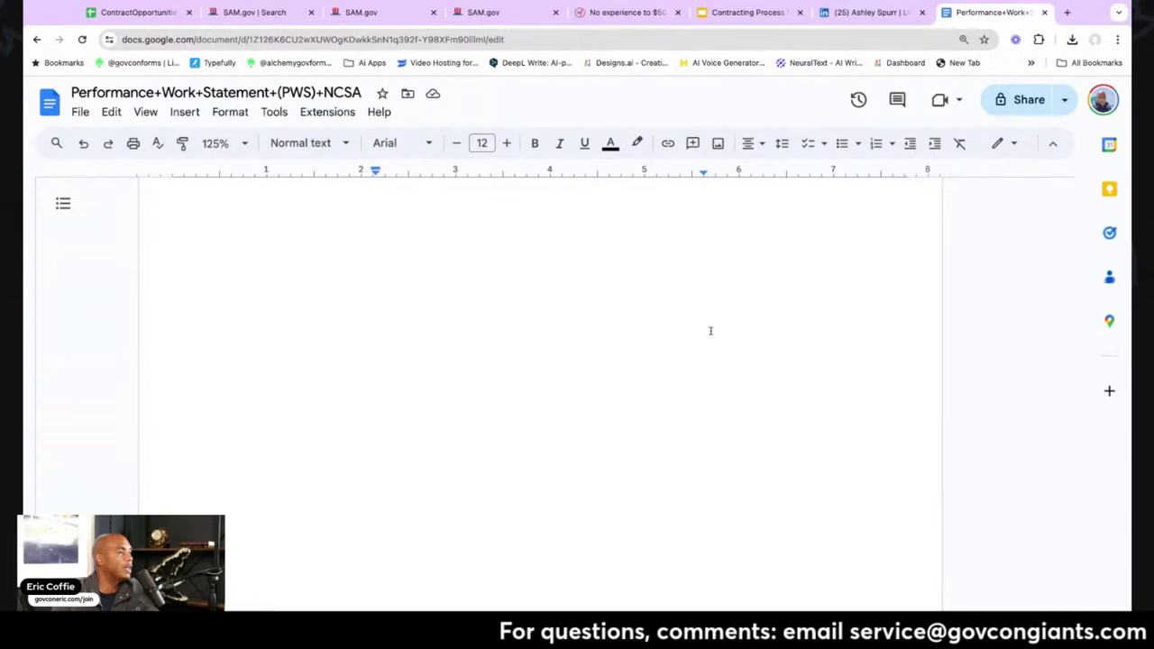
# Return to the Vermont NCSA notice on SAM.gov and examine the submission requirements for capability packages, highlighting the key passages
pyautogui.click(498, 13)
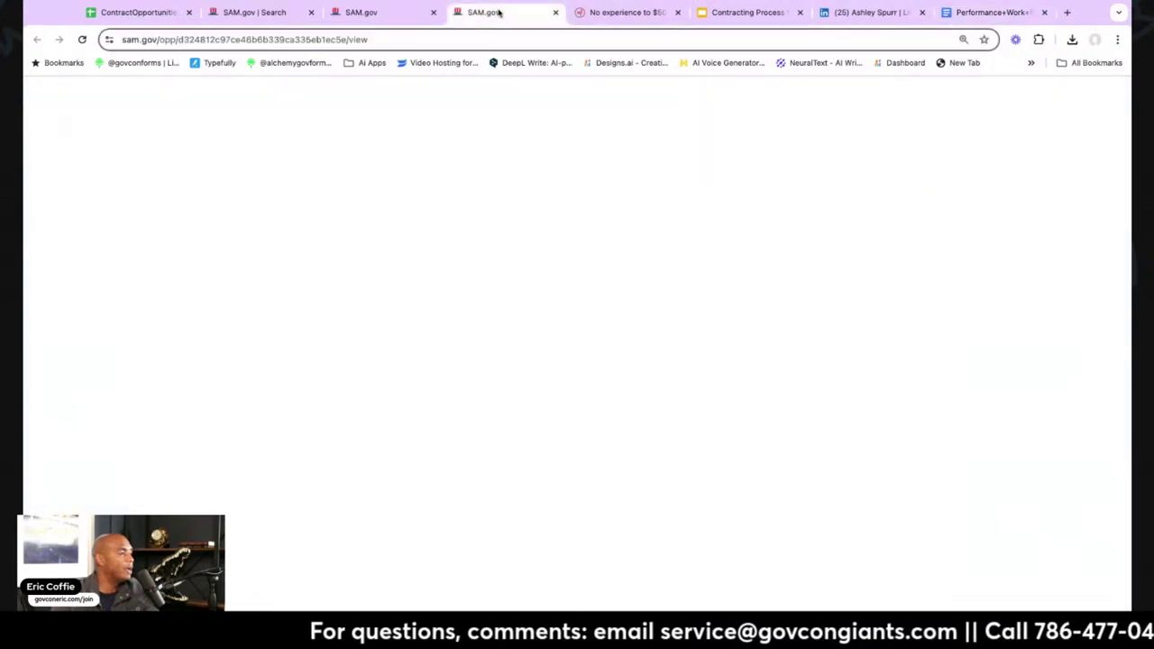
pyautogui.click(397, 12)
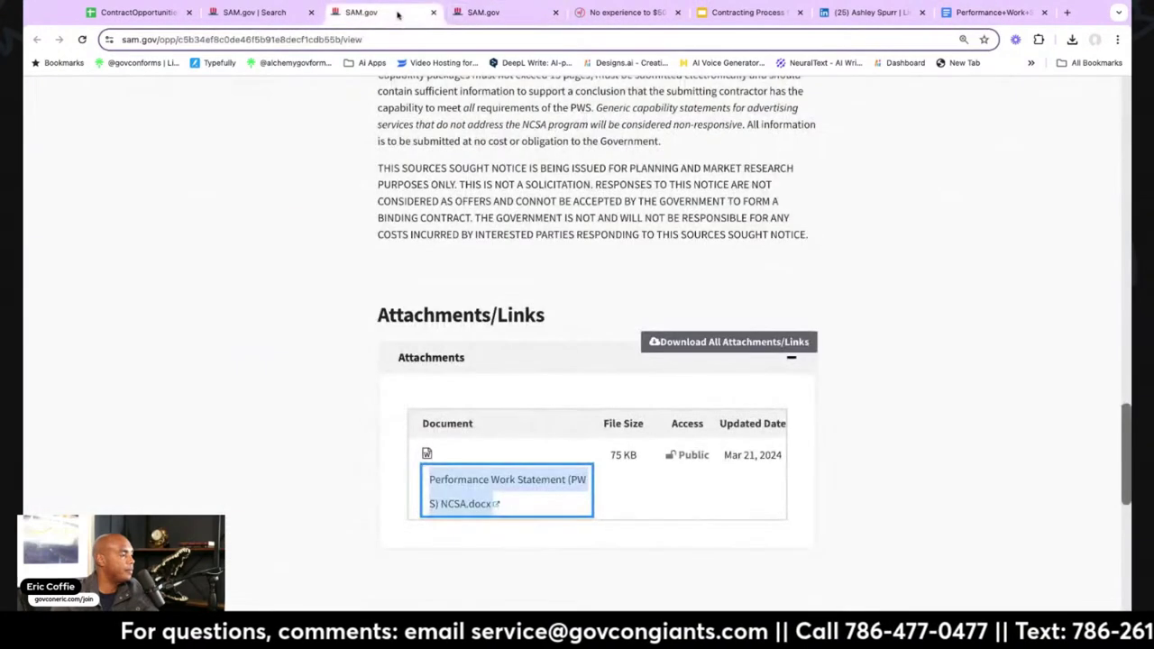
pyautogui.scroll(3, 771, 268)
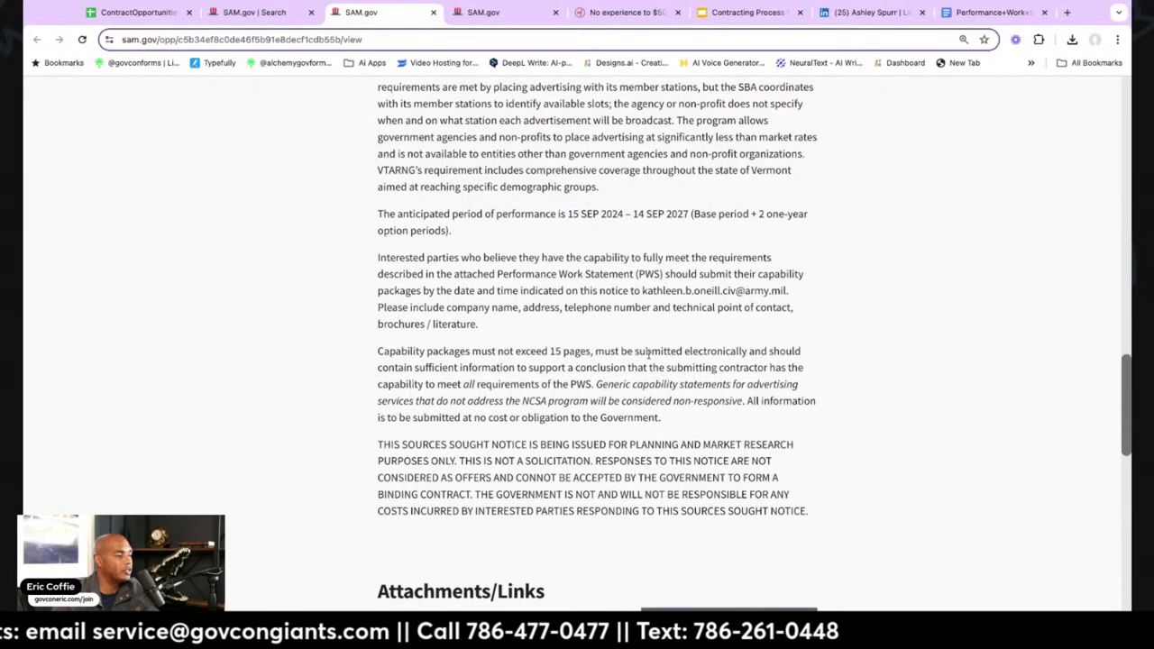
pyautogui.moveTo(647, 352); pyautogui.dragTo(705, 368)
pyautogui.moveTo(456, 388); pyautogui.dragTo(631, 386)
pyautogui.click(833, 343)
# Review the Vermont NCSA notice's title, general information, contact information and history
pyautogui.scroll(6, 839, 347)
pyautogui.scroll(10, 835, 347)
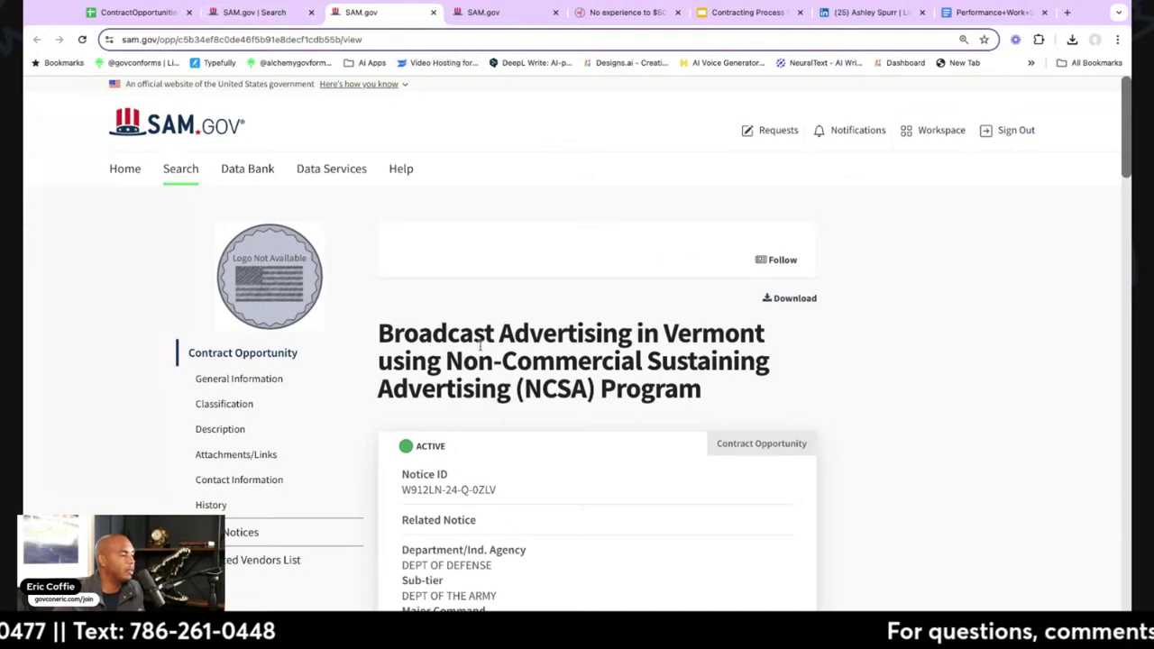
pyautogui.scroll(-10, 604, 375)
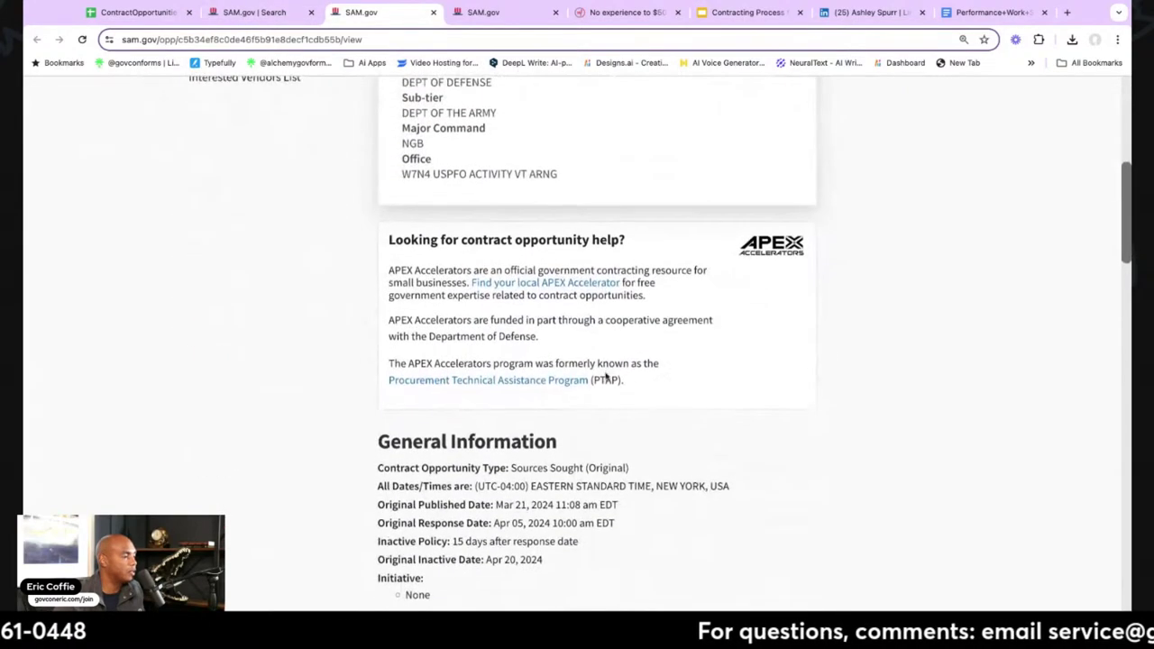
pyautogui.scroll(-15, 605, 375)
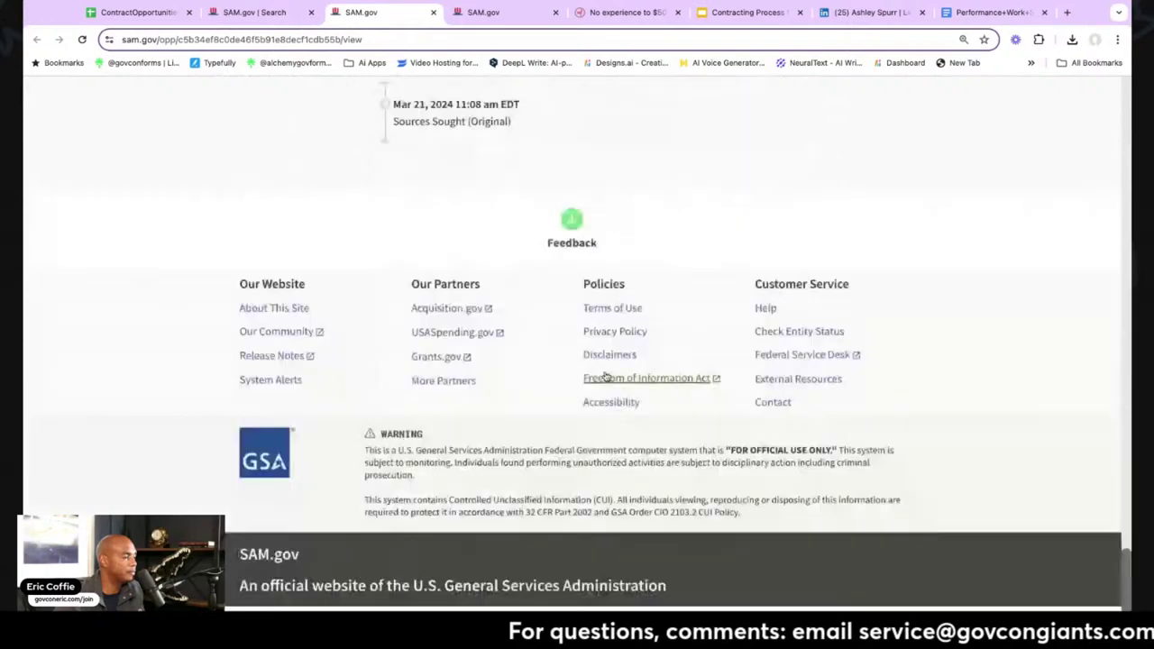
pyautogui.scroll(2, 606, 376)
pyautogui.scroll(4, 605, 377)
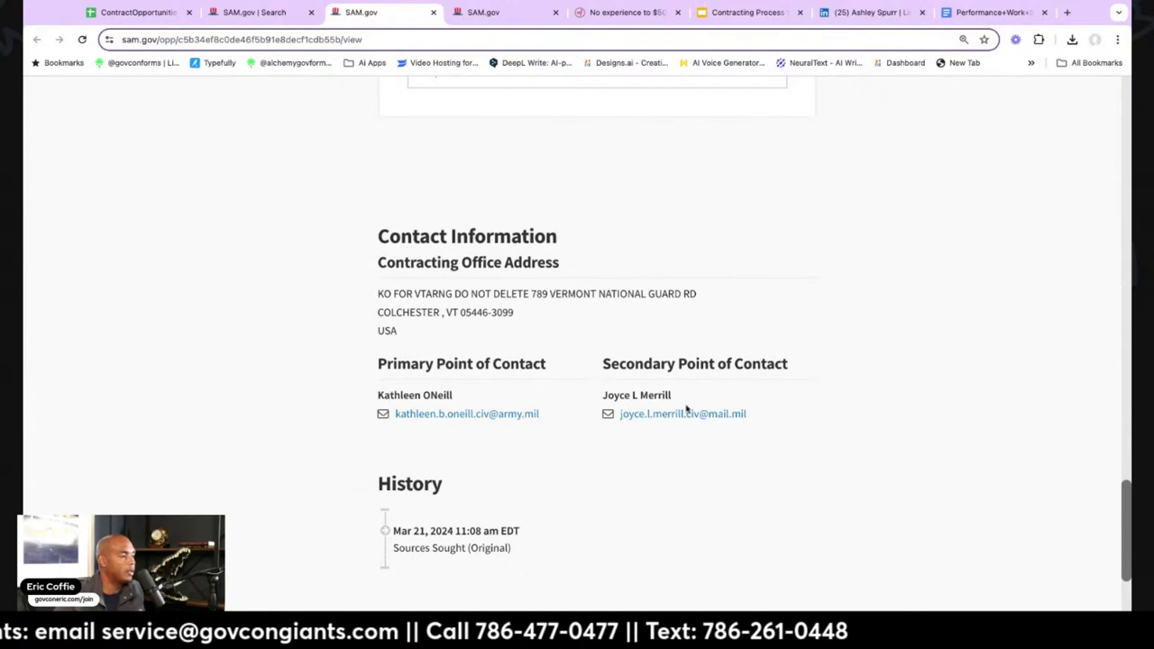
pyautogui.scroll(15, 745, 391)
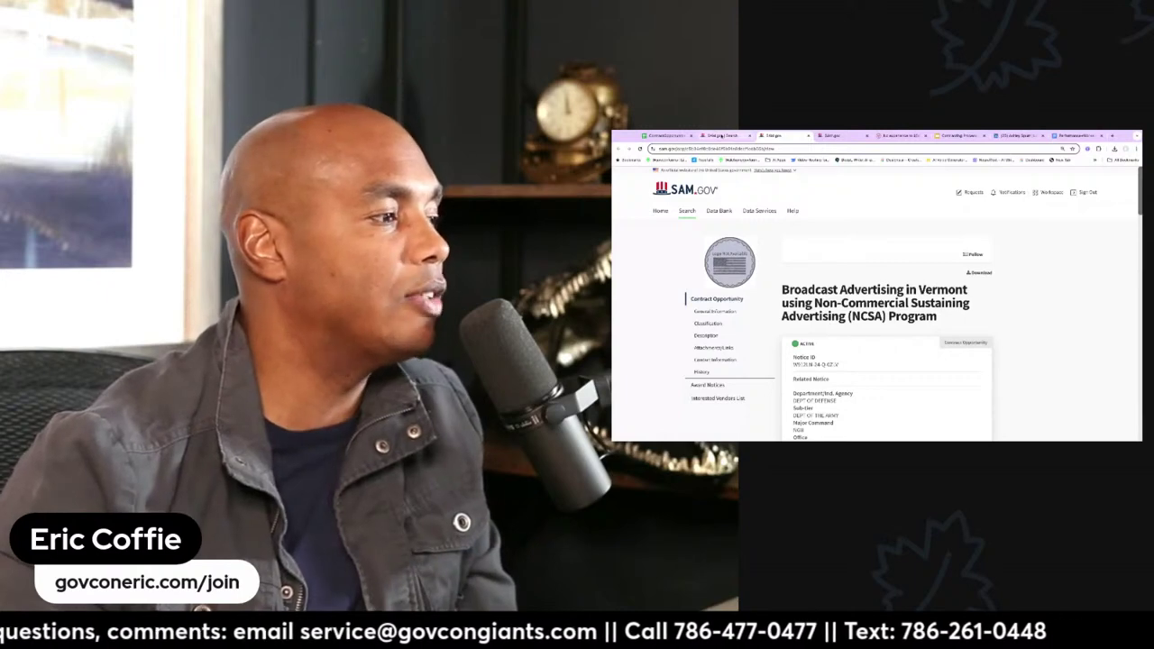
# Switch to the ContractOpportunities spreadsheet in Google Sheets and copy the notice ID of the S2--RFI IDIQ - Armed Guard Services row
pyautogui.click(722, 135)
pyautogui.click(672, 136)
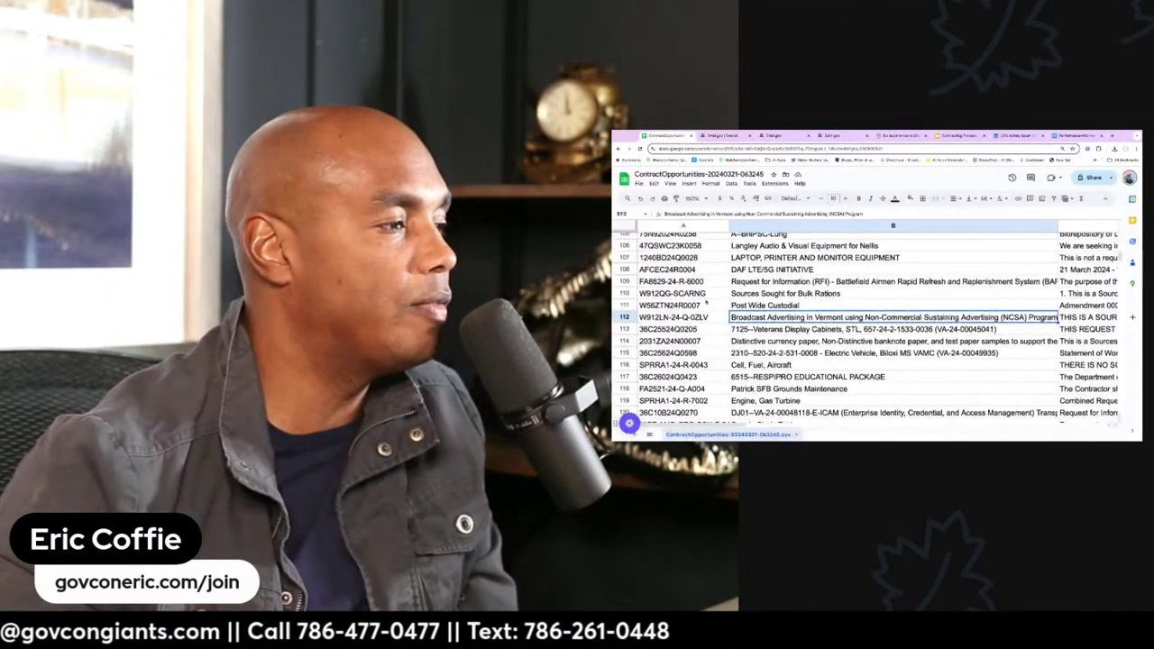
pyautogui.scroll(-2, 863, 293)
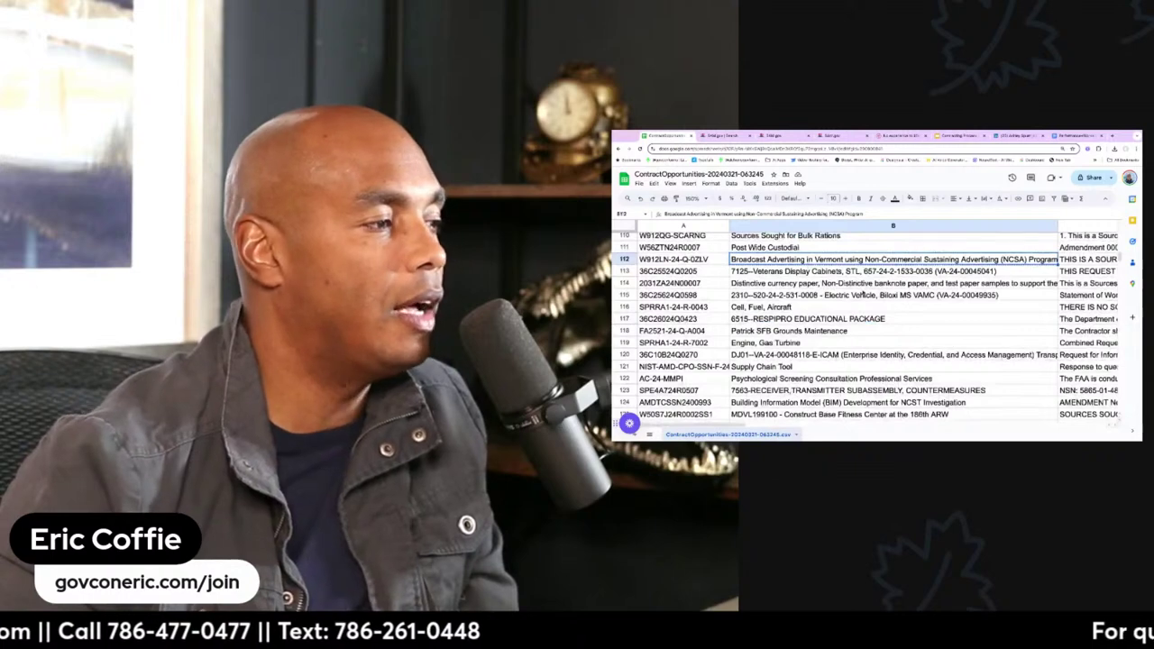
pyautogui.scroll(-1, 864, 293)
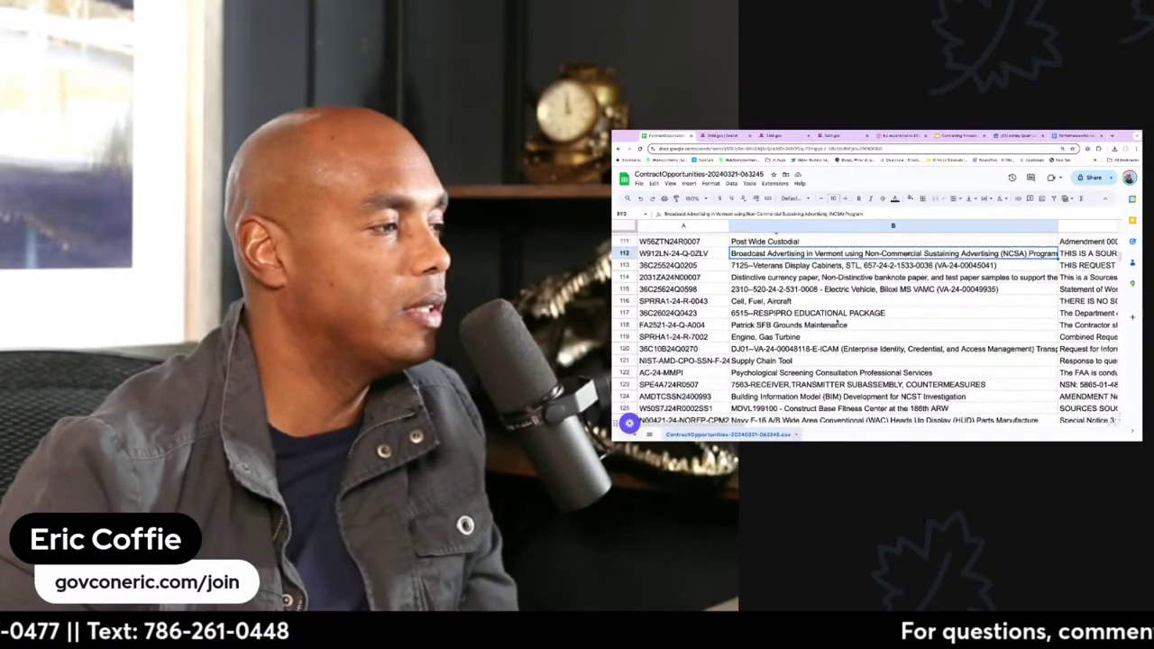
pyautogui.scroll(15, 839, 322)
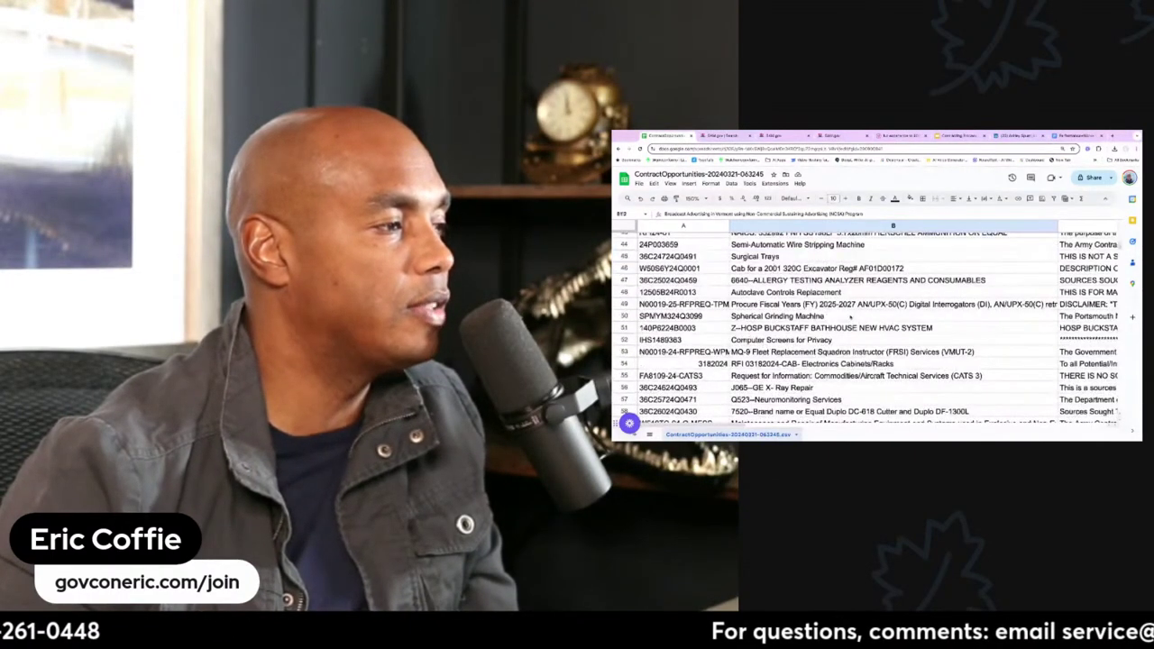
pyautogui.scroll(10, 851, 316)
pyautogui.click(667, 322)
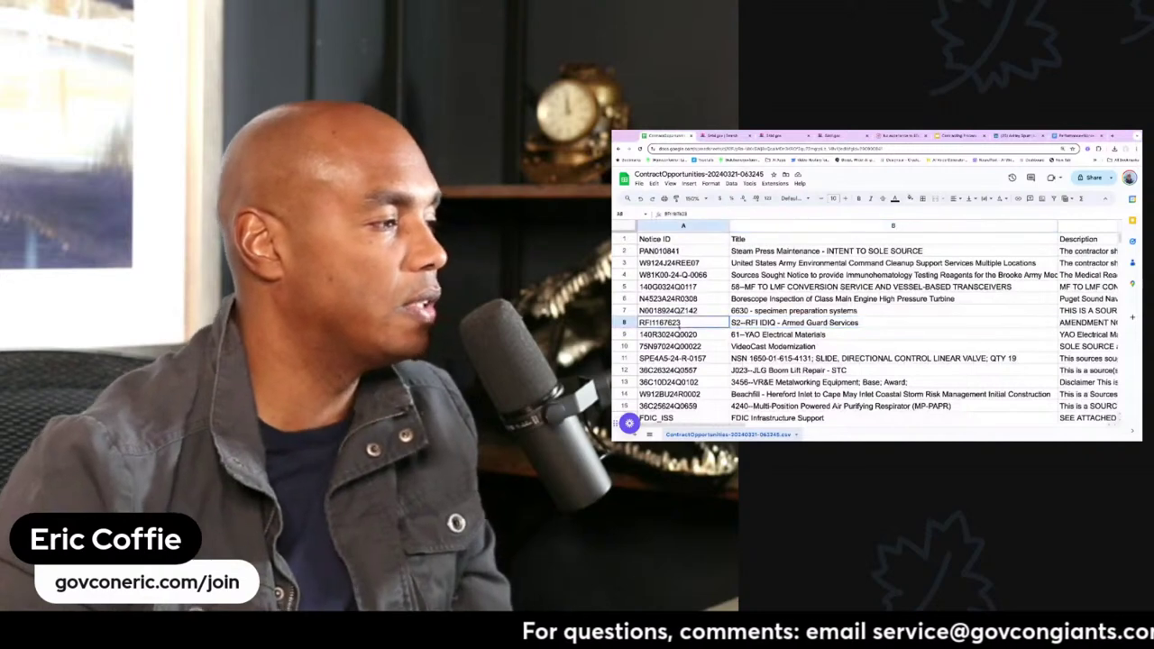
# Replace the keyword filter in the SAM.gov contract opportunities search with RFI1167623 and open the Armed Guard Services notice in a new tab
pyautogui.click(722, 135)
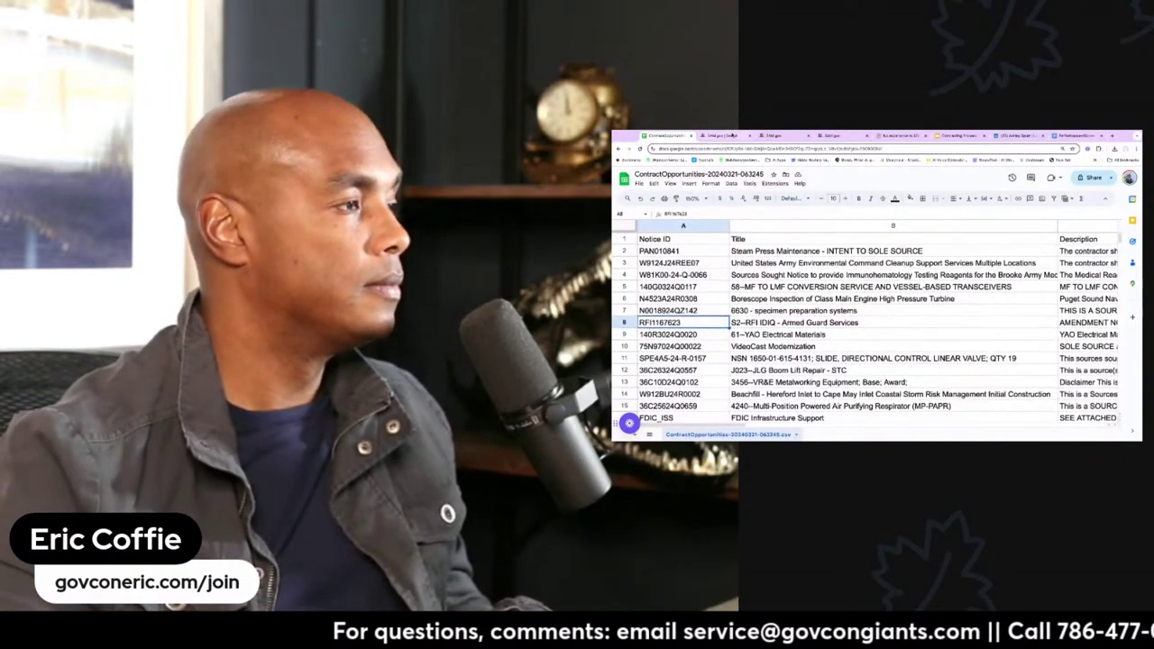
pyautogui.click(781, 404)
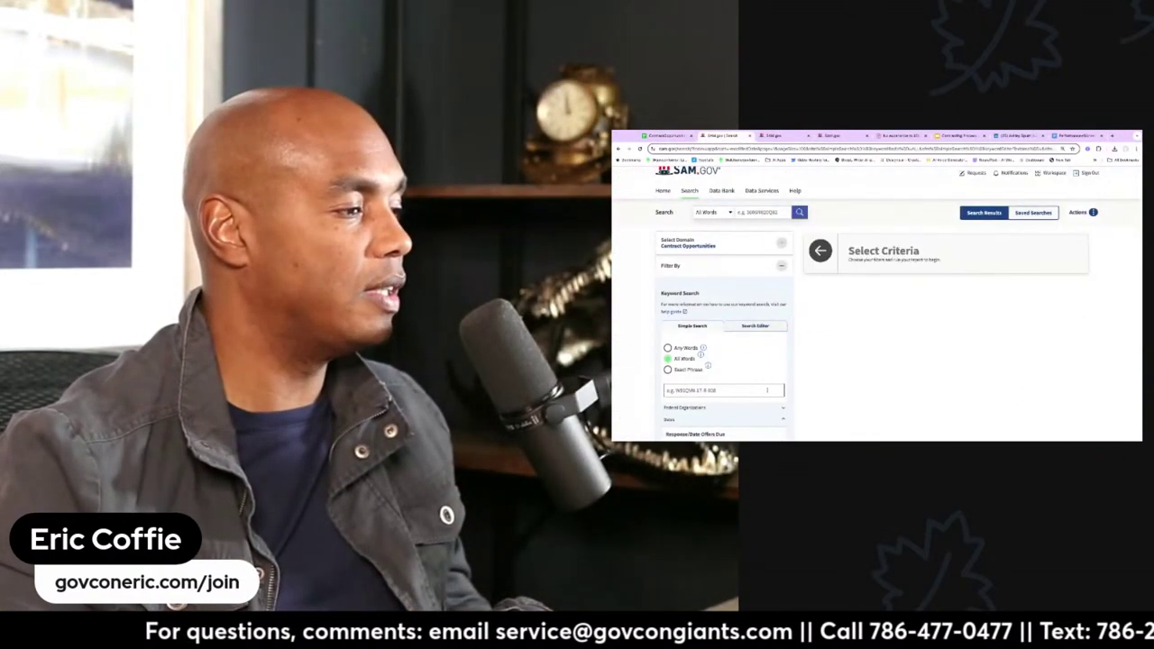
pyautogui.click(766, 389)
pyautogui.write('RFI1167623')
pyautogui.press('Return')
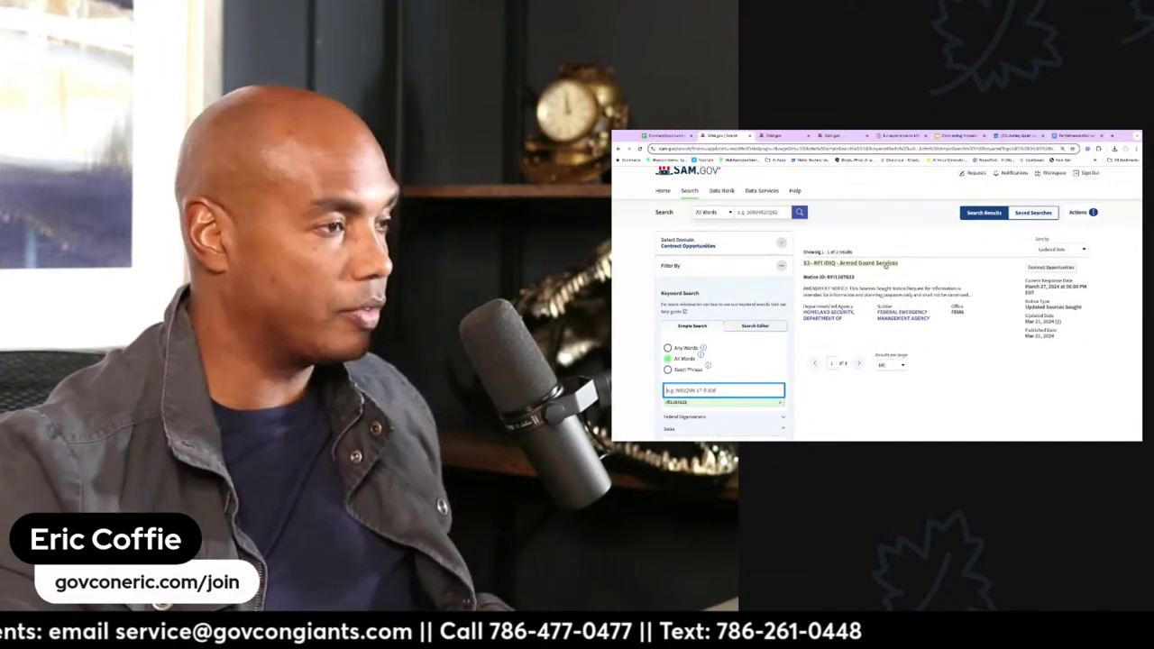
pyautogui.moveTo(899, 263); pyautogui.dragTo(803, 262)
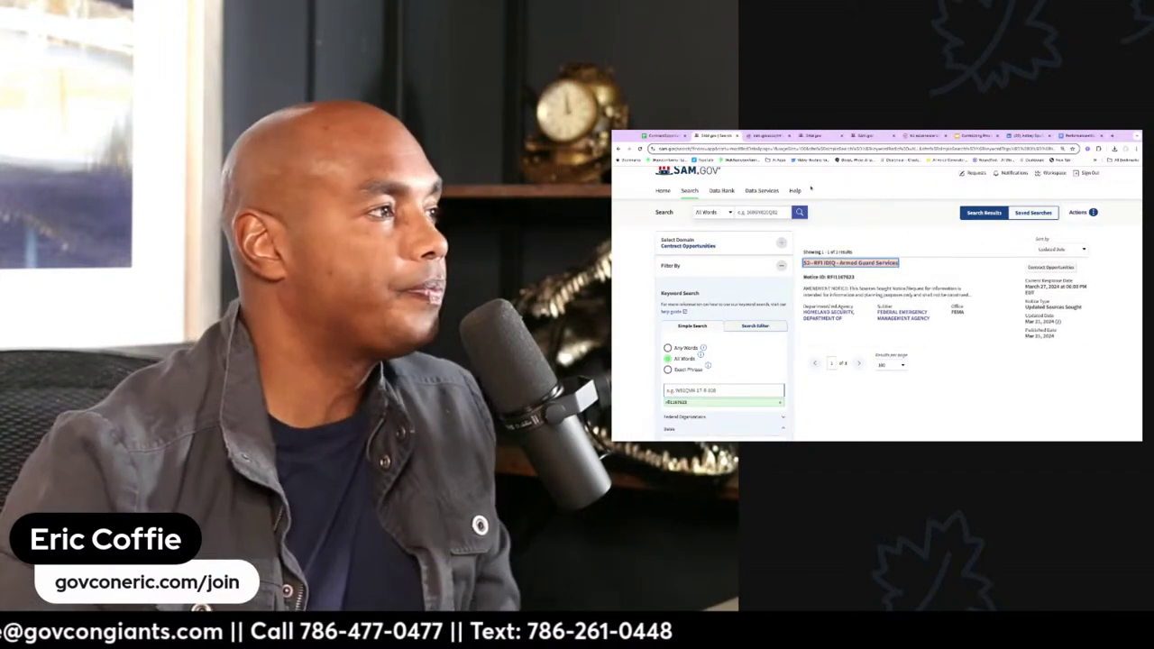
# Open the Armed Guard Services notice and read through its general information, description and attachment links
pyautogui.click(851, 263)
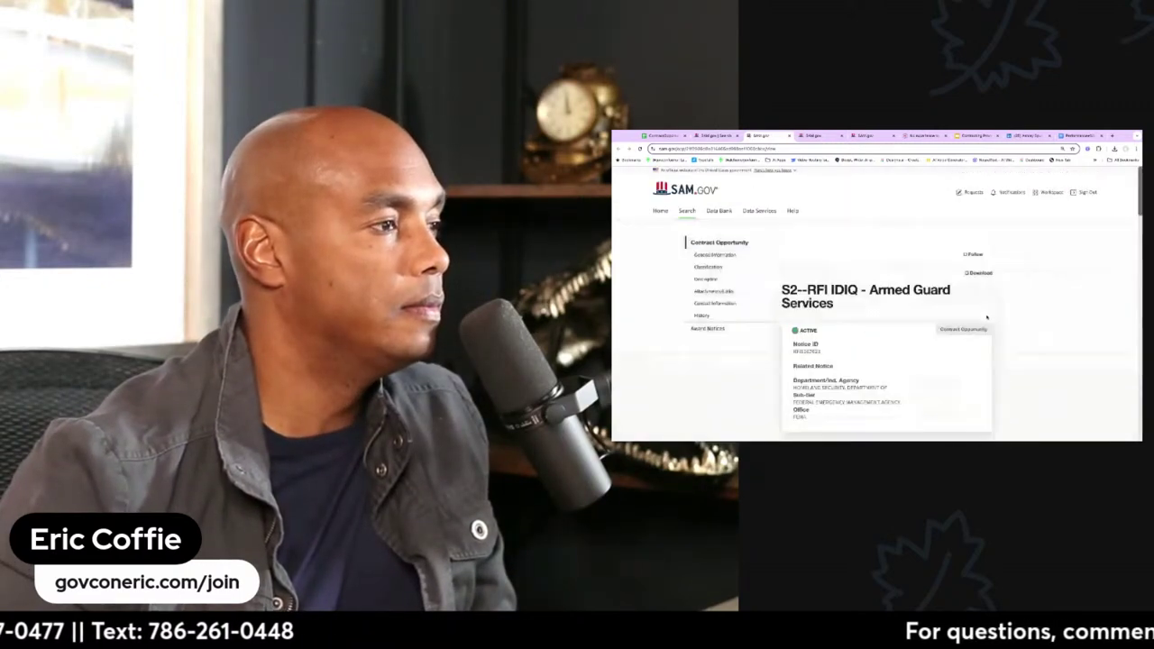
pyautogui.scroll(-4, 1021, 331)
pyautogui.scroll(-5, 1021, 331)
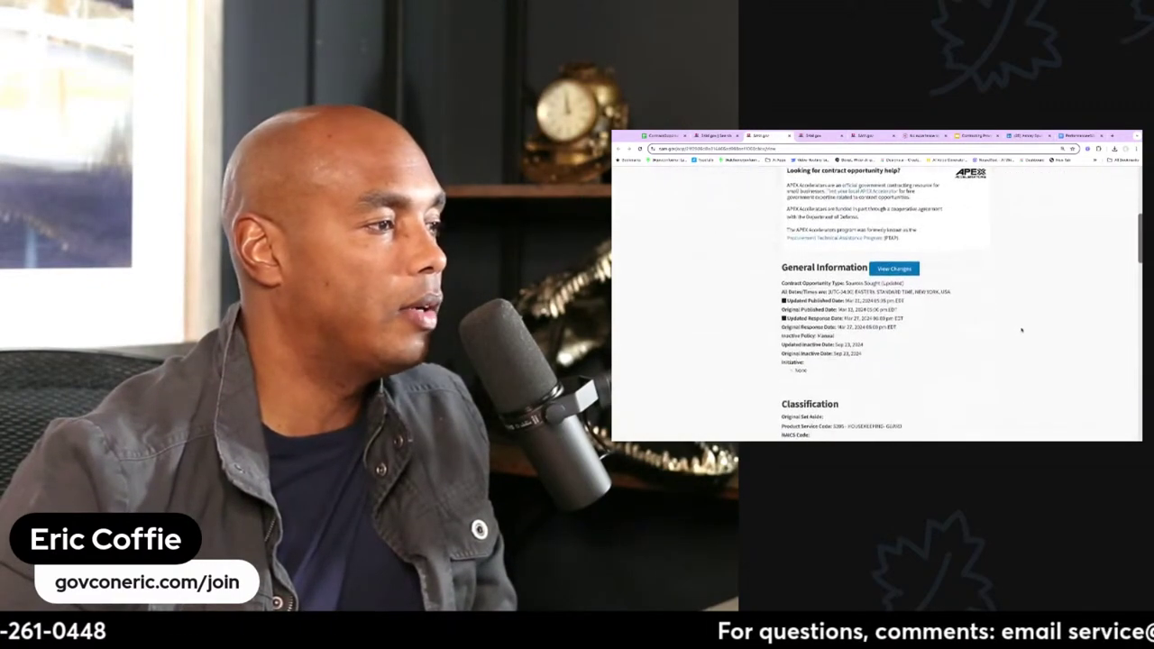
pyautogui.scroll(-2, 1022, 330)
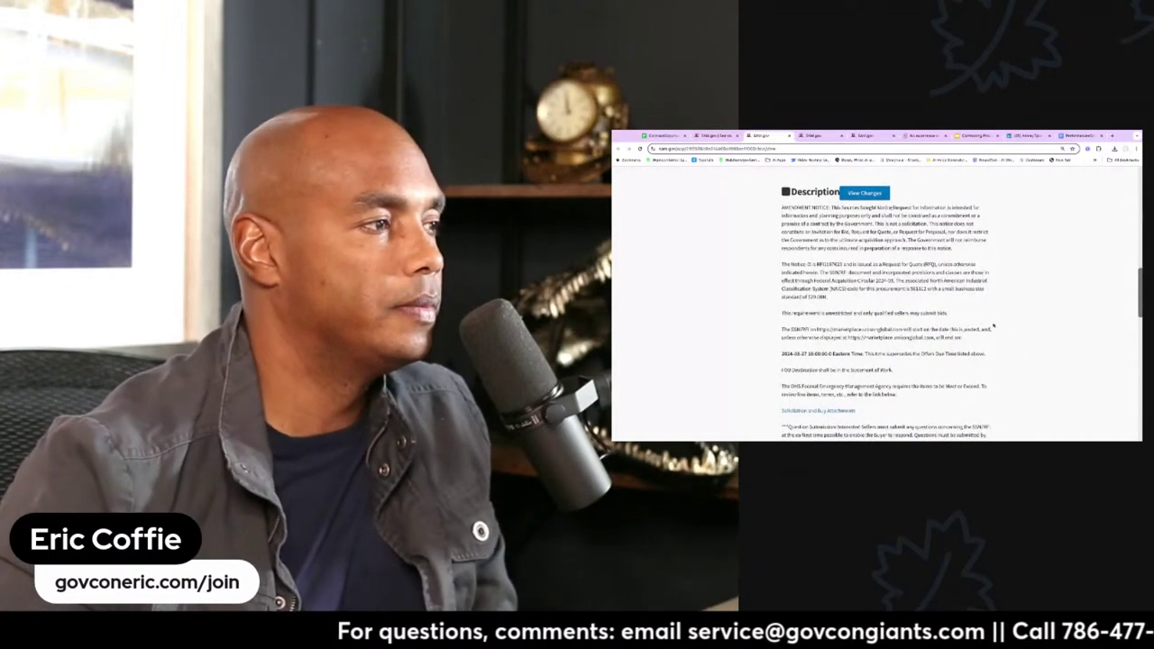
pyautogui.scroll(-1, 995, 324)
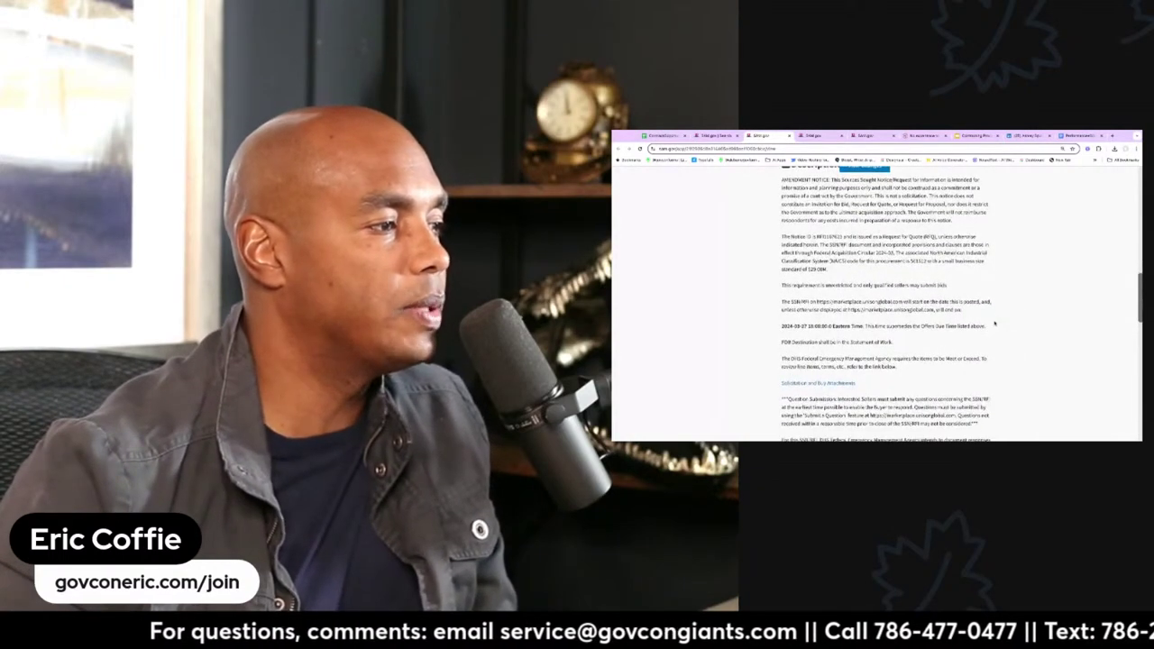
pyautogui.scroll(-1, 996, 324)
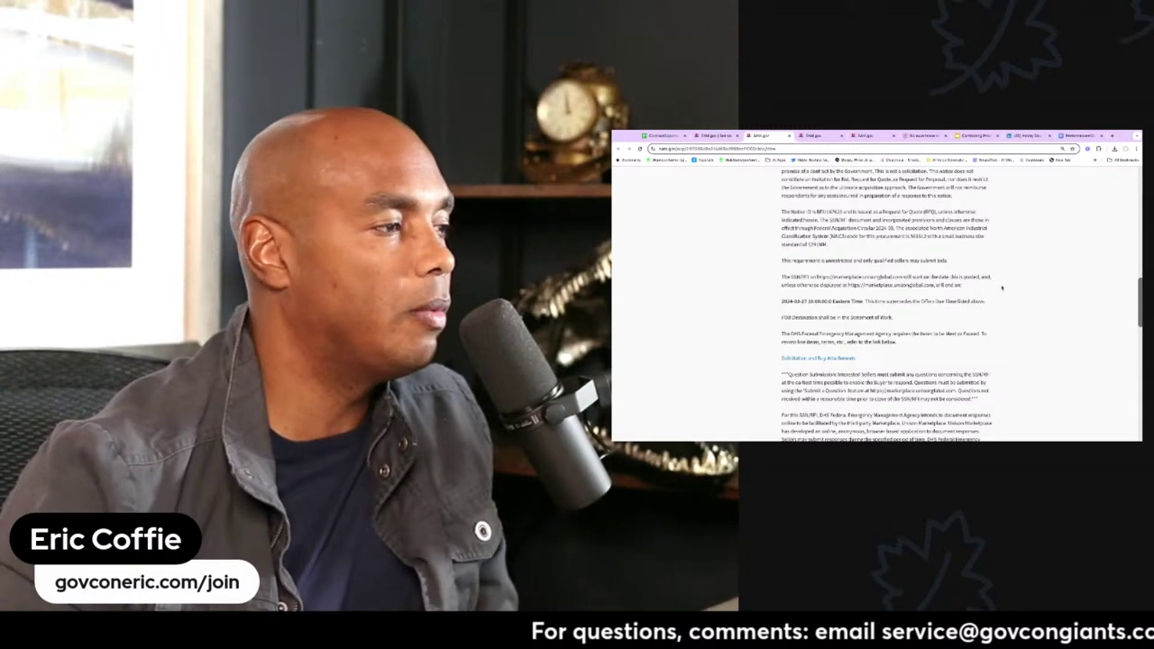
pyautogui.scroll(-2, 1001, 288)
pyautogui.scroll(-3, 1001, 288)
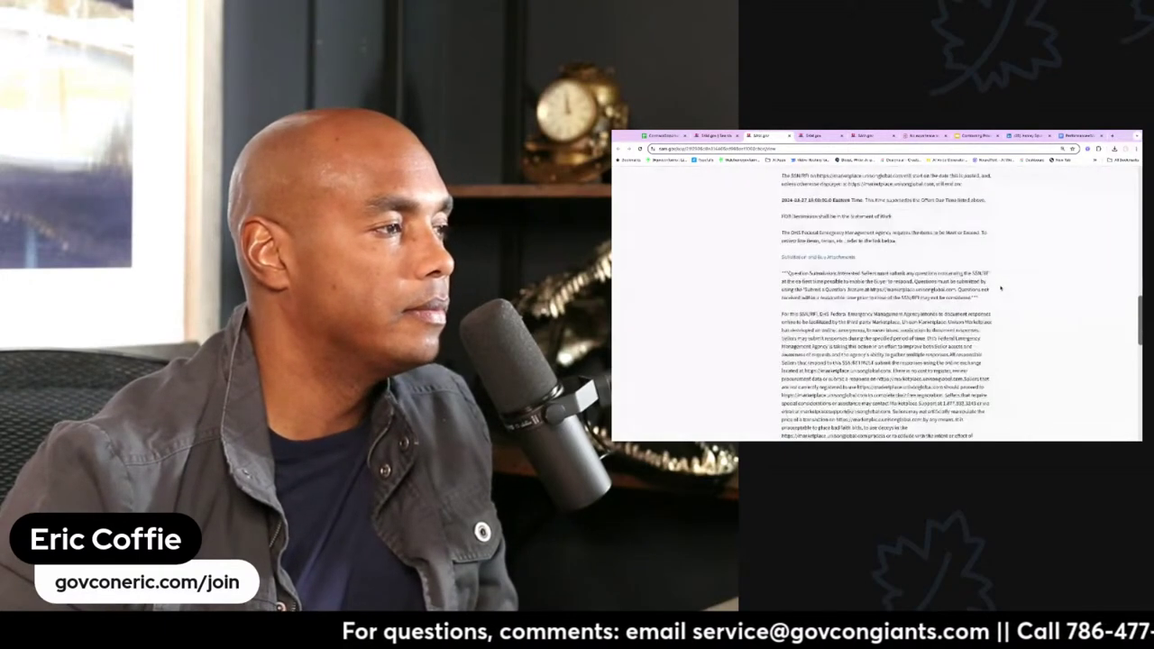
pyautogui.scroll(-4, 1001, 289)
pyautogui.scroll(-6, 1001, 288)
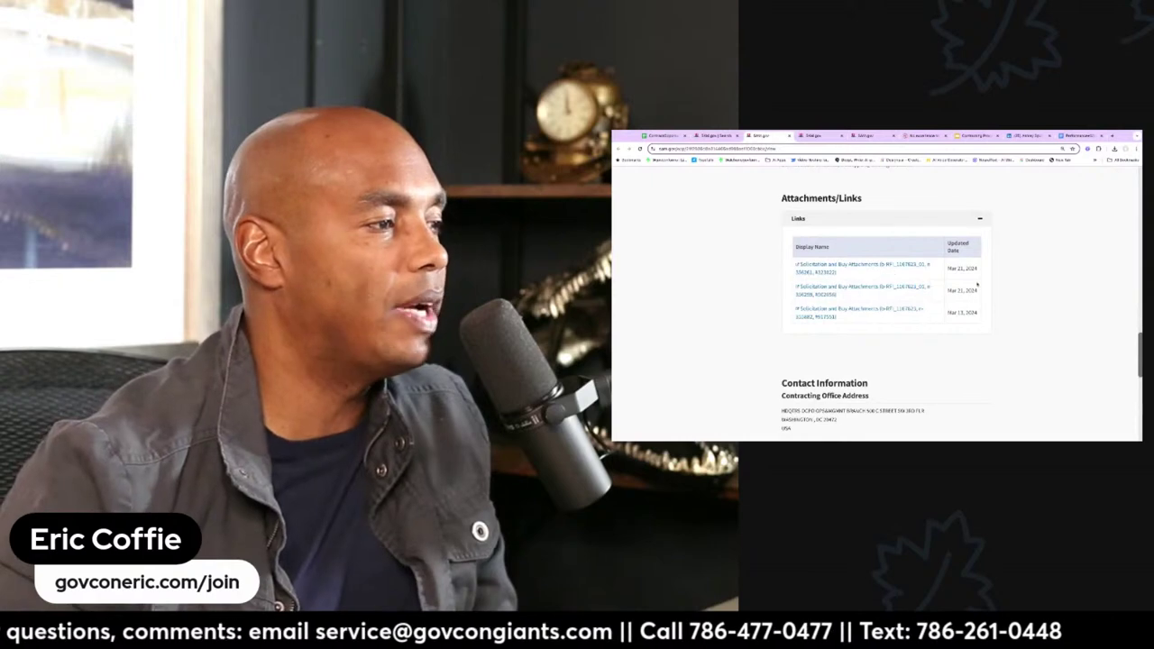
# Recheck the Armed Guard Services notice's header, response dates, classification and list of attachment links
pyautogui.scroll(10, 954, 291)
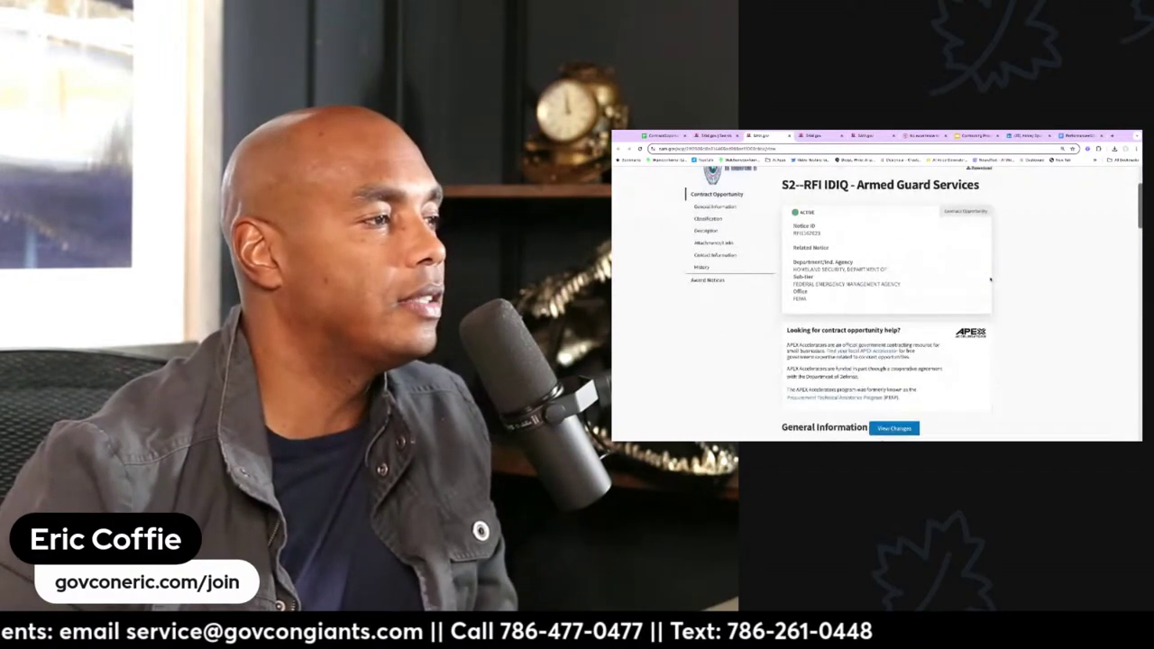
pyautogui.scroll(-5, 991, 280)
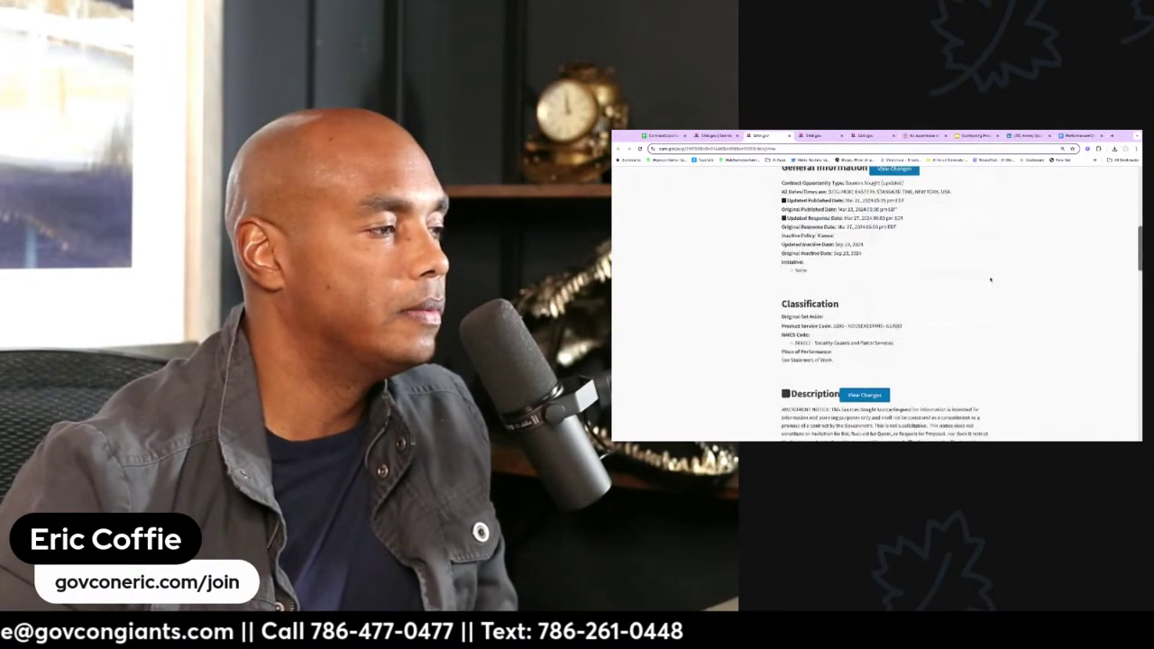
pyautogui.scroll(-3, 876, 297)
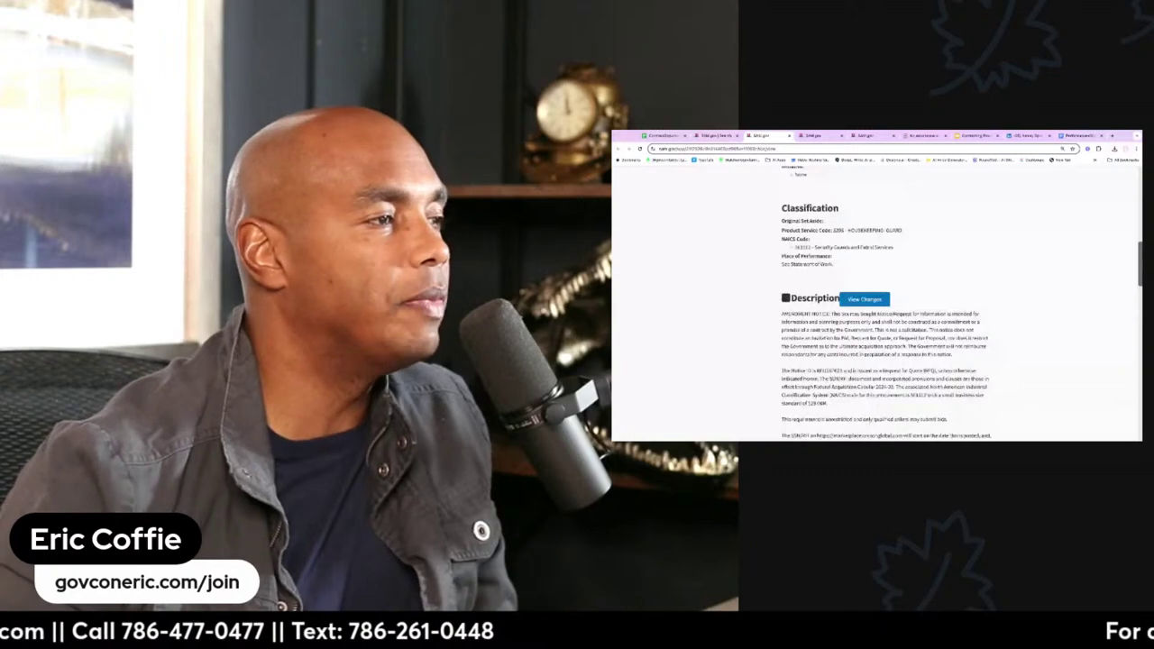
pyautogui.scroll(-8, 876, 298)
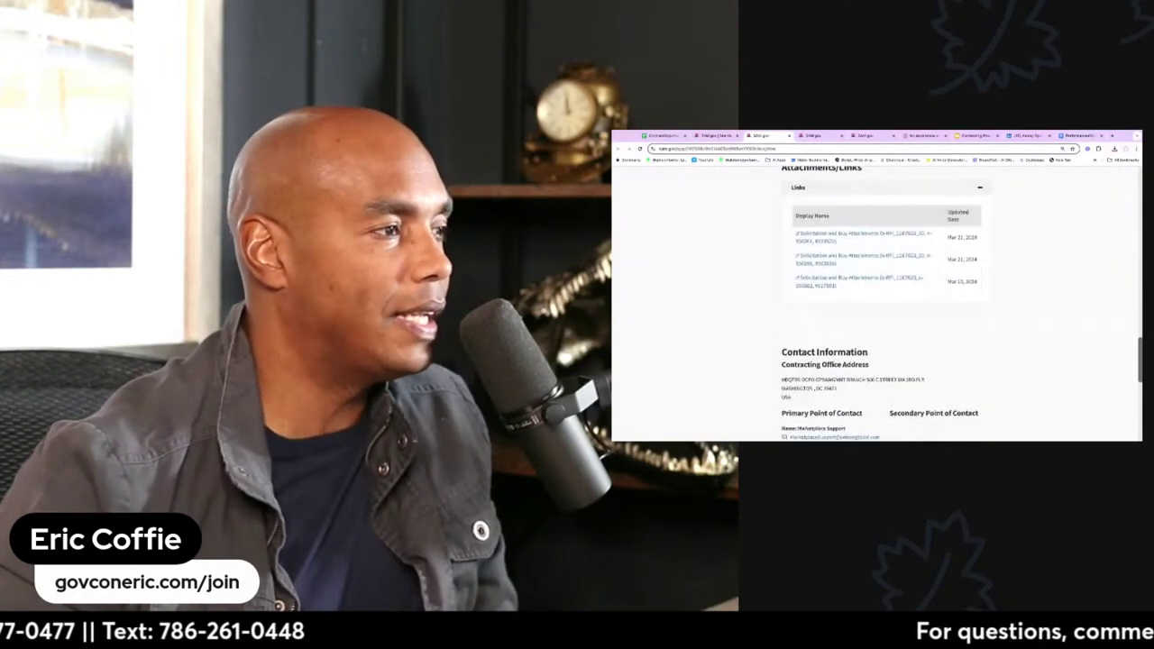
# Examine the description's instructions for submitting questions and responses through the Unison Marketplace, comparing them with the notice's opening sections
pyautogui.scroll(1, 929, 266)
pyautogui.scroll(3, 929, 267)
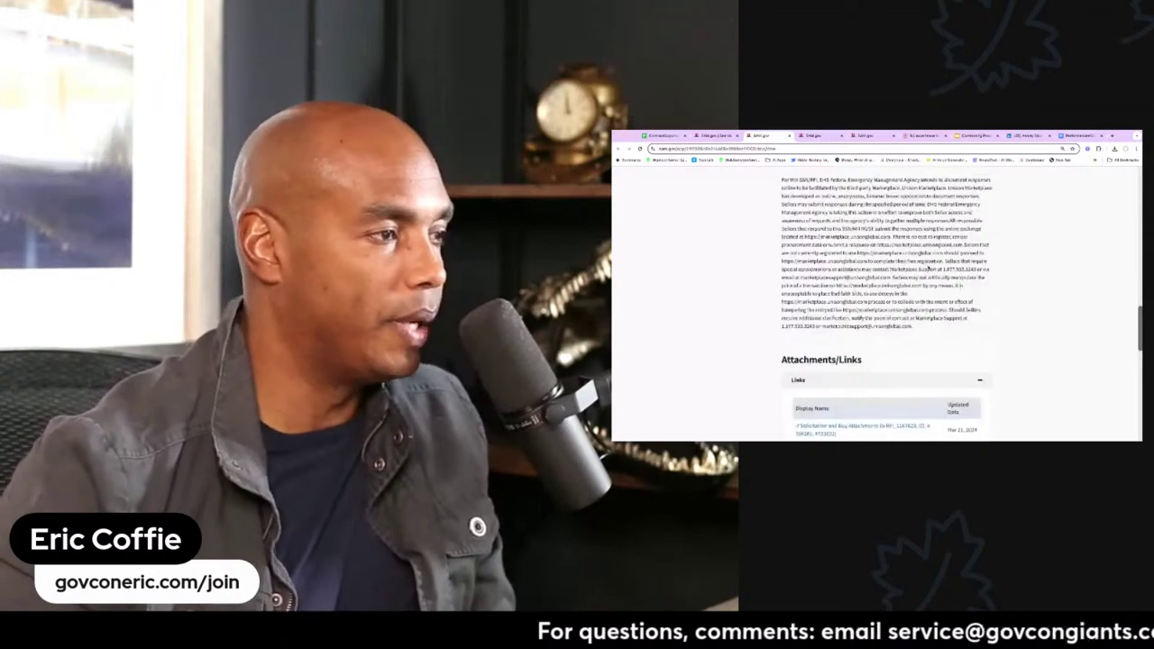
pyautogui.scroll(2, 876, 298)
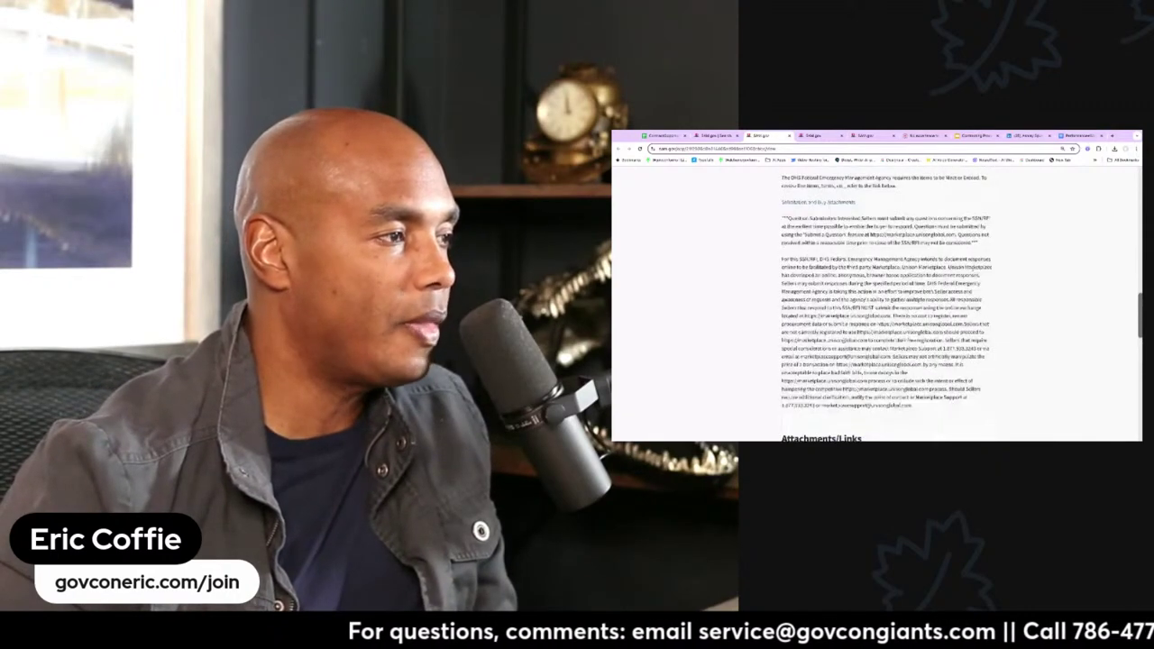
pyautogui.scroll(1, 877, 297)
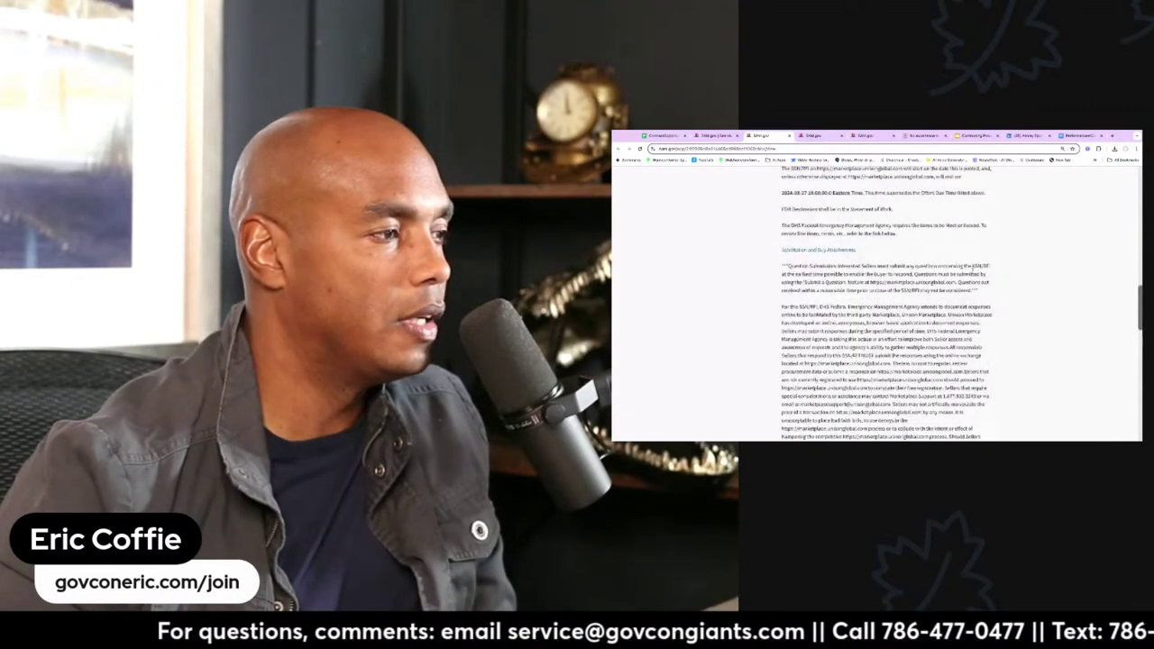
pyautogui.scroll(10, 929, 270)
pyautogui.scroll(-8, 929, 270)
pyautogui.scroll(-2, 974, 272)
pyautogui.scroll(-1, 903, 322)
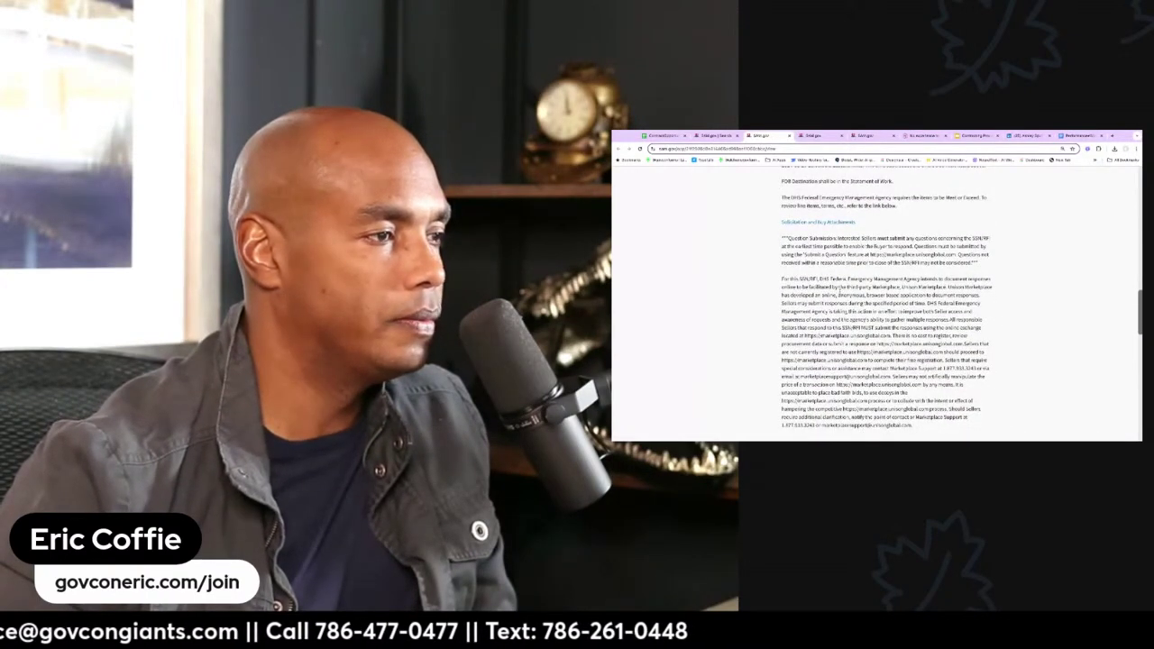
pyautogui.scroll(-1, 888, 298)
pyautogui.scroll(-1, 887, 304)
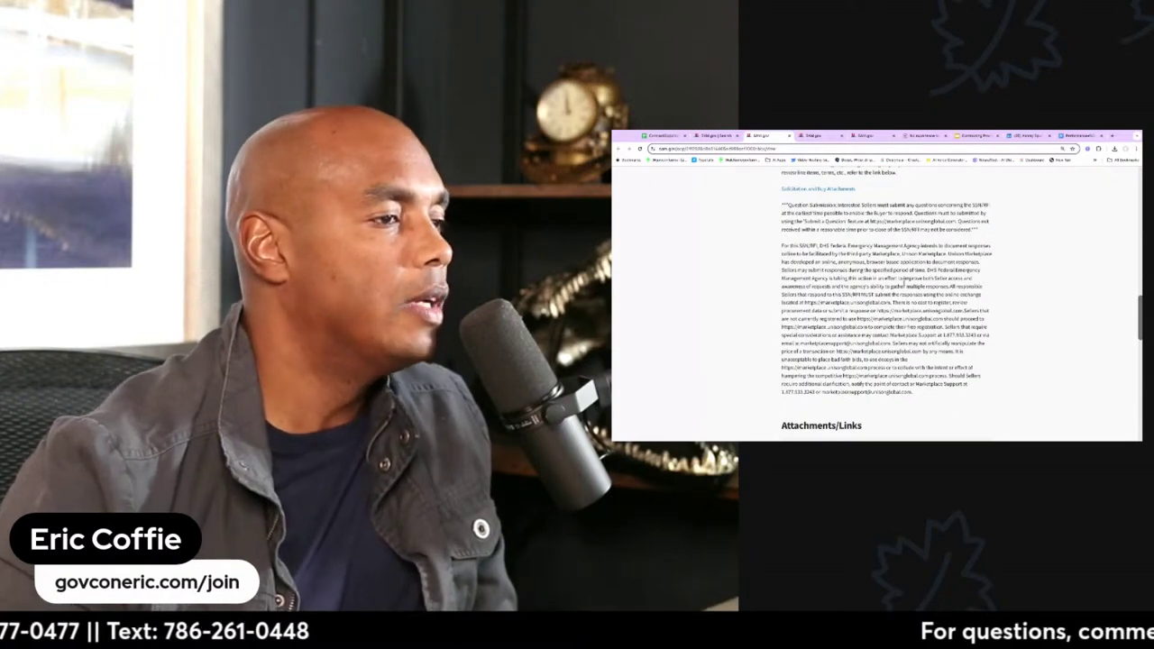
pyautogui.scroll(10, 888, 298)
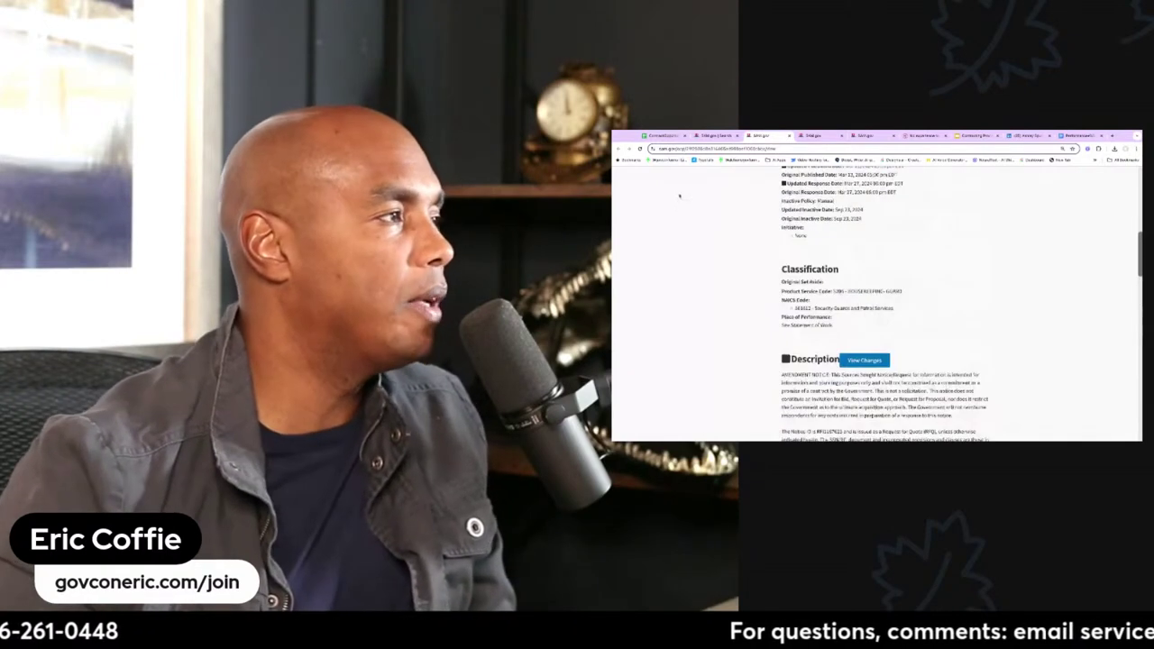
# Switch back to the ContractOpportunities spreadsheet in Google Sheets and browse the notice titles around the Vermont NCSA row
pyautogui.click(715, 136)
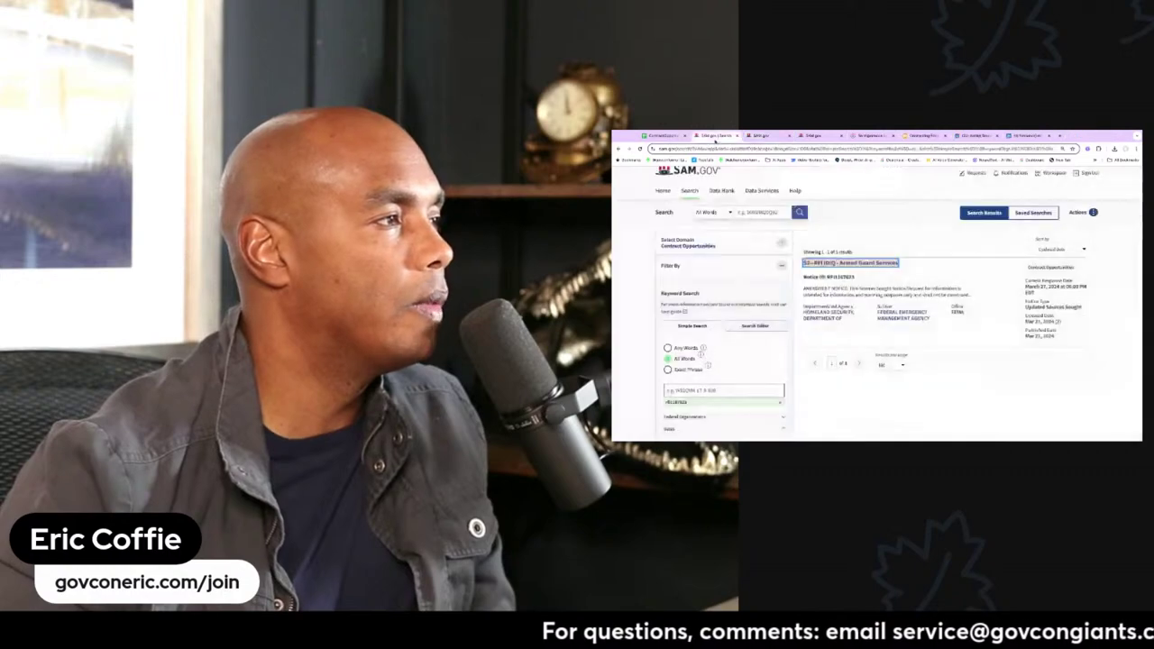
pyautogui.click(665, 136)
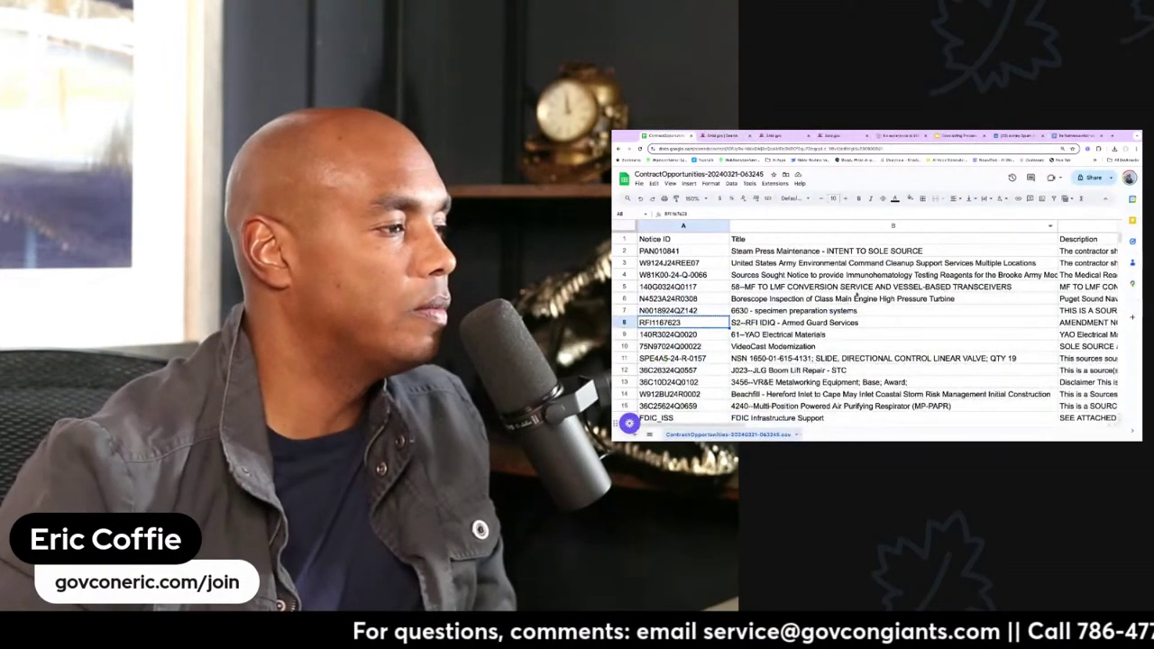
pyautogui.scroll(-3, 863, 304)
pyautogui.scroll(-20, 863, 306)
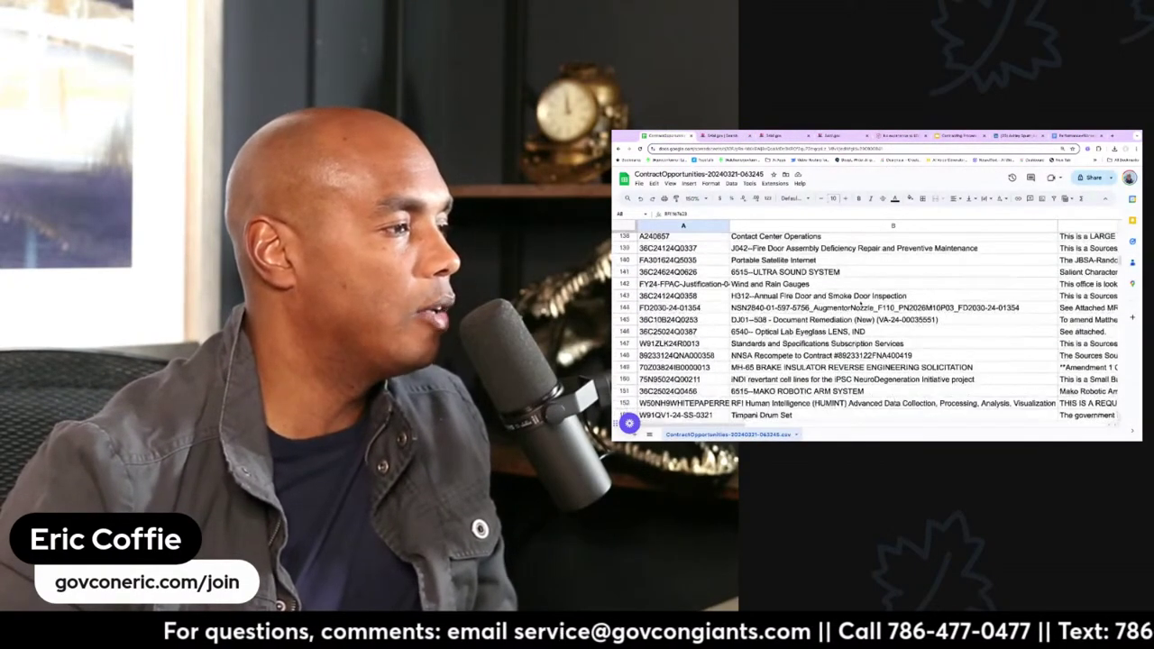
pyautogui.scroll(3, 863, 305)
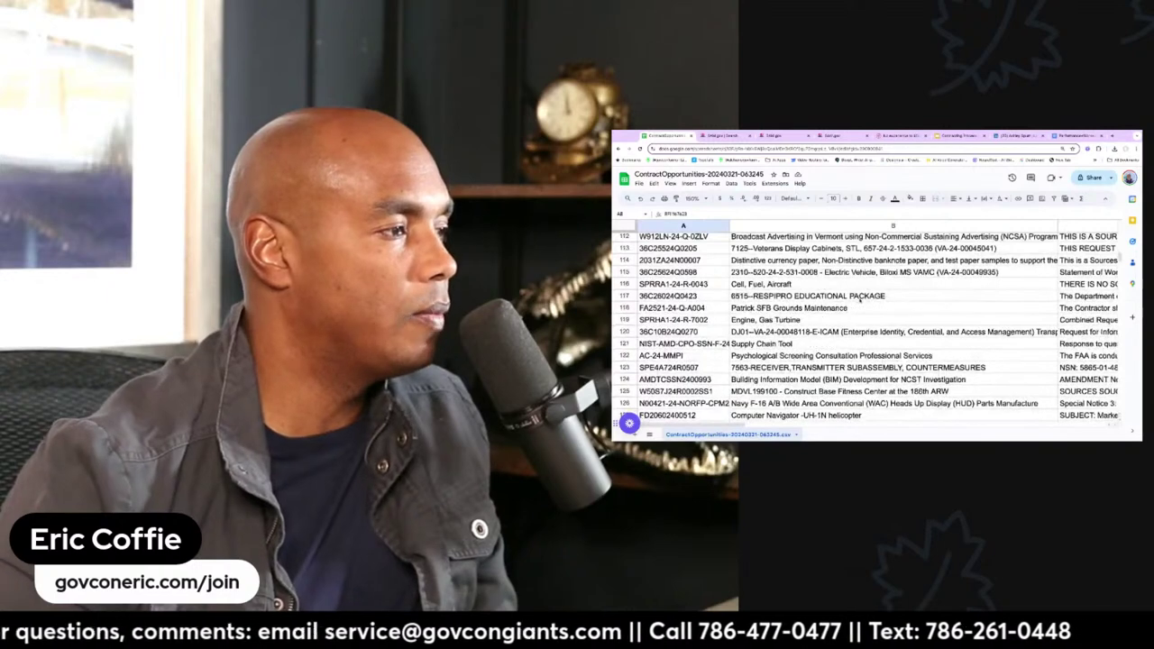
# Go through the titles near the Vermont NCSA row and copy the notice ID of 6515--RESPIPRO EDUCATIONAL PACKAGE
pyautogui.click(870, 263)
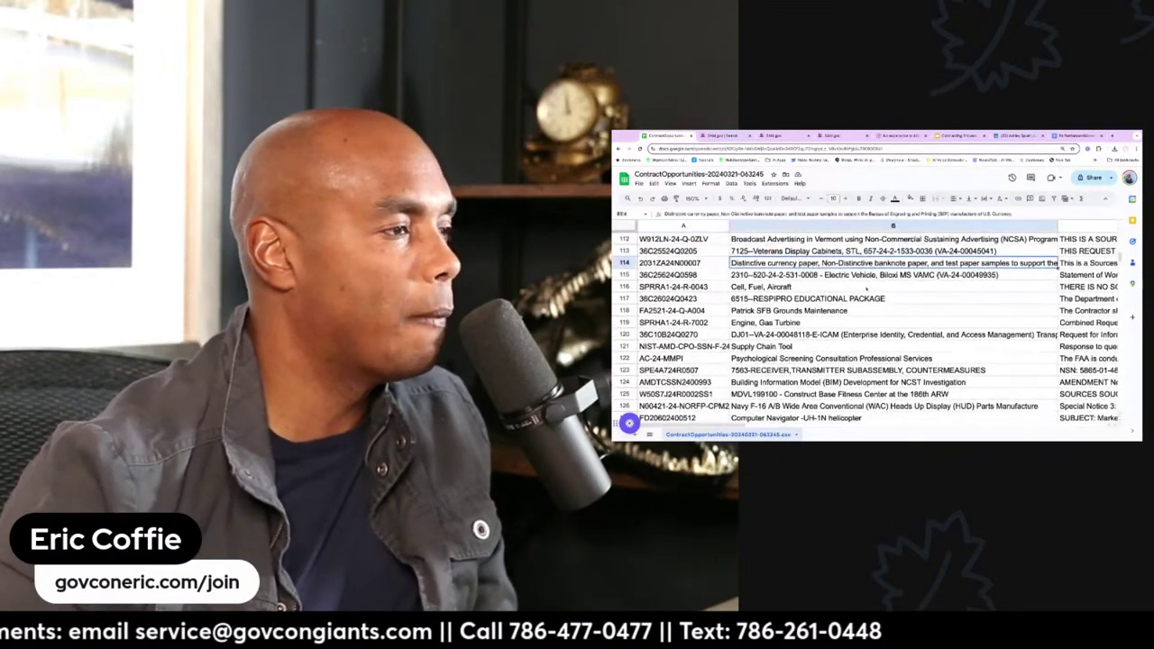
pyautogui.press('Up')
pyautogui.press('Up')
pyautogui.press('Up')
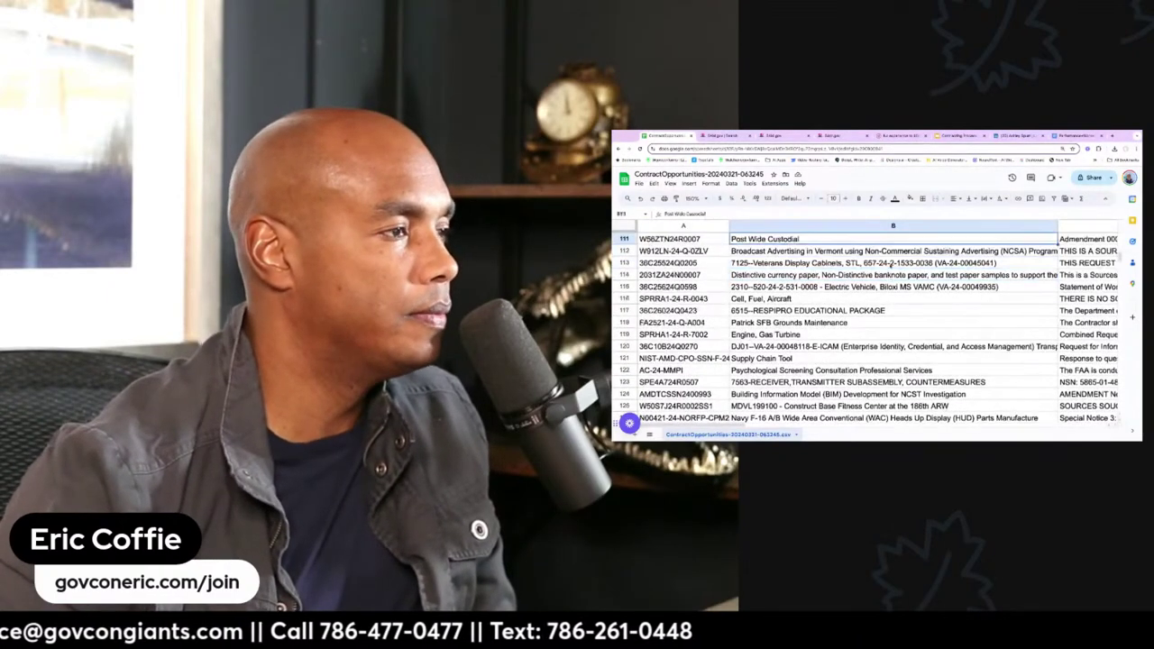
pyautogui.press('Down')
pyautogui.press('Down')
pyautogui.press('Down')
pyautogui.press('Down')
pyautogui.press('Down')
pyautogui.press('Down')
pyautogui.press('Down')
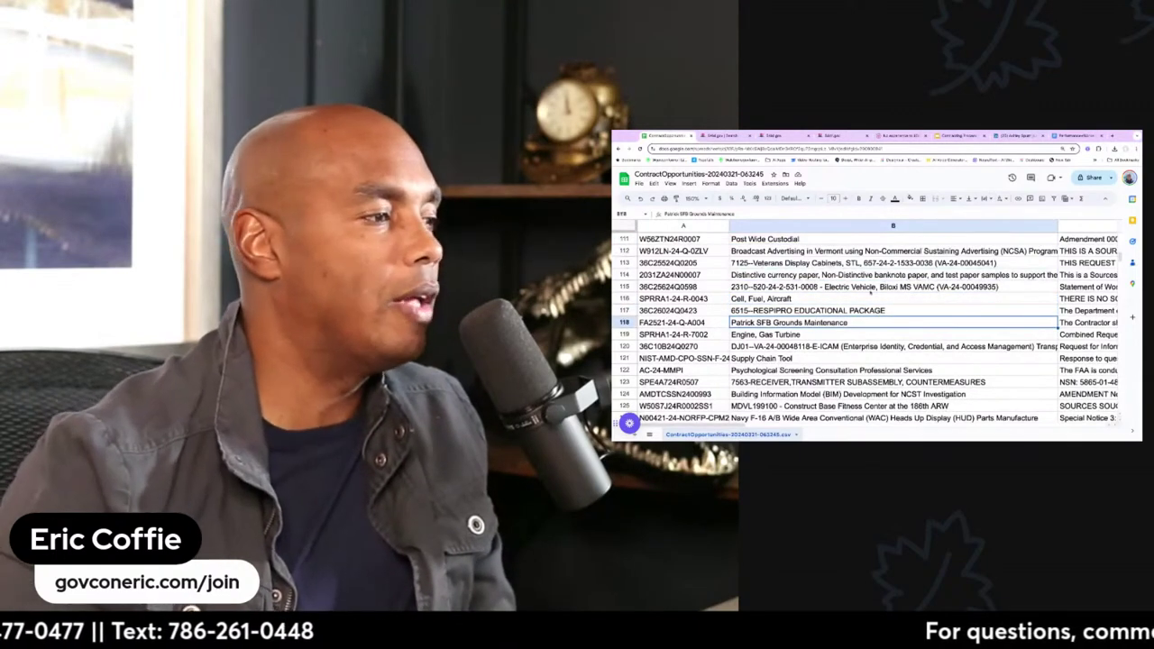
pyautogui.press('Up')
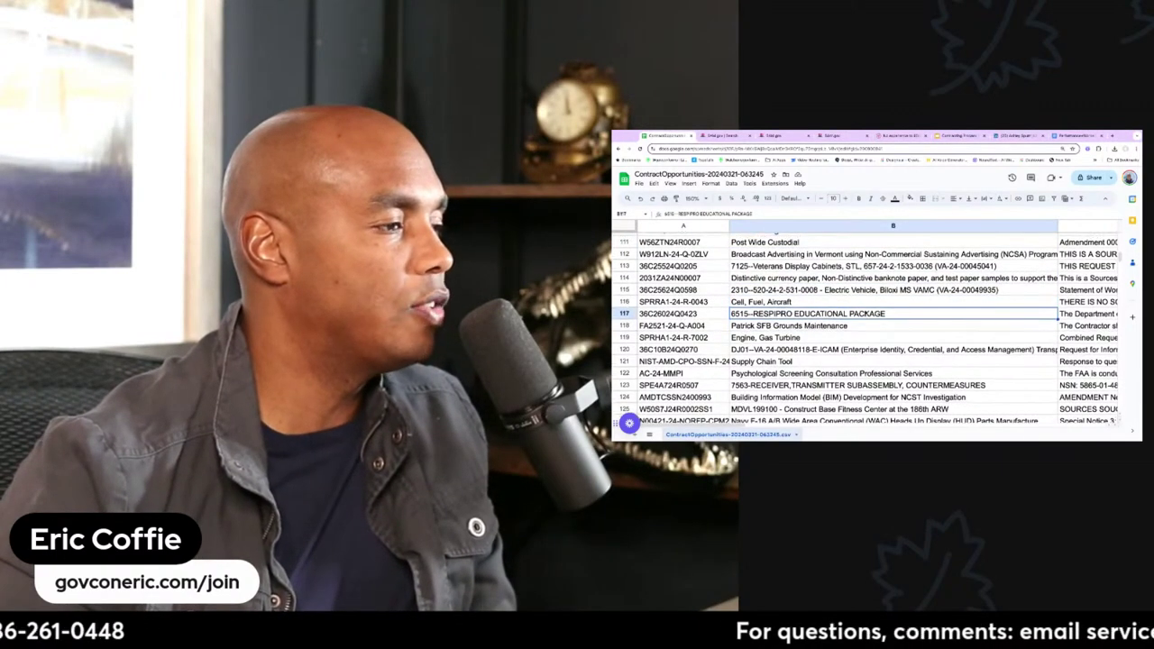
pyautogui.scroll(-1, 866, 311)
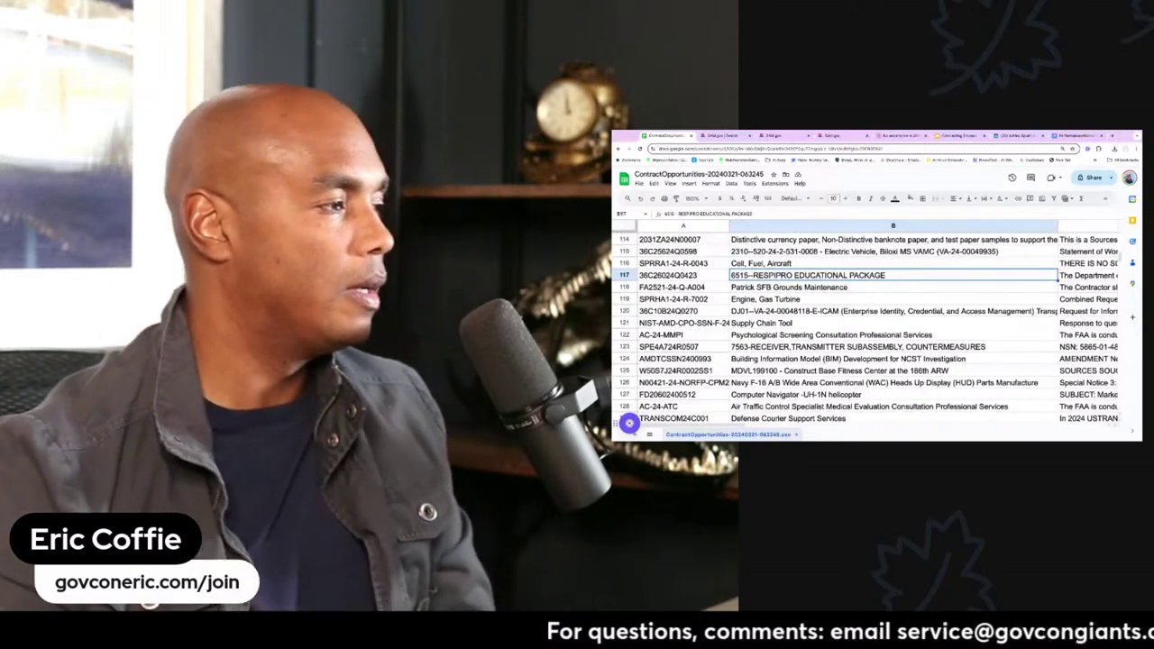
pyautogui.press('Left')
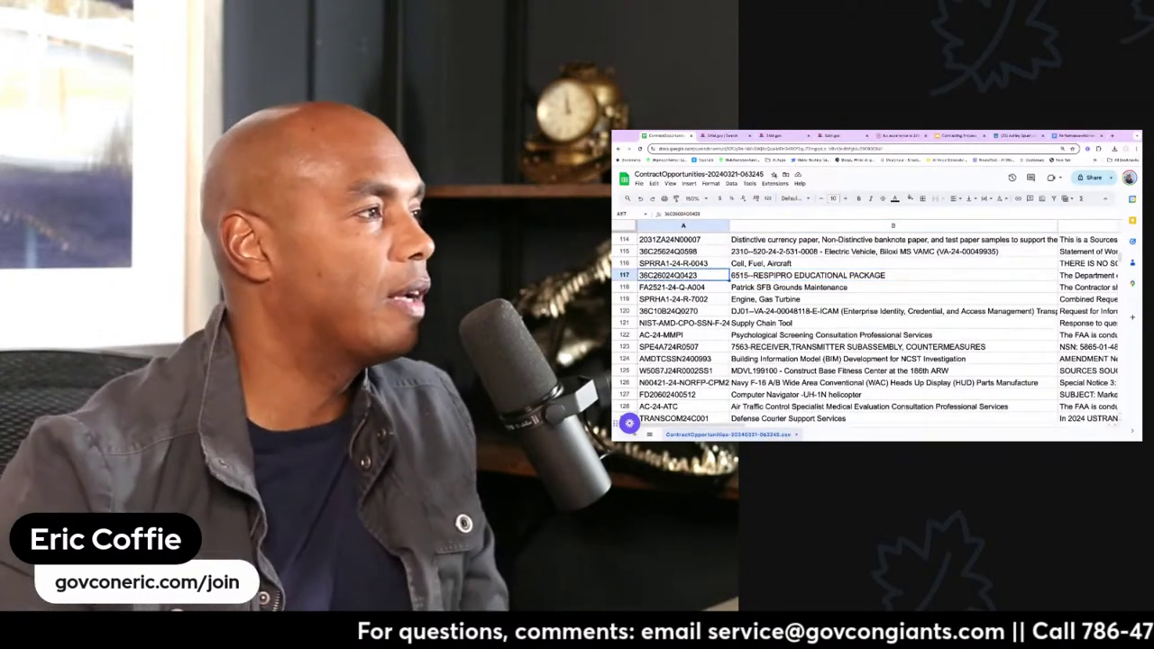
# Replace the keyword filter in the SAM.gov contract opportunities search with 36C26024Q0423 and open the RESPIPRO Educational Package notice in a new tab
pyautogui.click(726, 135)
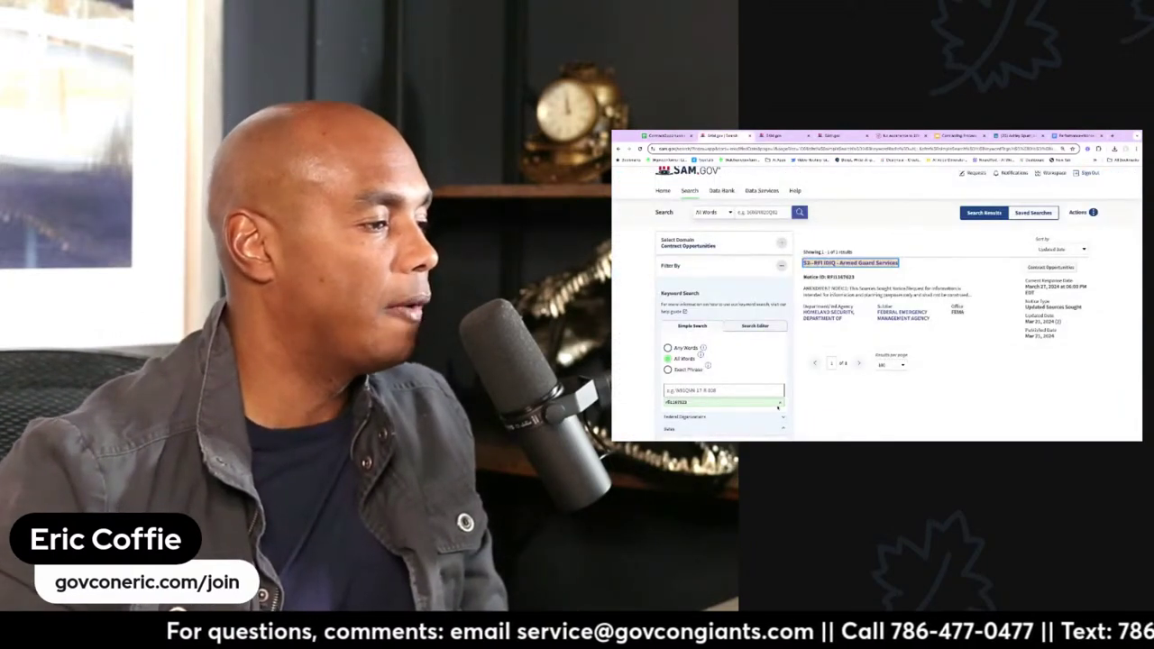
pyautogui.click(780, 403)
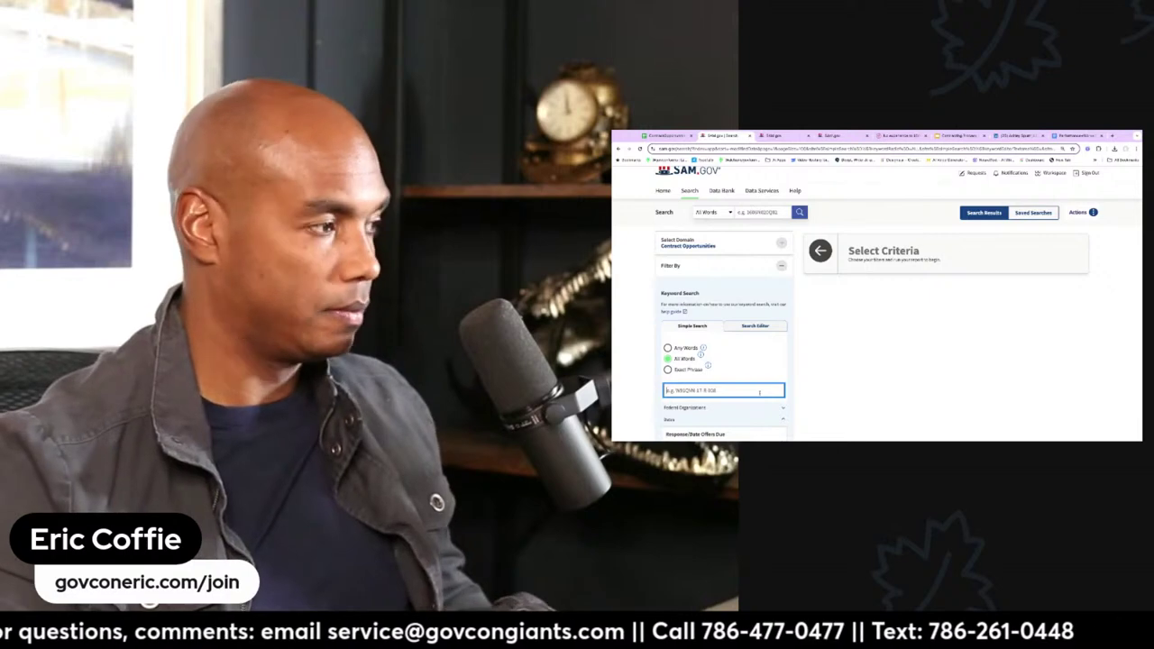
pyautogui.write('36C26024Q0423')
pyautogui.press('Return')
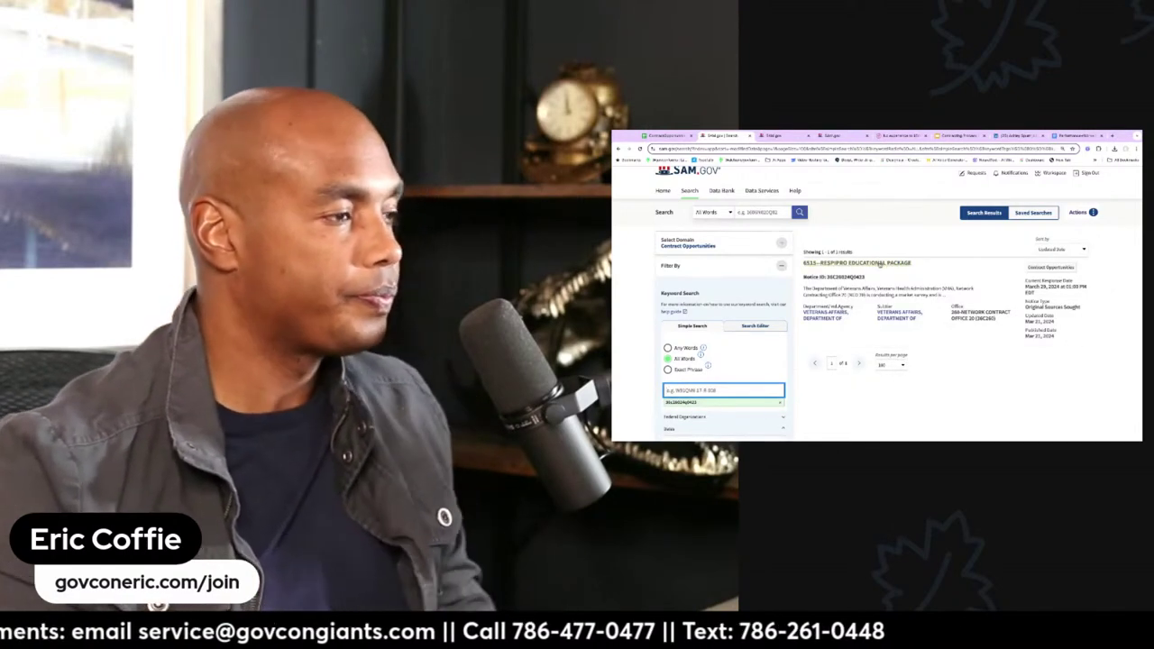
pyautogui.tripleClick(880, 262)
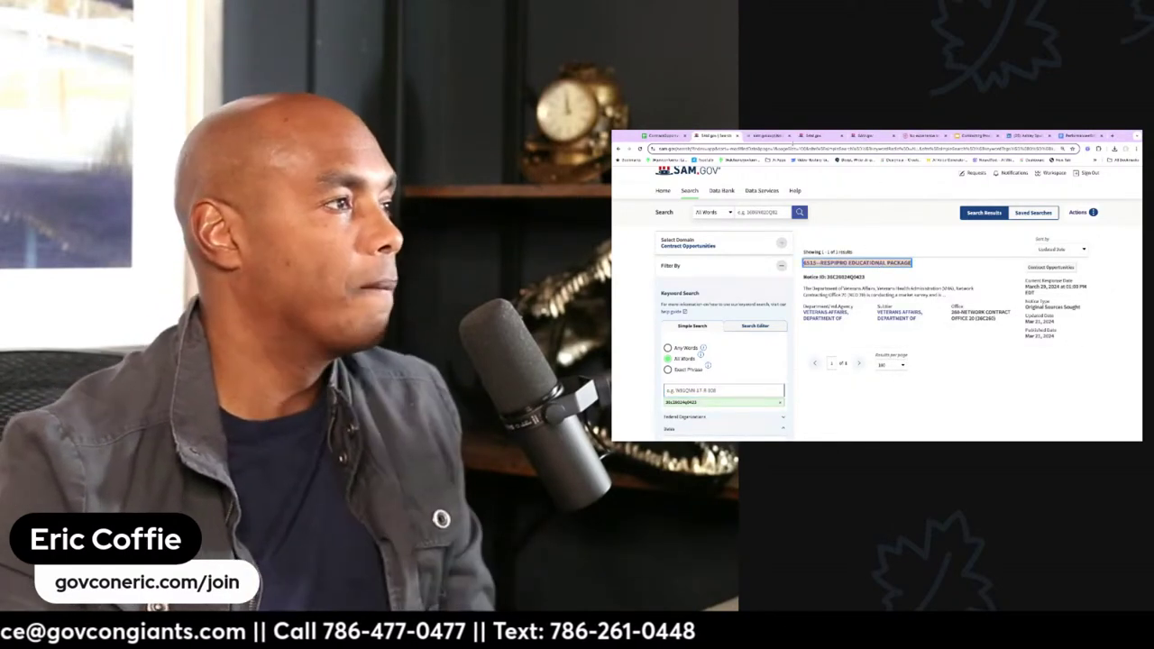
pyautogui.click(768, 138)
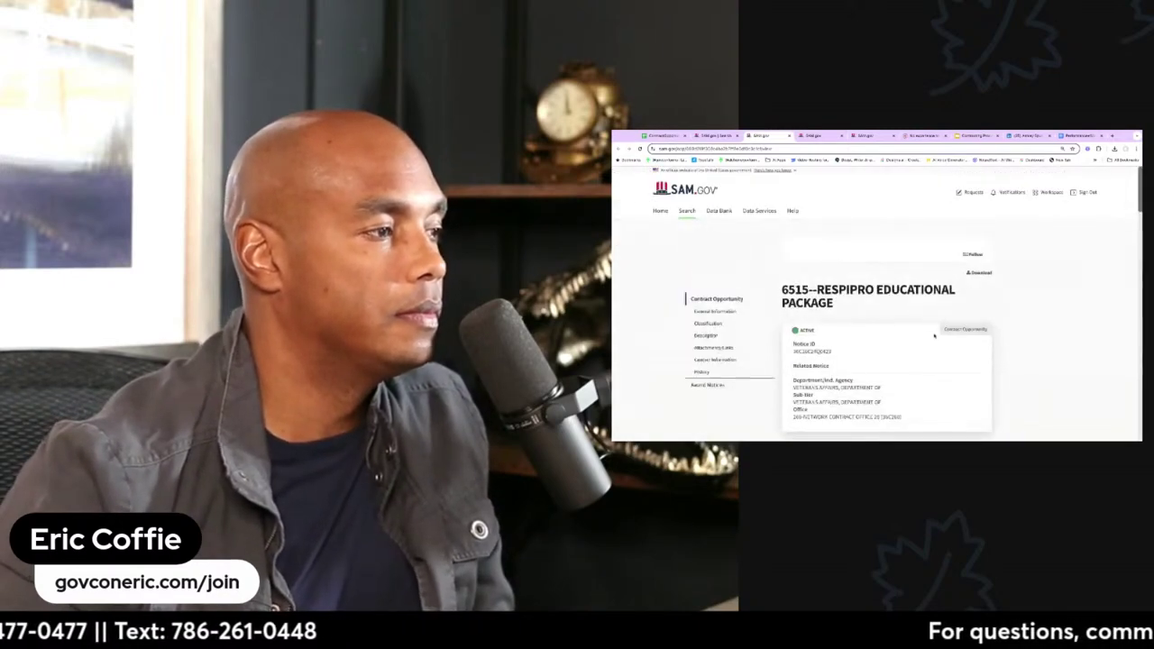
# Read the RESPIPRO notice from its general information and classification through the description's purpose and the information required from interested companies
pyautogui.scroll(-5, 1000, 339)
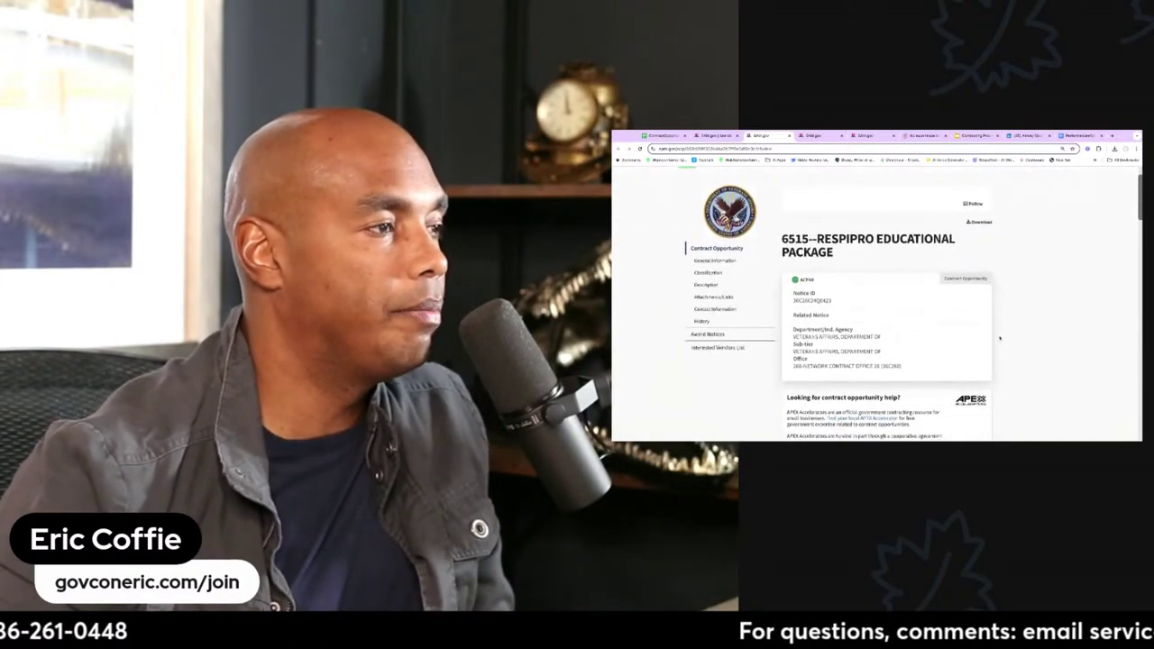
pyautogui.scroll(-6, 999, 339)
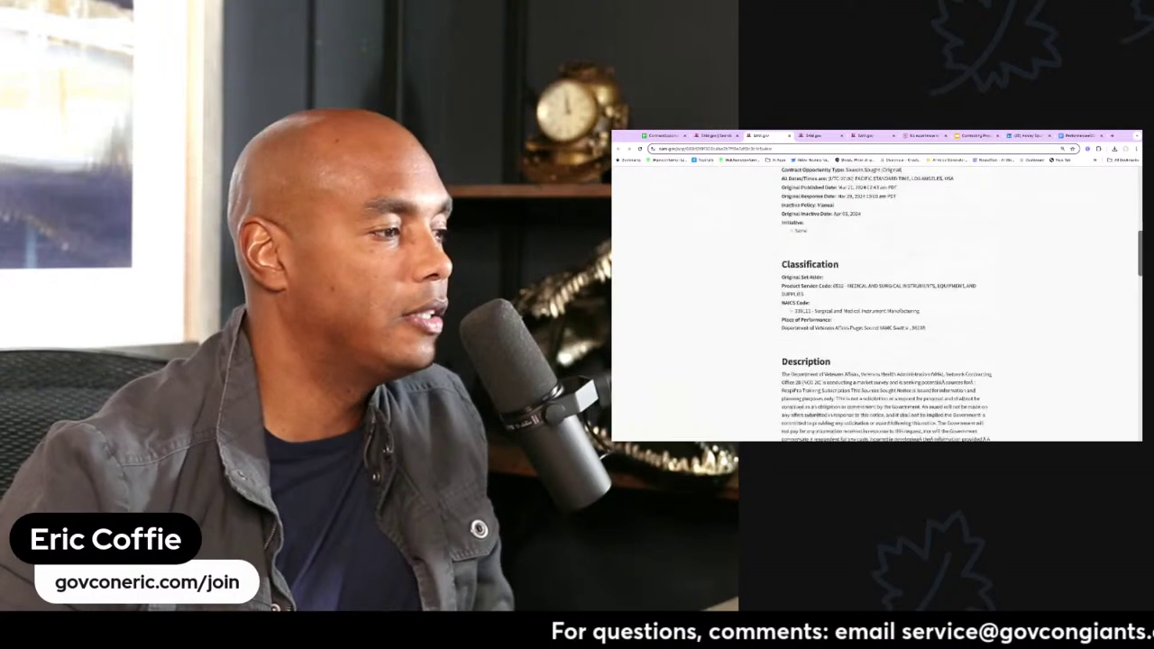
pyautogui.scroll(-1, 875, 307)
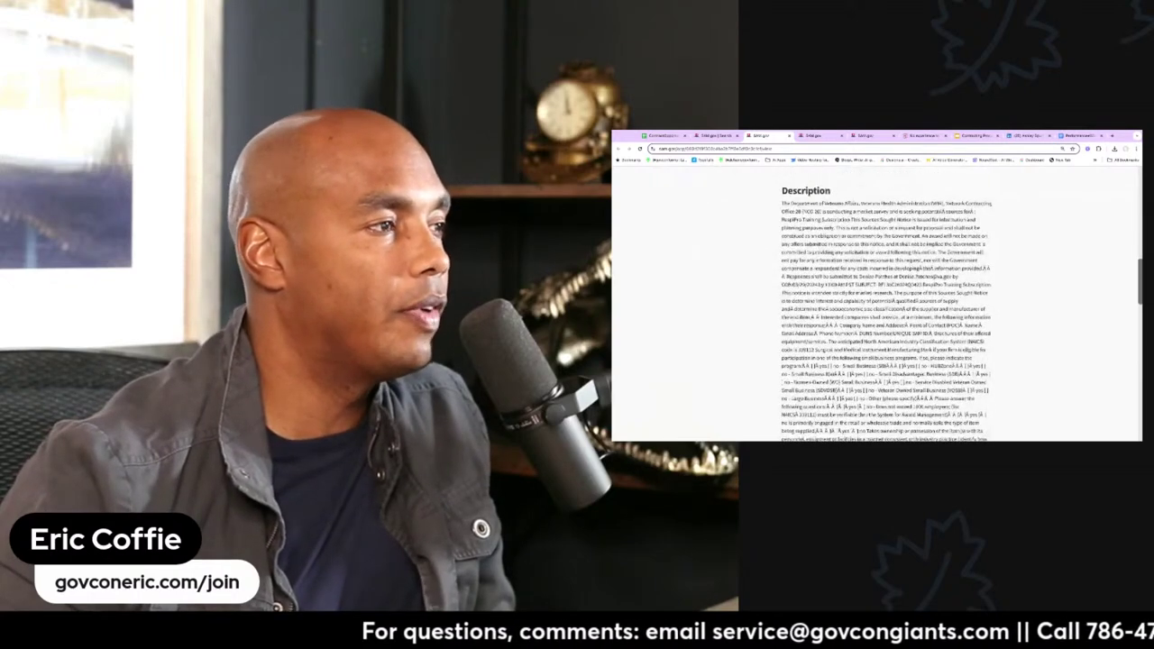
pyautogui.scroll(-1, 875, 307)
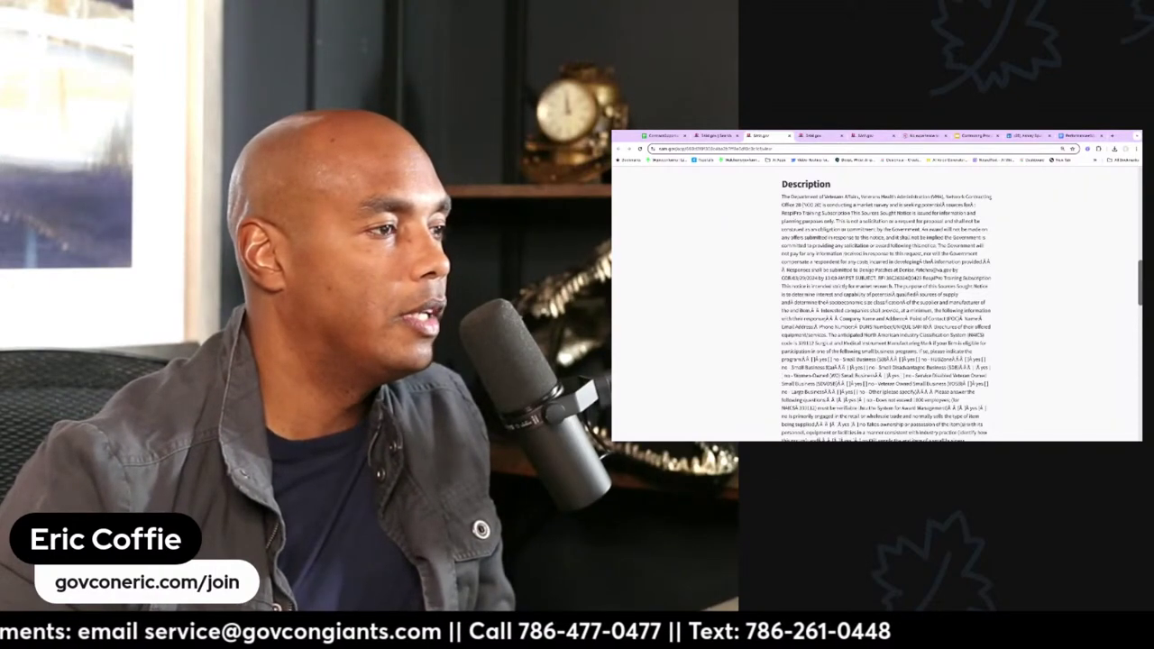
pyautogui.scroll(-3, 875, 307)
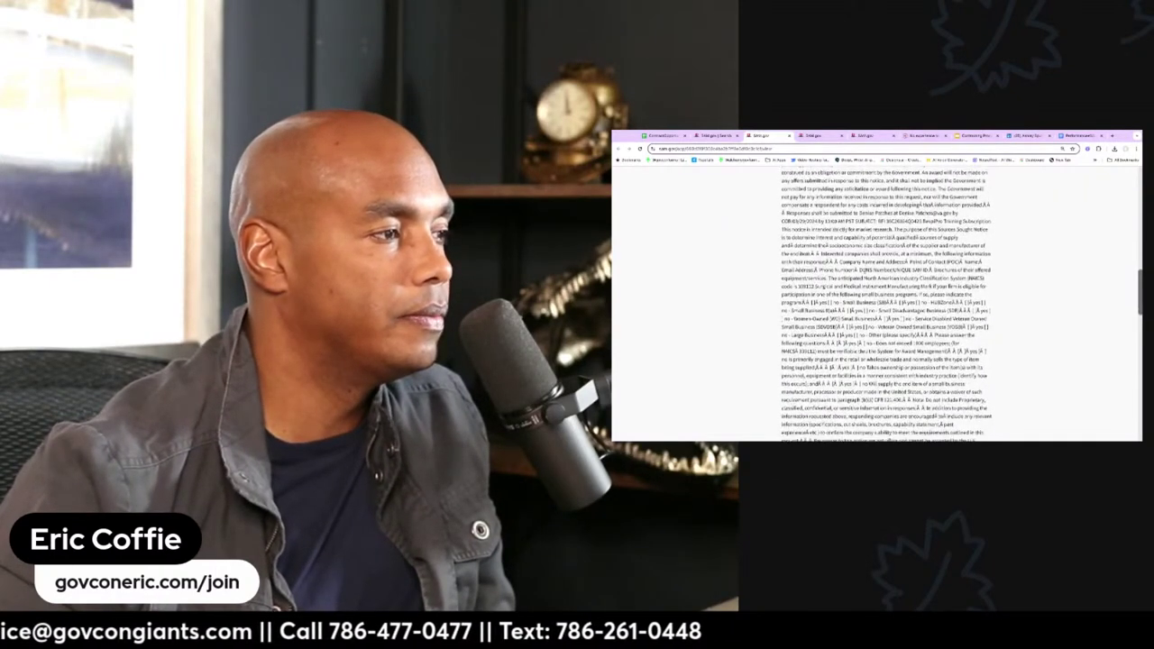
pyautogui.moveTo(830, 218); pyautogui.dragTo(978, 420)
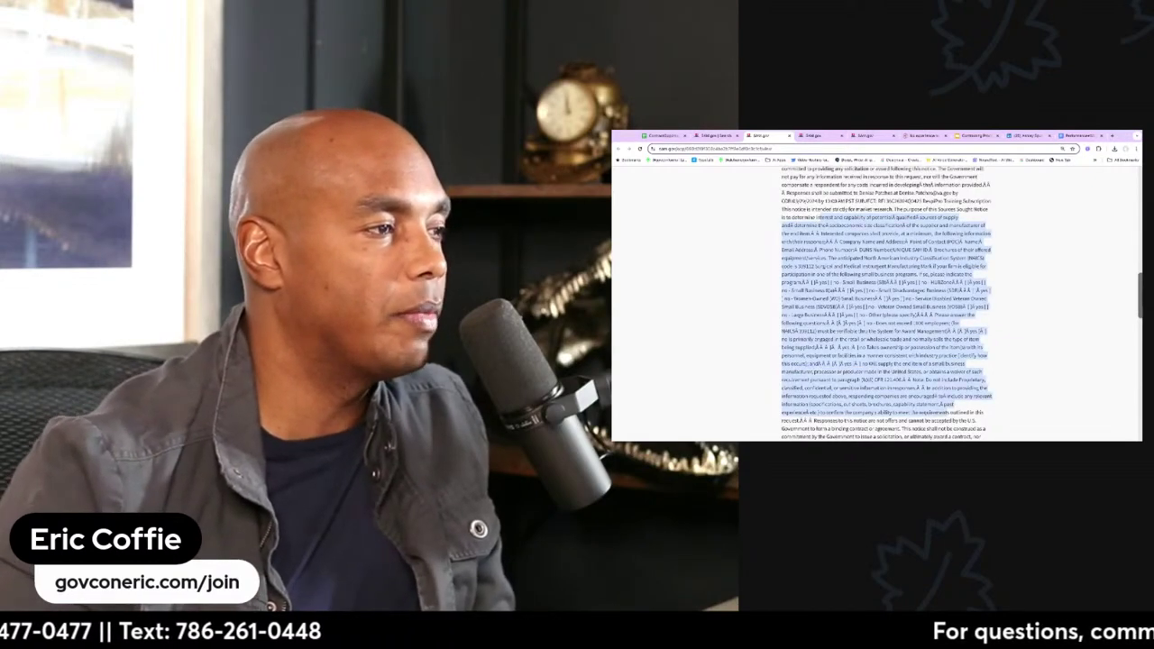
pyautogui.click(1004, 292)
pyautogui.scroll(-2, 1003, 292)
pyautogui.scroll(-2, 1004, 292)
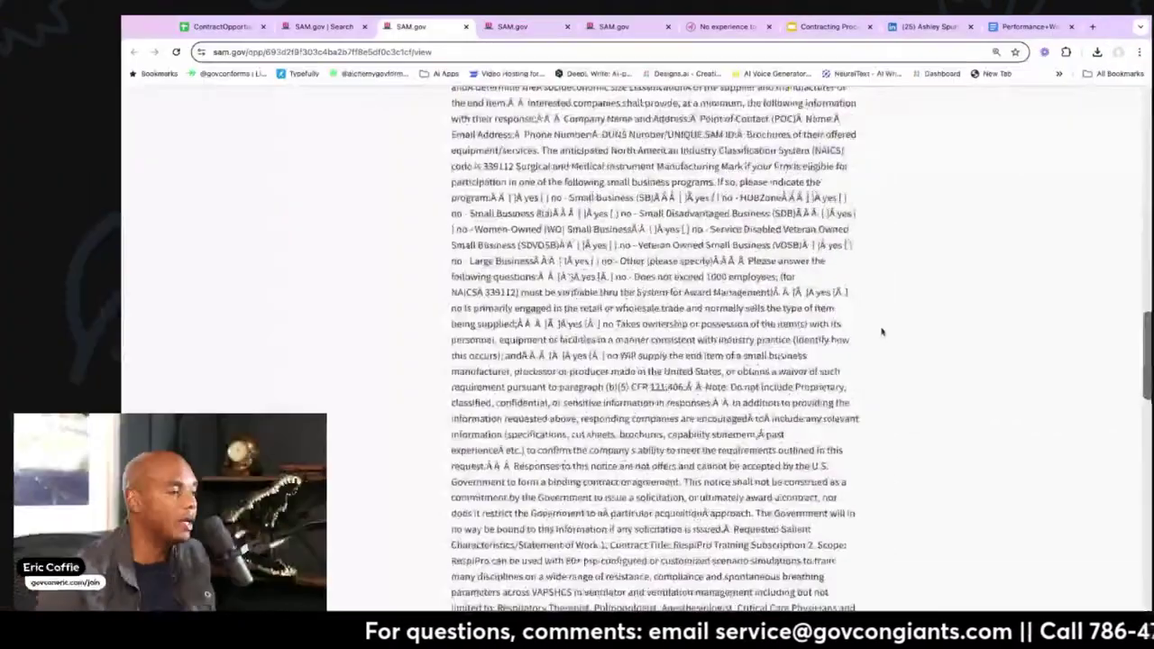
# Skim the rest of the RESPIPRO notice from the classification through the statement of work to the attachments and links
pyautogui.scroll(6, 162, 348)
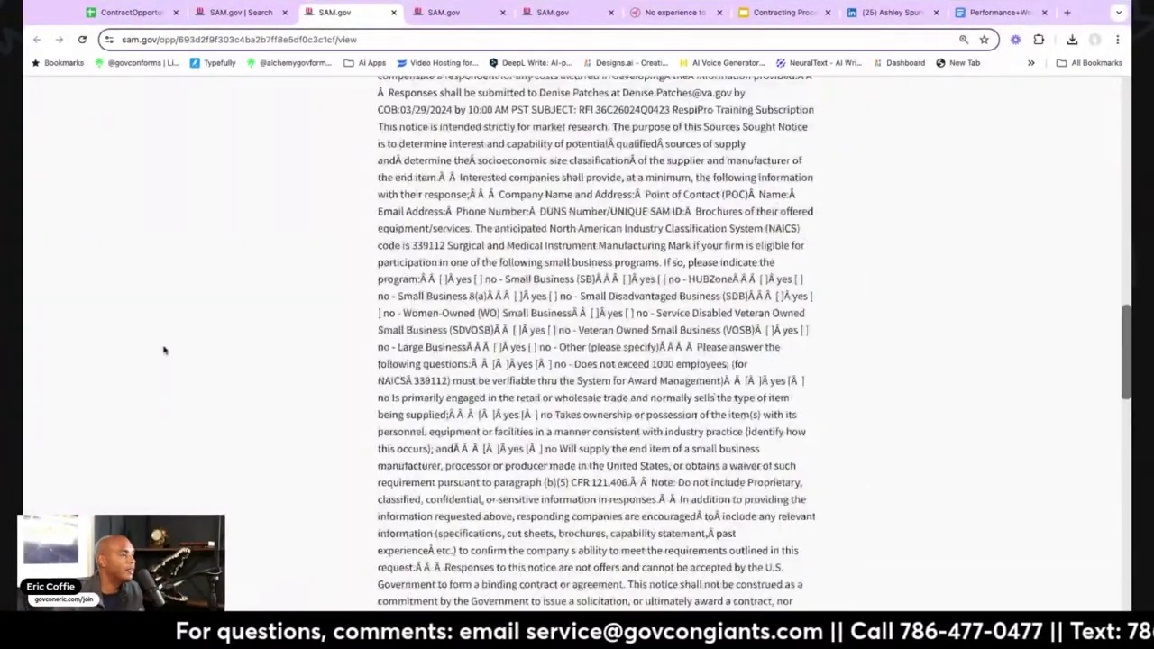
pyautogui.scroll(-10, 164, 350)
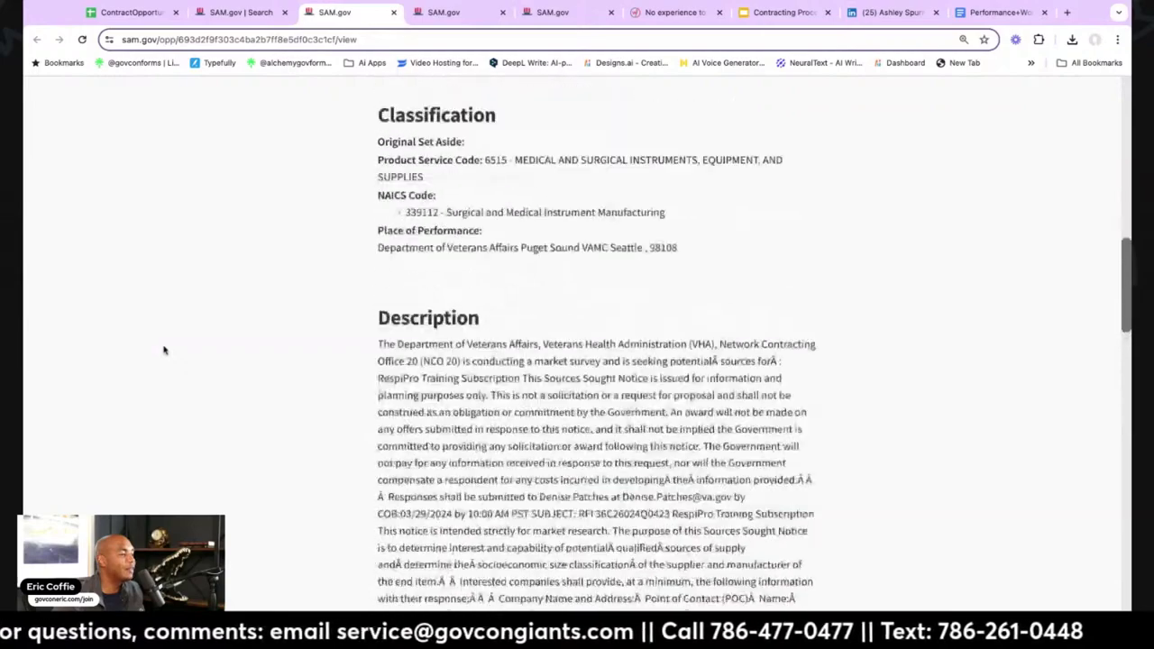
pyautogui.scroll(-5, 164, 350)
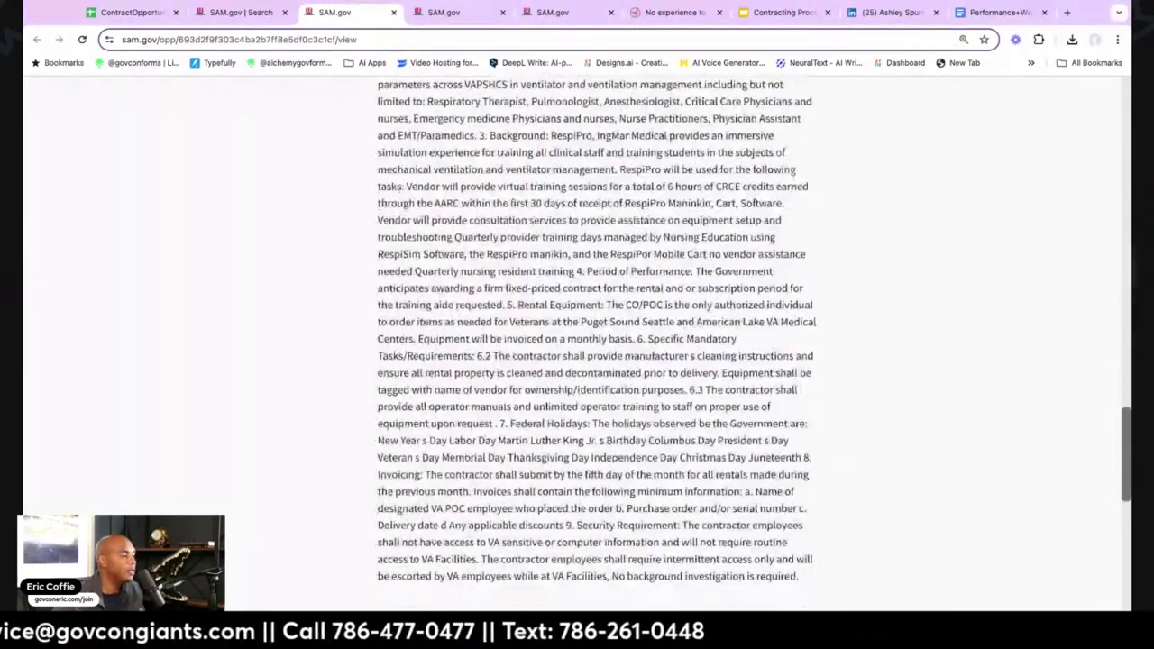
pyautogui.scroll(-4, 262, 341)
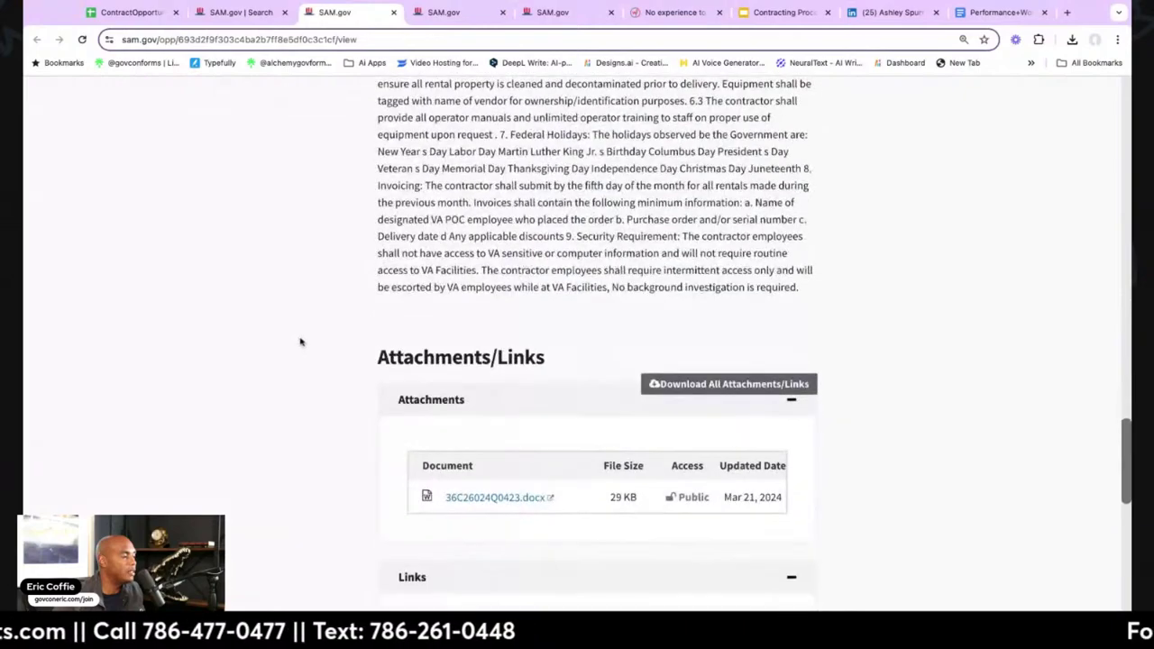
pyautogui.scroll(-2, 387, 407)
# Return to the start of the description and examine the market survey purpose, the response submission instructions and the deadline
pyautogui.scroll(10, 533, 397)
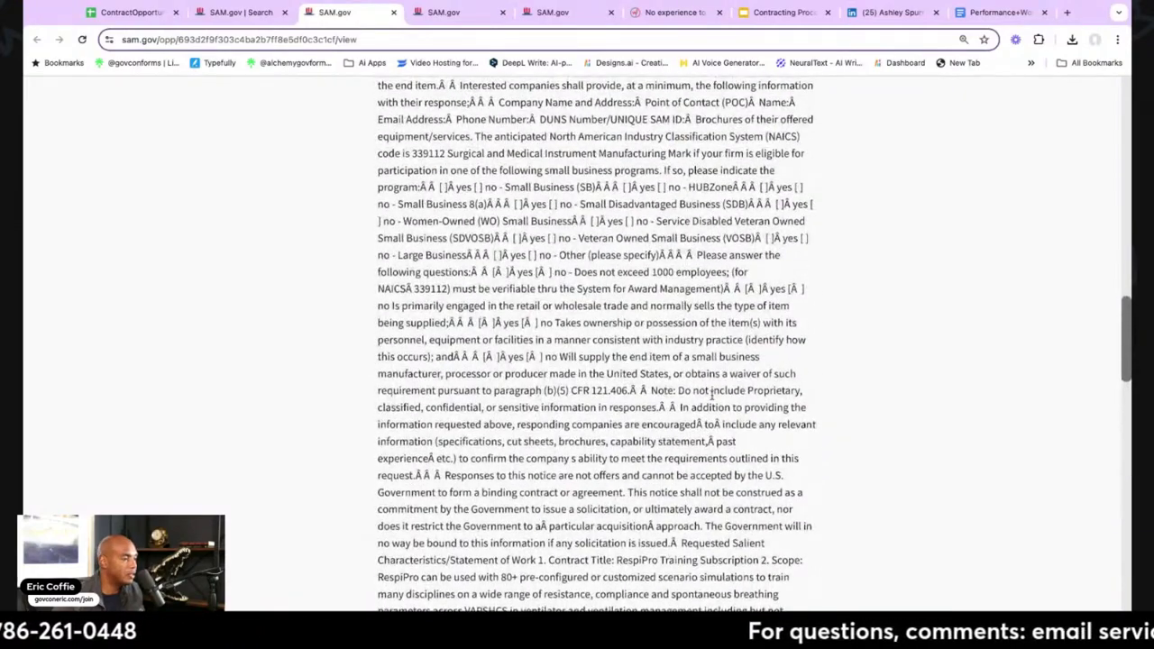
pyautogui.scroll(5, 708, 394)
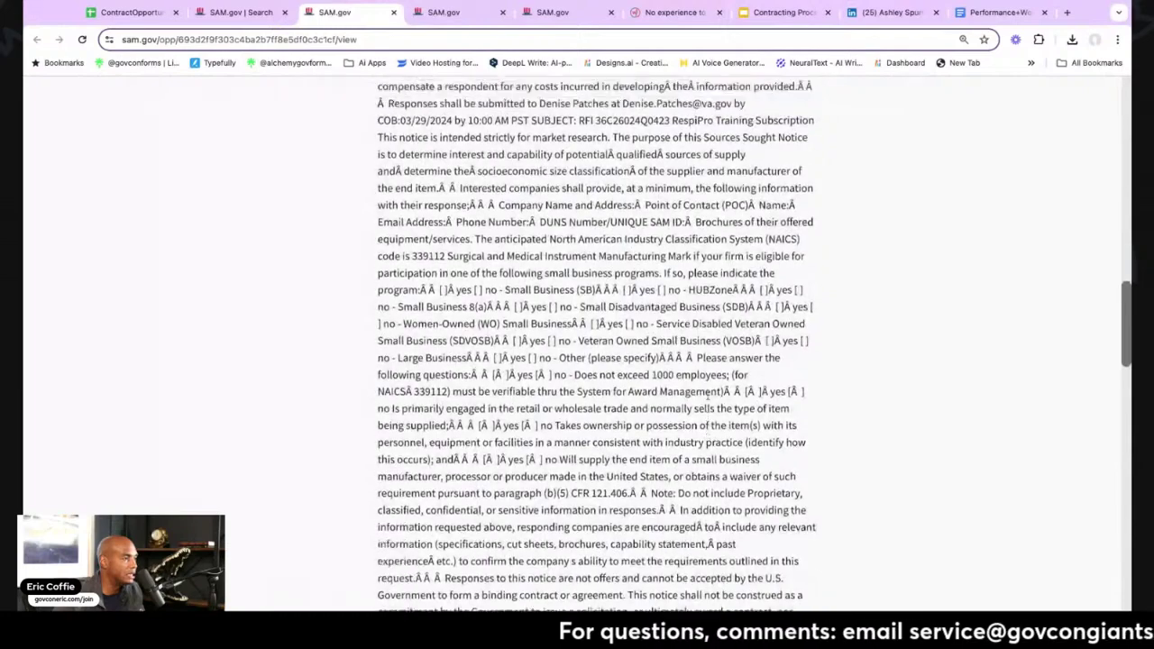
pyautogui.scroll(3, 595, 342)
pyautogui.scroll(-1, 595, 343)
pyautogui.scroll(-1, 595, 342)
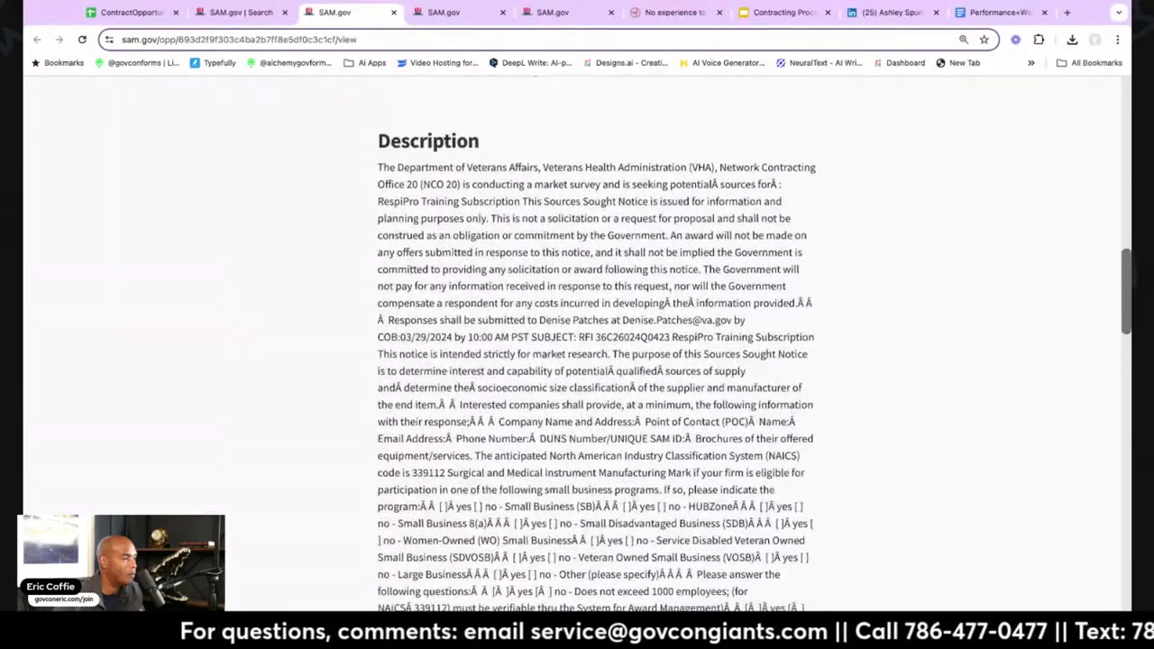
pyautogui.scroll(-1, 595, 343)
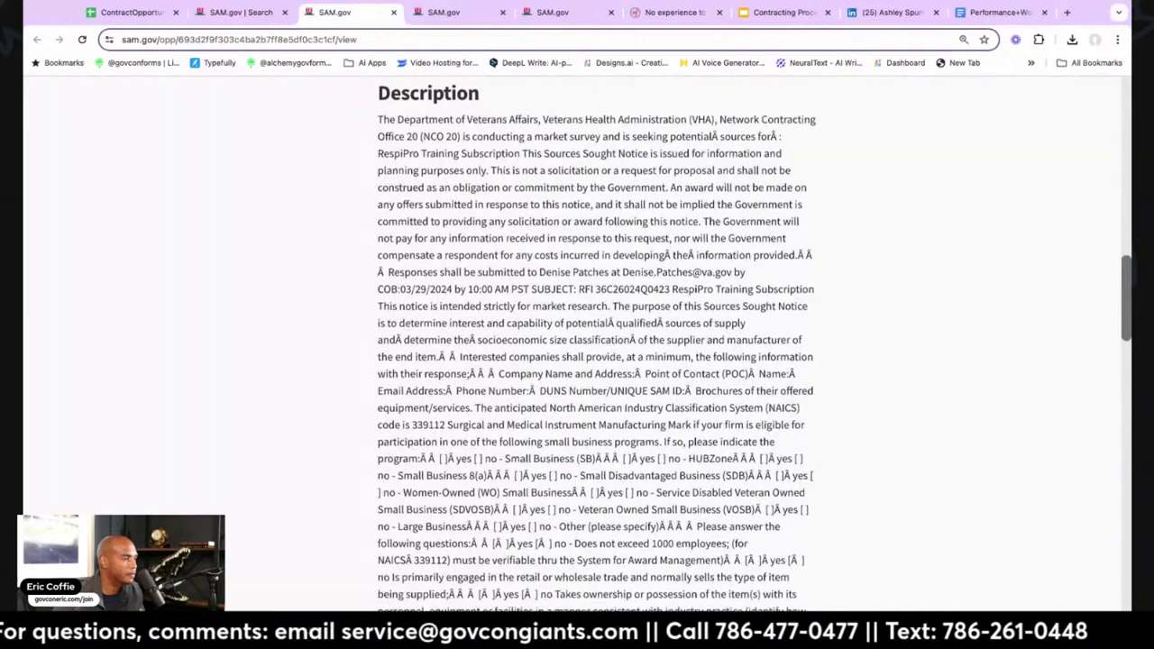
pyautogui.scroll(-1, 595, 343)
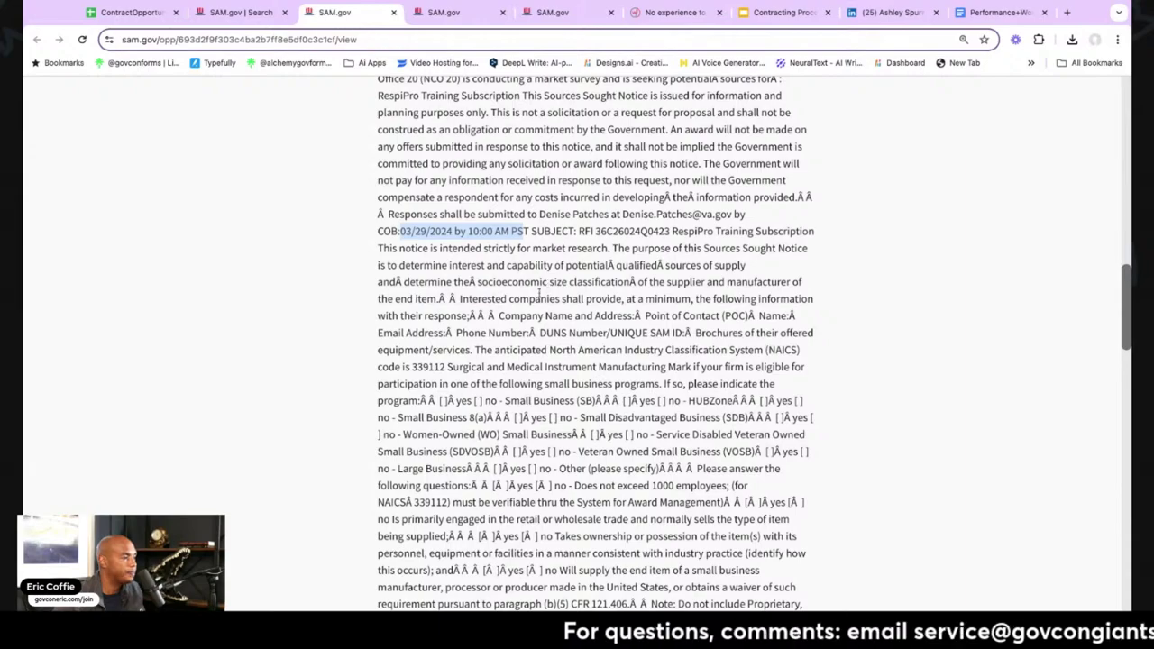
# Examine the statement of work in the description, highlighting the RespiPro training scope, background and vendor tasks
pyautogui.scroll(-5, 540, 289)
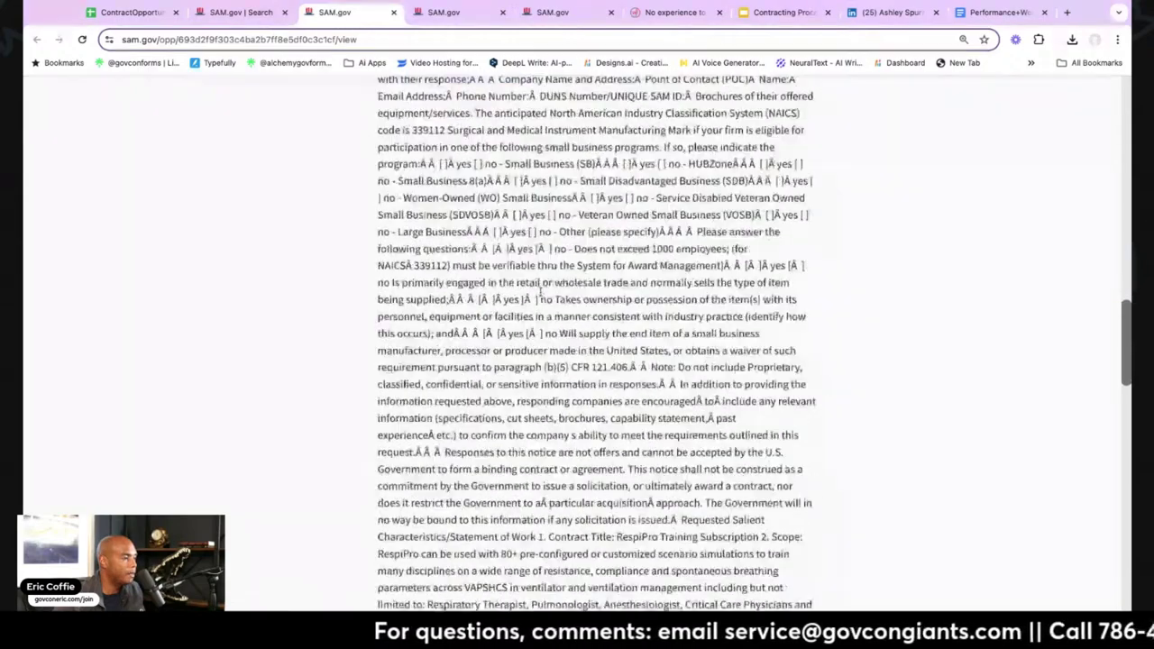
pyautogui.scroll(-4, 540, 288)
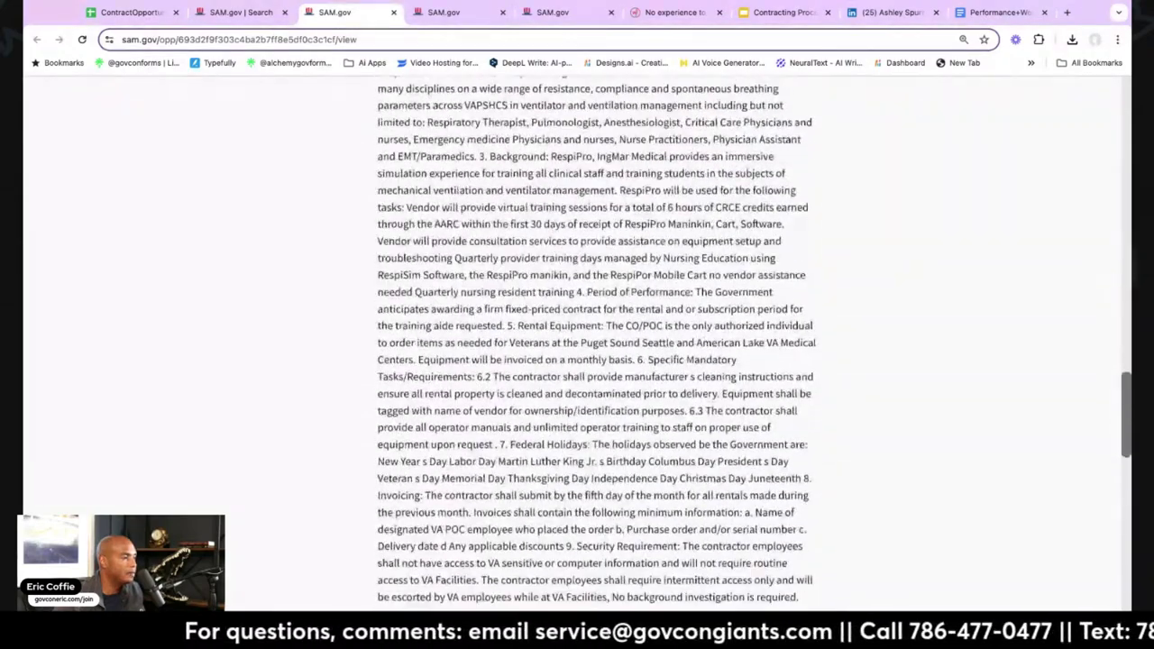
pyautogui.scroll(-1, 595, 316)
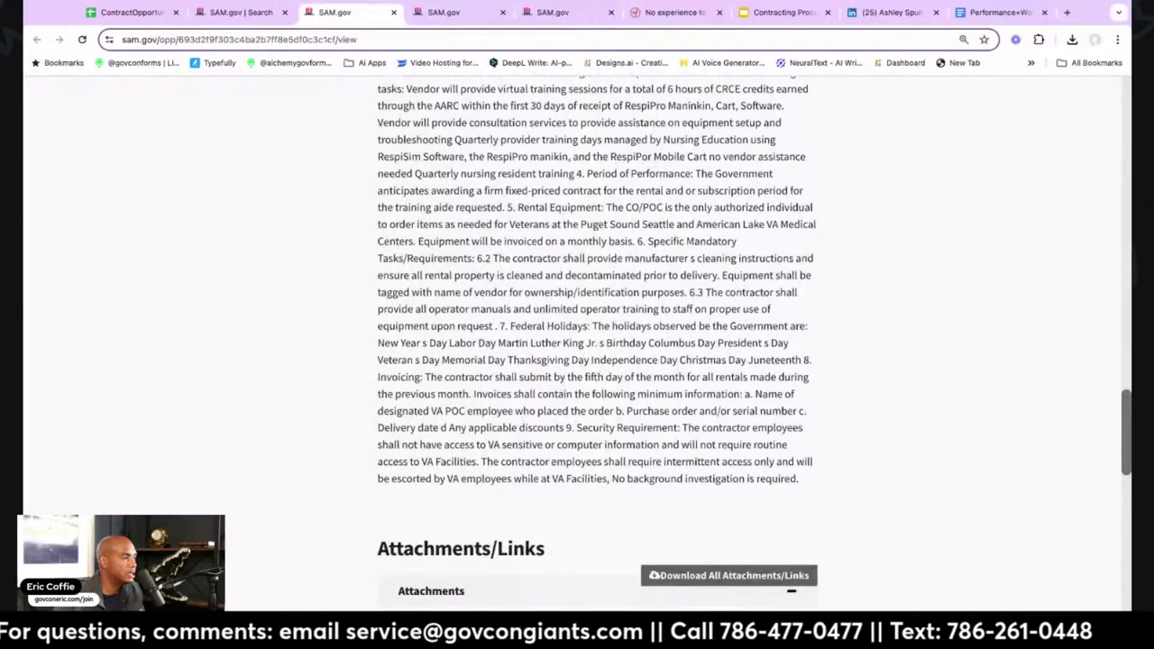
pyautogui.scroll(2, 598, 343)
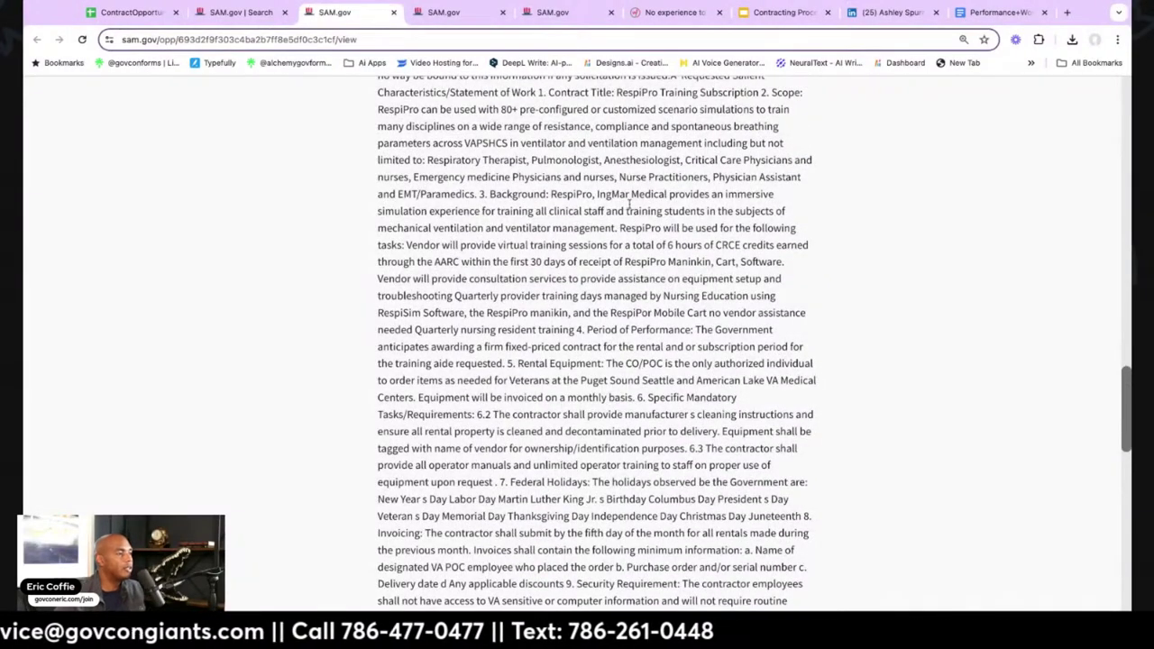
pyautogui.scroll(1, 633, 204)
pyautogui.moveTo(619, 144); pyautogui.dragTo(769, 144)
pyautogui.moveTo(603, 160); pyautogui.dragTo(566, 194)
pyautogui.moveTo(599, 211); pyautogui.dragTo(763, 347)
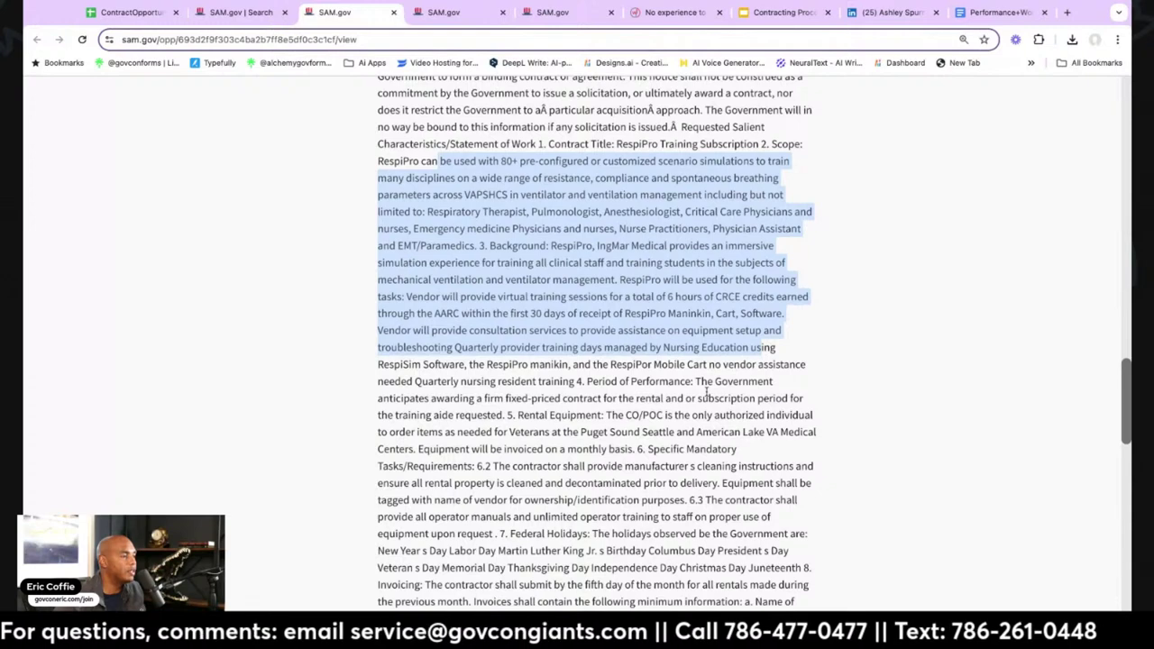
pyautogui.click(708, 391)
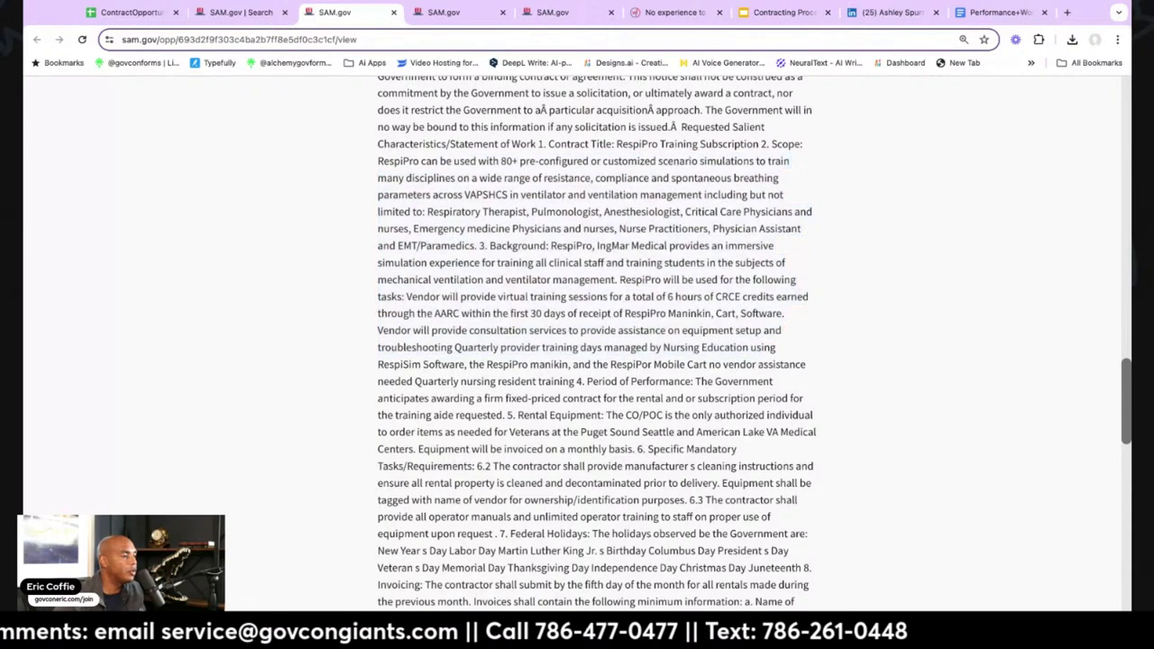
# Review the consultation, rental equipment, invoicing and security requirements in the statement of work, along with the notice's attachments and links
pyautogui.scroll(-3, 632, 362)
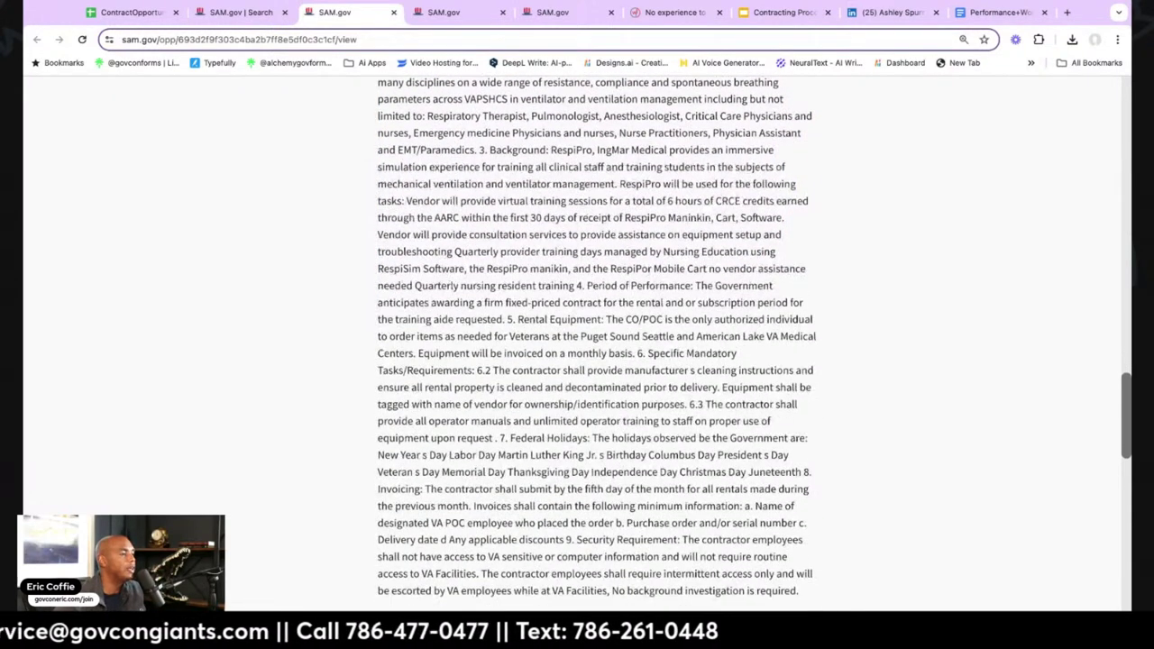
pyautogui.moveTo(464, 217); pyautogui.dragTo(903, 380)
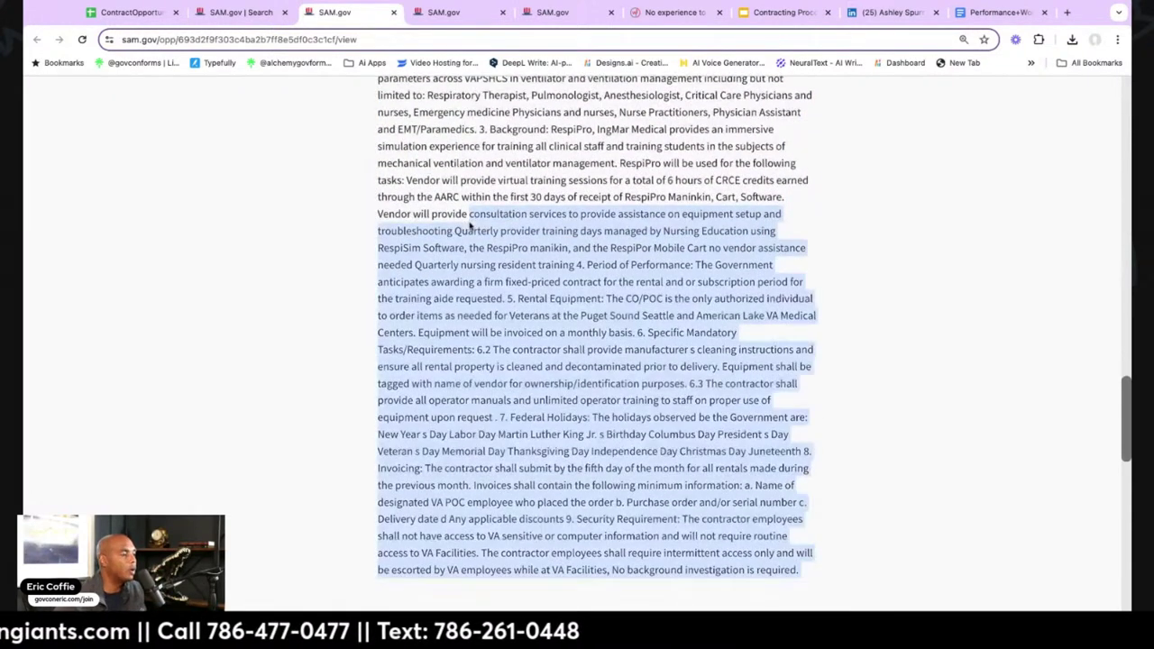
pyautogui.click(903, 380)
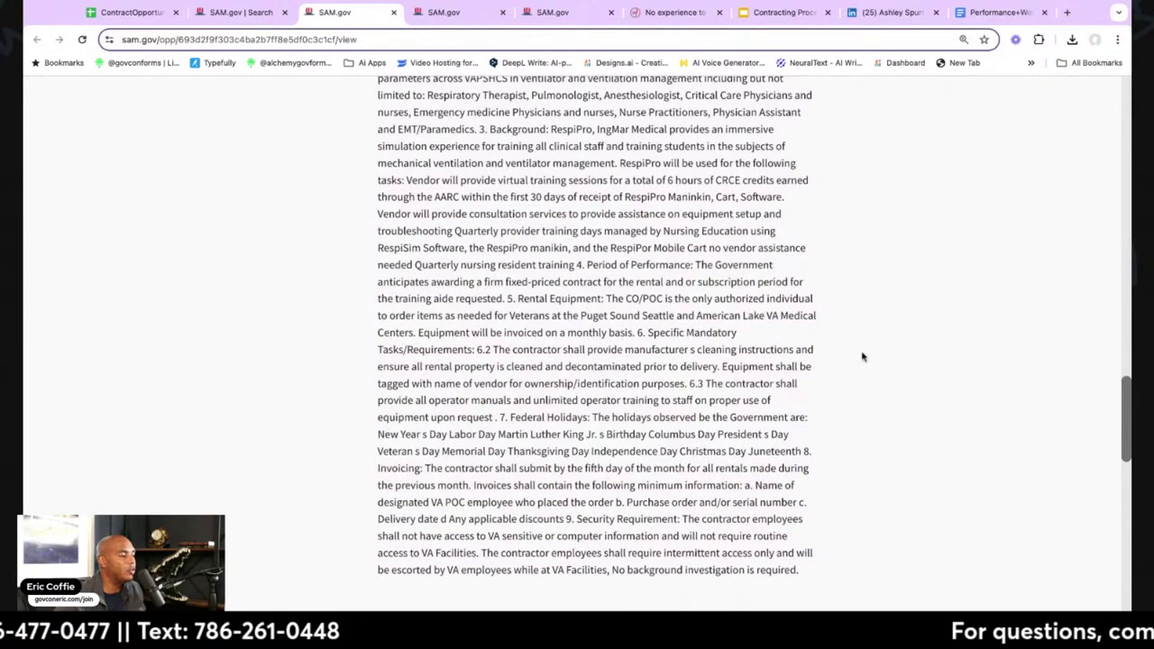
pyautogui.scroll(-1, 857, 365)
pyautogui.scroll(-5, 858, 366)
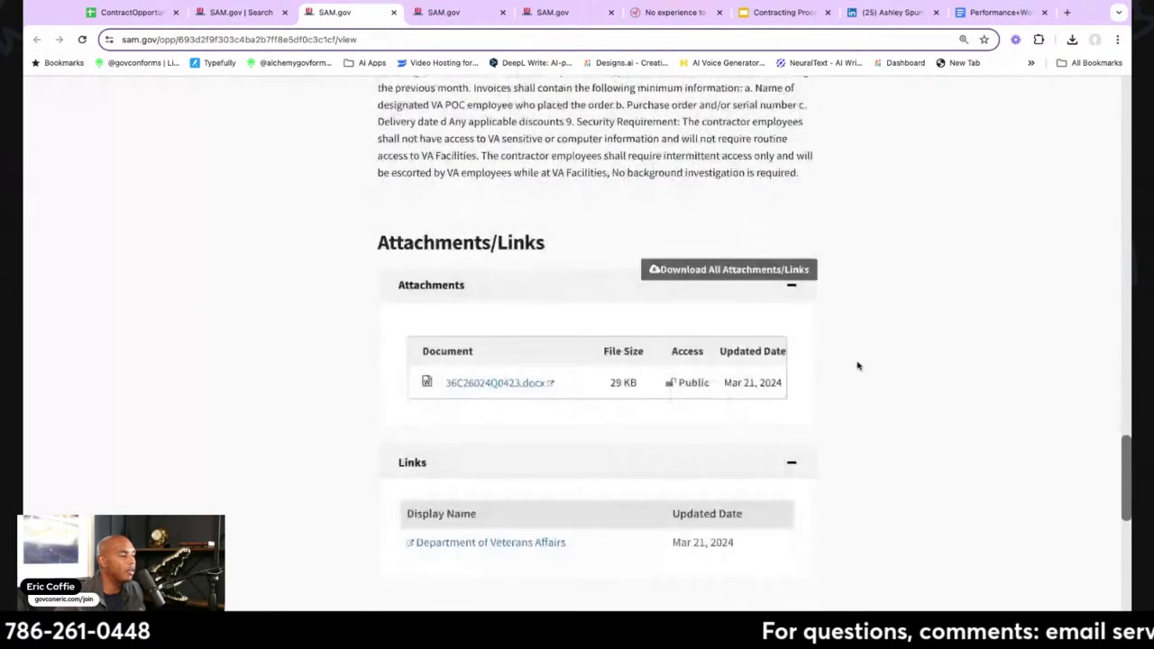
# Leave the RESPIPRO notice and switch back to the ContractOpportunities spreadsheet in Google Sheets
pyautogui.scroll(15, 858, 365)
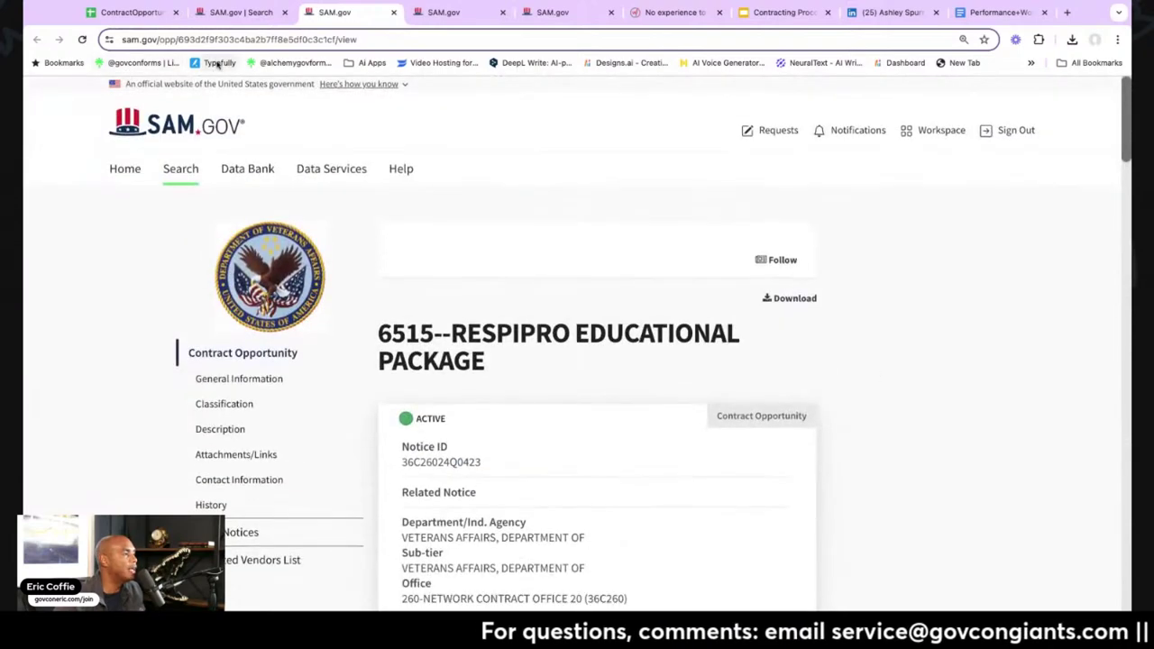
pyautogui.click(242, 15)
pyautogui.click(745, 283)
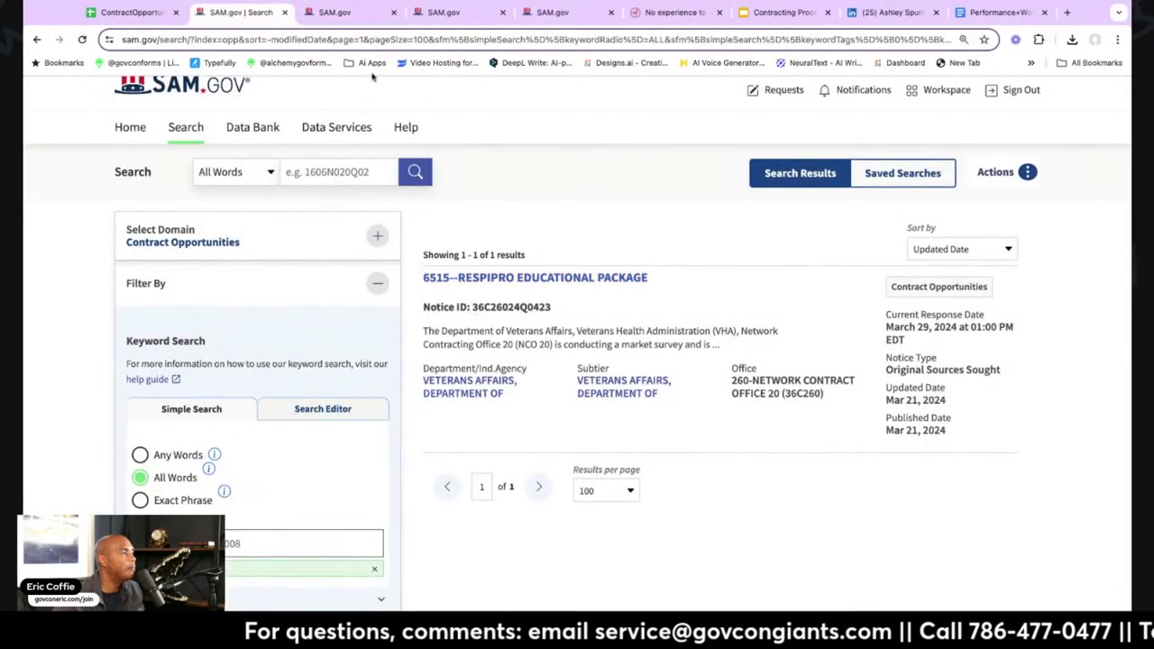
pyautogui.click(126, 12)
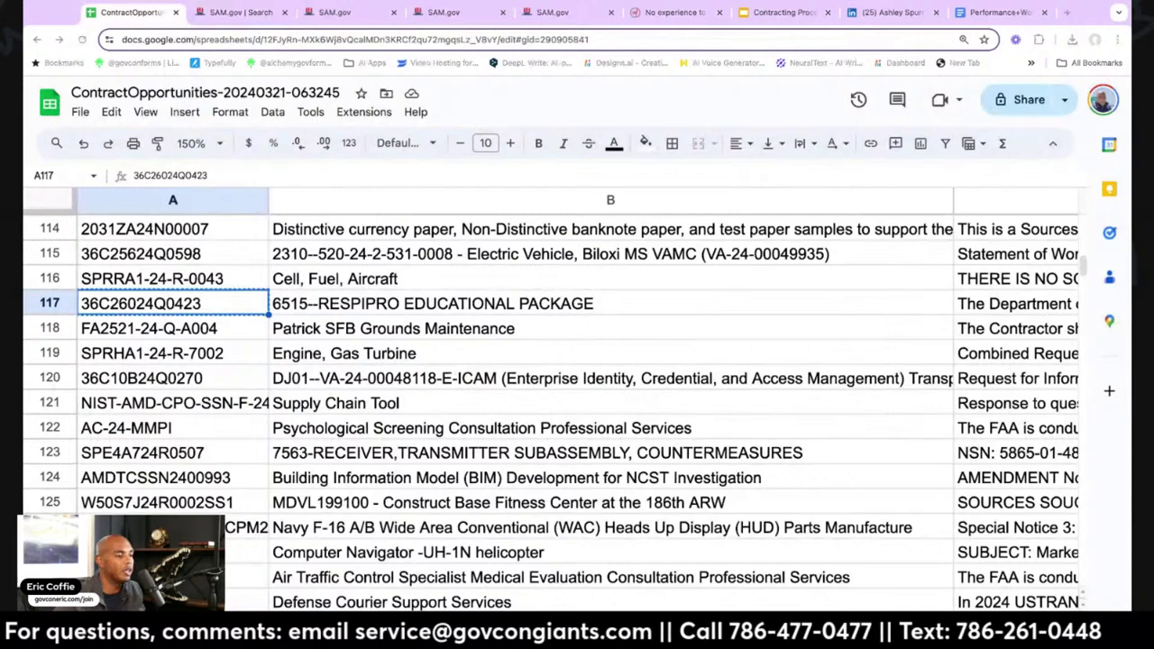